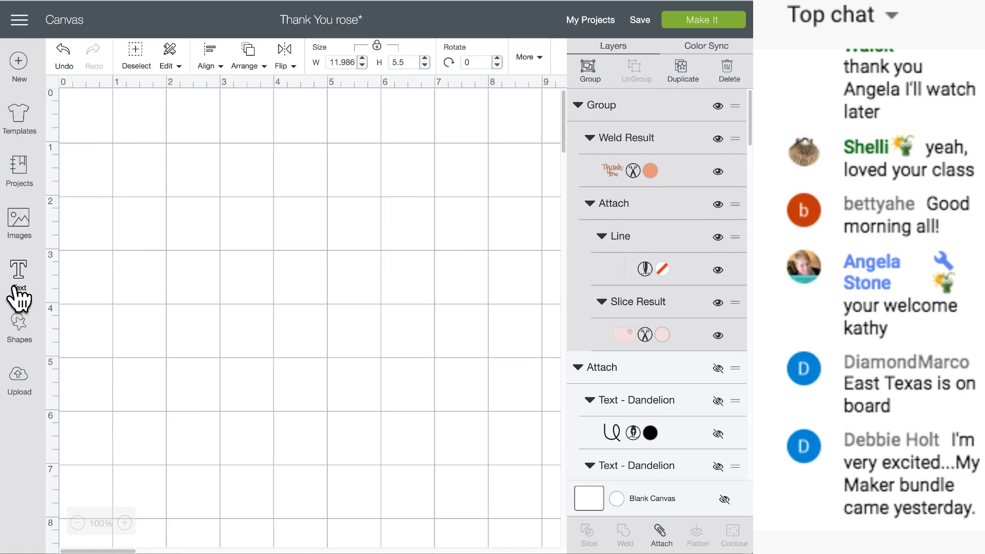
Step: Insert a square, a score line and a second square on the canvas
left_click(19, 328)
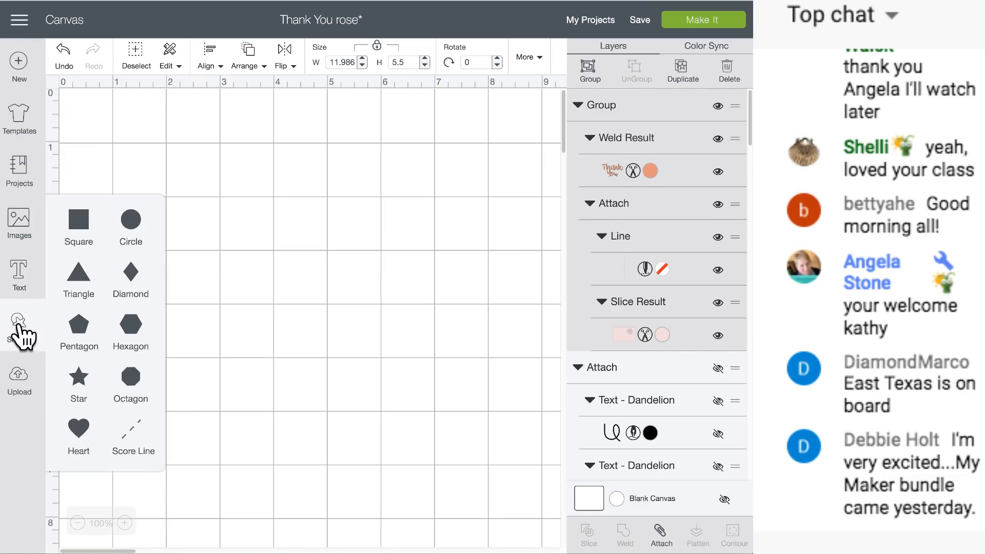
left_click(80, 223)
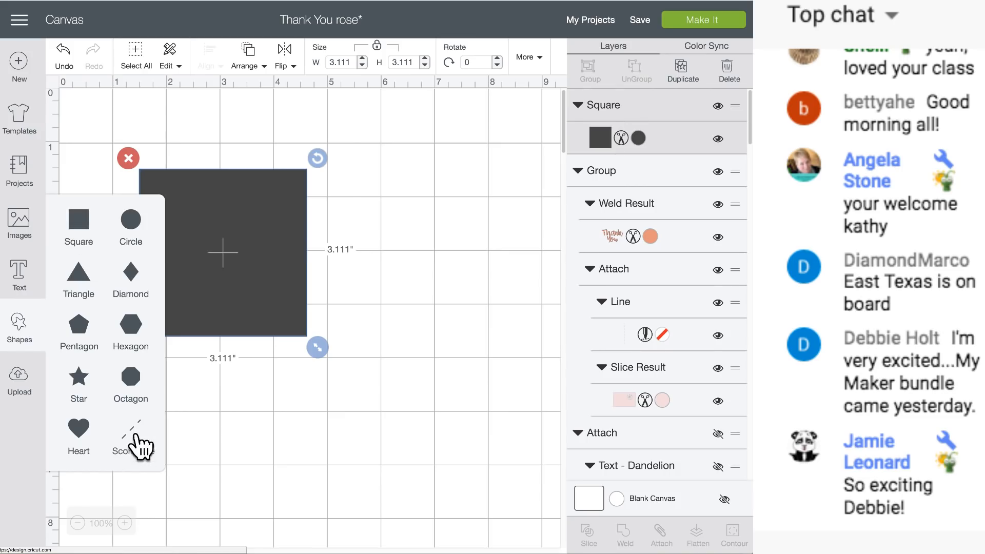
left_click(136, 438)
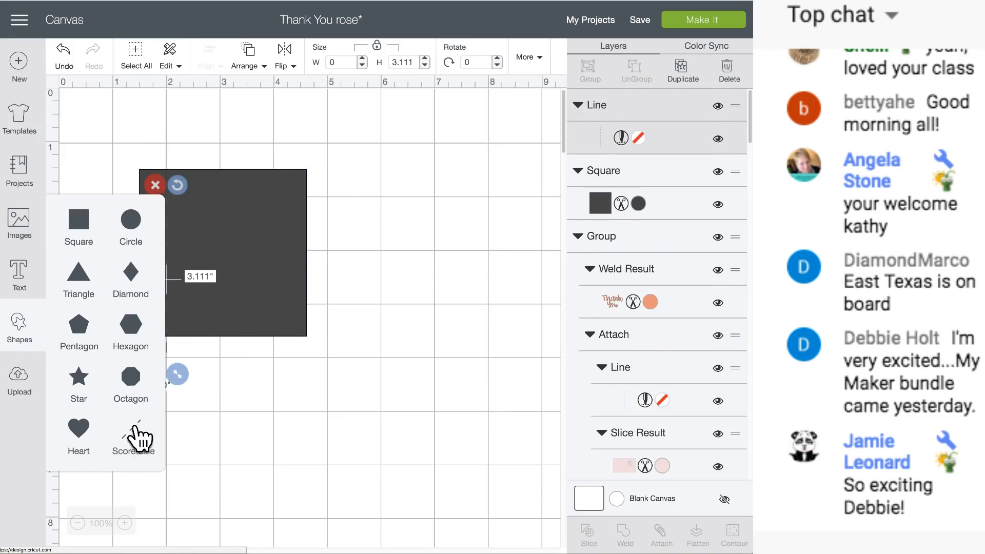
left_click(79, 233)
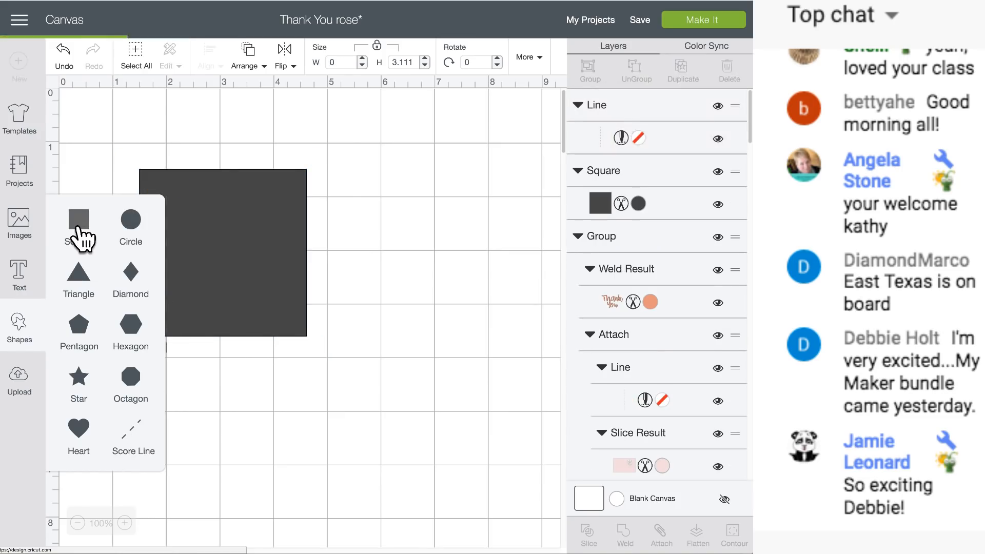
Step: Spread the two squares and the score line apart so that none of them overlap
left_click_drag(323, 274, 617, 289)
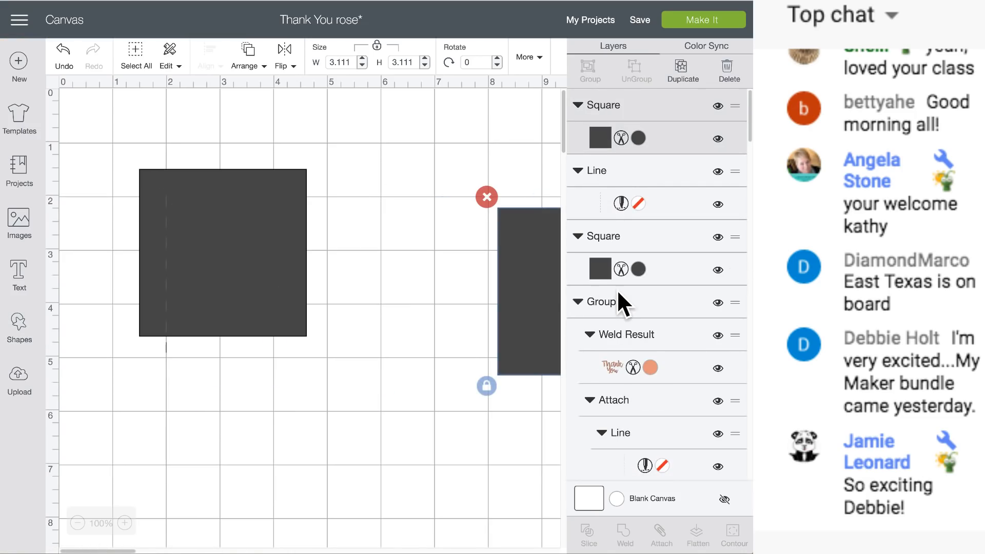
left_click_drag(220, 247, 275, 244)
left_click_drag(164, 257, 131, 246)
Step: Set the first square's width to 8.5 and then its height to 5.5 with the proportions still locked
left_click(274, 229)
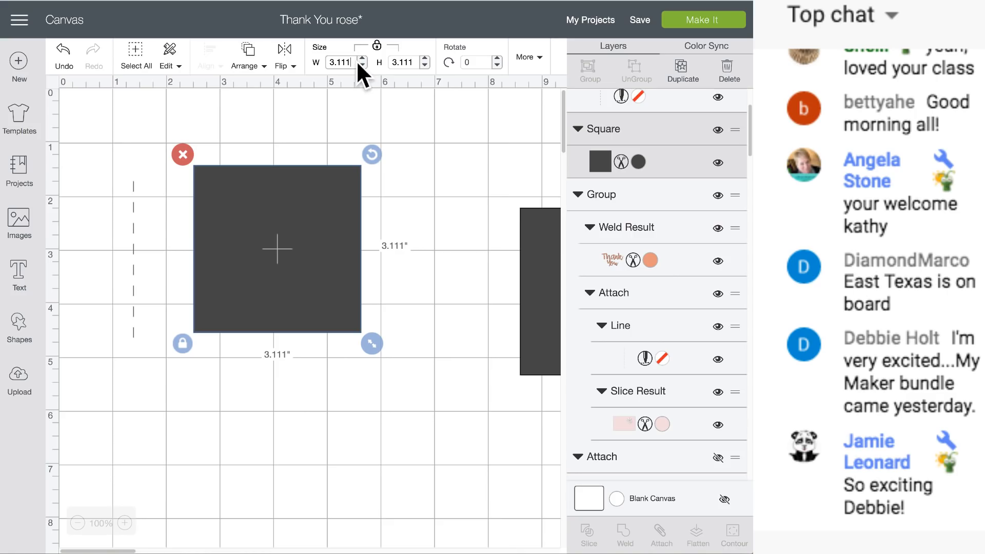
left_click(338, 62)
type("8.5")
left_click(401, 62)
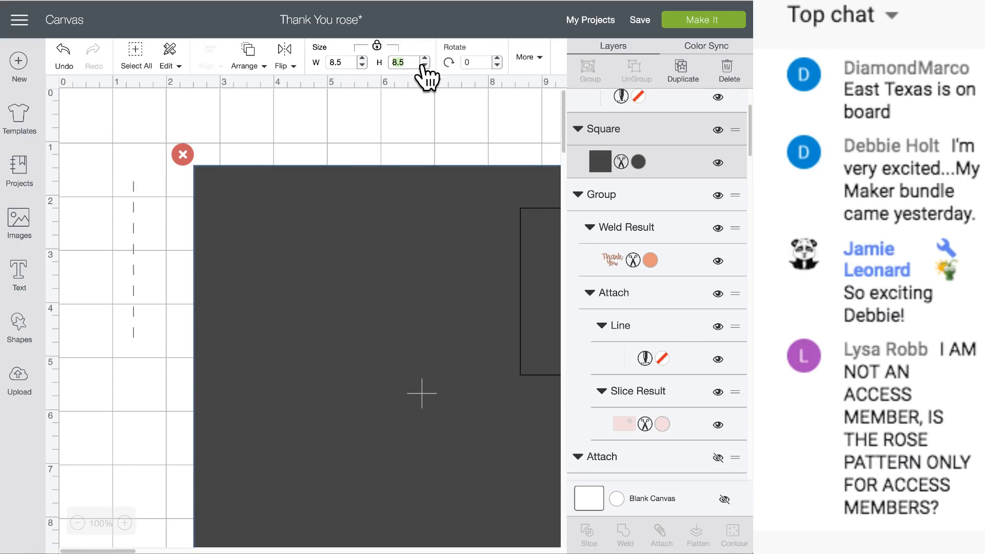
type("5.5")
scroll(438, 262, "down", 3)
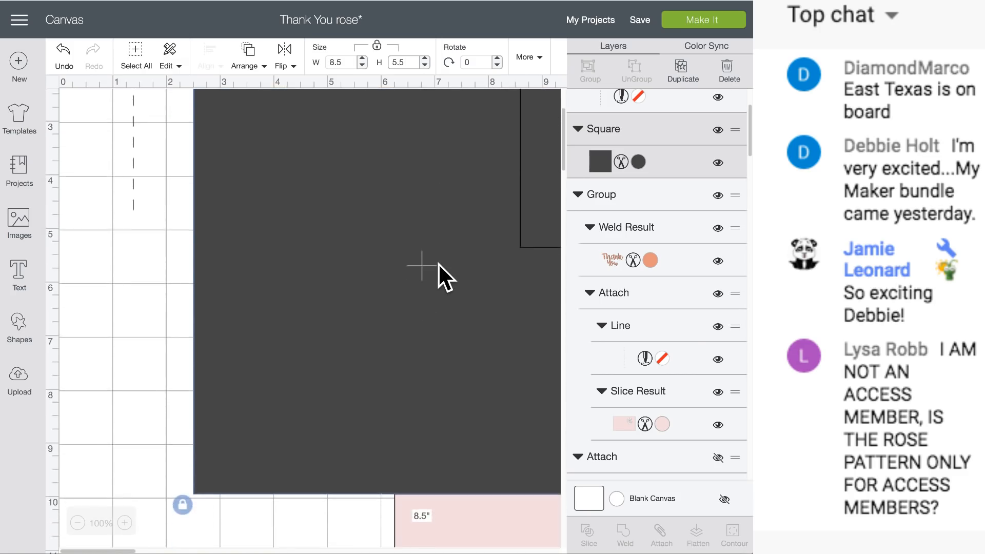
scroll(438, 263, "up", 2)
left_click(78, 523)
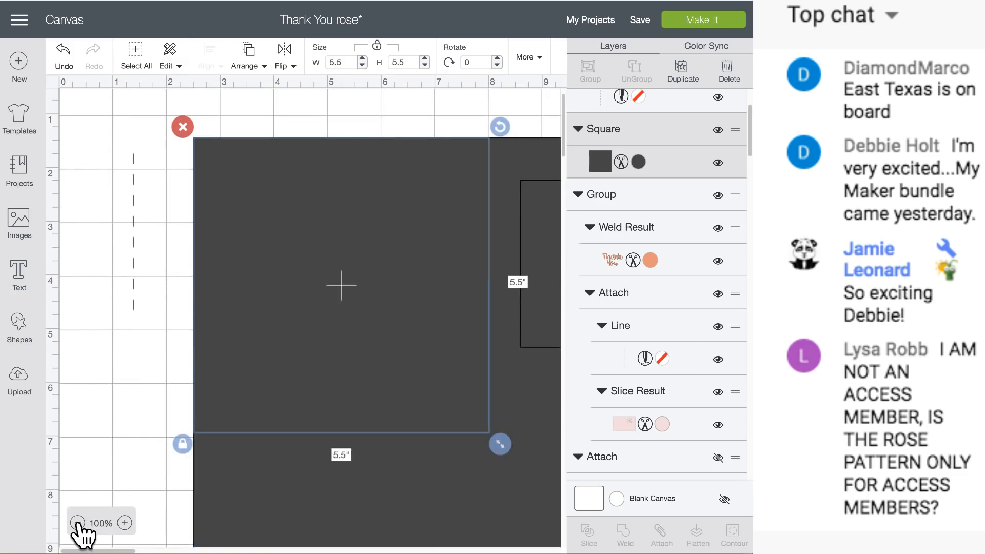
left_click(78, 523)
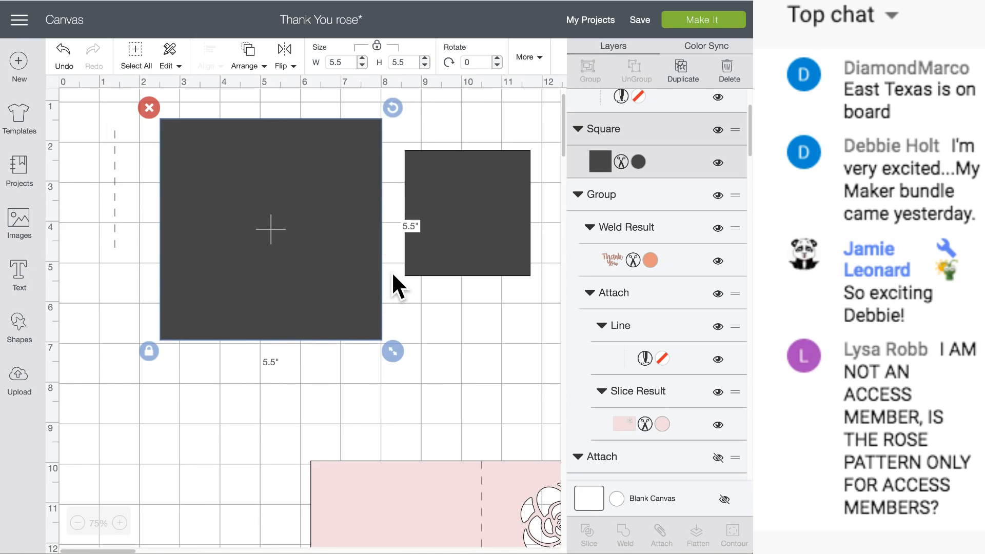
Step: Unlock the large square's proportions, set its width to 8.5, and move the small square clear of it
scroll(392, 274, "right", 2)
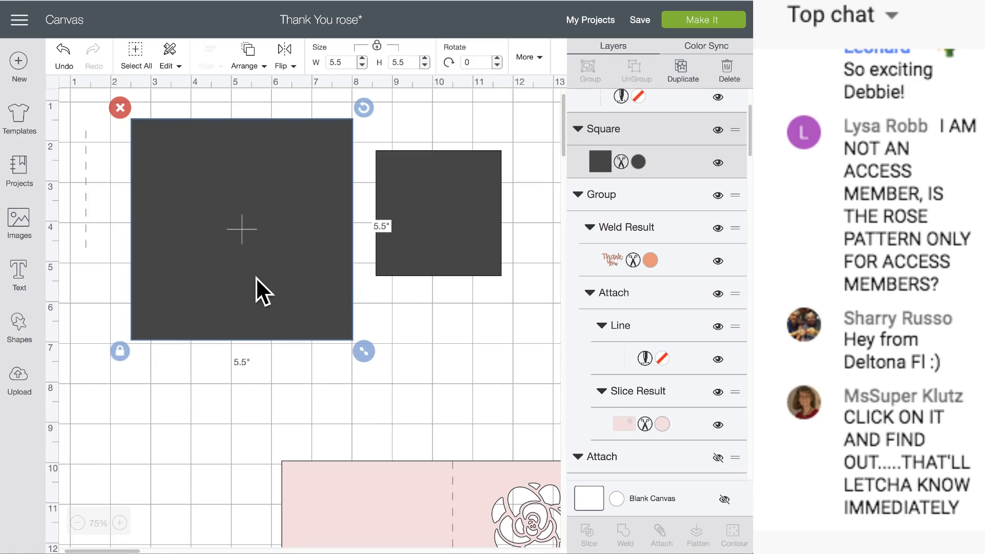
scroll(255, 277, "up", 1)
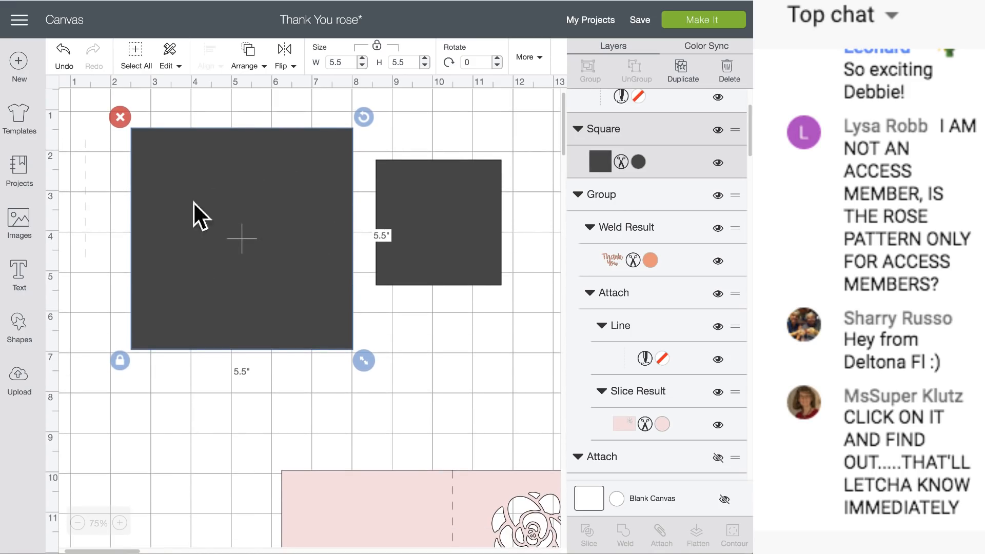
left_click(376, 47)
left_click(349, 62)
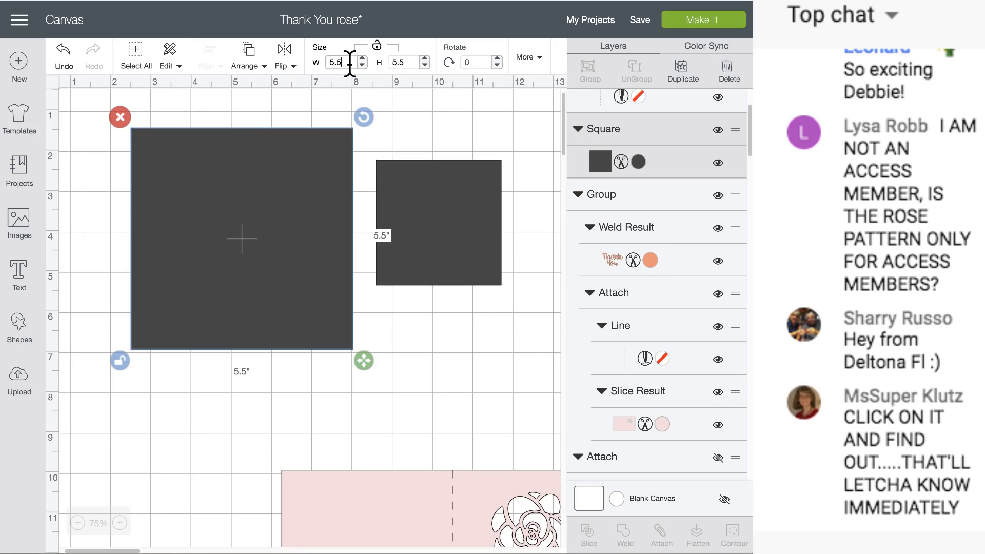
left_click_drag(349, 63, 314, 71)
type("8.5")
key("Return")
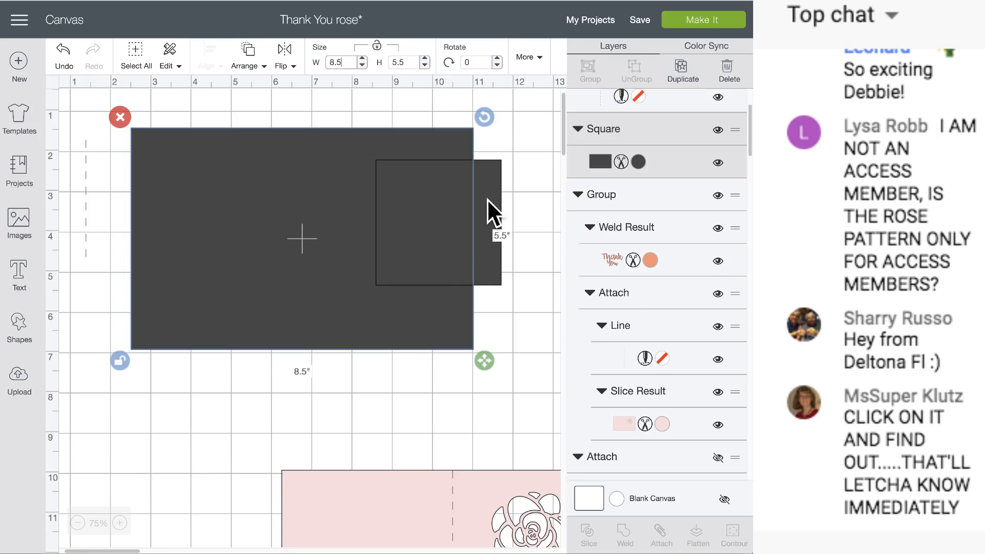
left_click_drag(487, 198, 539, 186)
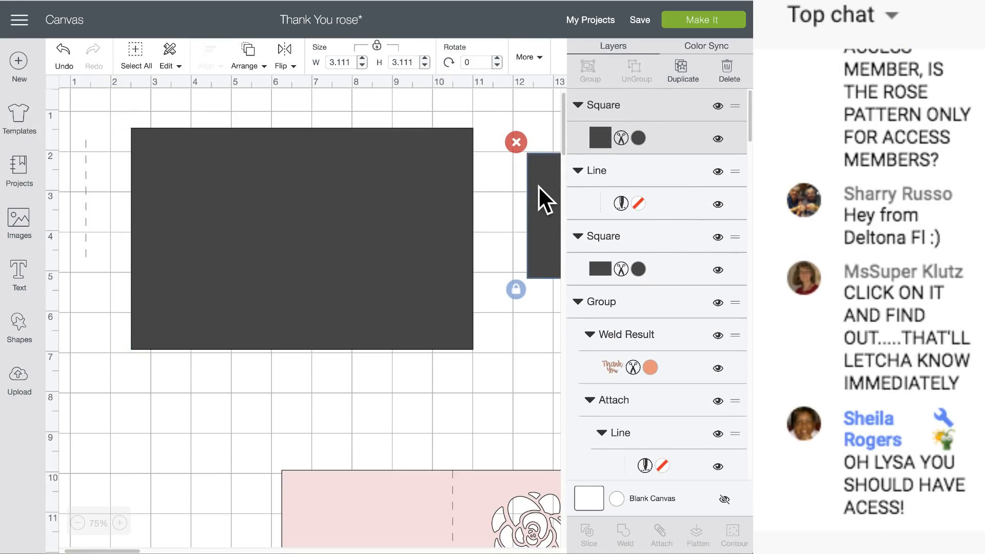
Step: Recolor the 8.5 by 5.5 inch rectangle with the light pink project color
left_click(84, 198)
left_click(407, 146)
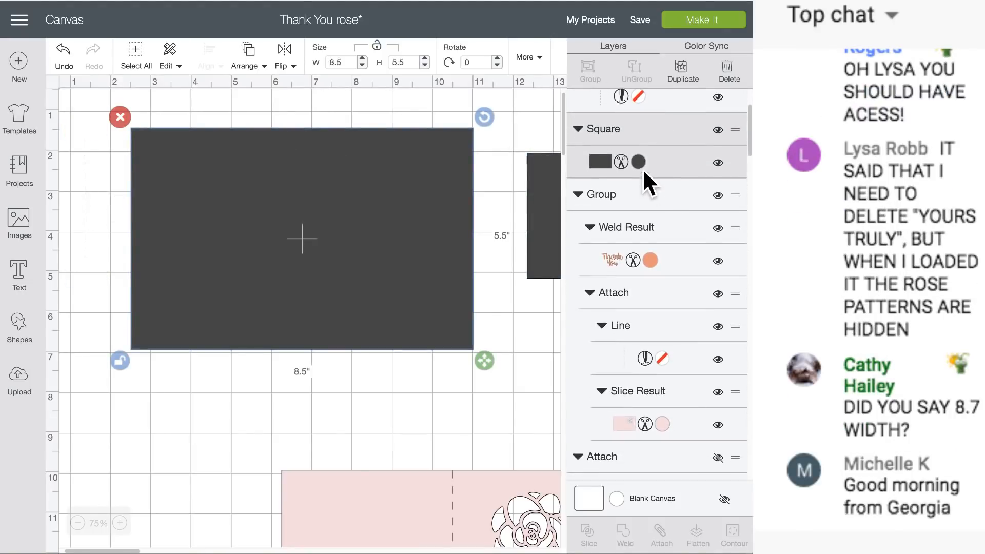
left_click(639, 162)
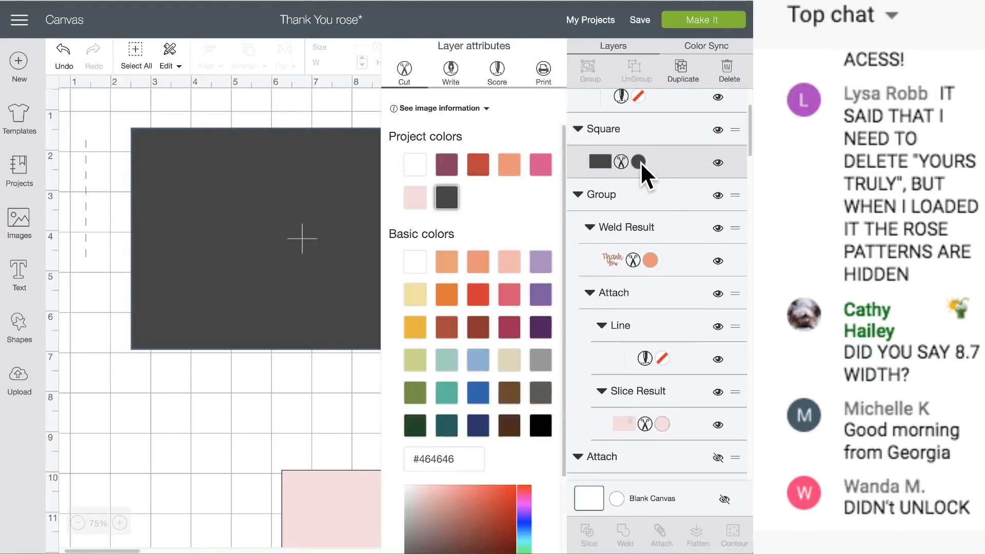
left_click(415, 198)
left_click(186, 214)
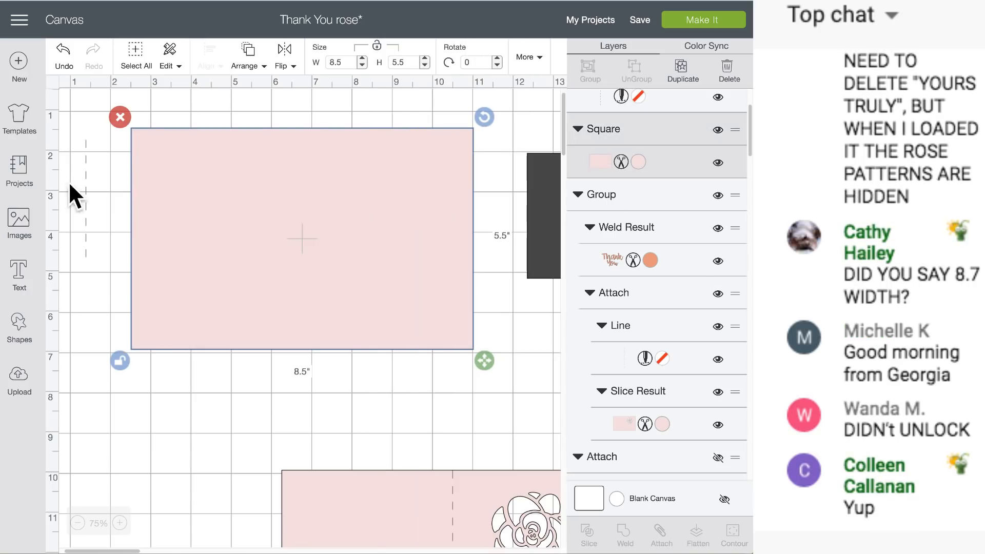
Step: Move the score line onto the pink rectangle and set the line's height to 5.5
left_click_drag(84, 185, 261, 173)
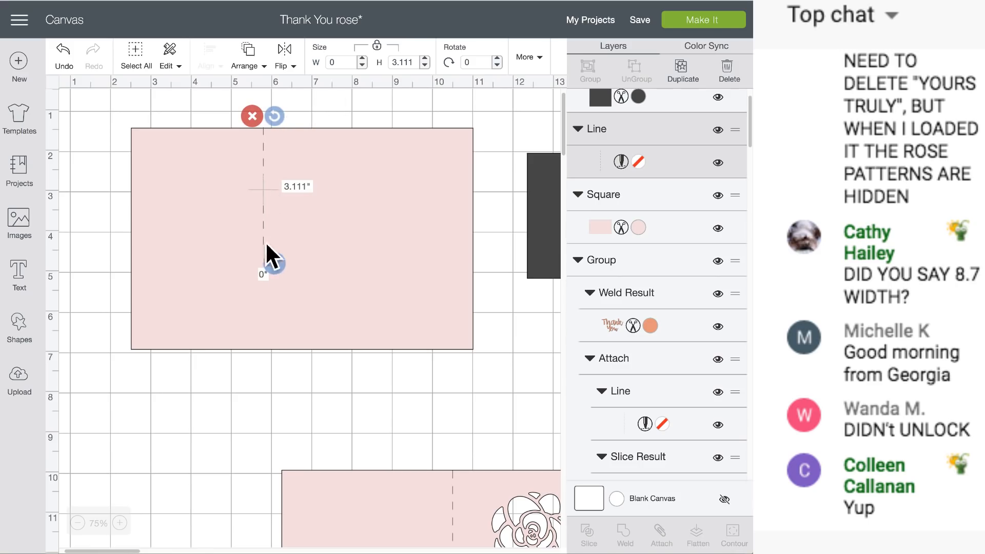
left_click_drag(271, 262, 270, 355)
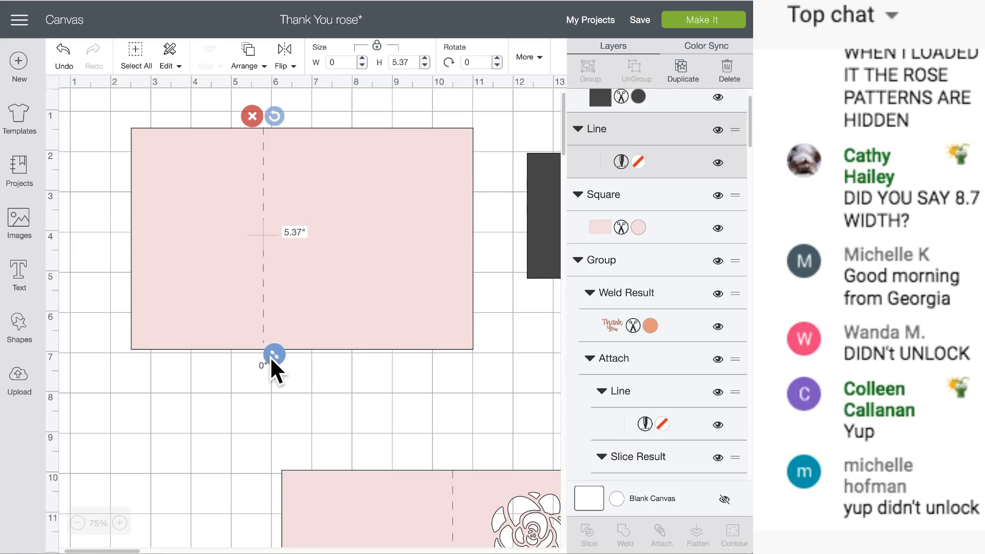
double_click(406, 62)
type("5")
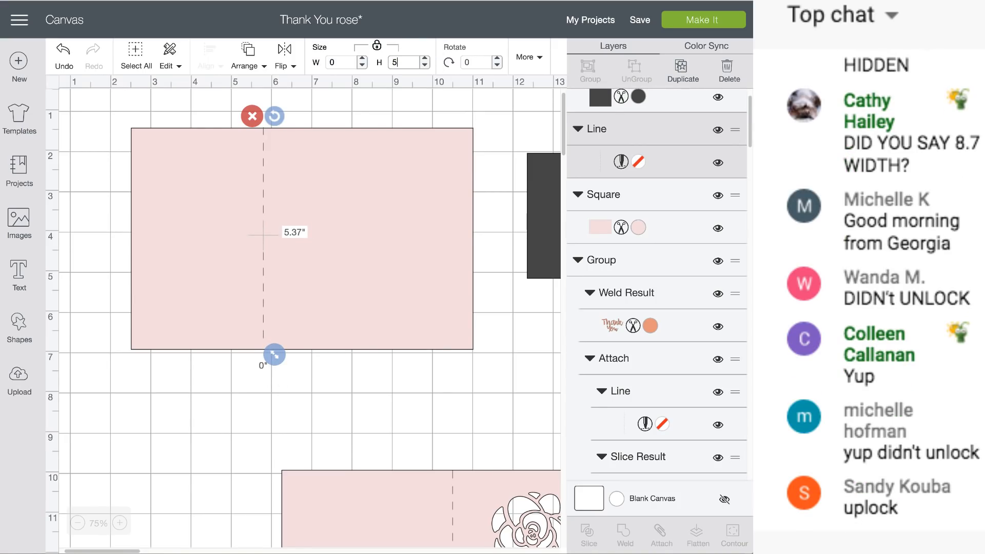
type(".5")
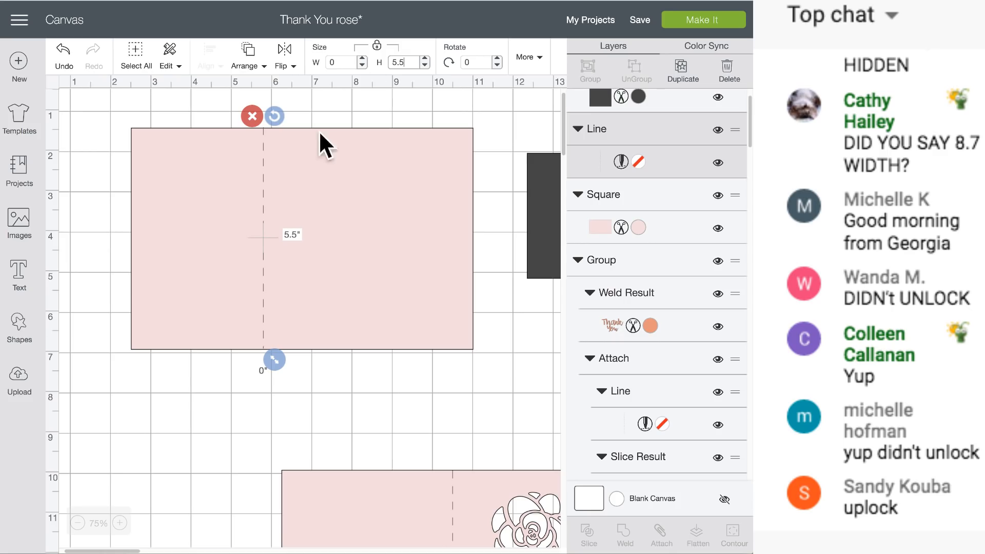
left_click(182, 100)
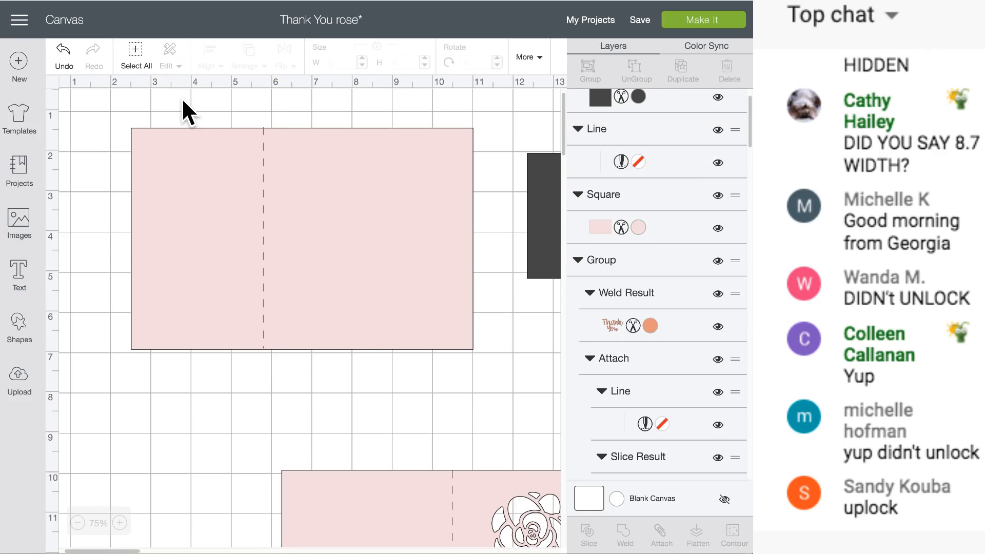
Step: Select the score line together with the pink rectangle and align them by Center
left_click_drag(146, 100, 278, 158)
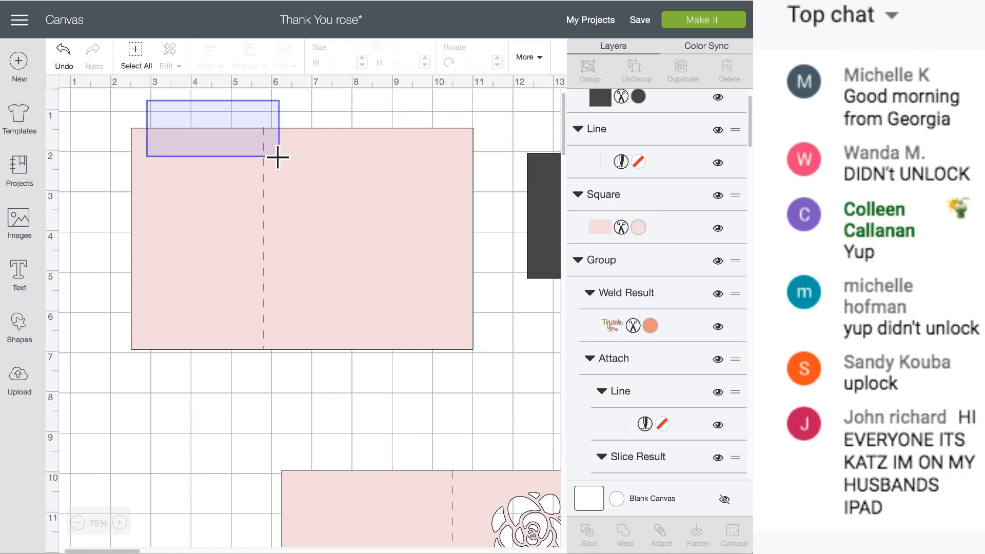
left_click_drag(277, 158, 278, 156)
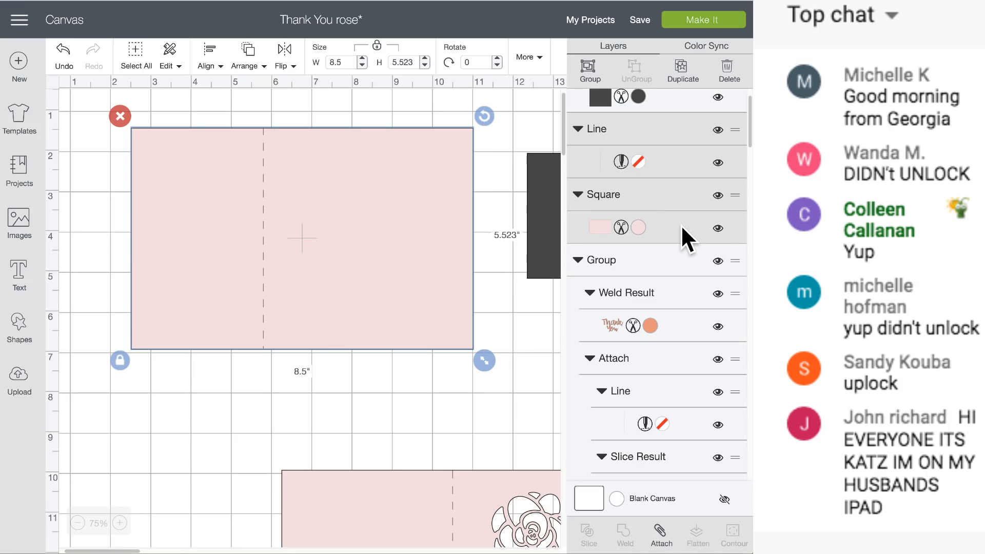
scroll(681, 224, "up", 1)
scroll(681, 223, "down", 3)
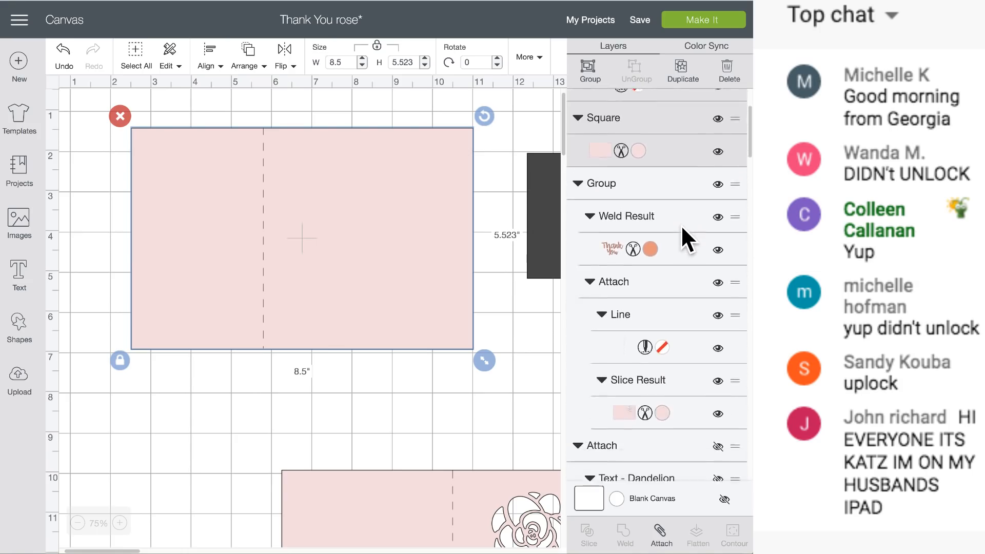
scroll(681, 224, "down", 1)
scroll(681, 223, "up", 4)
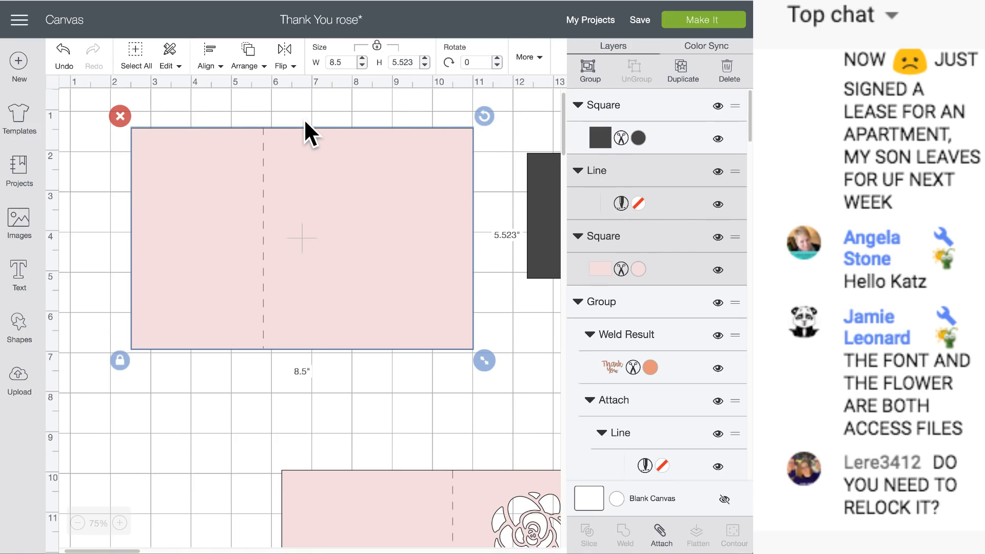
left_click(210, 57)
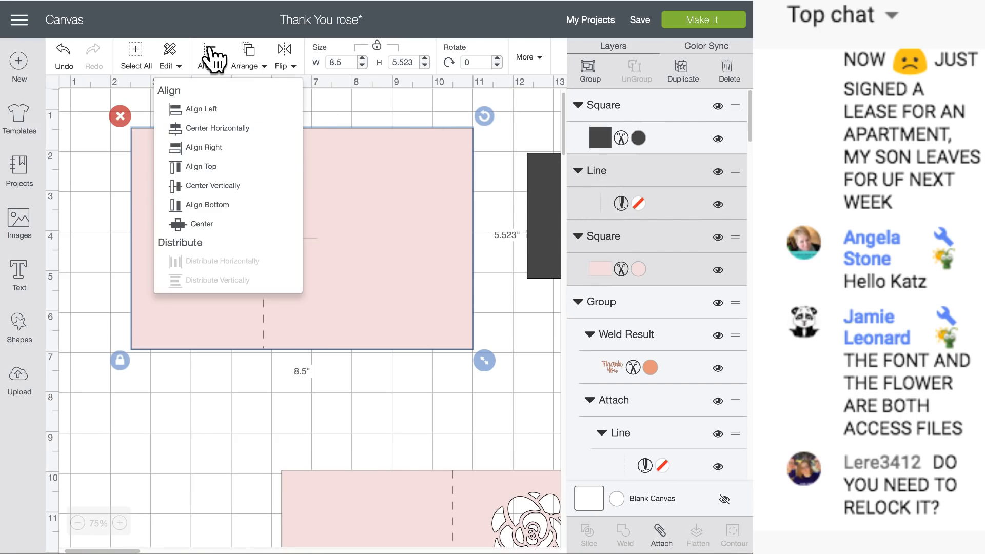
left_click(218, 223)
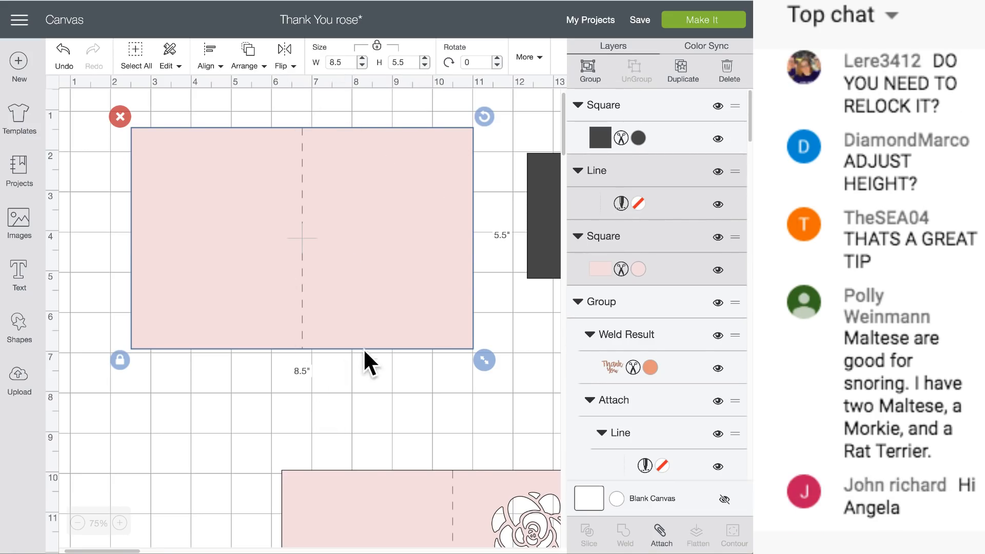
left_click(374, 368)
left_click(392, 292)
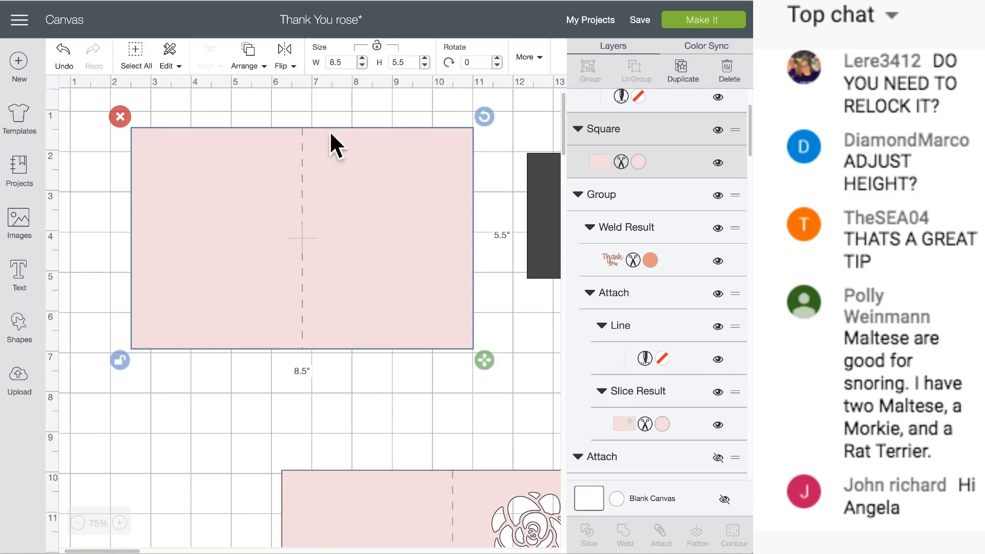
left_click(355, 393)
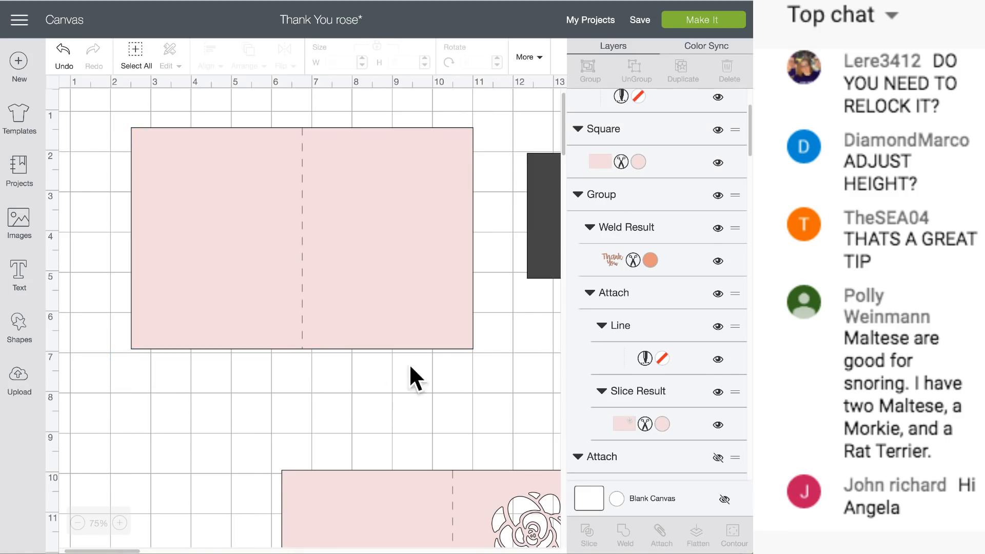
Step: Place the dark square on the card's right half, unlock its proportions and resize it to about 3.87 by 5.19 inches
scroll(447, 357, "right", 3)
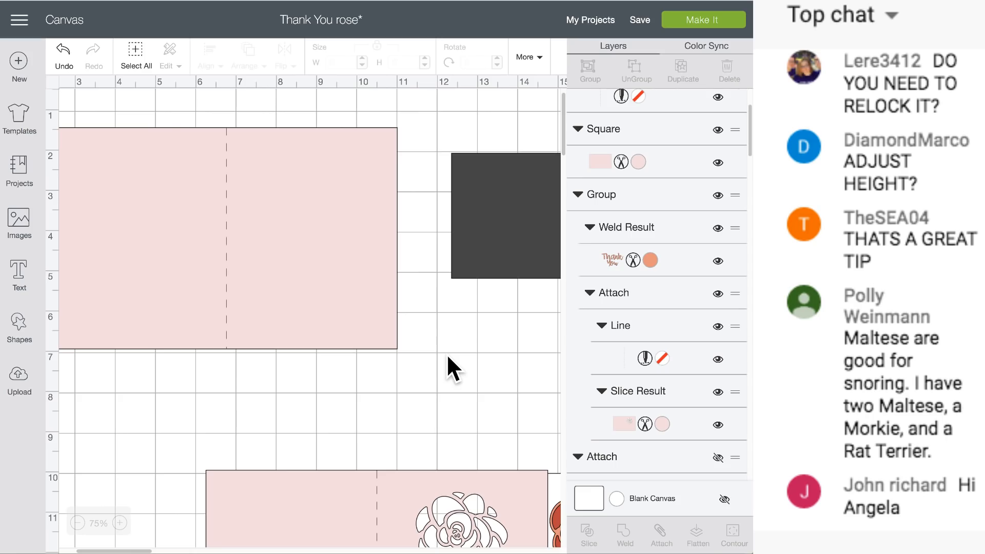
left_click_drag(471, 221, 278, 190)
left_click(223, 269)
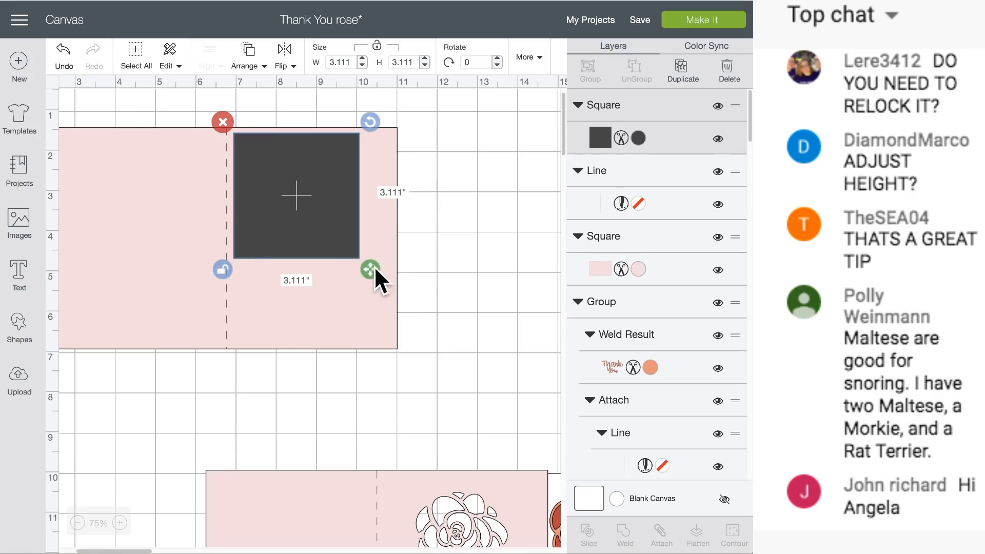
left_click_drag(375, 268, 403, 353)
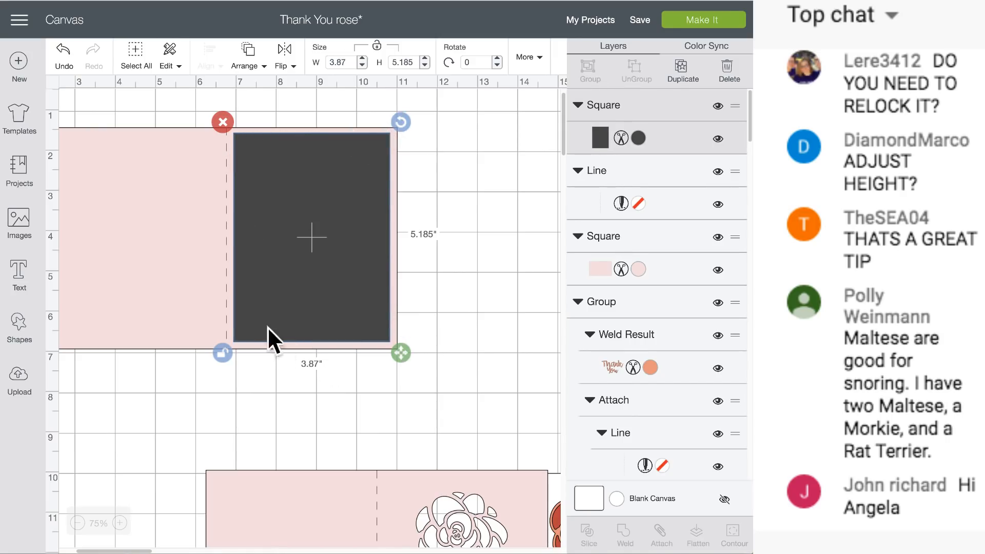
scroll(302, 359, "down", 5)
scroll(301, 359, "right", 5)
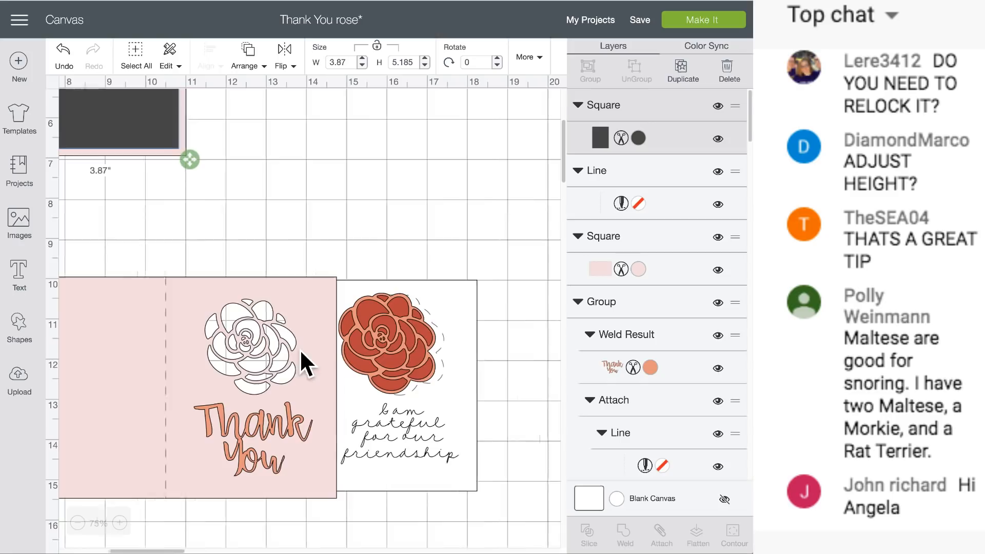
Step: Check the finished card's white insert size, then resize the dark square to 4 by 5.25 inches and center it on the card's right half
left_click(447, 296)
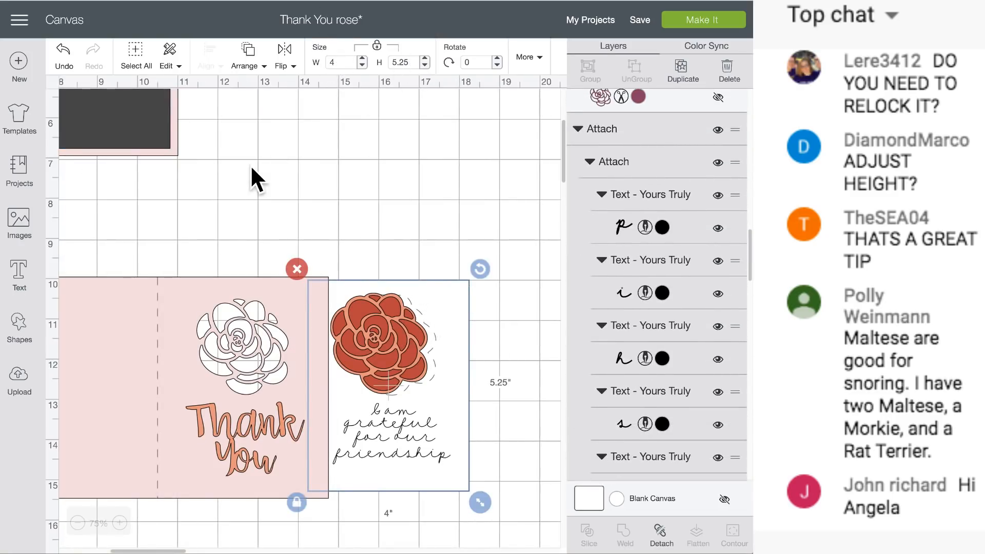
scroll(250, 164, "left", 5)
scroll(251, 164, "up", 4)
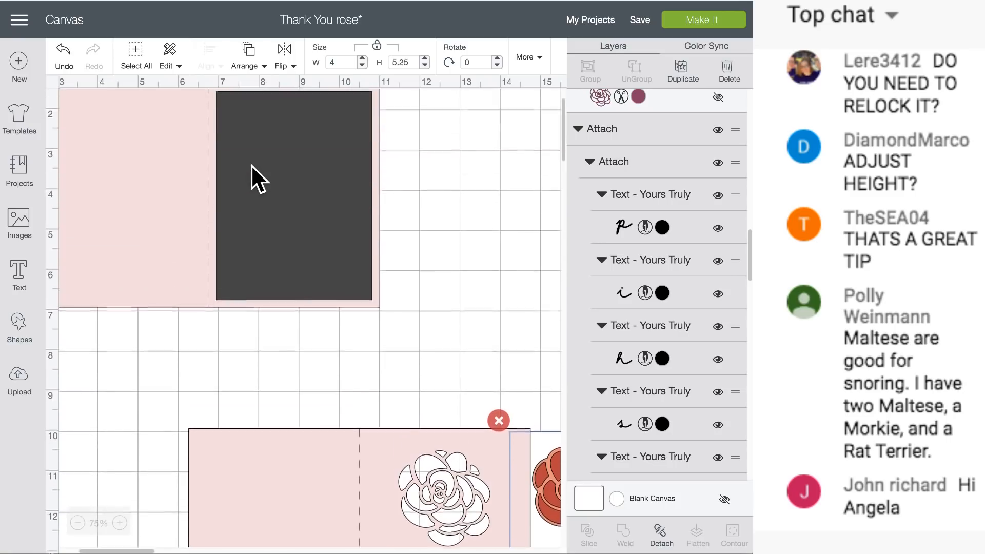
scroll(251, 164, "up", 2)
left_click(269, 177)
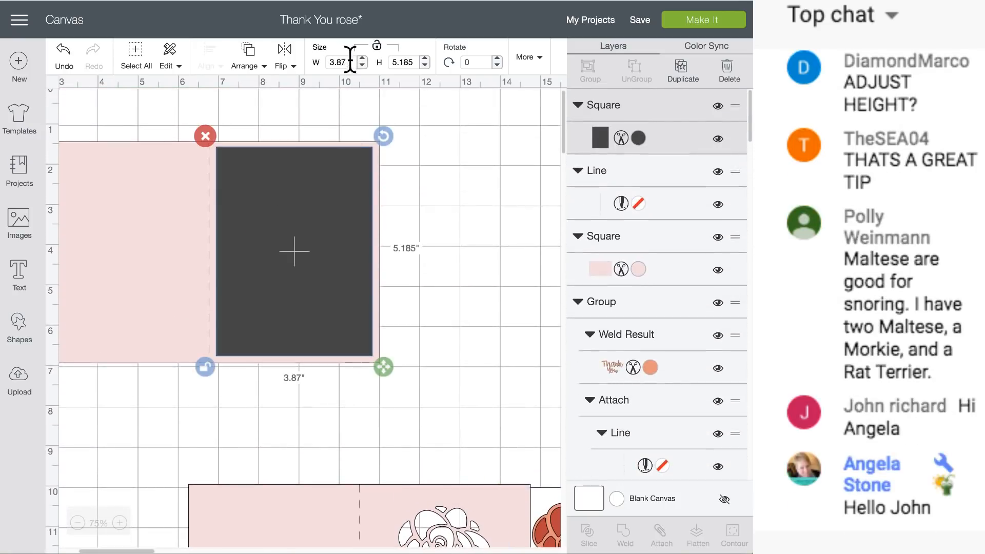
left_click_drag(349, 61, 324, 61)
type("4")
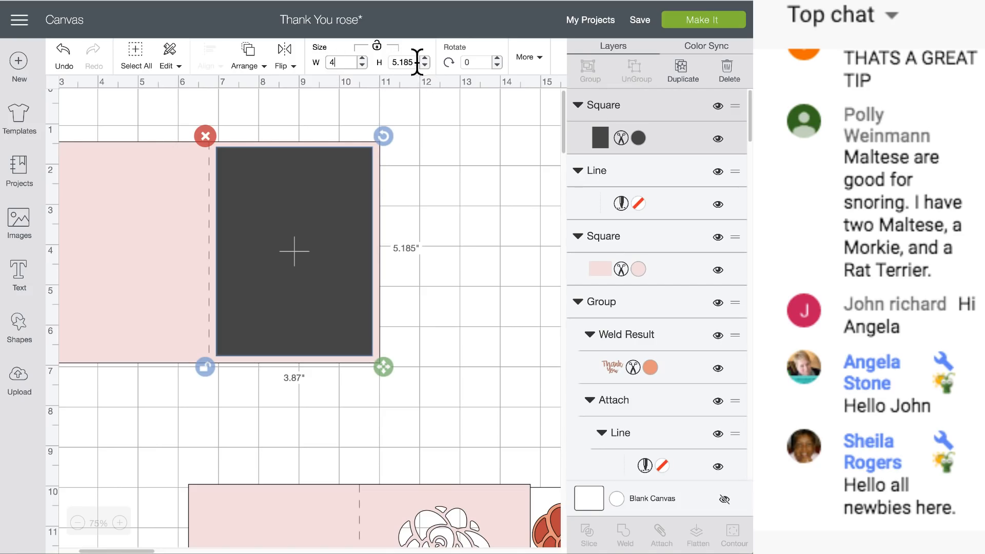
left_click_drag(417, 62, 394, 63)
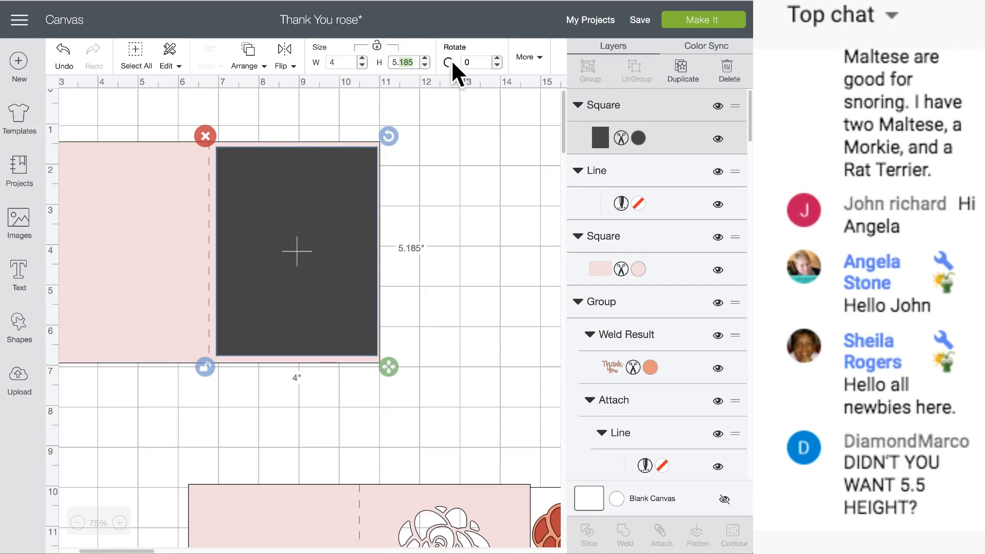
type("25")
key("Return")
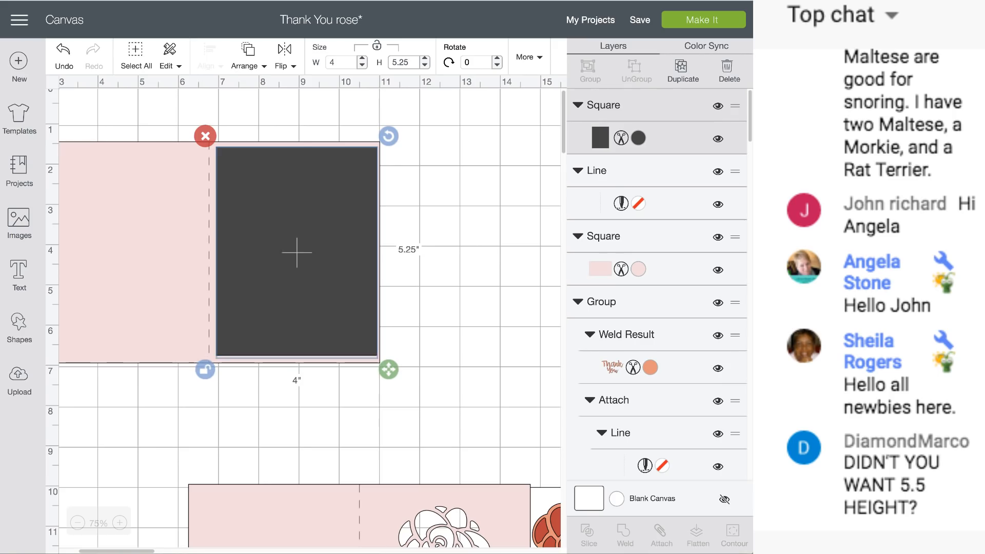
left_click_drag(349, 210, 344, 211)
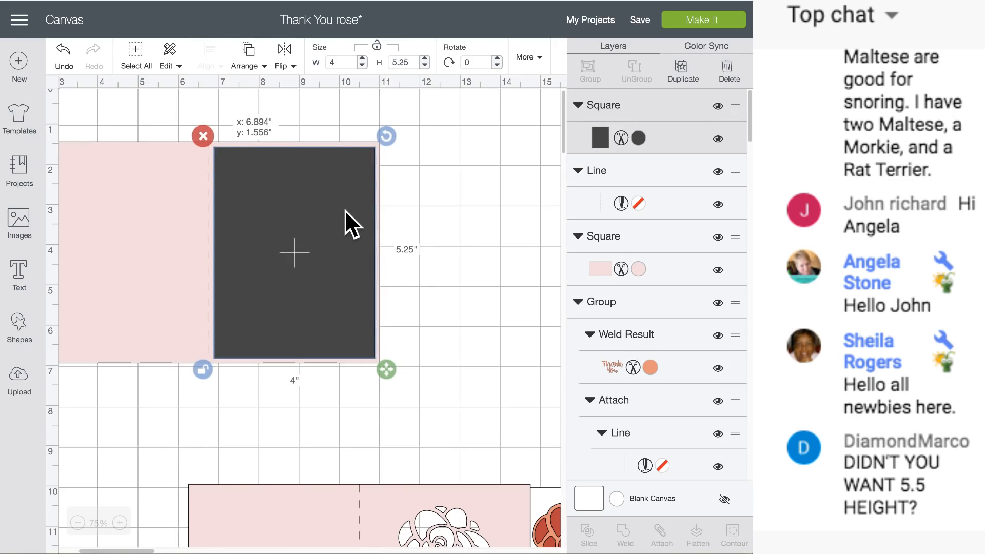
Step: Recolor the dark square with the white project color and move it off the card, just right of the pink rectangle
left_click(407, 197)
left_click(328, 181)
left_click(594, 135)
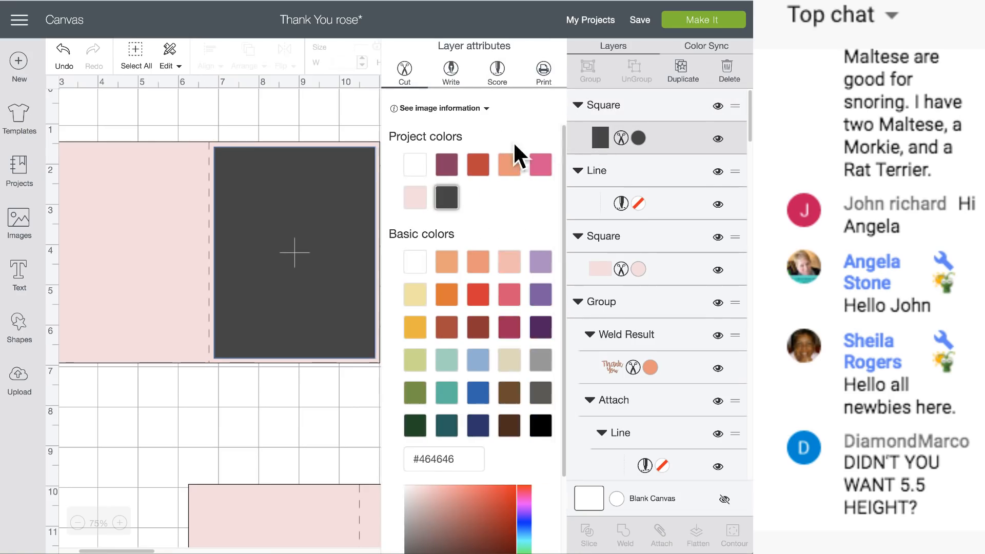
left_click(410, 168)
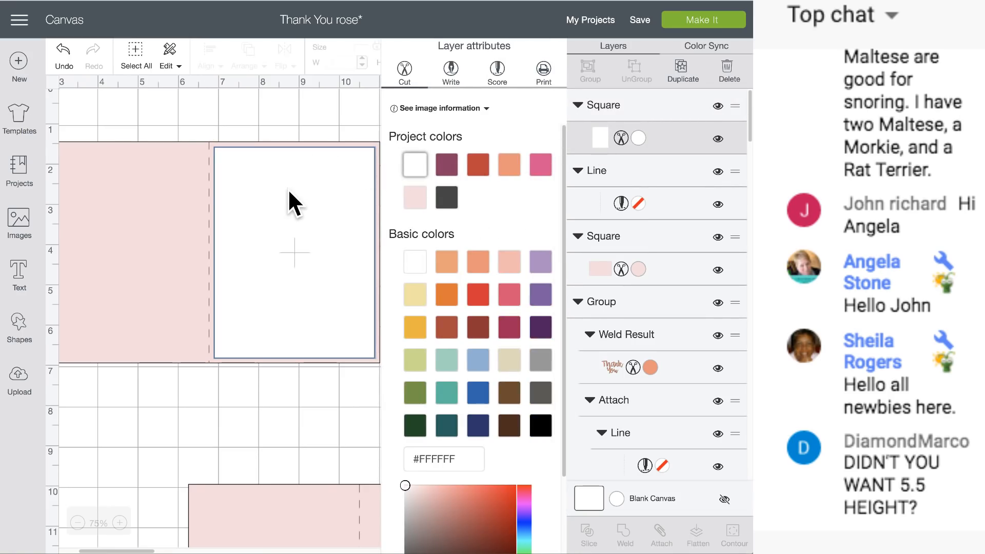
left_click_drag(288, 189, 469, 185)
scroll(376, 233, "right", 4)
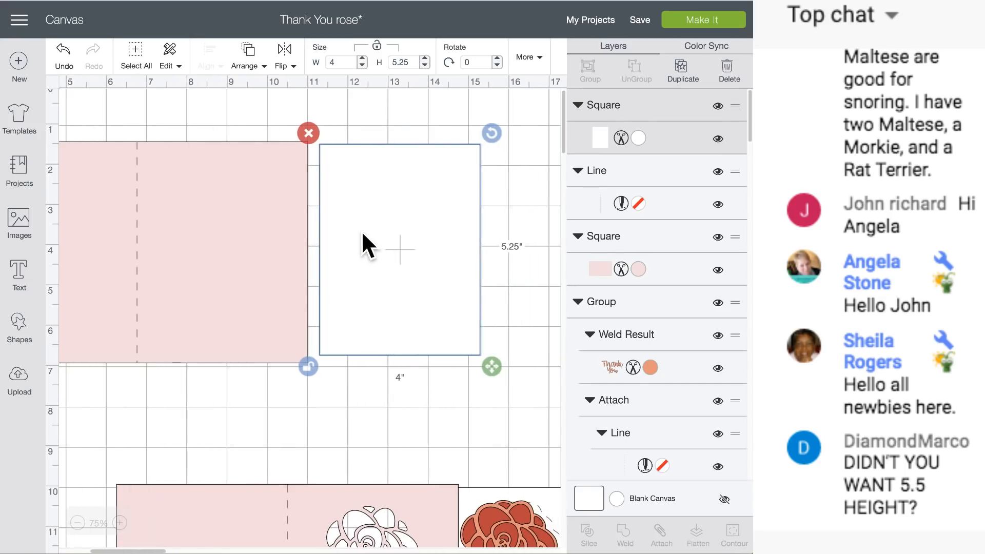
scroll(362, 234, "right", 3)
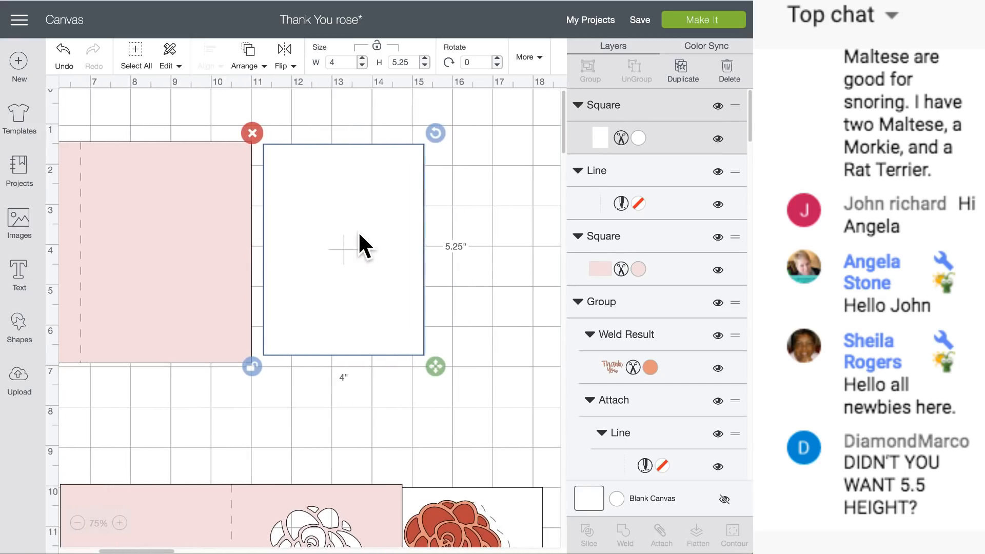
Step: Check the pink card base's size and compare the base and insert with the finished Thank You card
scroll(358, 230, "left", 10)
left_click(261, 152)
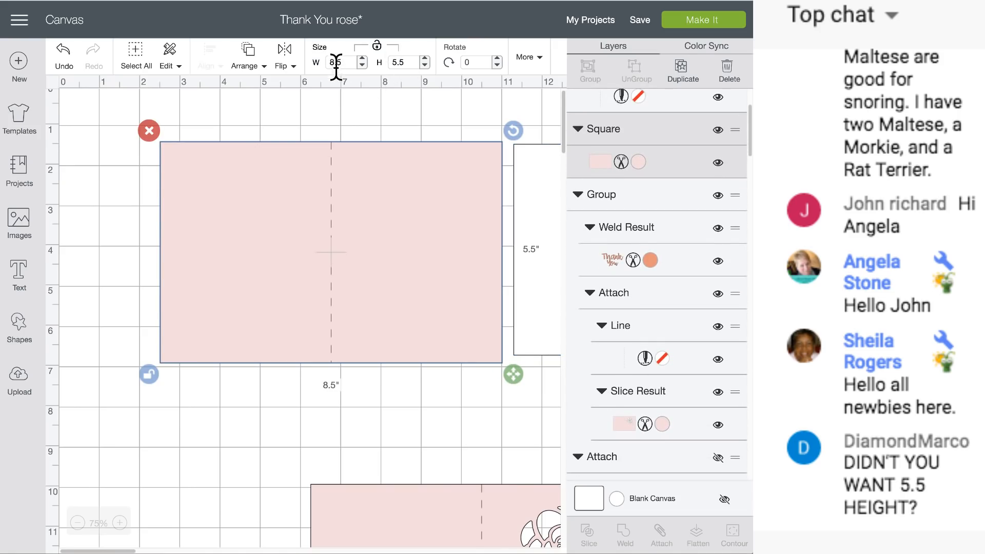
scroll(392, 180, "right", 3)
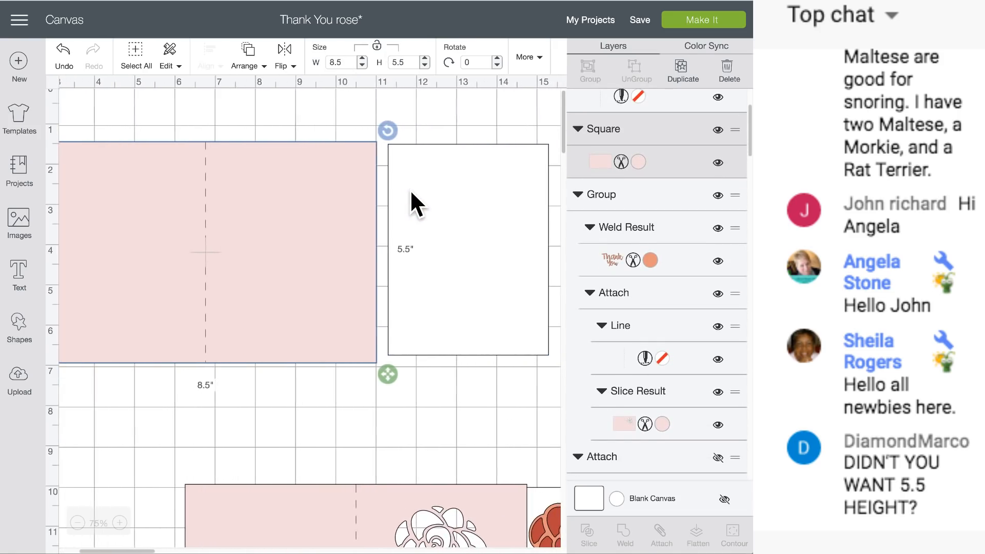
scroll(410, 189, "right", 2)
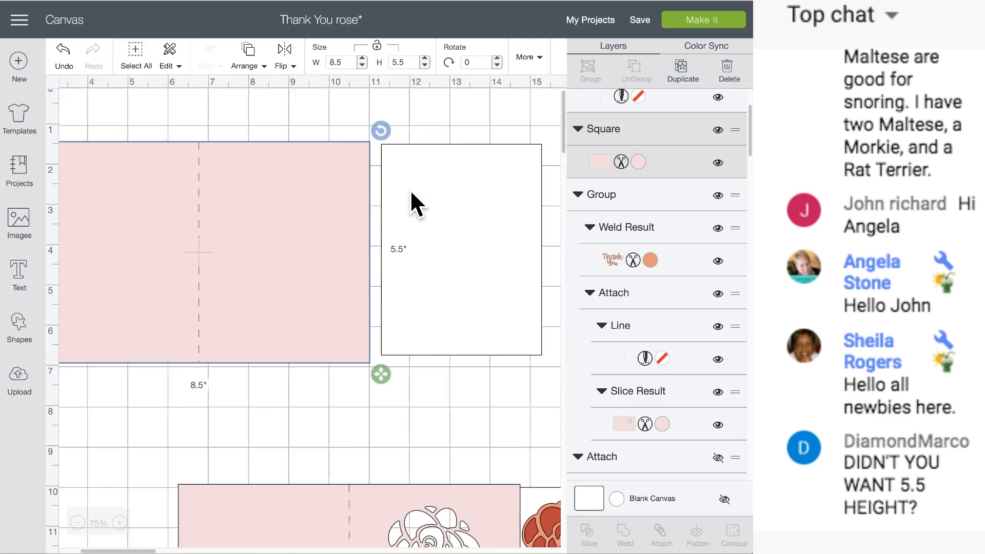
scroll(410, 189, "down", 5)
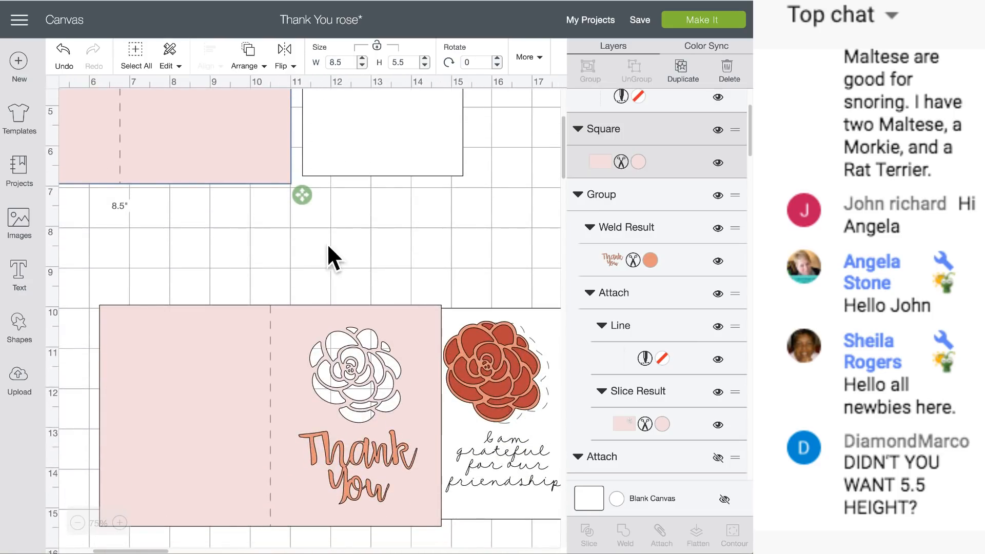
scroll(327, 242, "left", 5)
Step: Look up the rose's source image, Flower #MC873D6, in the image library from its peach outline layer's image information
left_click(21, 220)
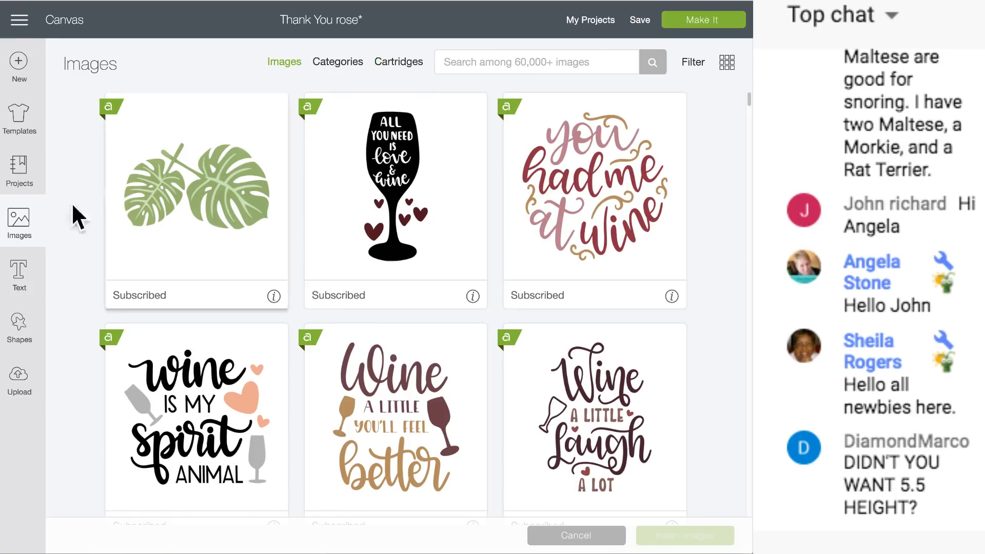
left_click(17, 229)
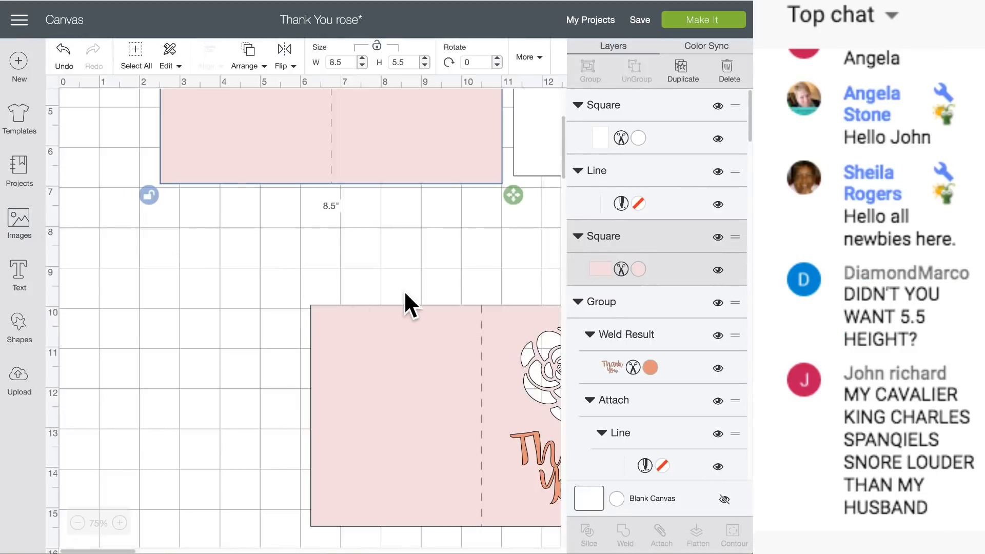
scroll(404, 290, "right", 10)
left_click(370, 347)
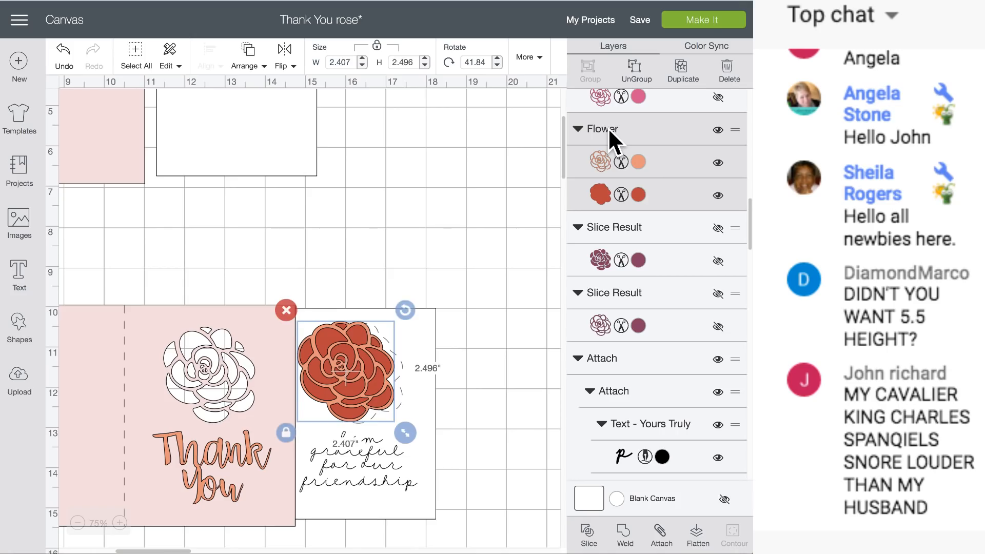
left_click(610, 163)
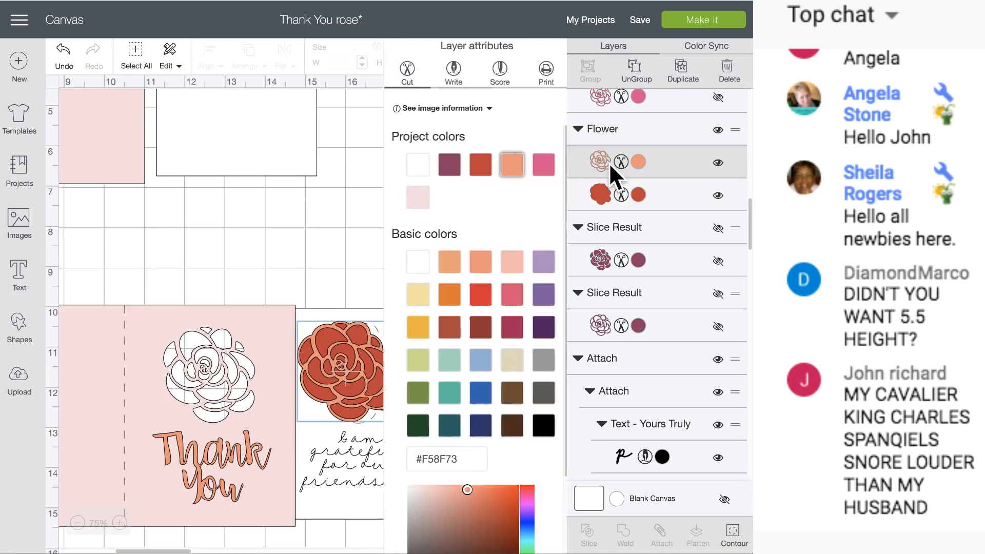
left_click(485, 109)
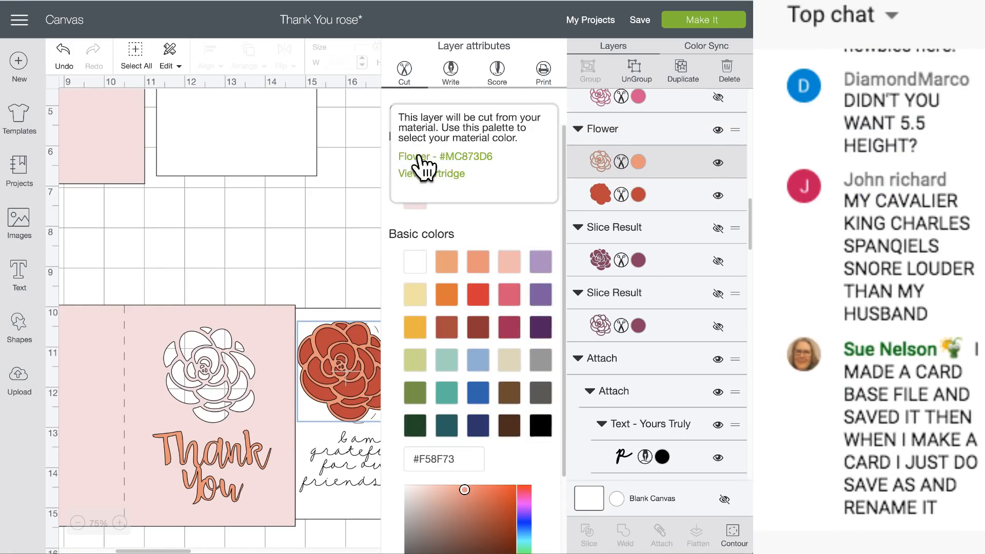
left_click(458, 156)
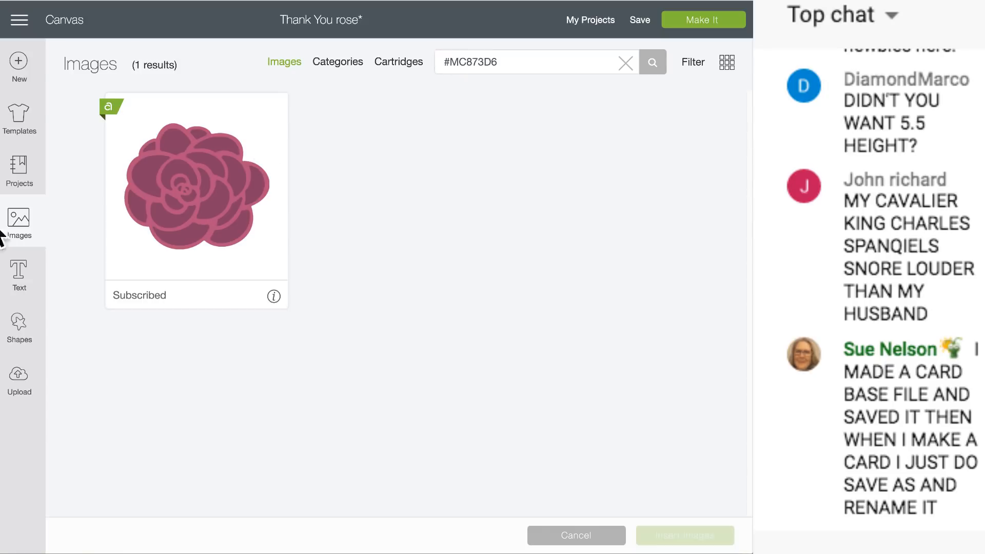
left_click(17, 220)
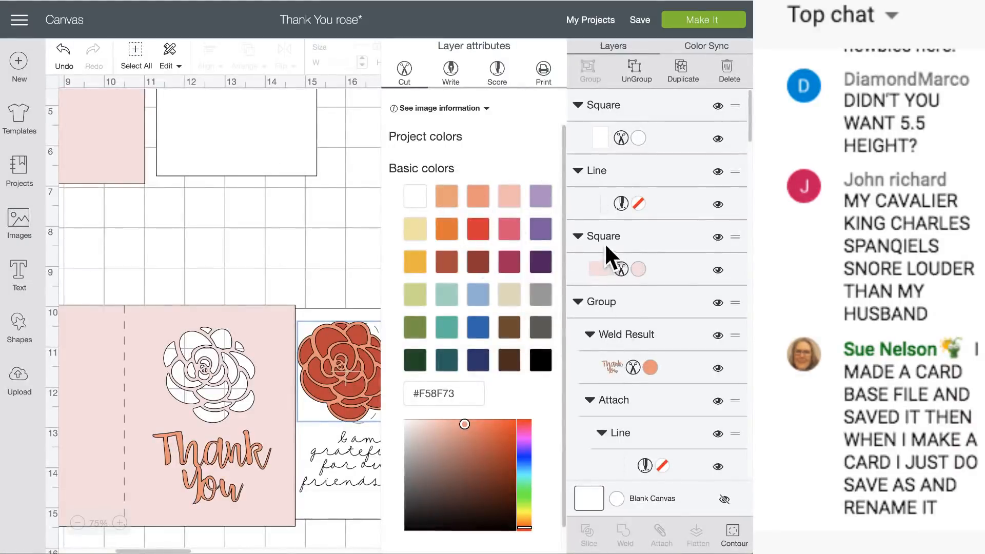
Step: View the Bohemian Wedding cartridge through the image information of the rose's peach outline layer
scroll(604, 242, "down", 8)
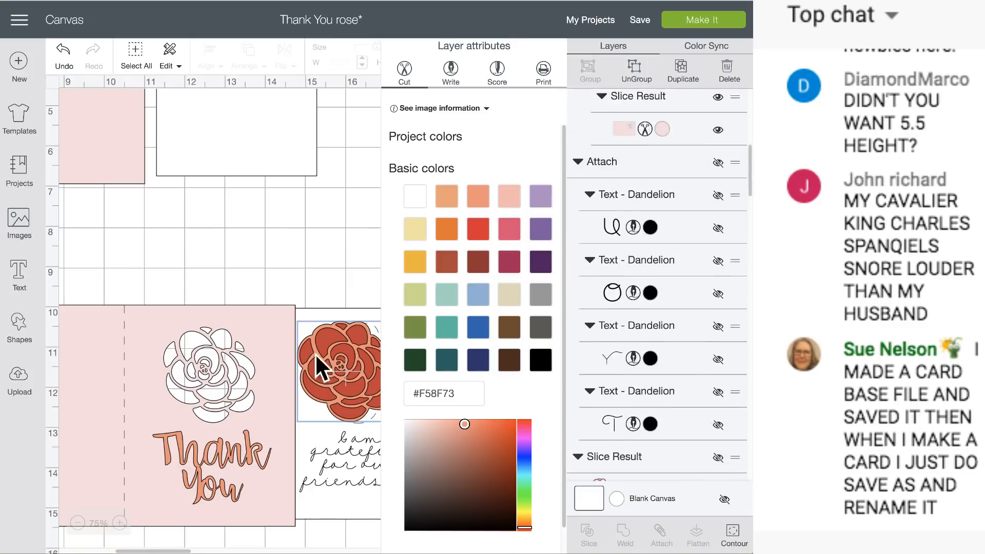
left_click(341, 354)
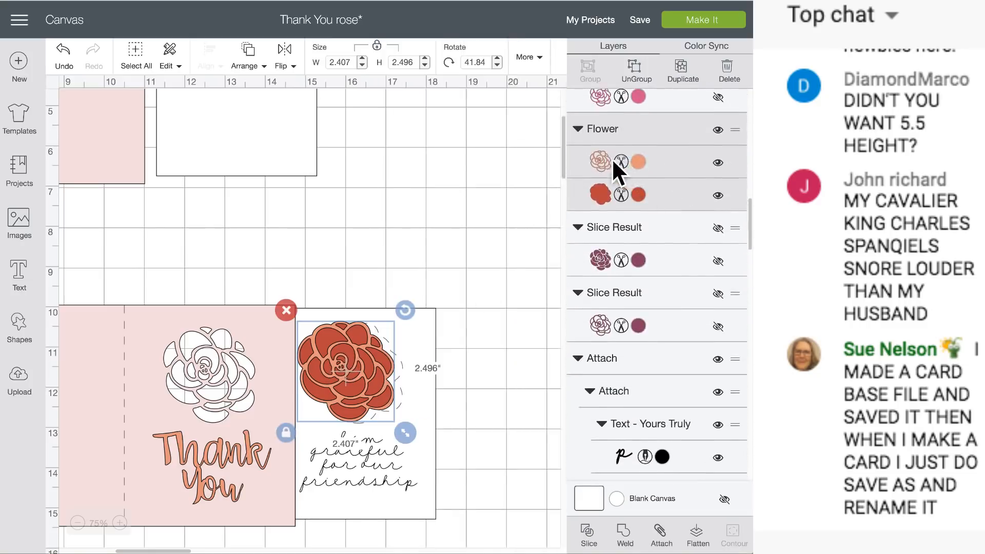
left_click(635, 161)
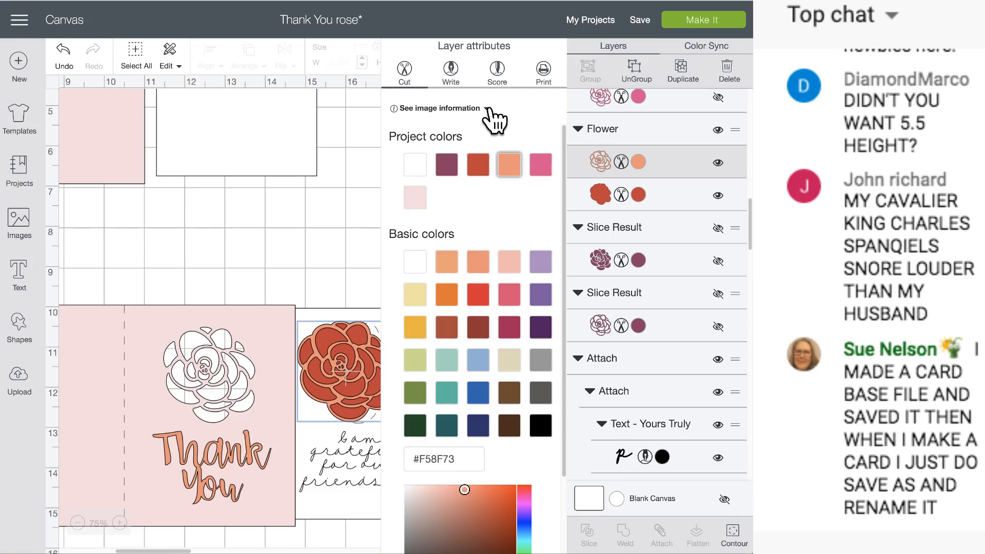
left_click(486, 109)
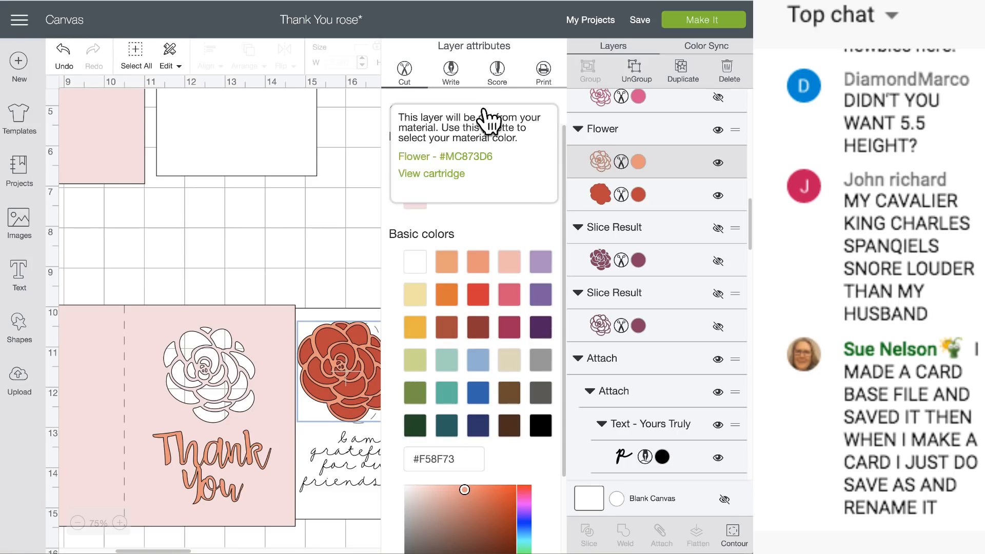
left_click(430, 177)
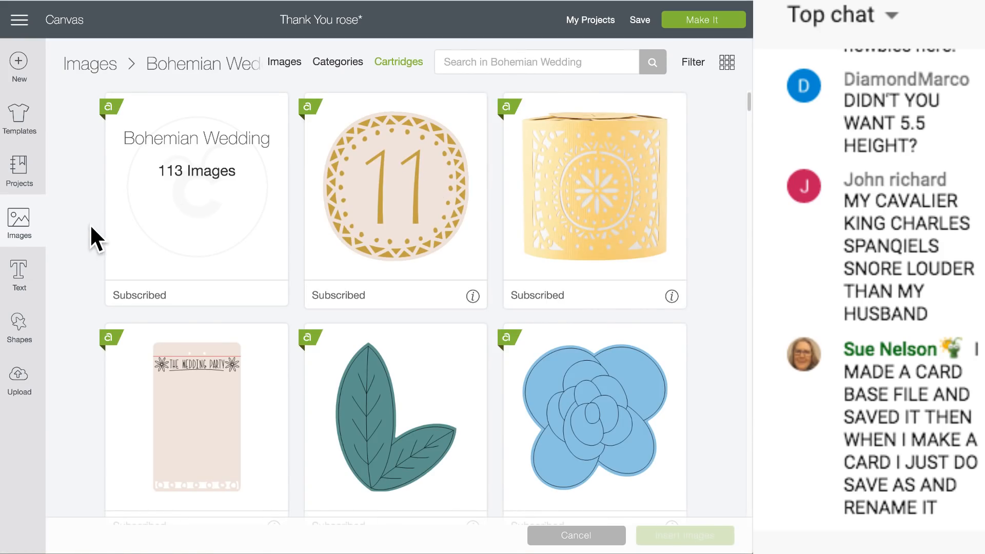
left_click(21, 235)
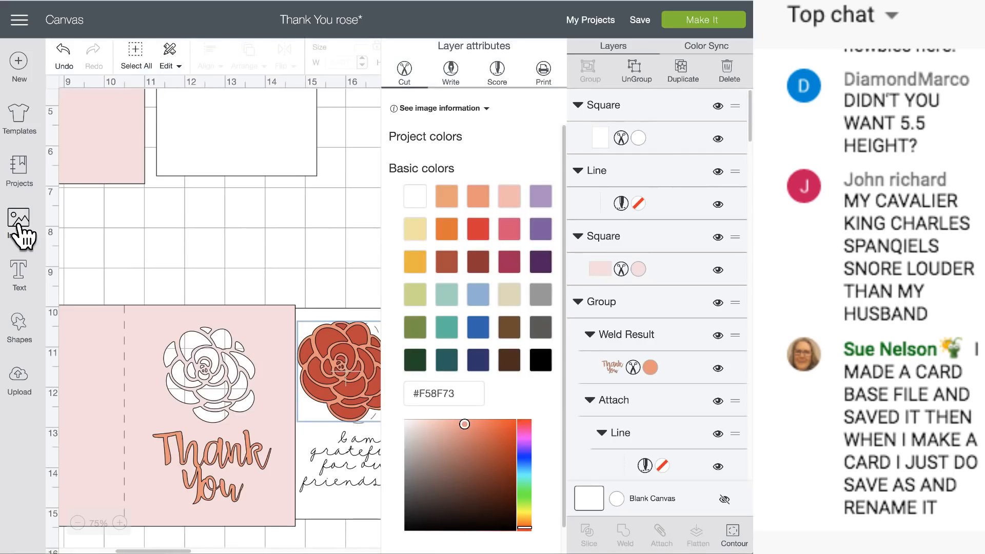
Step: Search the image library's cartridges for "wedding" and view all images of the Bohemian Wedding cartridge
scroll(236, 233, "up", 5)
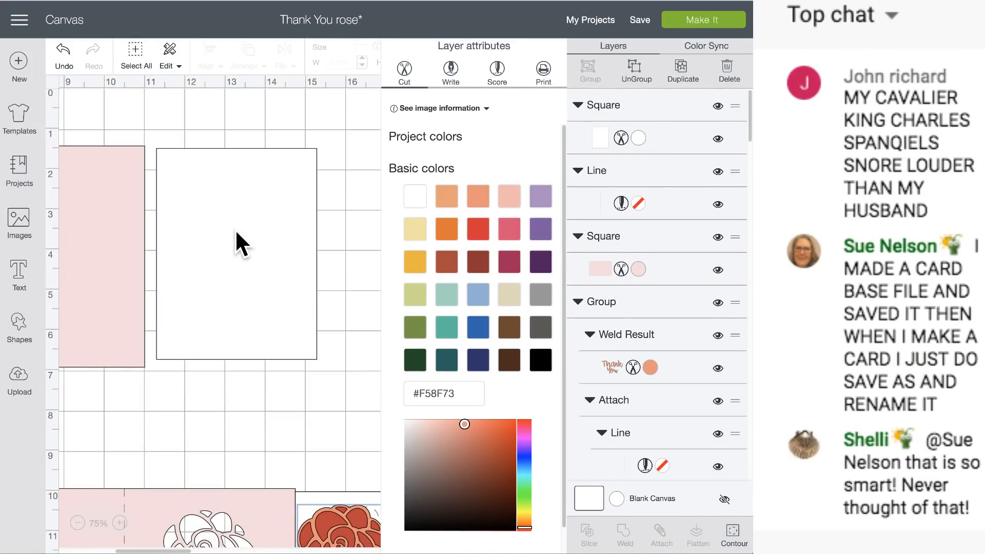
left_click(8, 219)
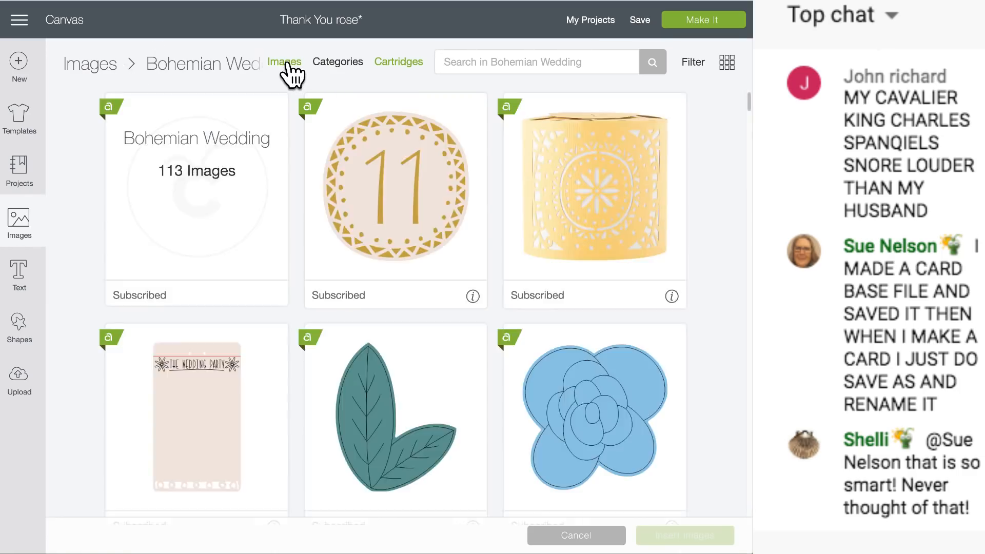
left_click(284, 62)
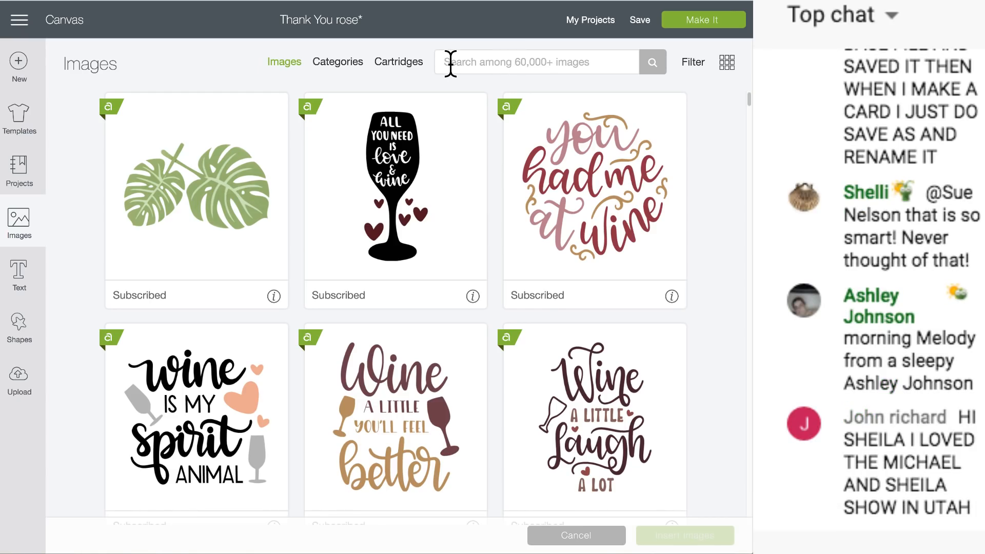
left_click(406, 66)
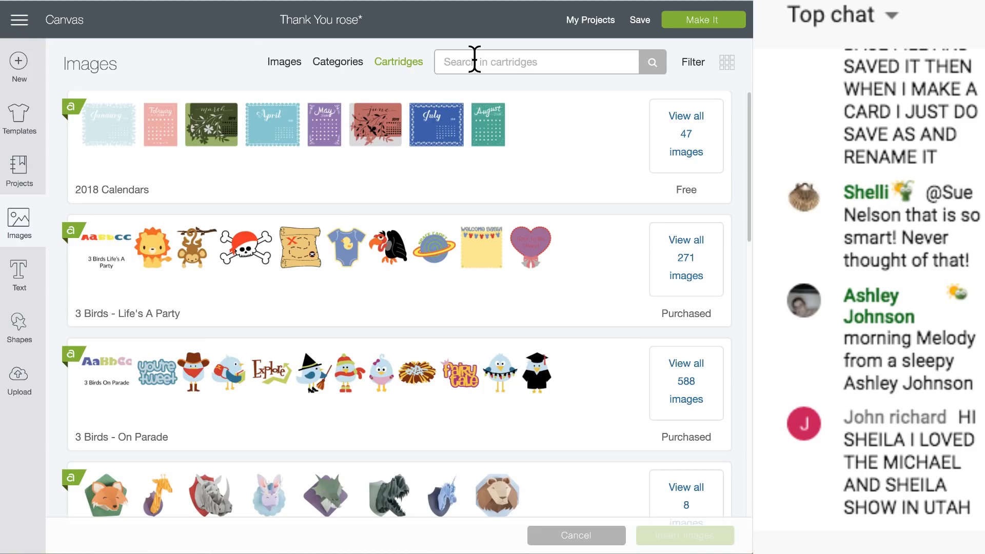
type("wedding")
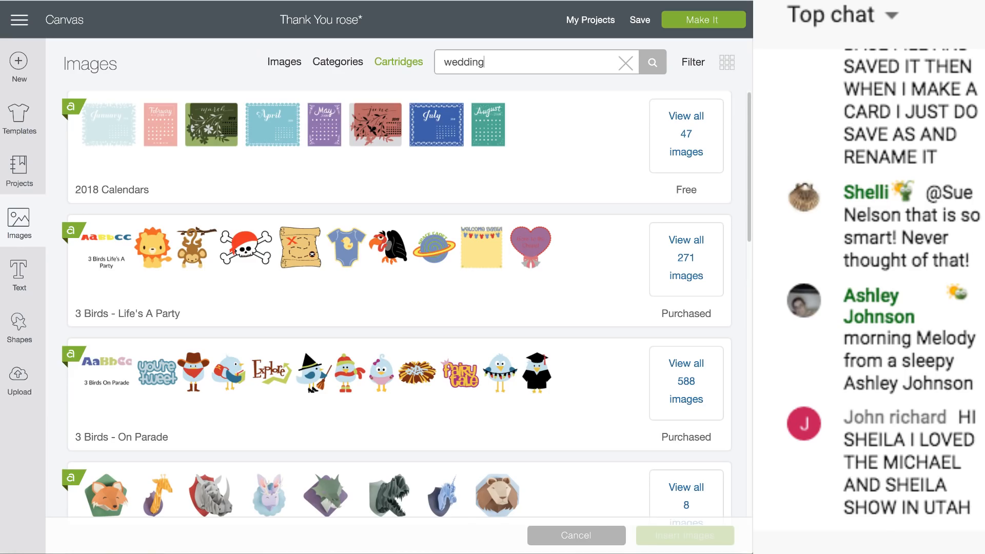
key("Return")
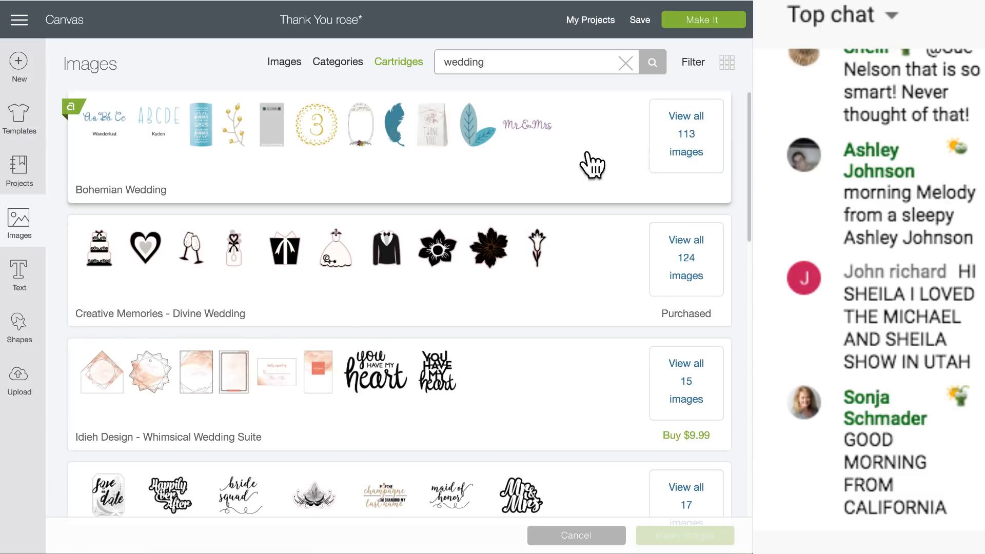
left_click(675, 146)
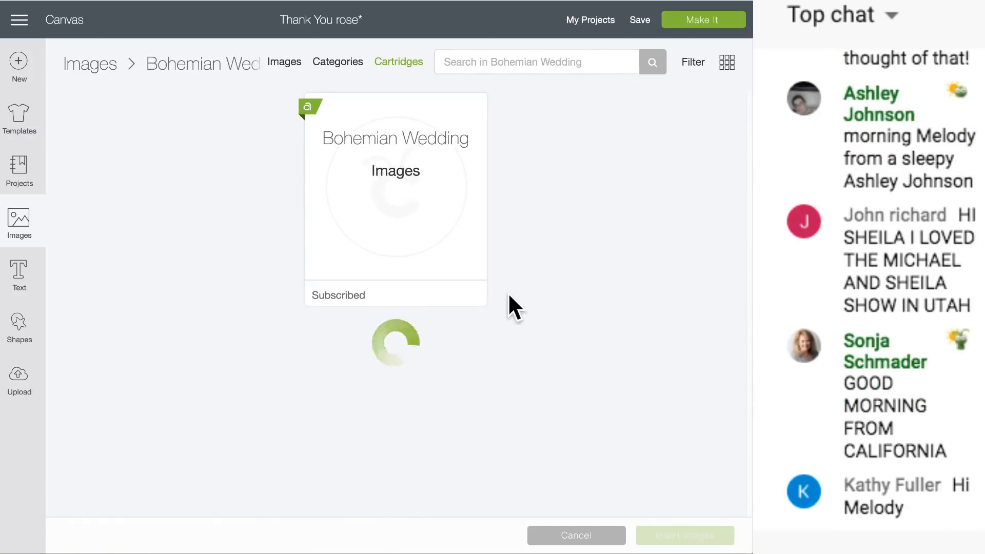
Step: Look through the Bohemian Wedding cartridge's images for a layered rose
scroll(510, 302, "down", 6)
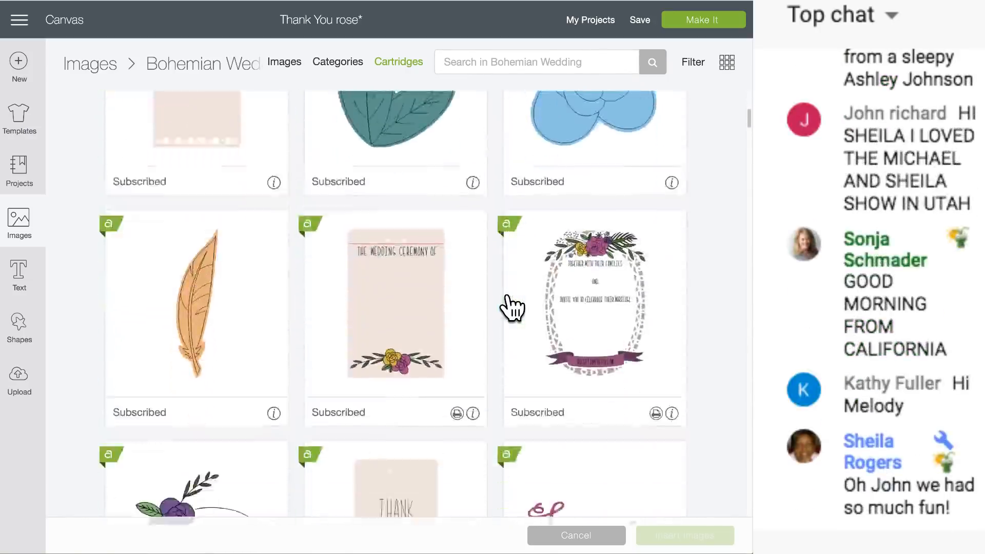
scroll(511, 306, "down", 20)
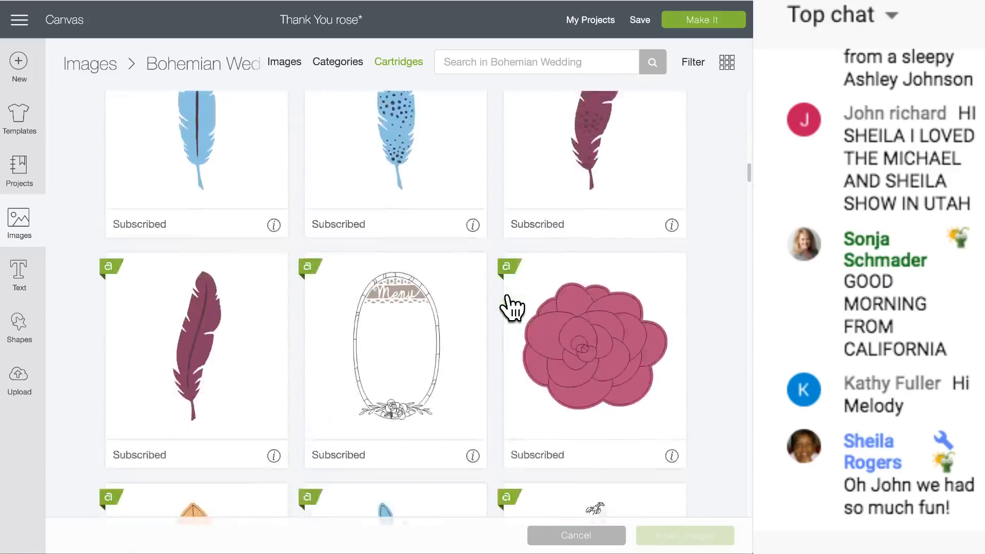
scroll(510, 307, "down", 10)
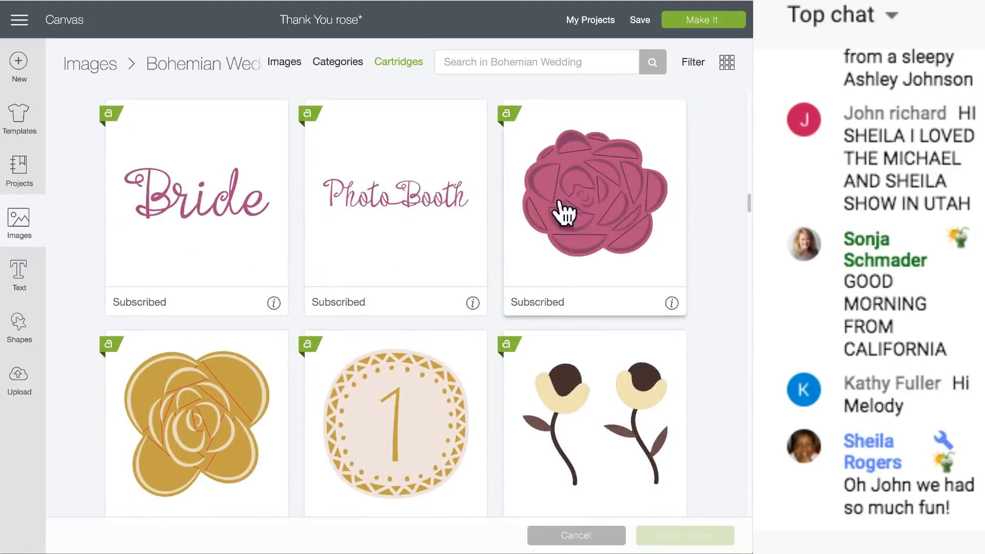
scroll(590, 195, "up", 7)
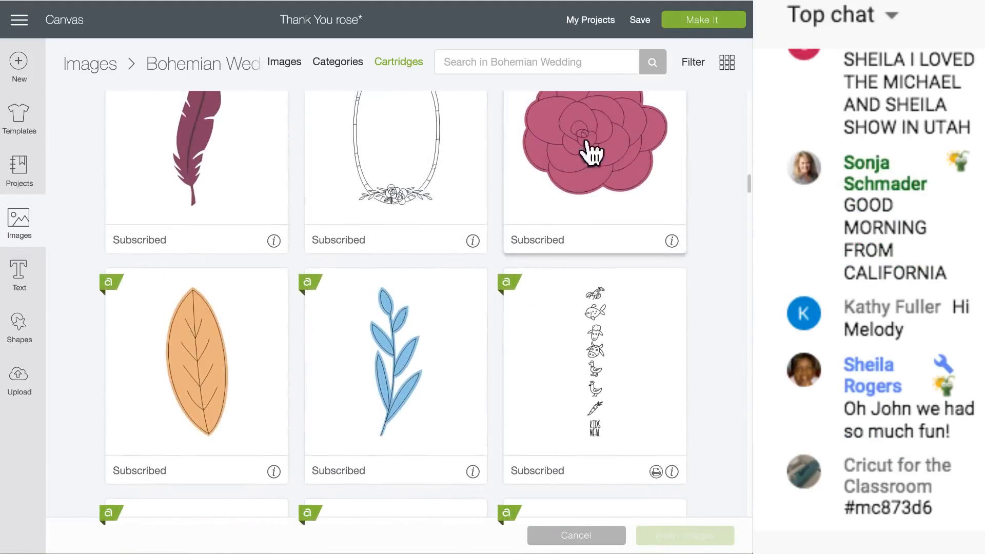
scroll(571, 193, "down", 10)
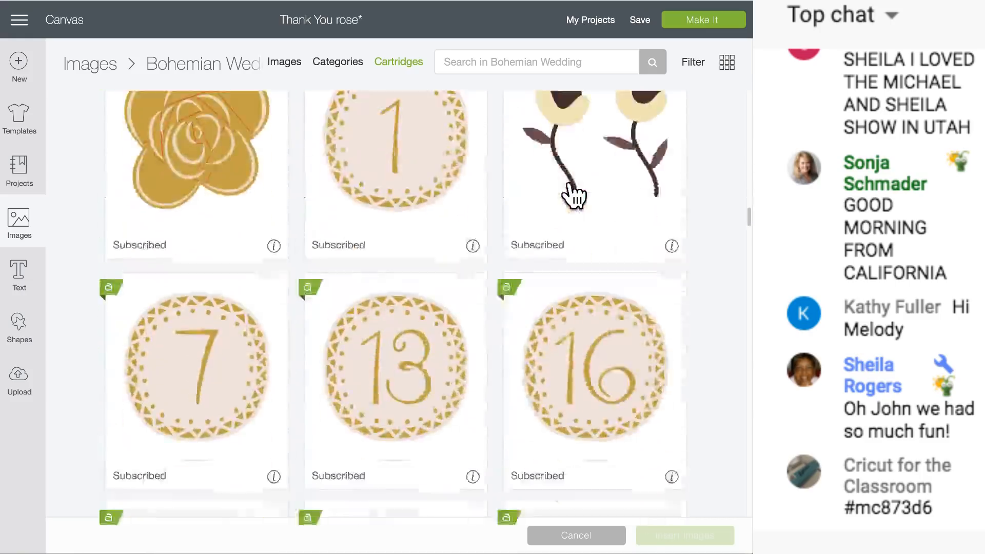
scroll(569, 193, "up", 2)
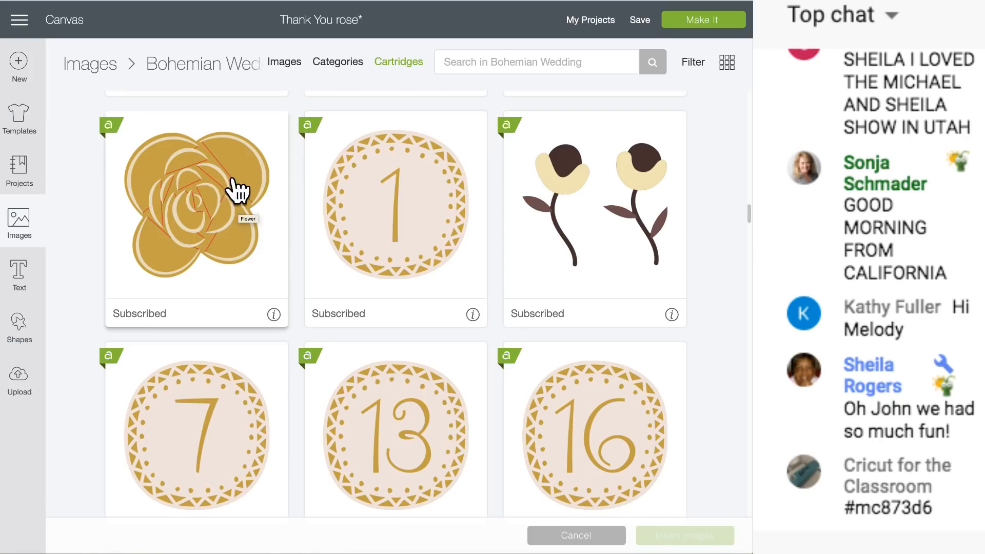
scroll(218, 254, "down", 10)
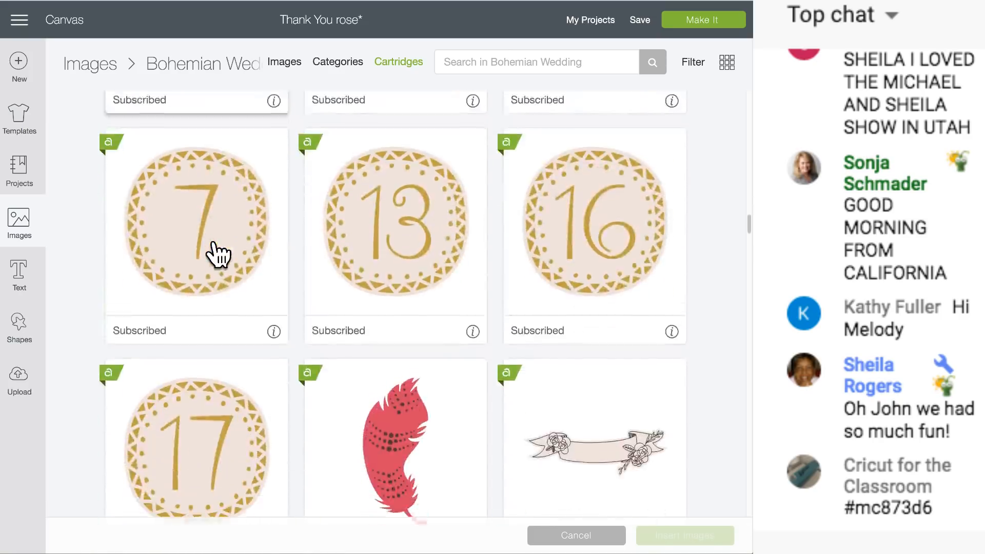
scroll(218, 254, "down", 15)
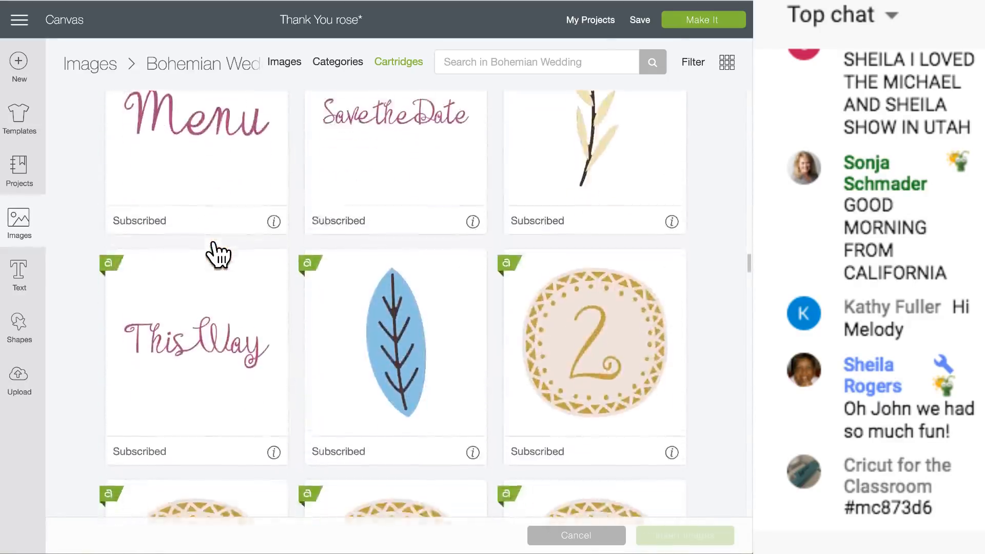
scroll(218, 254, "down", 10)
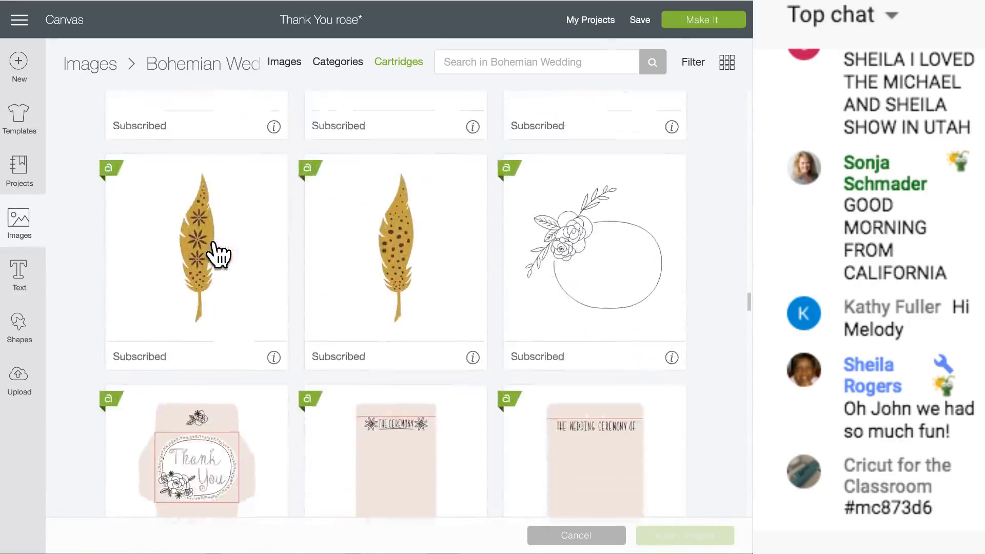
scroll(218, 254, "down", 10)
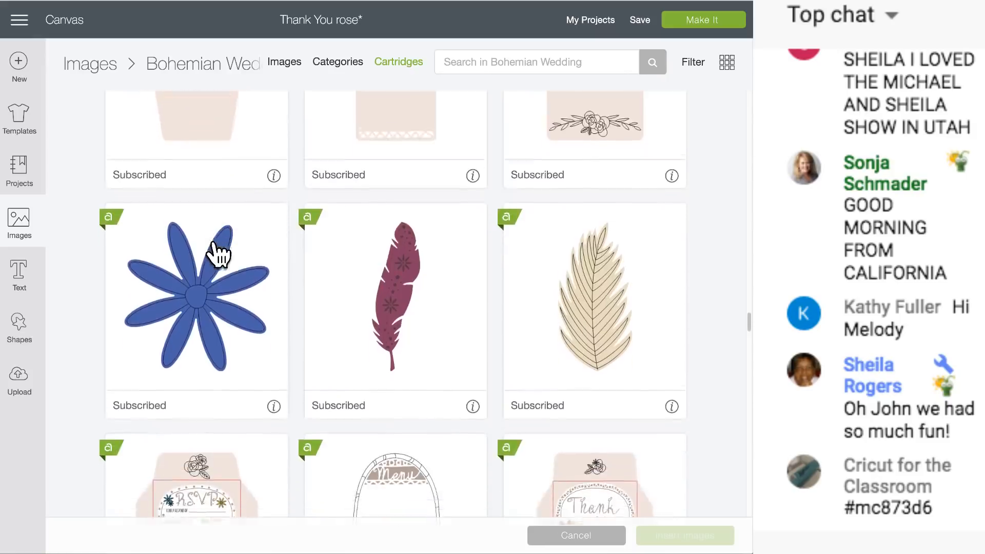
scroll(218, 254, "down", 15)
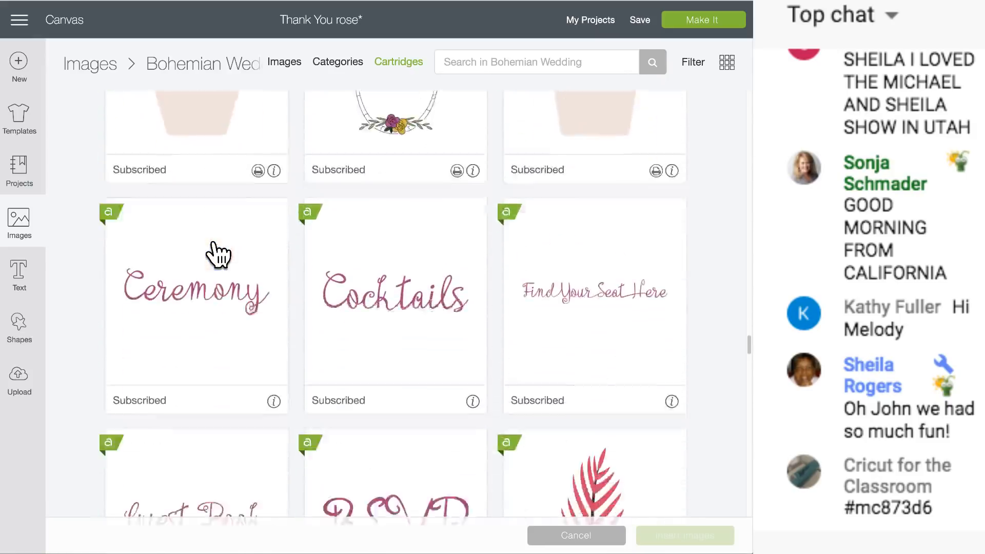
scroll(218, 254, "down", 1)
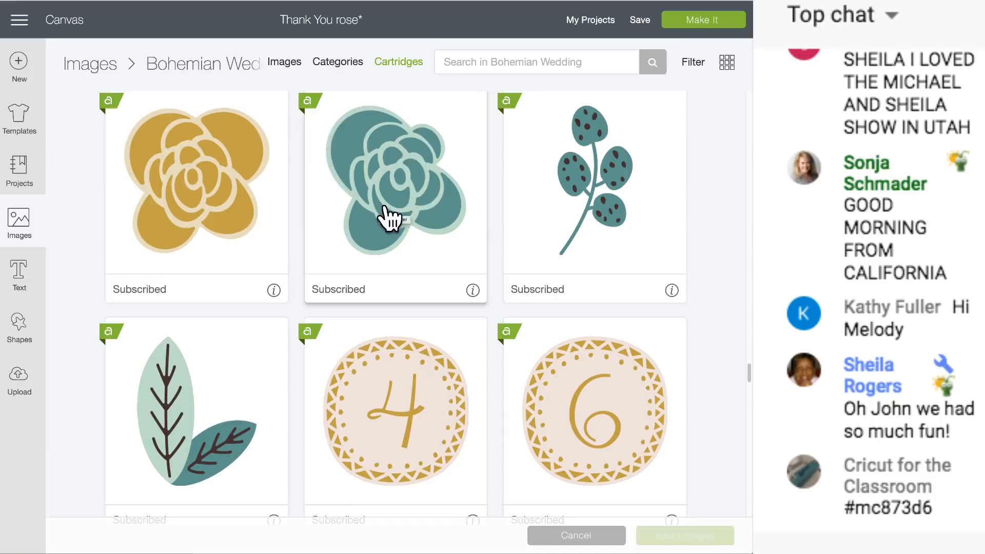
scroll(223, 214, "down", 1)
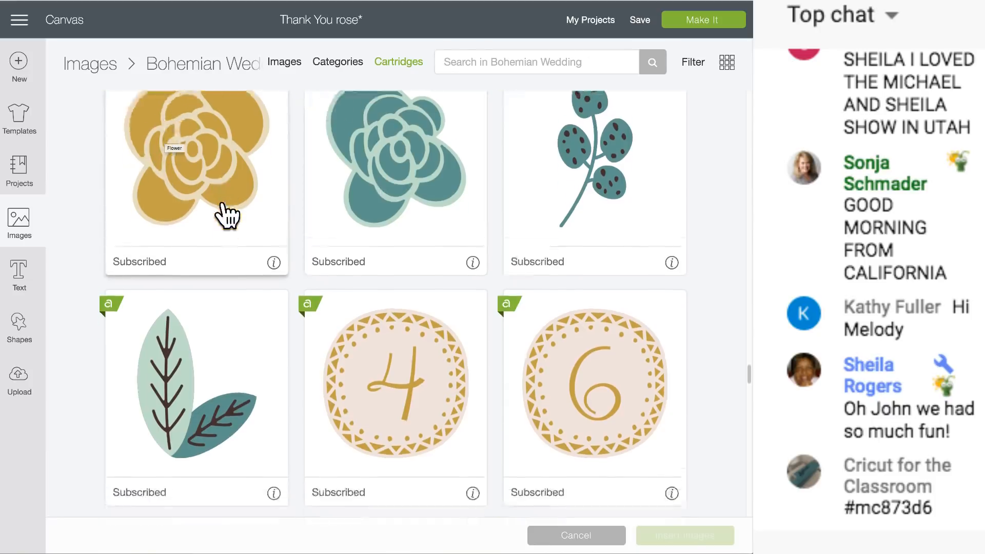
scroll(226, 215, "down", 20)
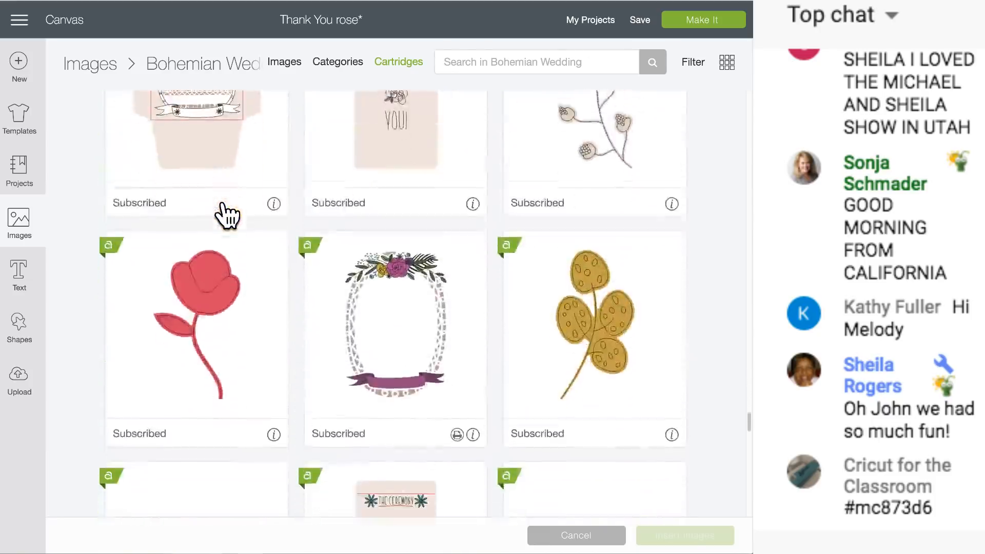
scroll(225, 214, "down", 20)
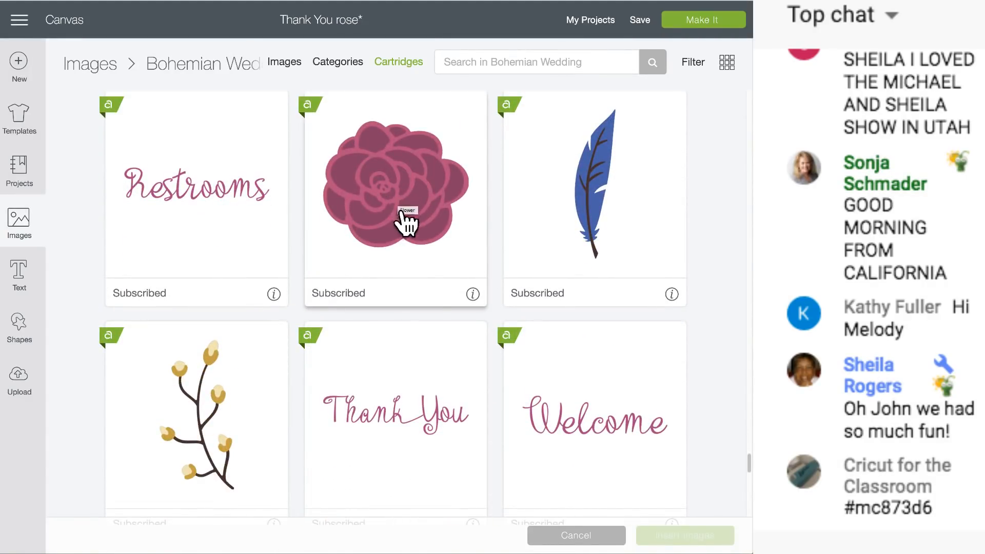
Step: Insert the plum rose with the pink outline and place it over the score line of the pink card base
left_click(418, 249)
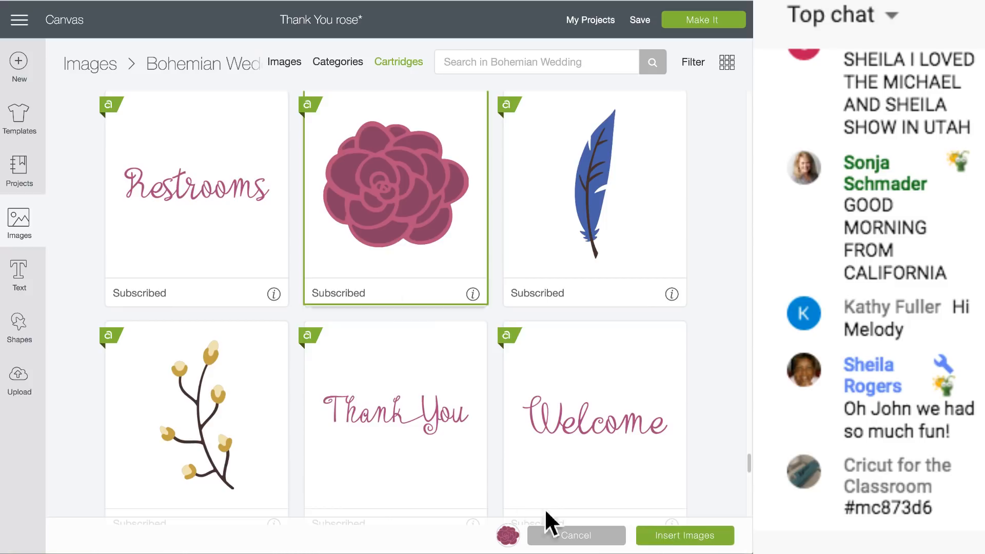
left_click(662, 535)
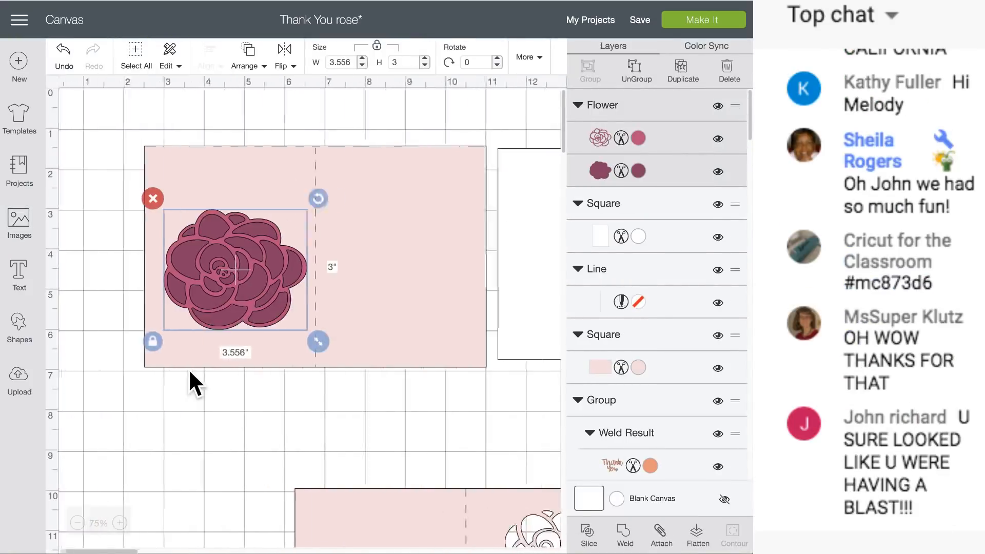
left_click_drag(229, 272, 262, 277)
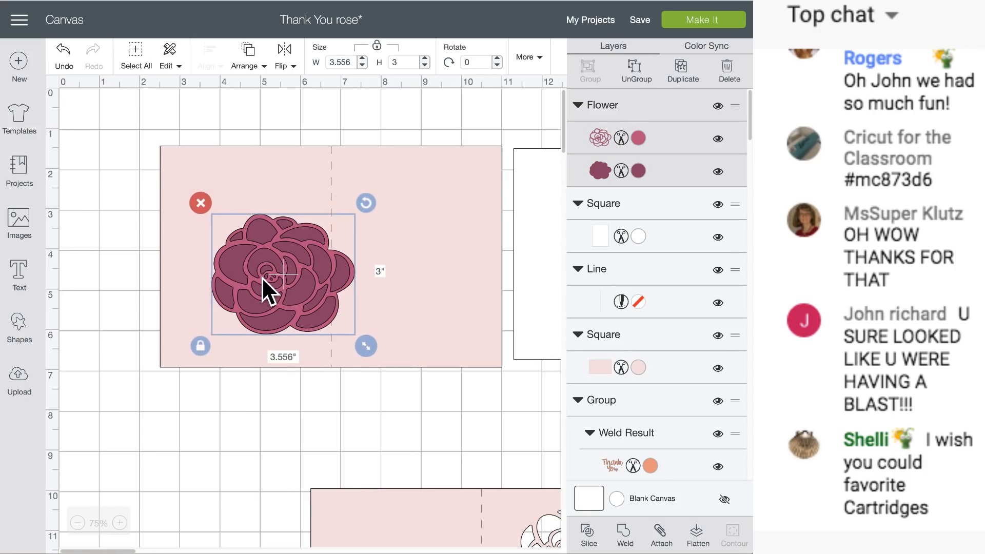
left_click_drag(331, 263, 390, 253)
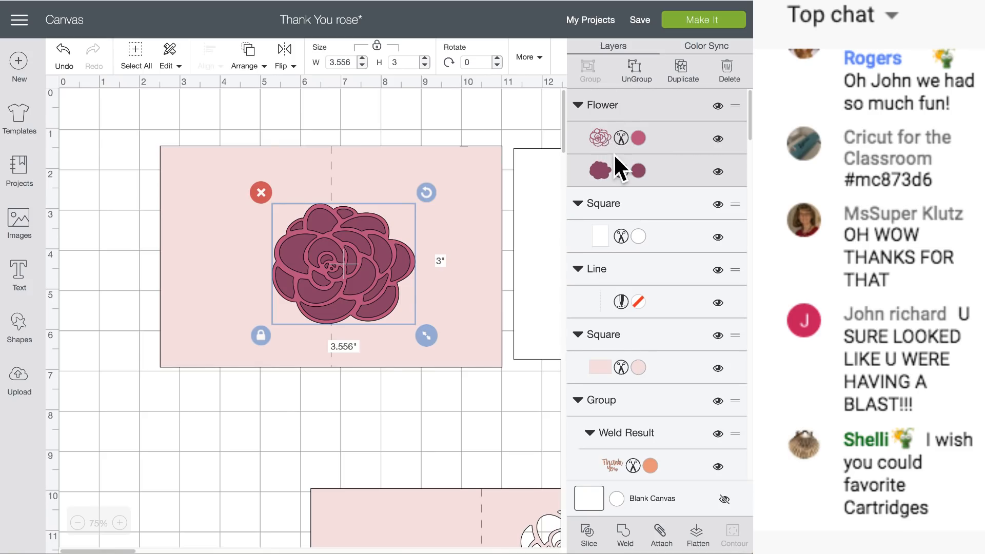
Step: Ungroup the rose, move its solid backing onto the white insert and try the outline layer alone on the card front
left_click(636, 69)
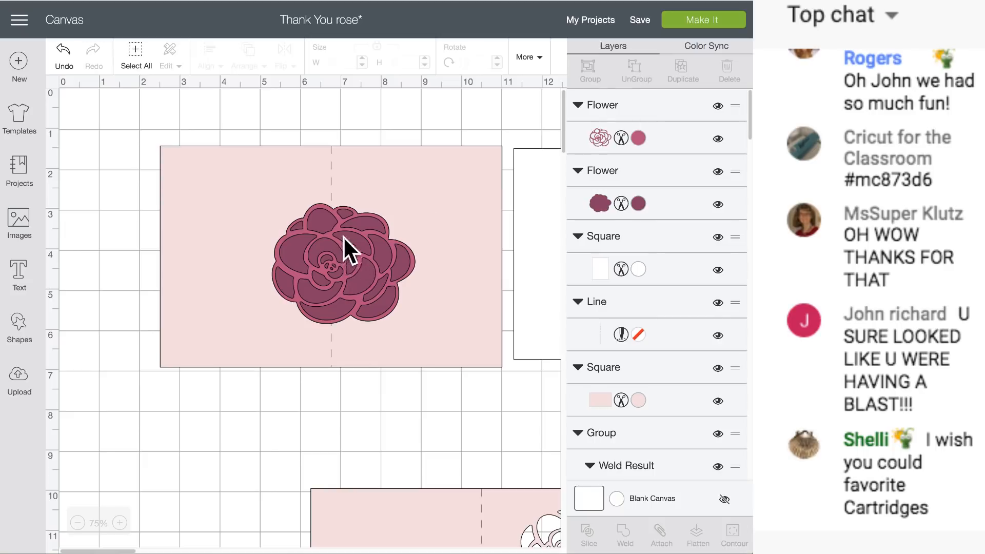
left_click_drag(343, 235, 179, 201)
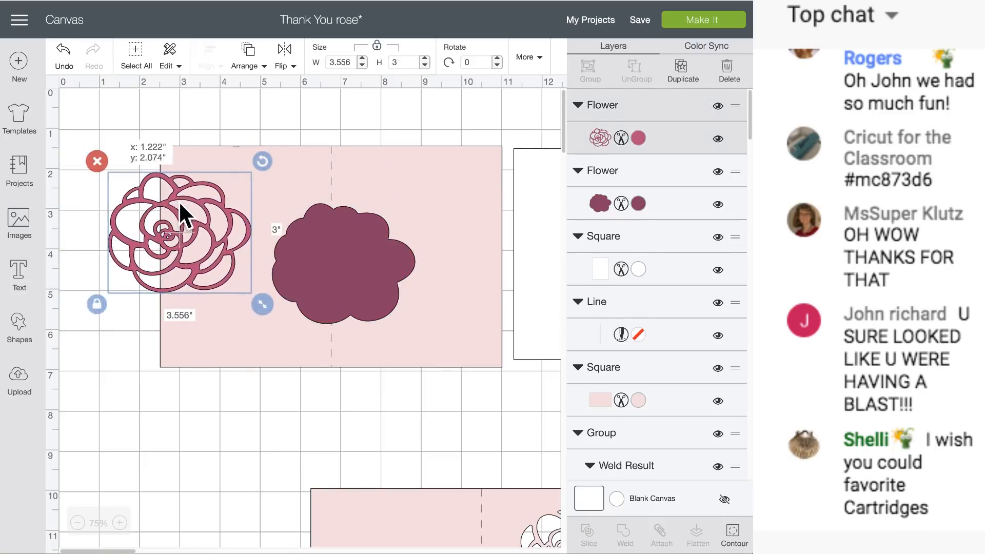
left_click_drag(321, 252, 479, 232)
left_click_drag(171, 227, 426, 254)
scroll(374, 235, "right", 8)
left_click_drag(120, 246, 208, 213)
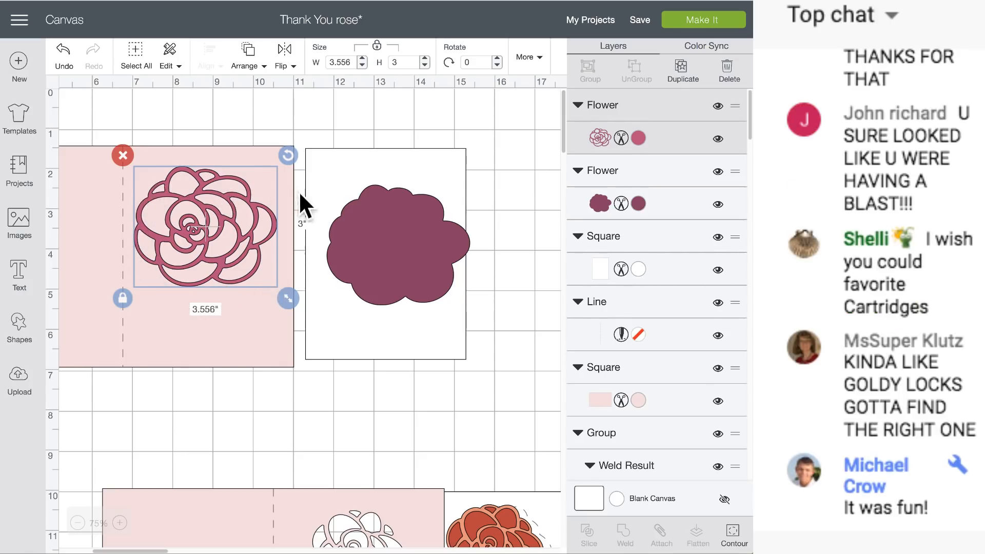
Step: Try the solid backing layer alone on the card front, then set it back on the white insert with the outline
left_click_drag(189, 220, 413, 303)
left_click_drag(405, 196, 216, 199)
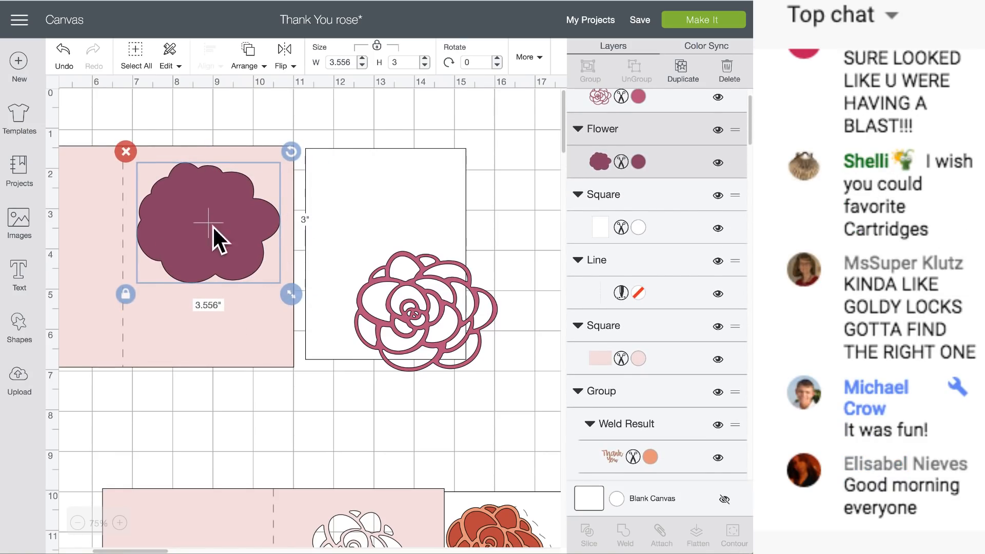
left_click_drag(213, 237, 404, 230)
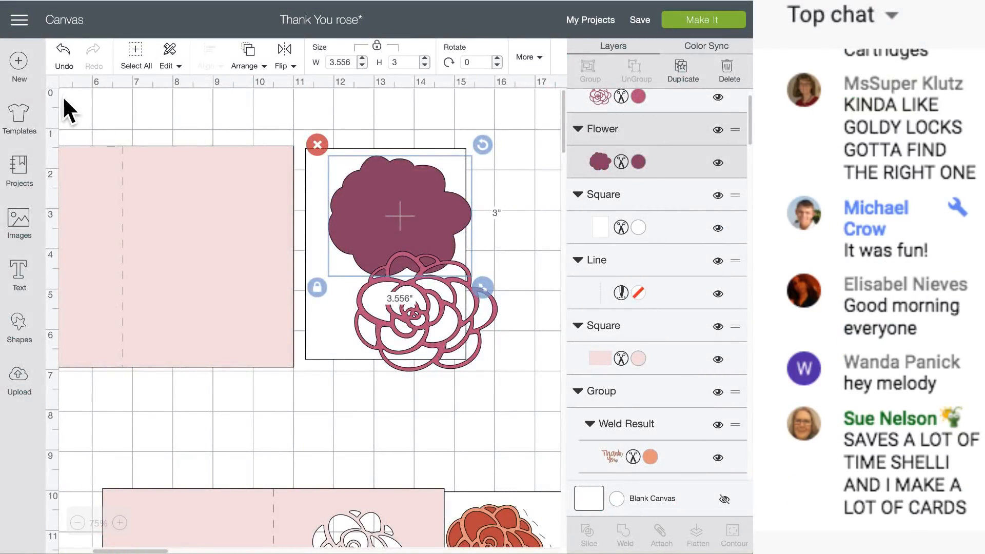
Step: Undo the separate moves of the rose's layers and the ungrouping
left_click(63, 51)
left_click(63, 51)
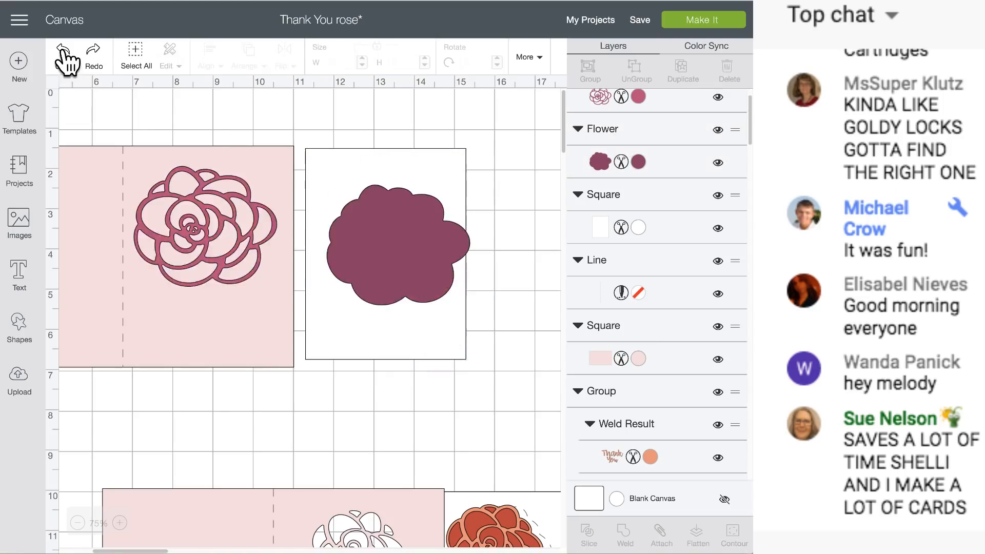
left_click(63, 51)
left_click(63, 51)
left_click(63, 51)
left_click(63, 51)
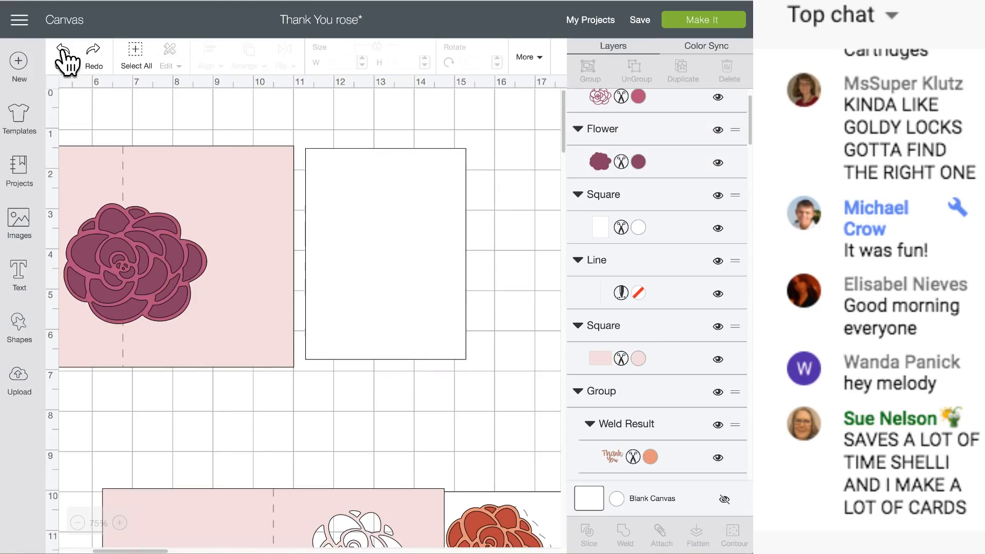
left_click_drag(154, 256, 214, 228)
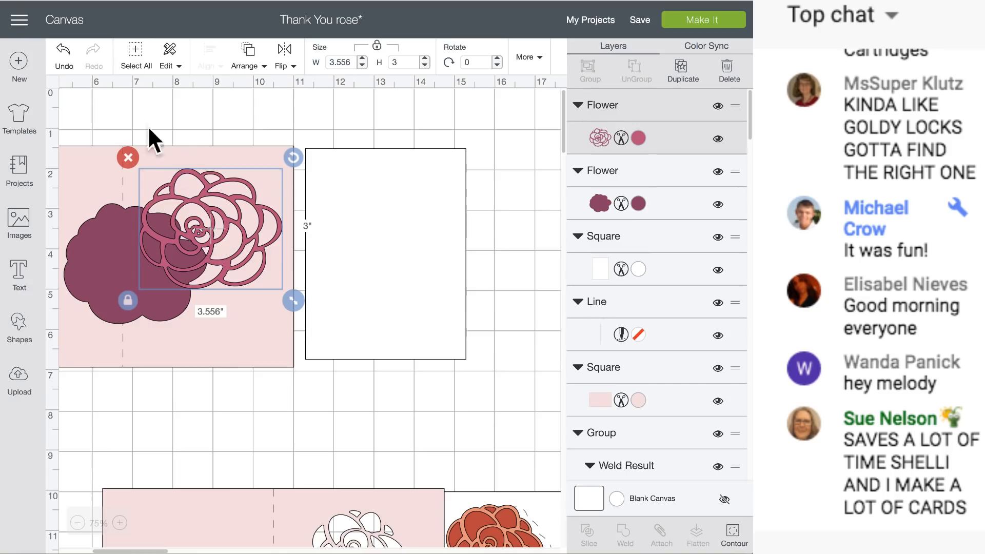
left_click(62, 51)
left_click(62, 50)
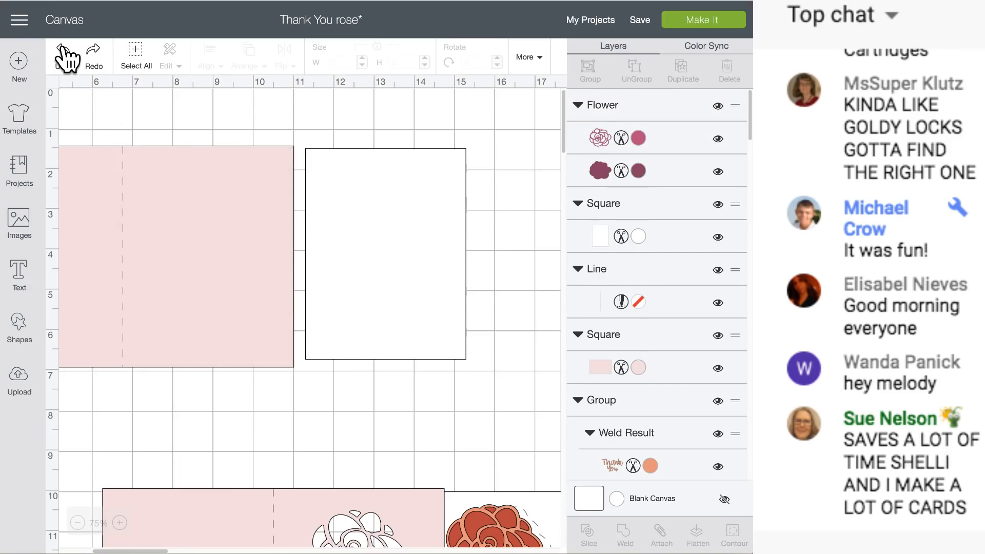
left_click(62, 50)
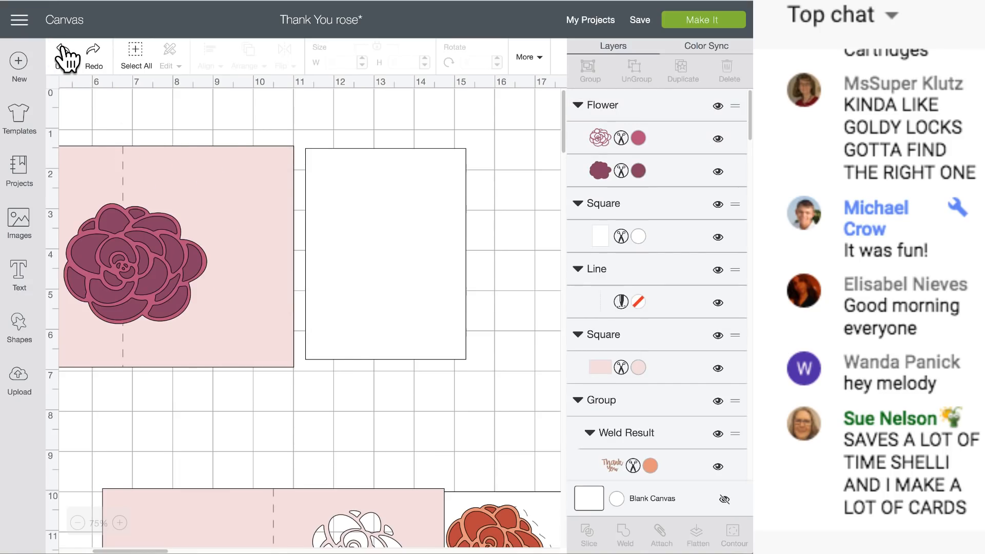
Step: Move the grouped rose to the upper part of the card front and scale it down to about 2.871 by 2.422 inches
left_click(135, 280)
left_click_drag(129, 275, 227, 238)
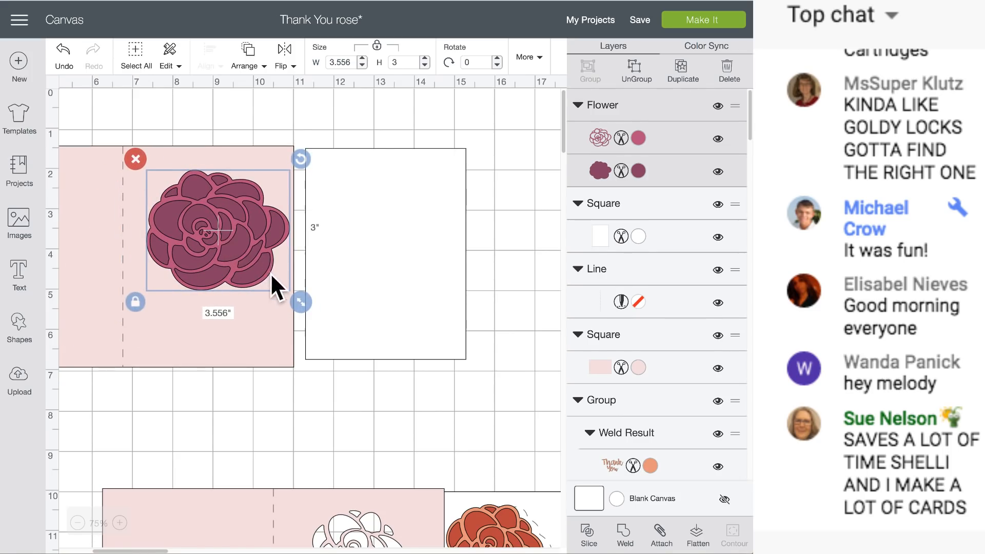
left_click_drag(301, 303, 274, 282)
mouse_move(218, 229)
left_mouse_down()
mouse_move(227, 226)
mouse_move(226, 300)
mouse_move(223, 220)
mouse_move(218, 288)
mouse_move(226, 226)
left_mouse_up()
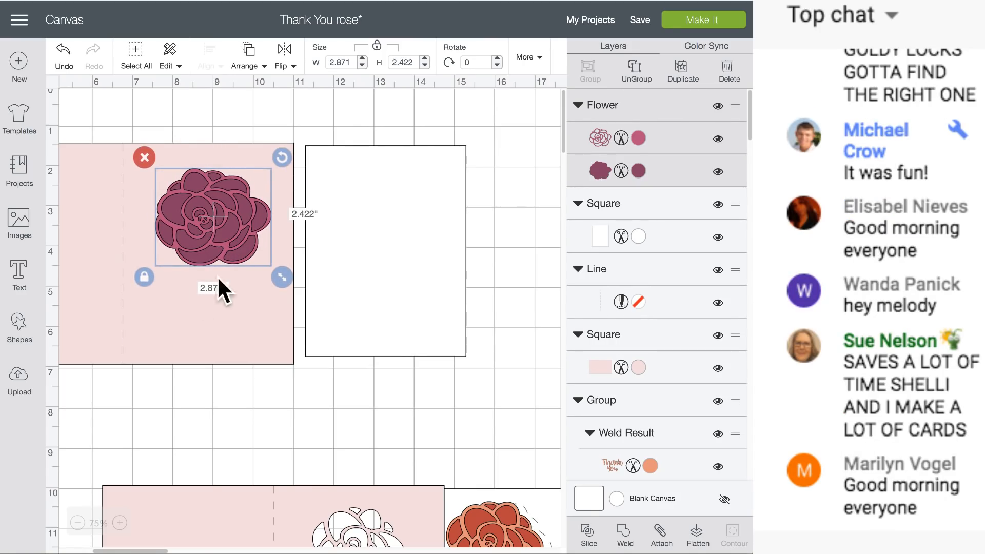
left_click_drag(214, 216, 212, 217)
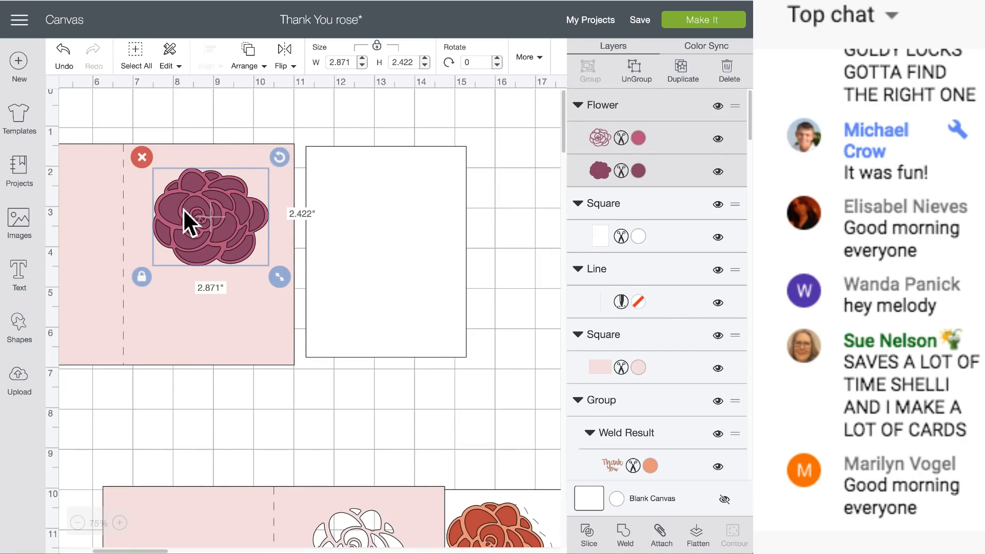
Step: Duplicate the rose twice and hide the topmost copy
left_click(680, 66)
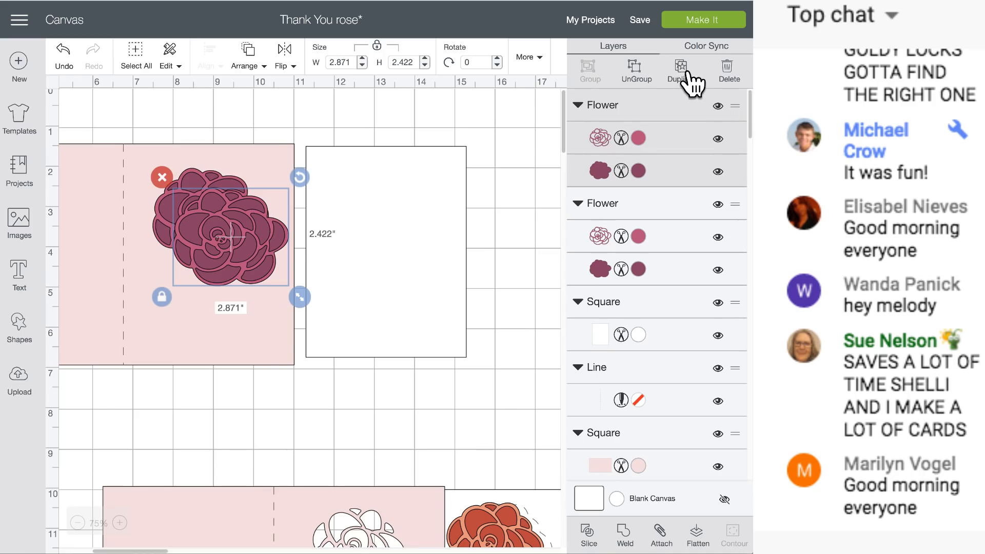
left_click(686, 69)
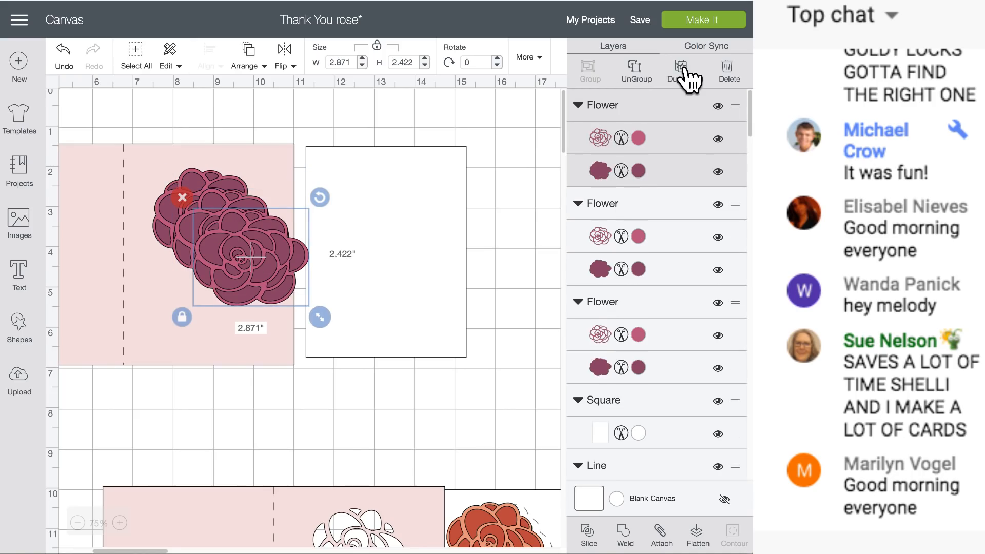
left_click(717, 106)
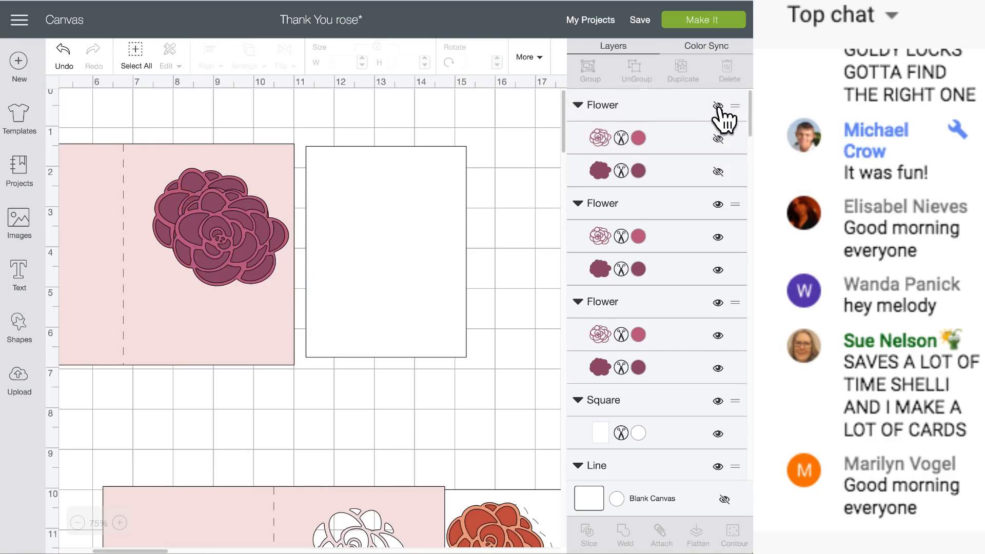
Step: Hide the second rose copy and move the remaining visible rose onto the upper part of the white insert
left_click(642, 200)
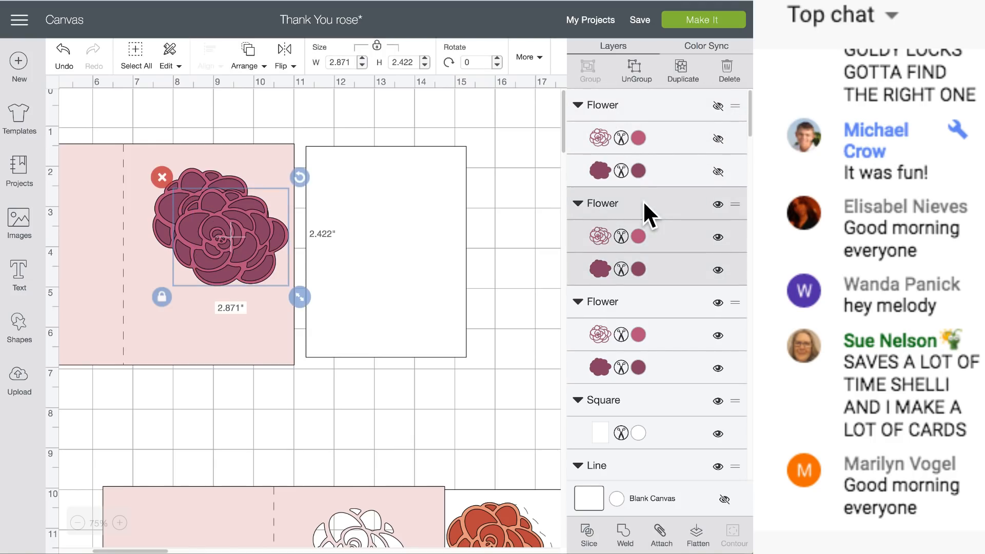
left_click(717, 204)
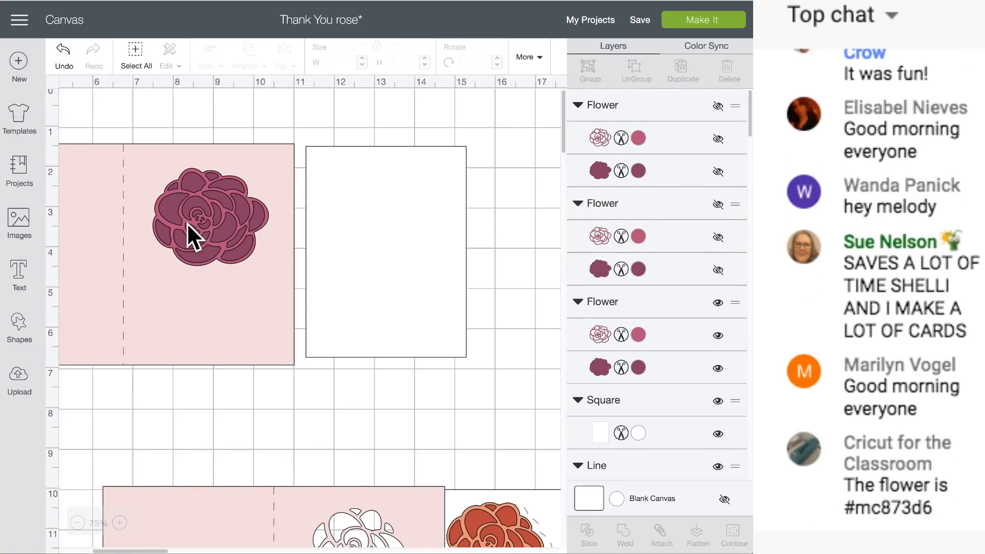
left_click(207, 217)
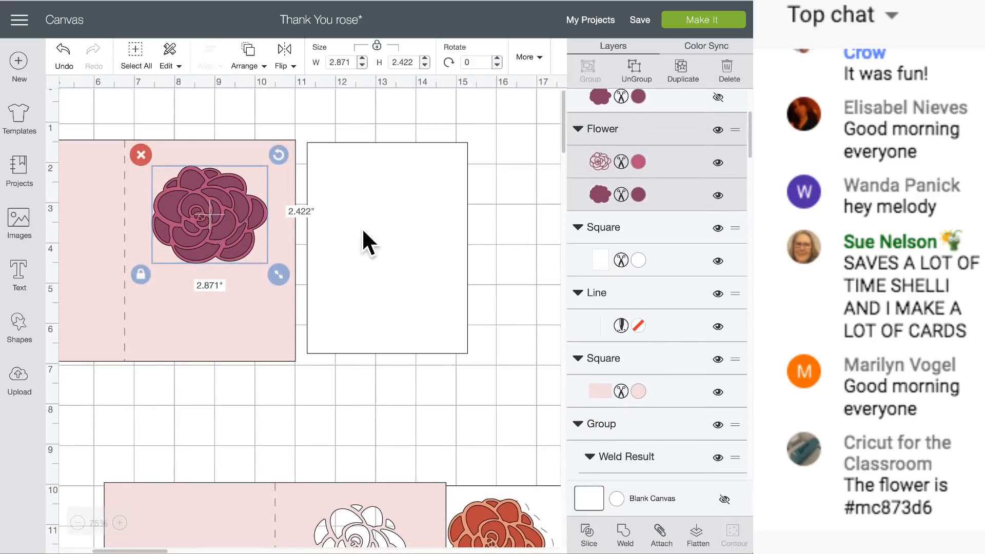
left_click_drag(251, 208, 421, 208)
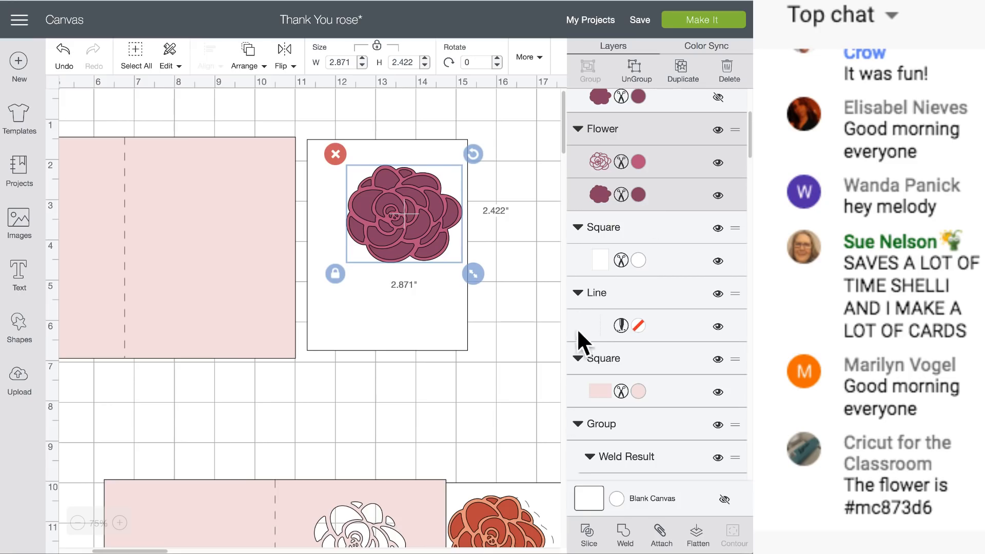
Step: Slice the rose's outline with its backing layer and move the pink outline onto the empty canvas beside the insert
mouse_move(580, 551)
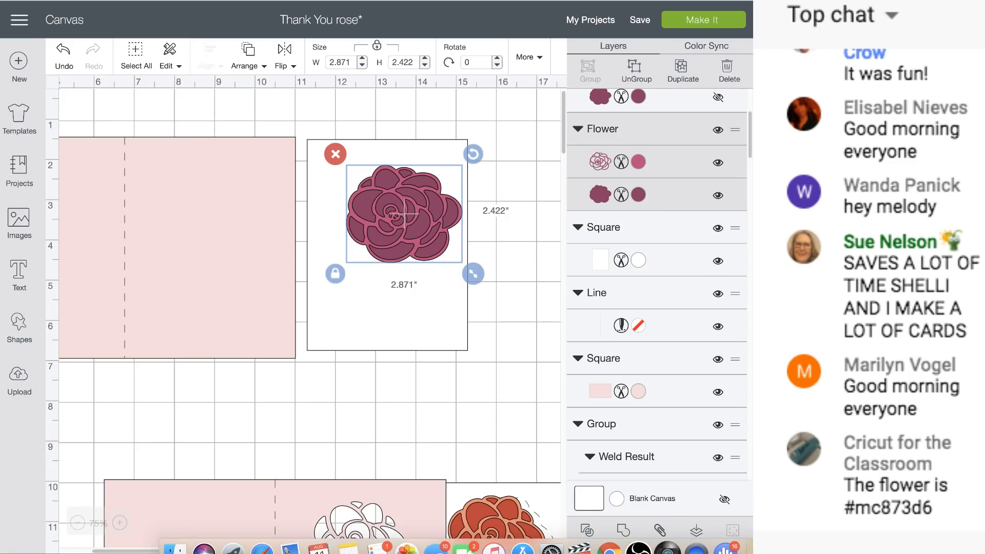
left_click(586, 534)
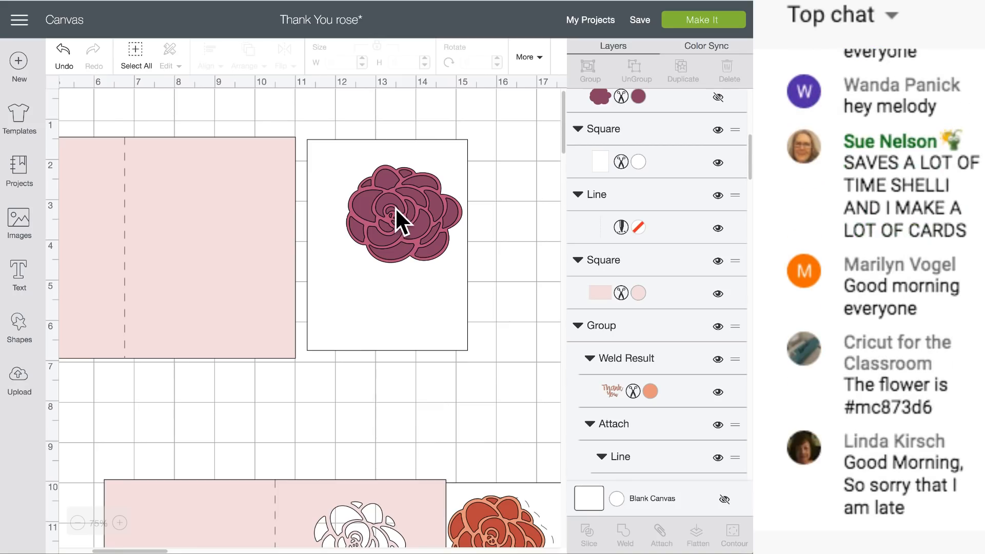
scroll(396, 208, "right", 5)
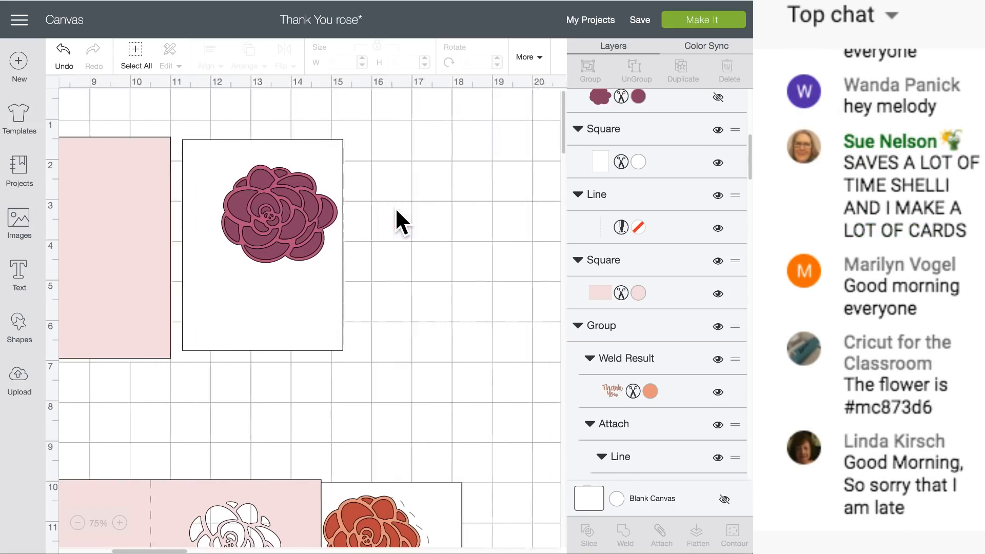
left_click(242, 200)
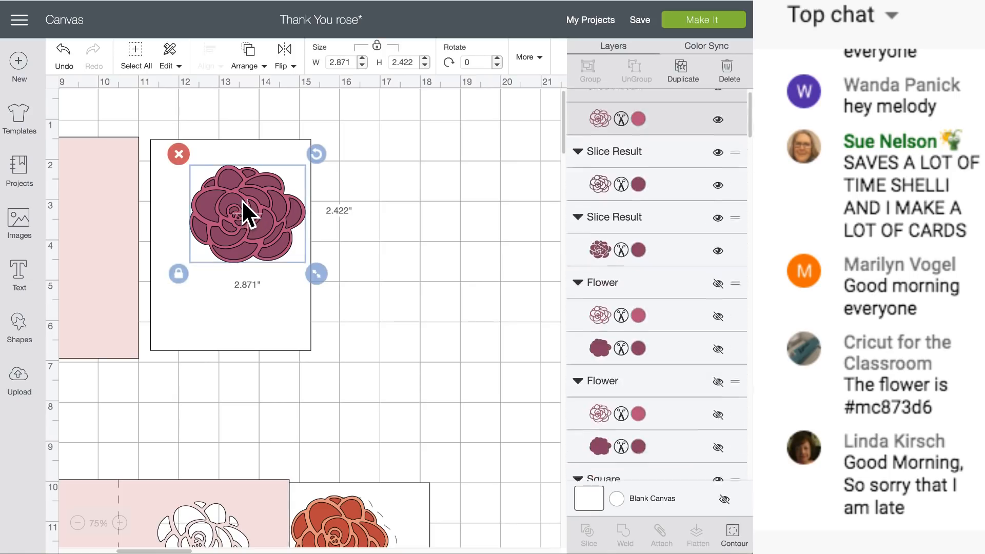
left_click_drag(242, 199, 430, 203)
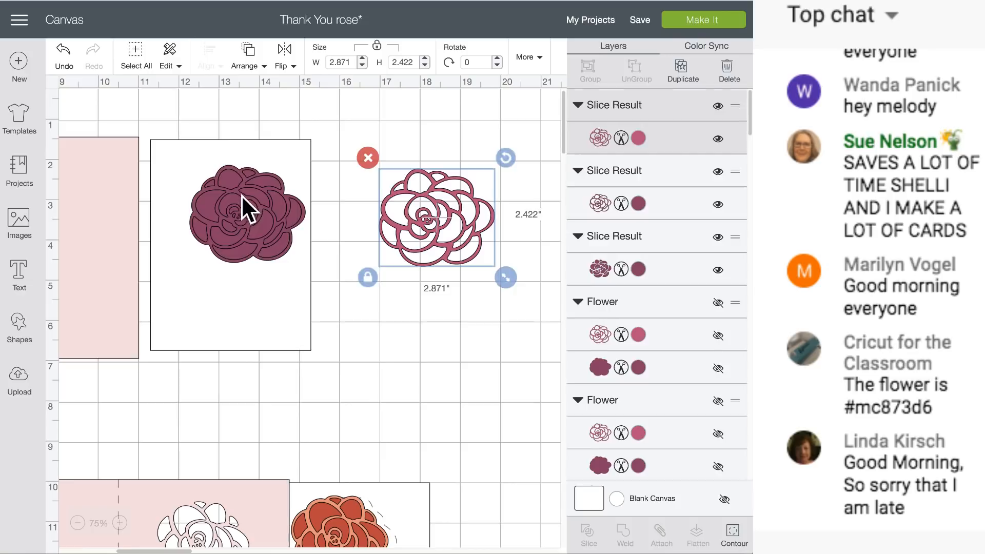
Step: Delete the leftover dark outline from the slice and move the cut petals onto the upper part of the pink card front
left_click_drag(241, 196, 413, 172)
left_click(352, 132)
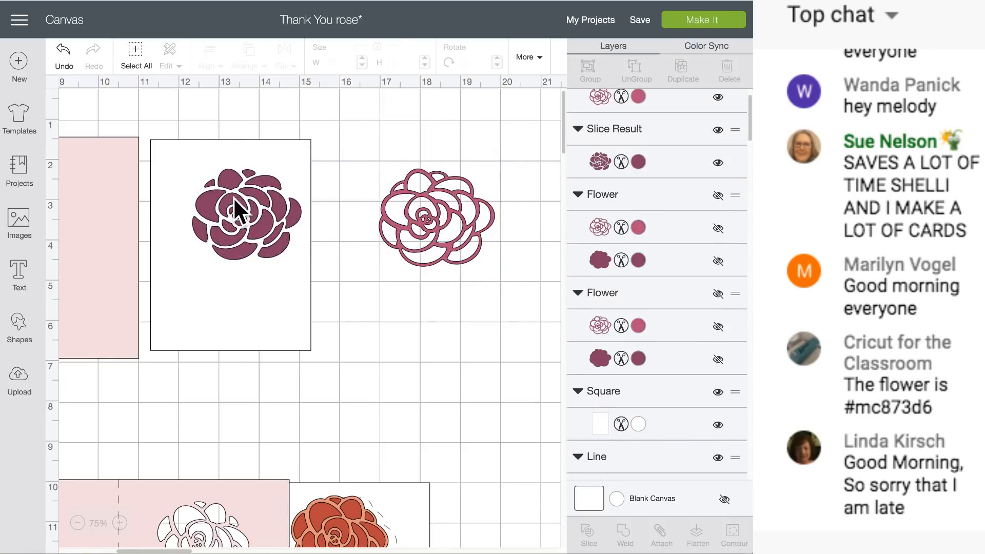
left_click_drag(235, 199, 96, 202)
scroll(102, 201, "left", 5)
scroll(109, 198, "left", 1)
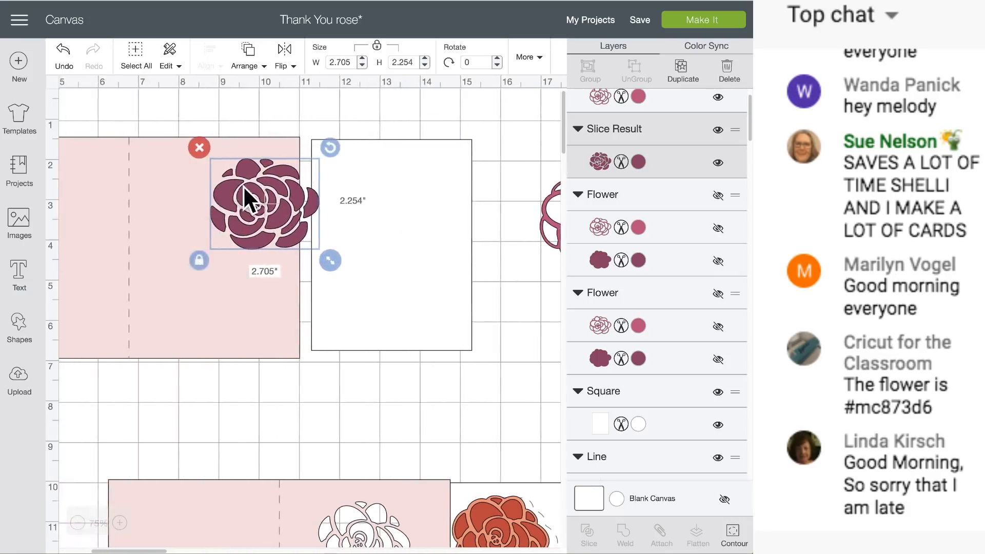
left_click_drag(242, 194, 198, 187)
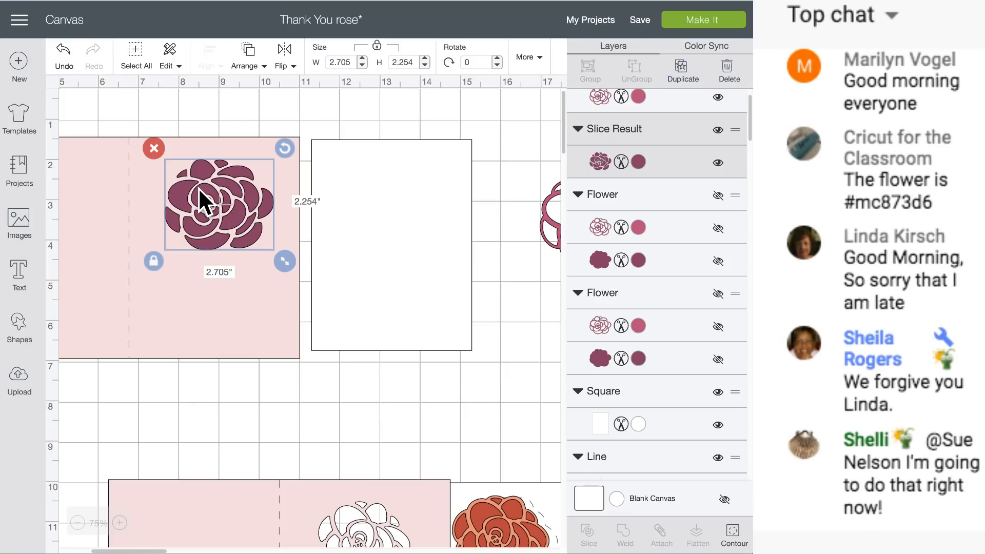
left_click_drag(194, 189, 196, 192)
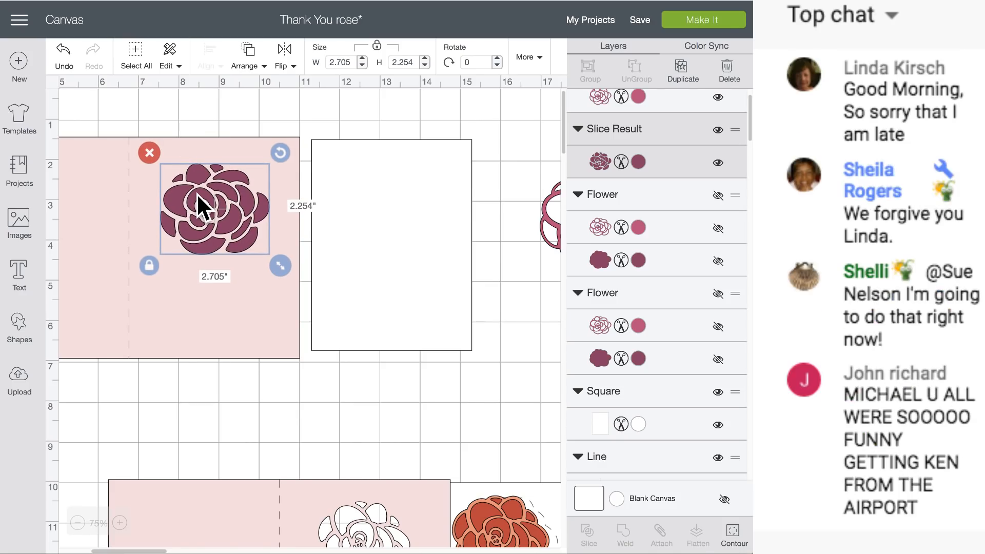
Step: Place the white insert over the card front as a guide and center the petals horizontally with it
left_click(371, 203)
left_click_drag(372, 203, 210, 203)
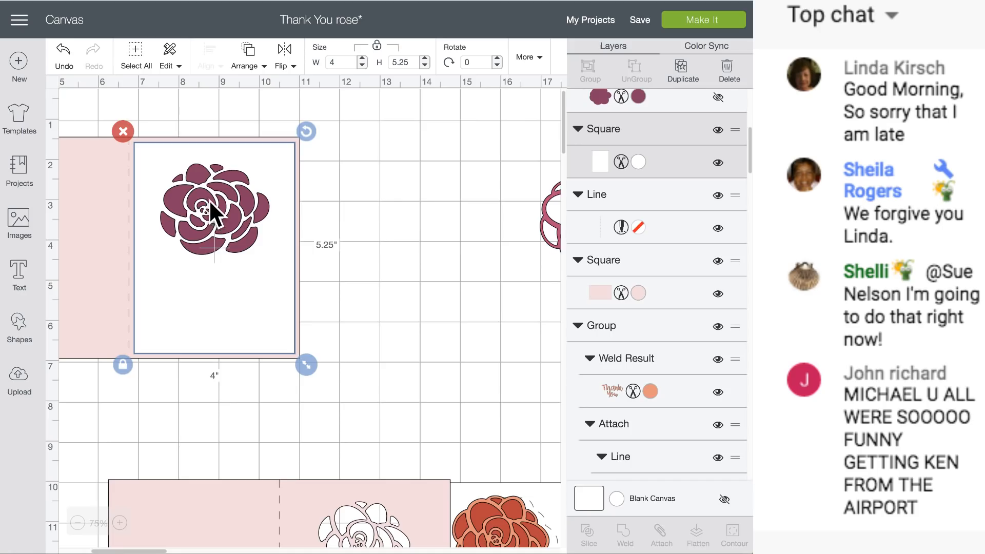
left_click(200, 195)
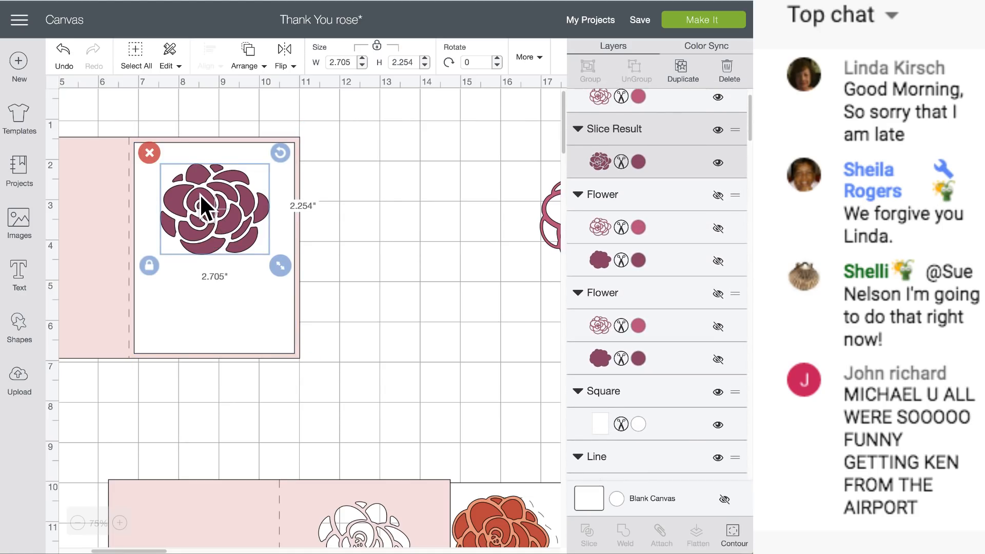
left_click(205, 148, "shift")
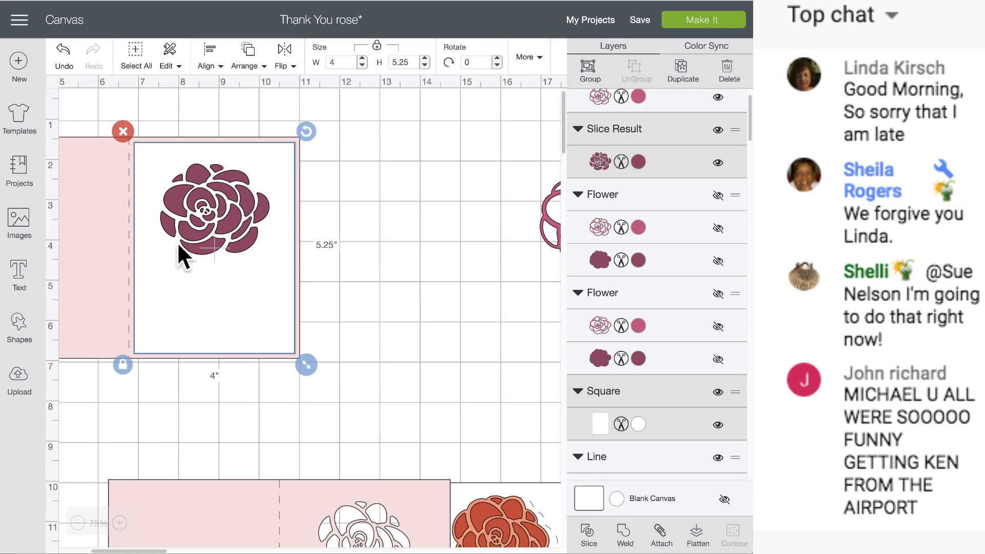
left_click(210, 58)
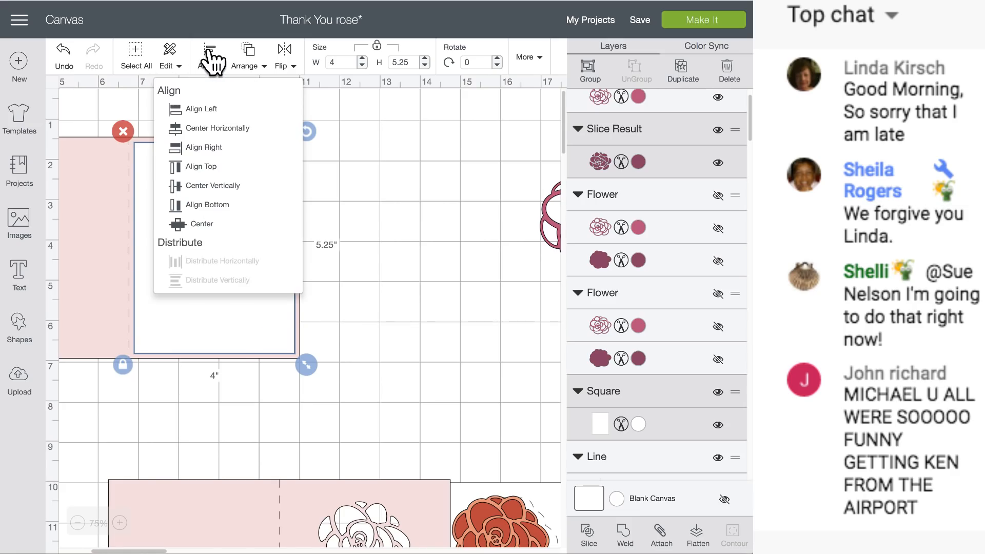
left_click(226, 131)
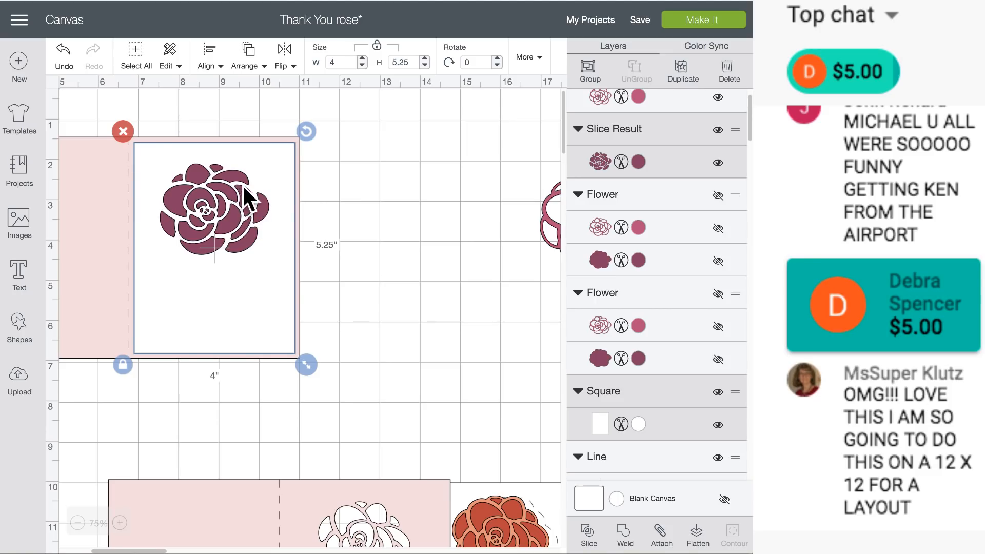
left_click(359, 165)
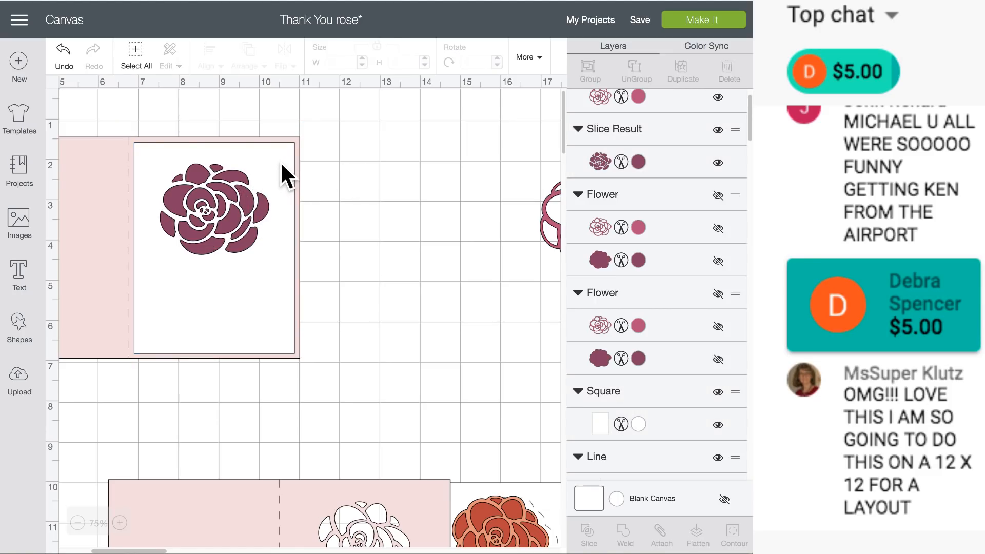
Step: Move the white insert off the card front and slice the petal shapes out of the pink card base
left_click_drag(280, 161, 545, 173)
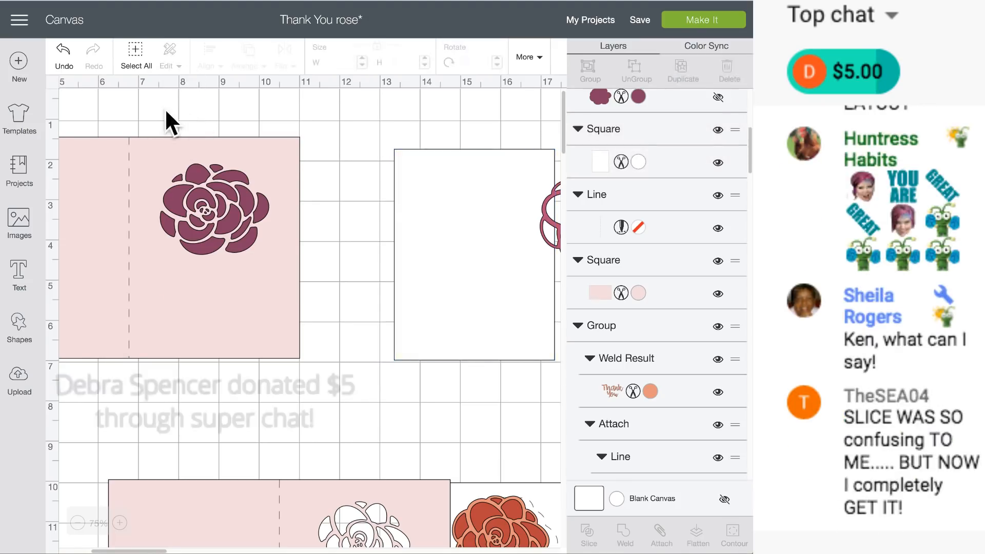
left_click_drag(155, 106, 288, 204)
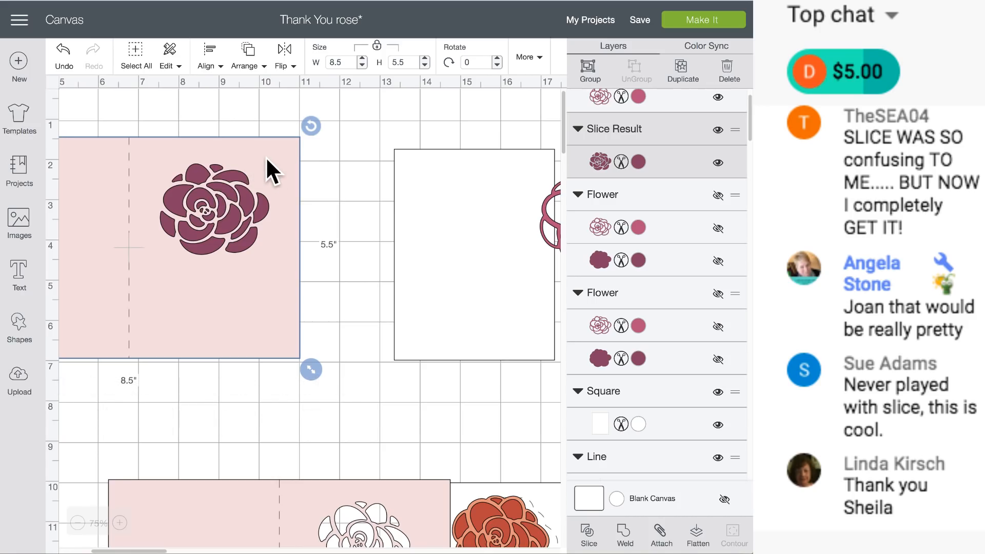
scroll(646, 162, "up", 1)
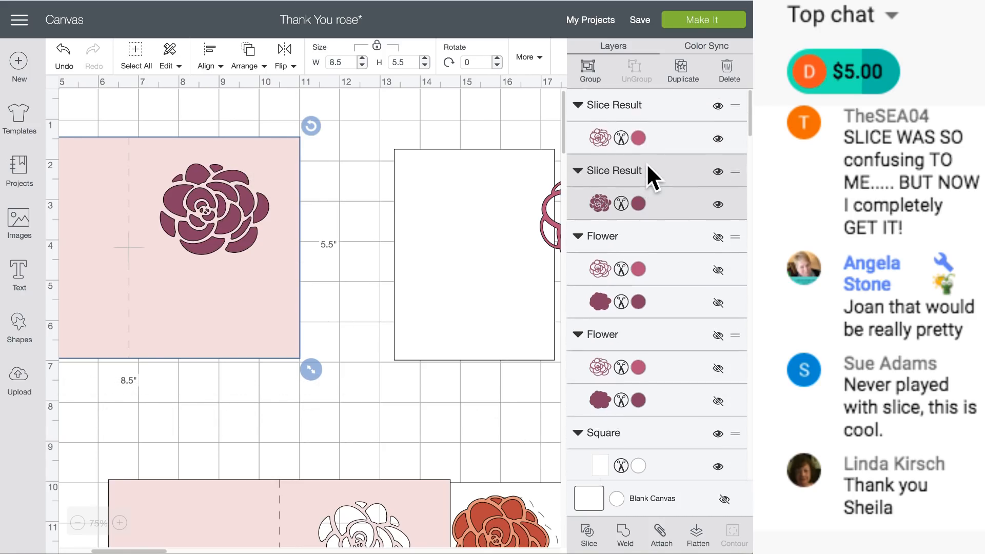
scroll(647, 162, "down", 5)
scroll(646, 162, "down", 1)
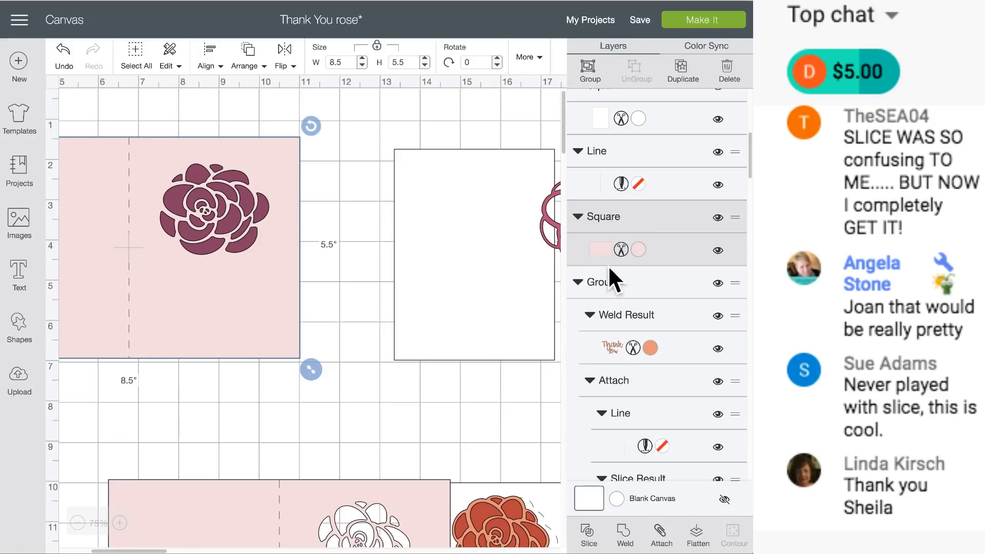
scroll(614, 257, "down", 6)
scroll(613, 253, "down", 5)
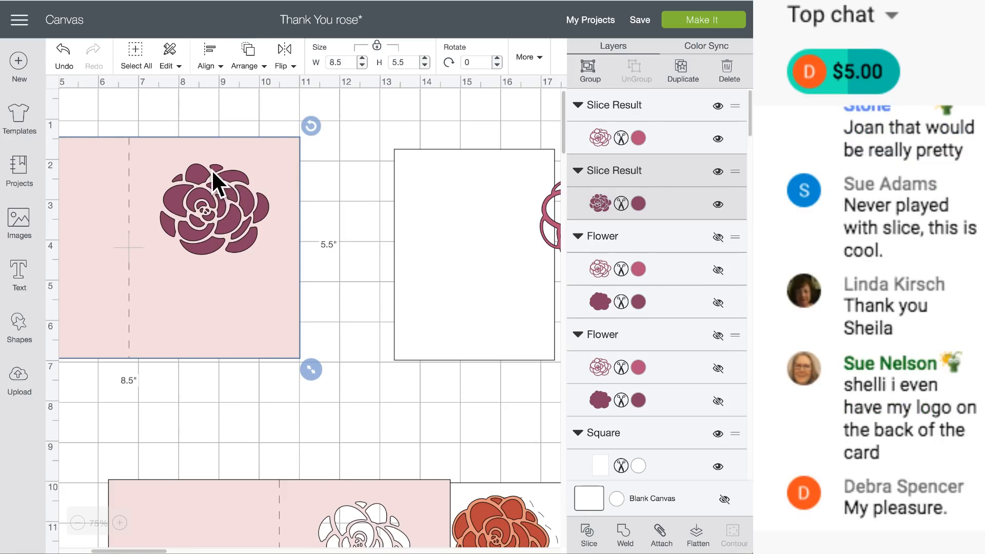
left_click(589, 534)
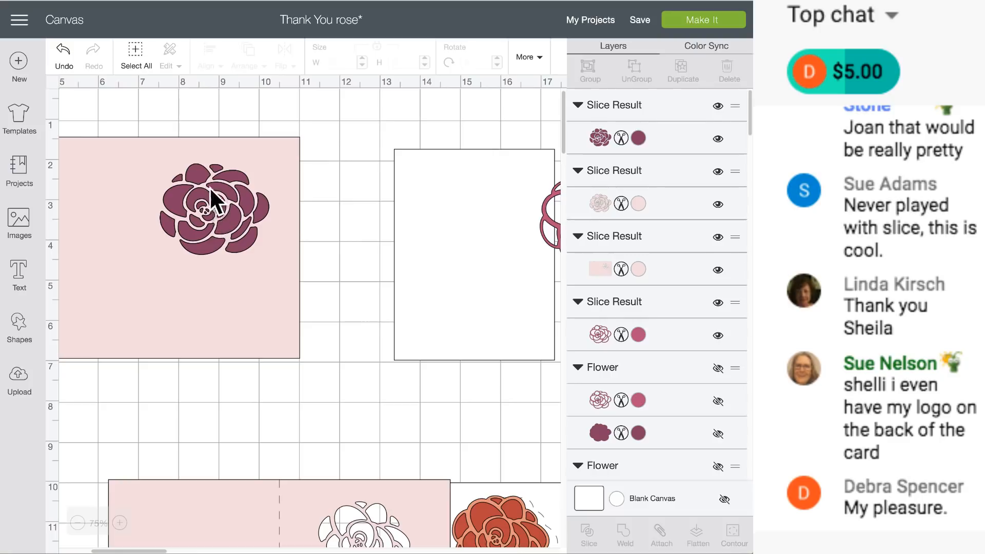
Step: Move the dark petals and the pink cutout petals off the card base to uncover the rose-shaped openings
left_click(198, 192)
left_click_drag(198, 192, 374, 232)
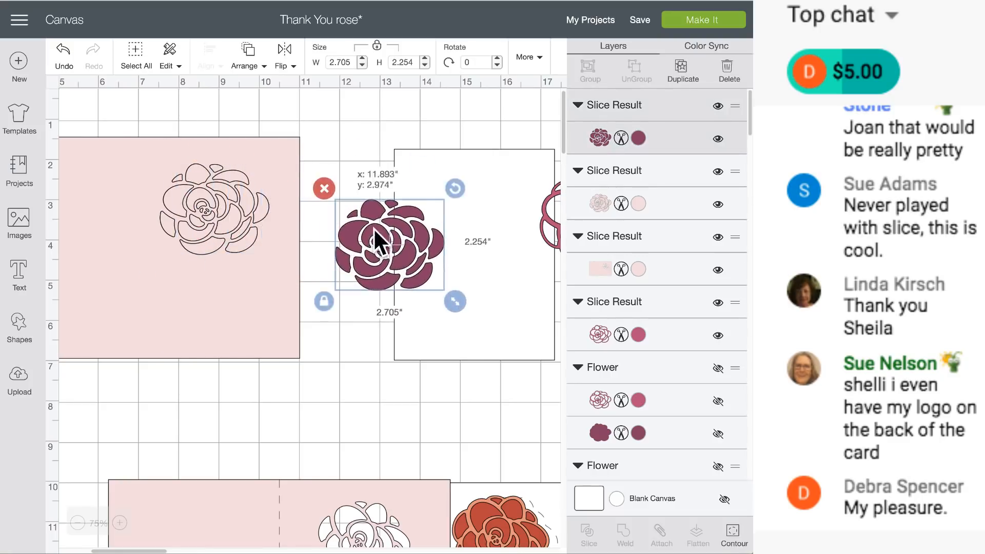
left_click(247, 195)
left_click_drag(247, 195, 422, 235)
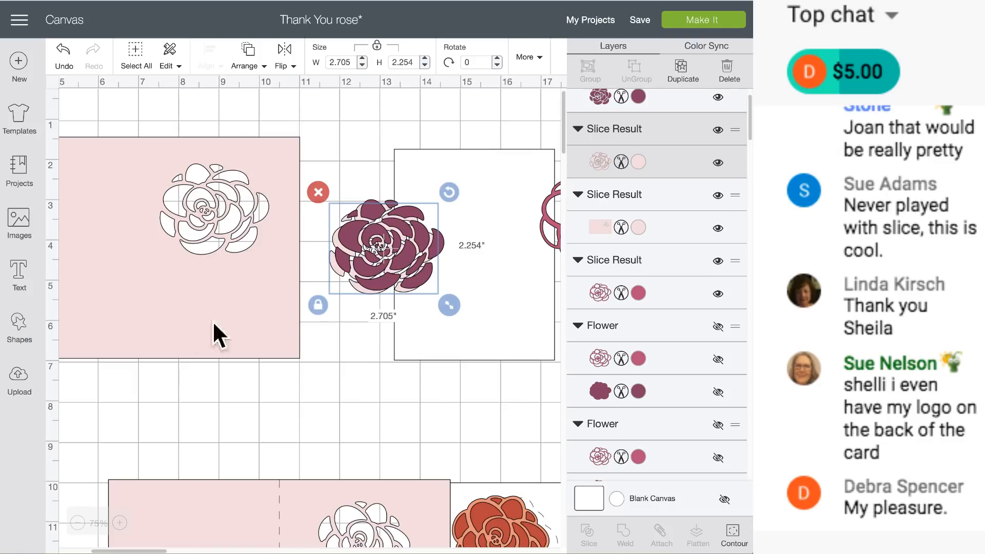
Step: Send the sliced pink card base to the back so it lies behind the score line
scroll(205, 293, "left", 5)
scroll(205, 291, "left", 3)
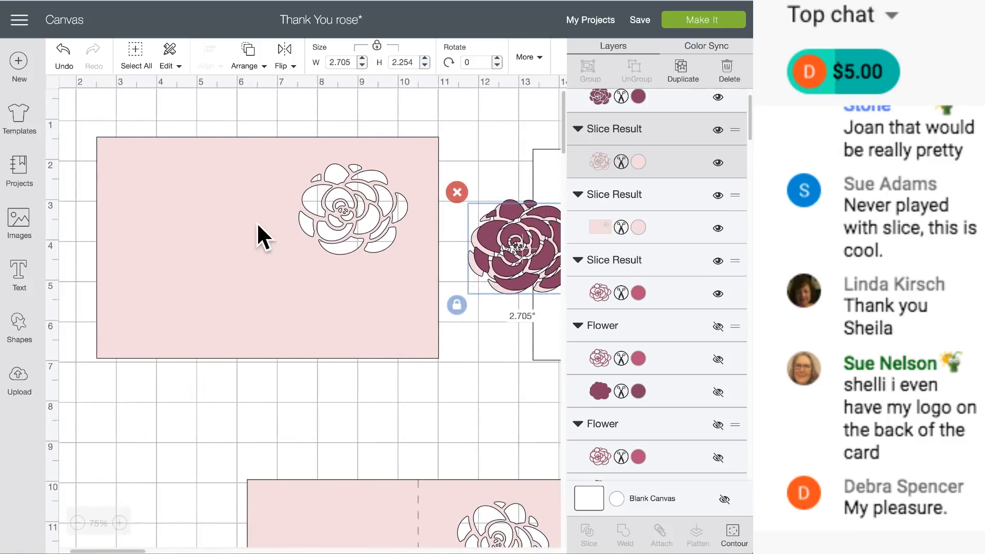
left_click(260, 169)
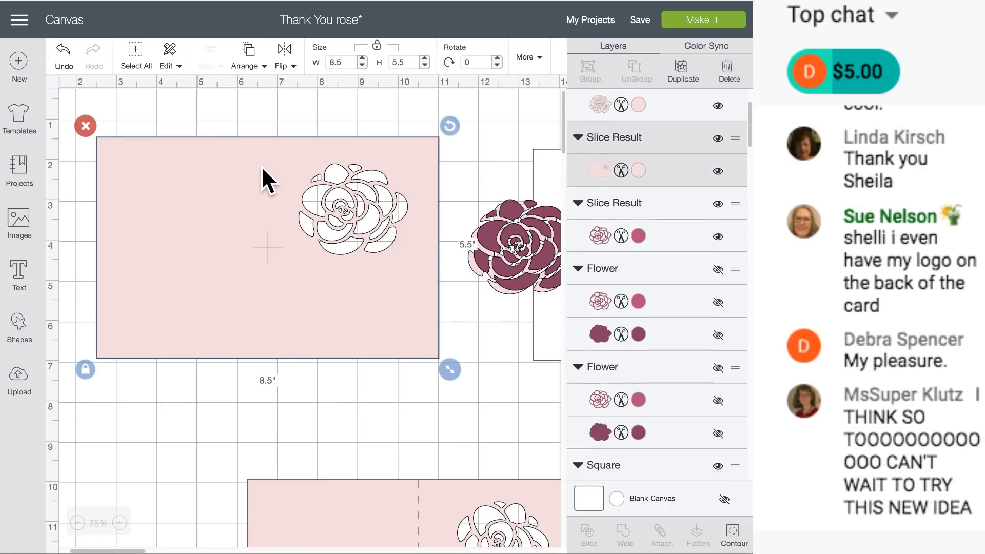
left_click(249, 60)
left_click(239, 91)
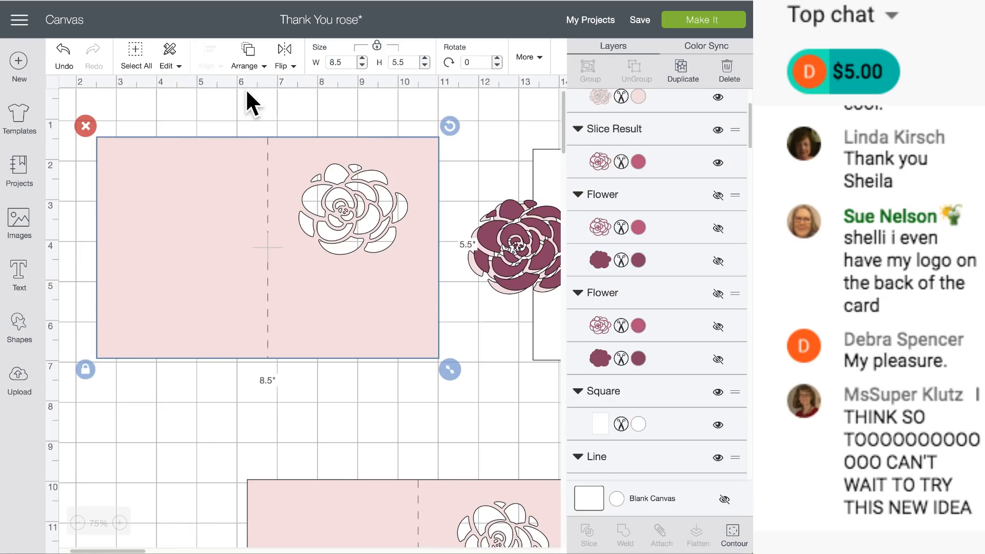
left_click(237, 118)
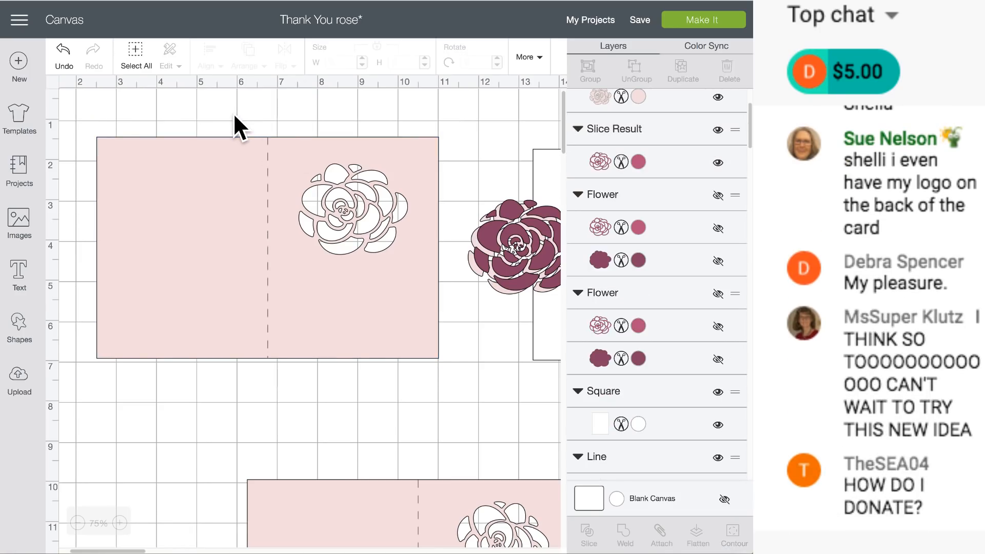
Step: Attach the score line to the sliced pink card base
left_click_drag(233, 112, 295, 198)
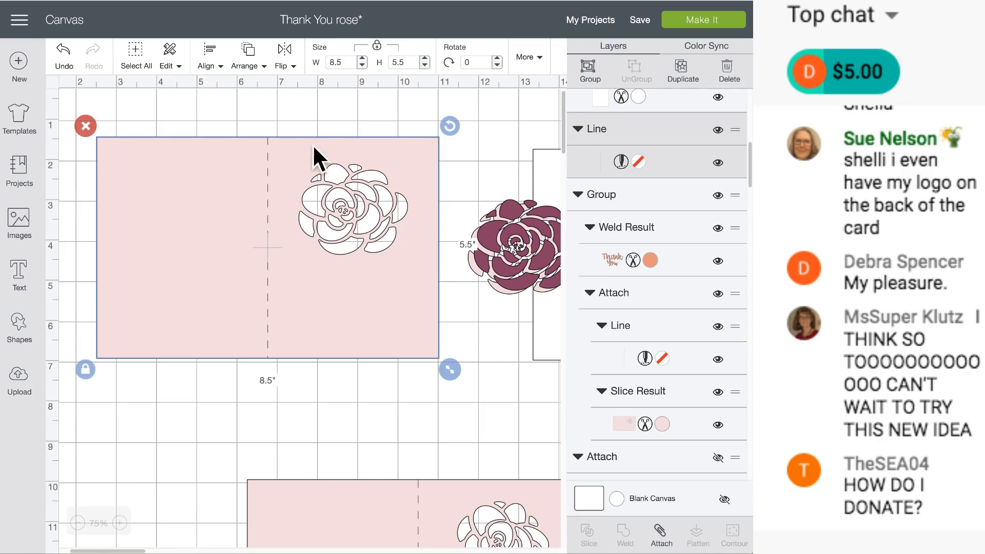
left_click(660, 533)
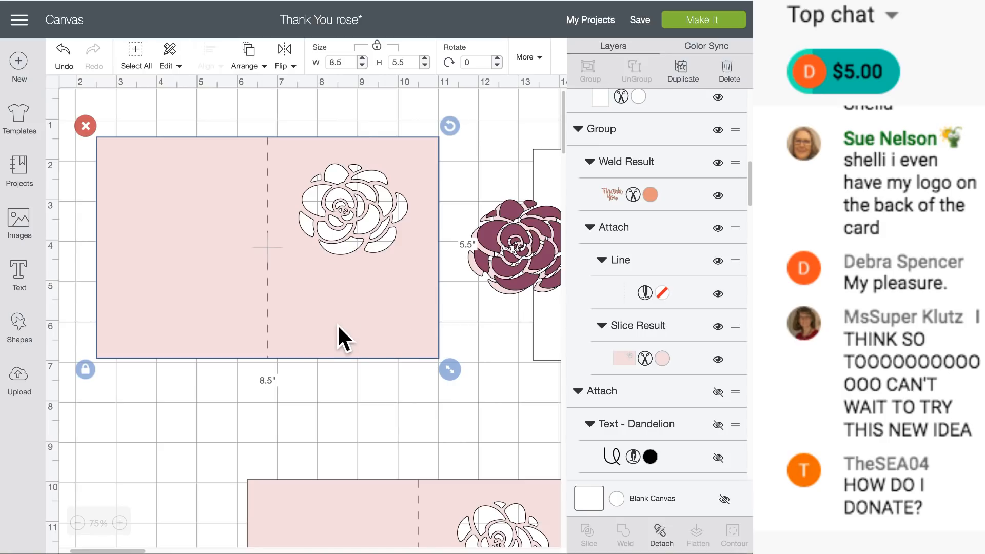
scroll(334, 257, "right", 10)
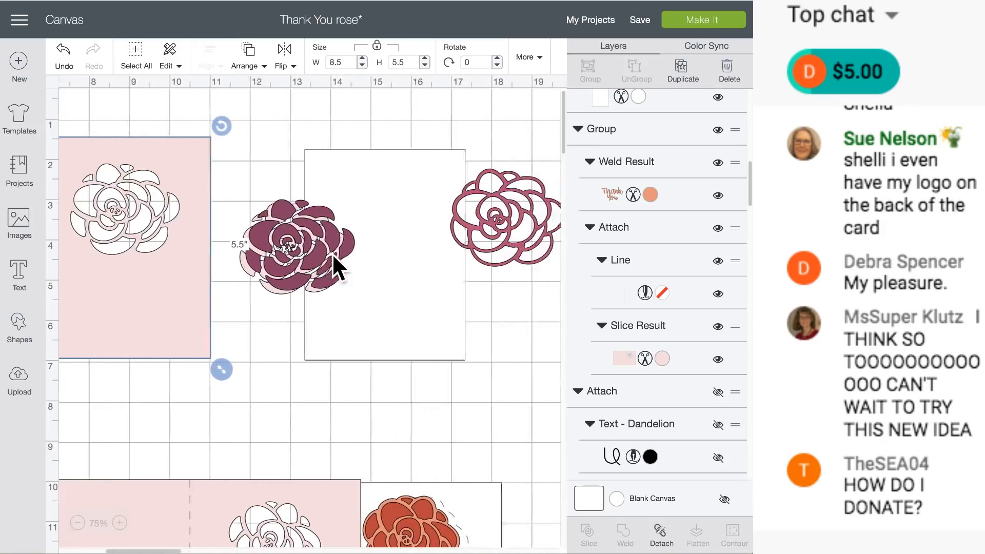
scroll(331, 253, "left", 5)
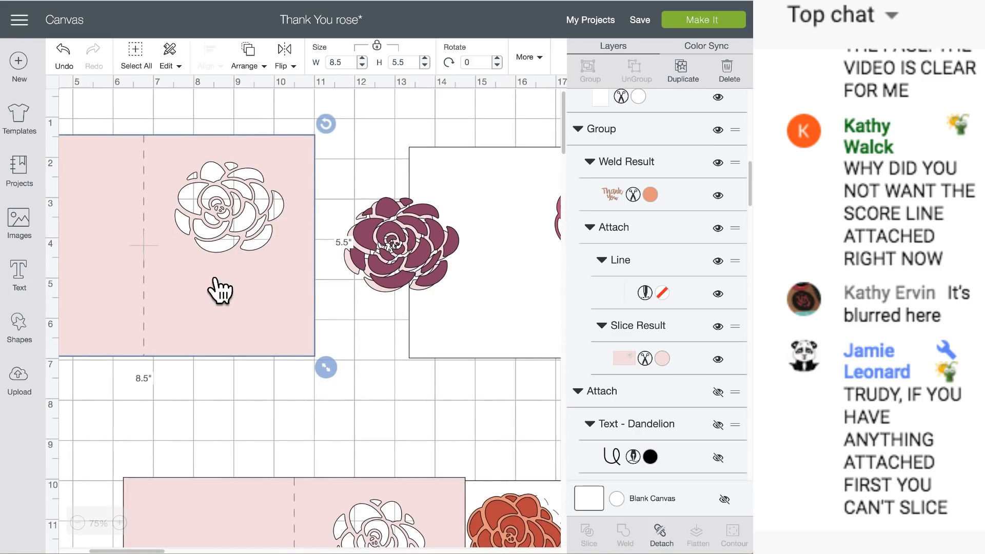
Step: Place the dark rose petals on the card base's blank back panel and bring them to the front
scroll(255, 268, "left", 3)
left_click_drag(483, 229, 144, 191)
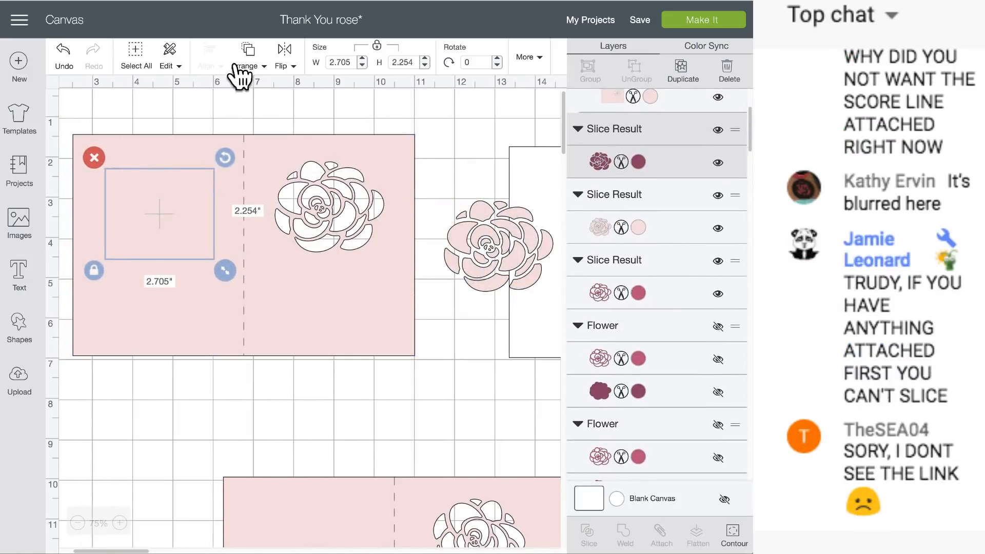
left_click(248, 58)
left_click(259, 149)
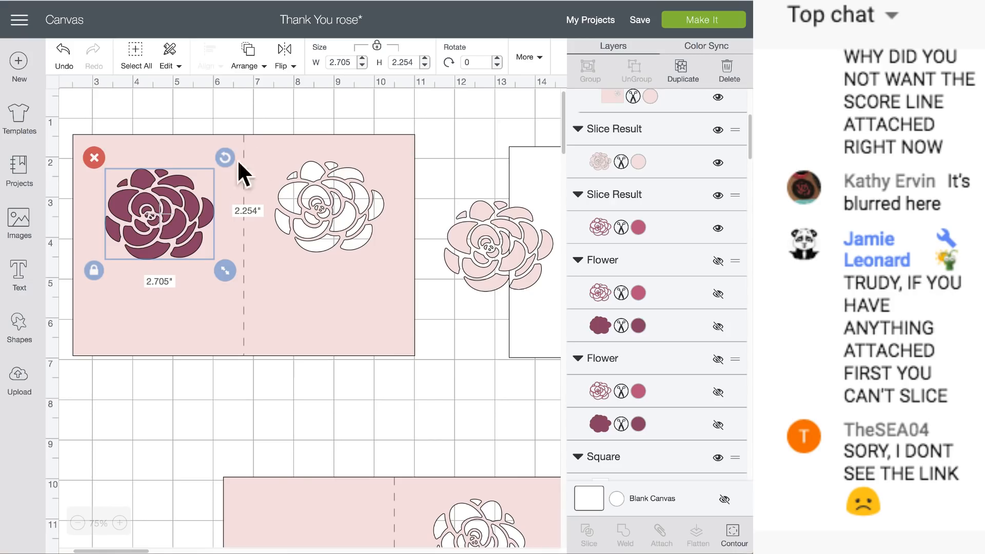
left_click_drag(157, 192, 155, 192)
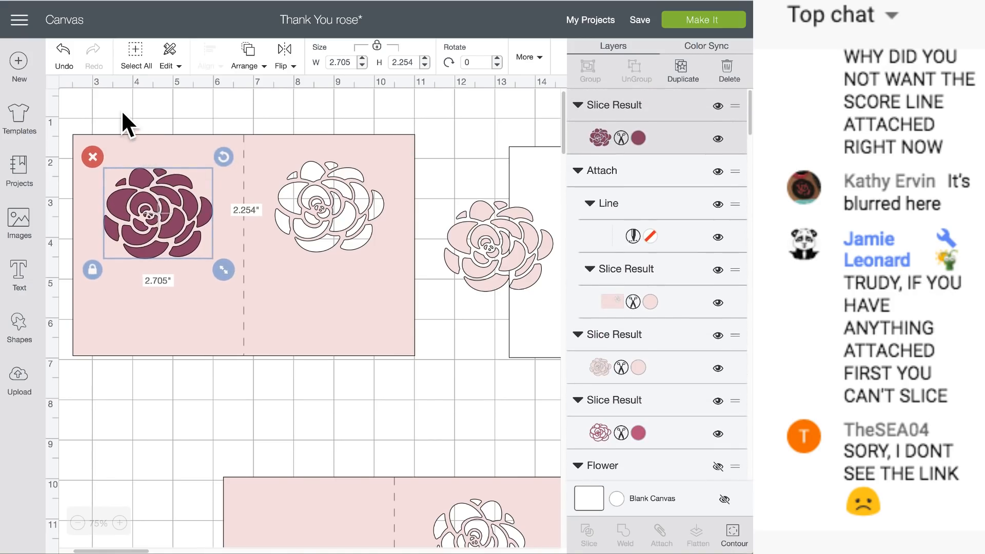
Step: Select the petals together with the attached card base to check whether Slice is available, and move the petals back off the card
left_click(113, 109)
left_click_drag(104, 108, 183, 227)
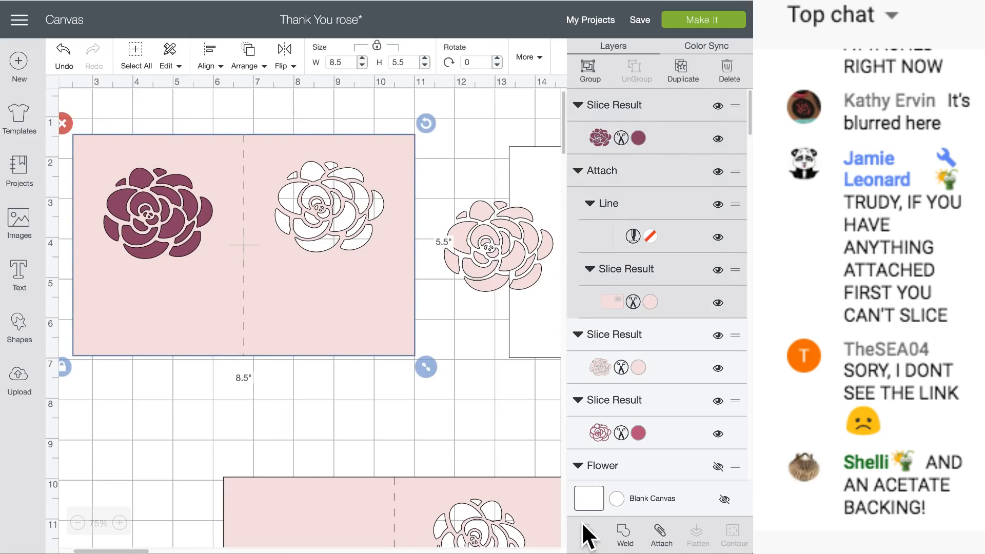
scroll(599, 468, "down", 1)
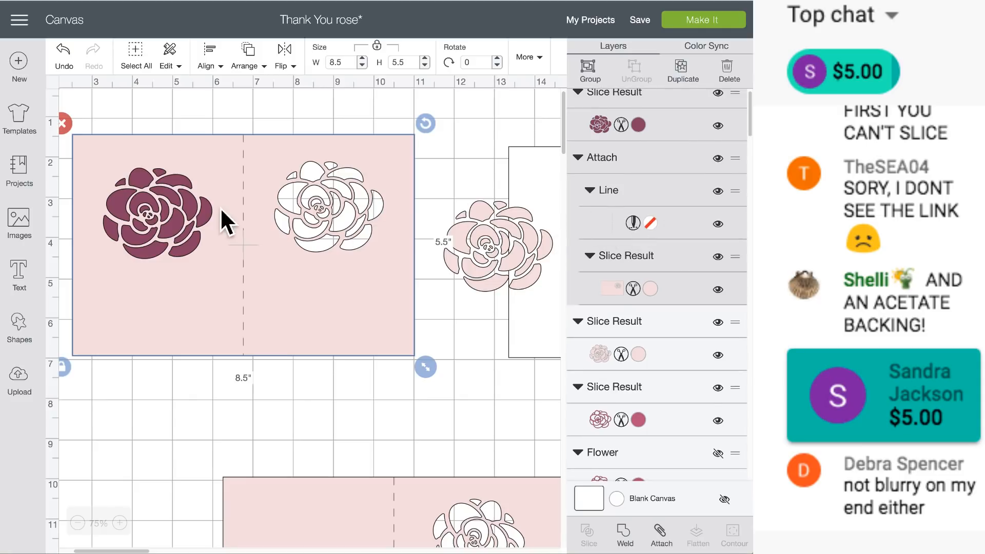
left_click(161, 116)
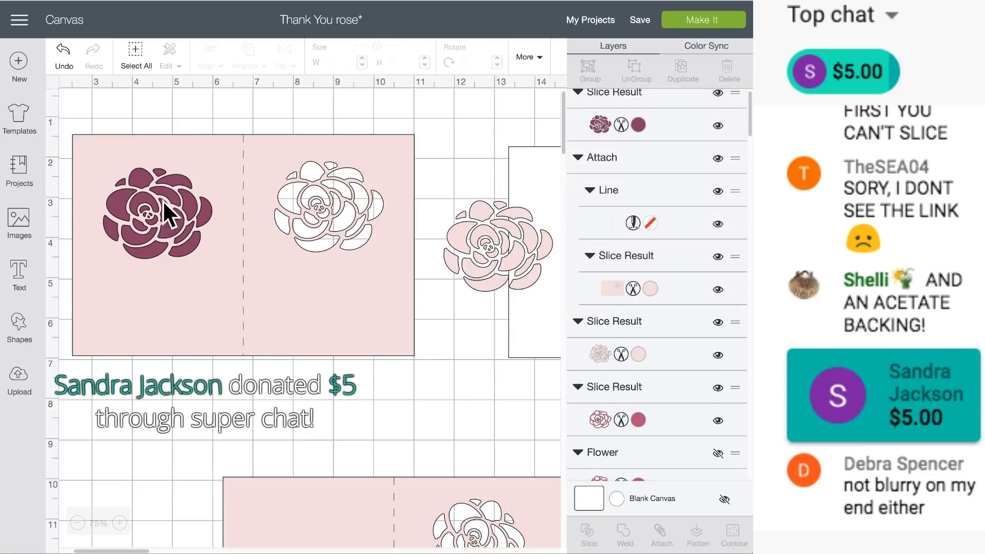
left_click_drag(163, 201, 507, 229)
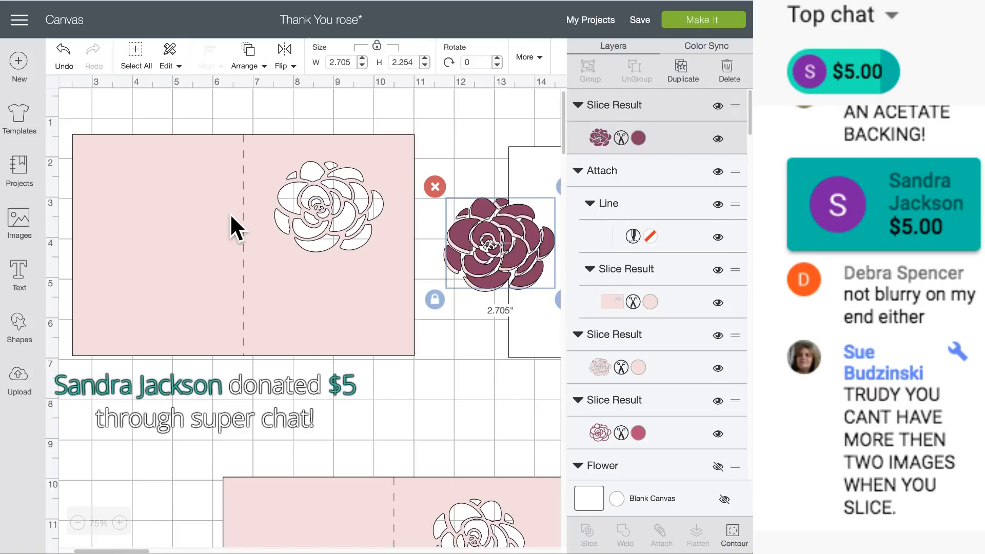
Step: Delete the dark petals and the leftover pink cutout petals lying between the card base and the white insert
scroll(230, 213, "right", 3)
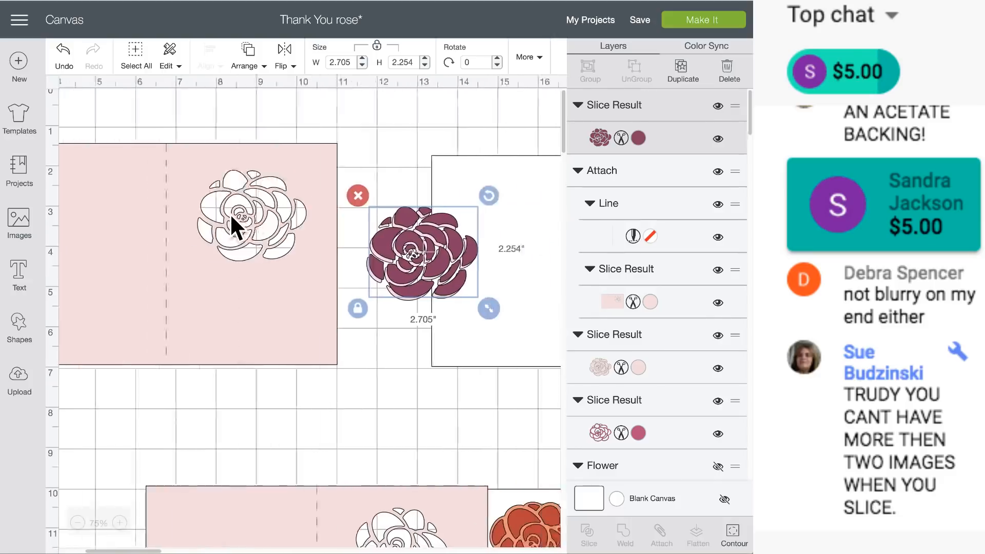
scroll(229, 213, "right", 3)
left_click_drag(343, 229, 358, 244)
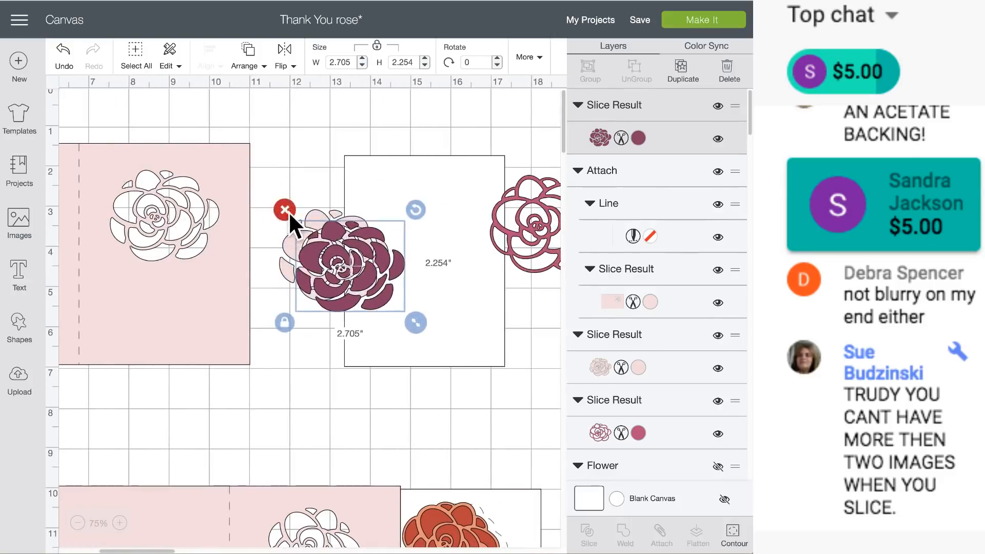
left_click(286, 210)
left_click(311, 218)
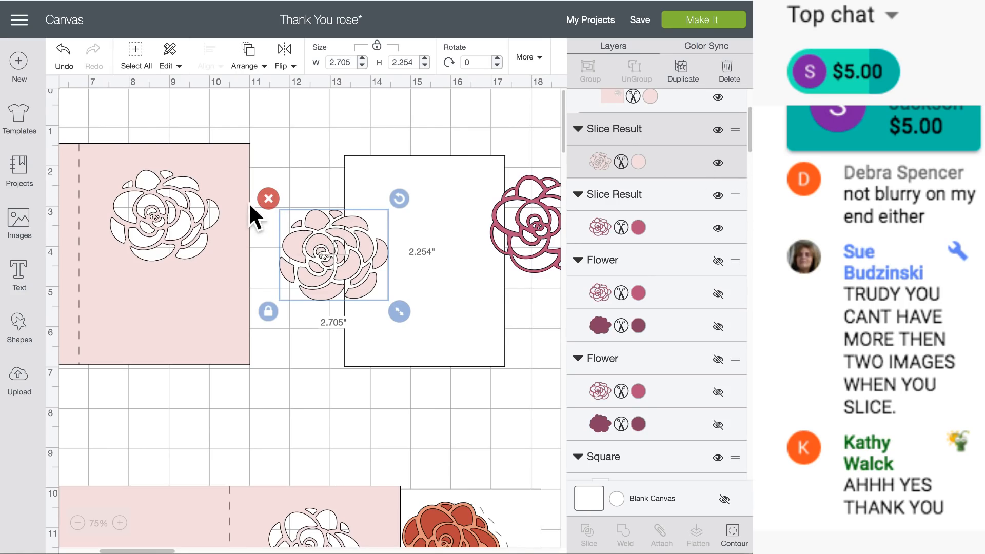
left_click(267, 198)
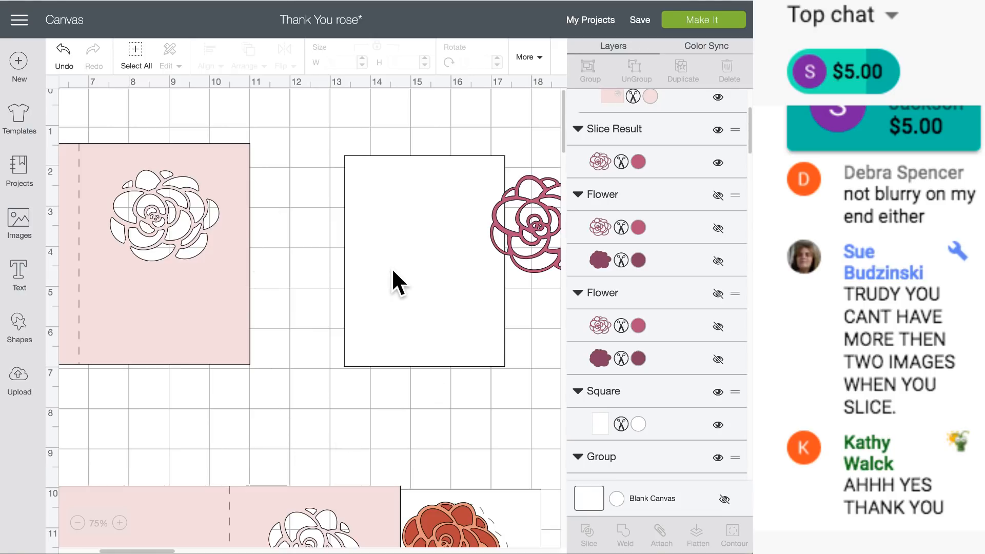
Step: Try the pink rose outline in front of the card's petal openings, and delete the outline
scroll(392, 266, "right", 1)
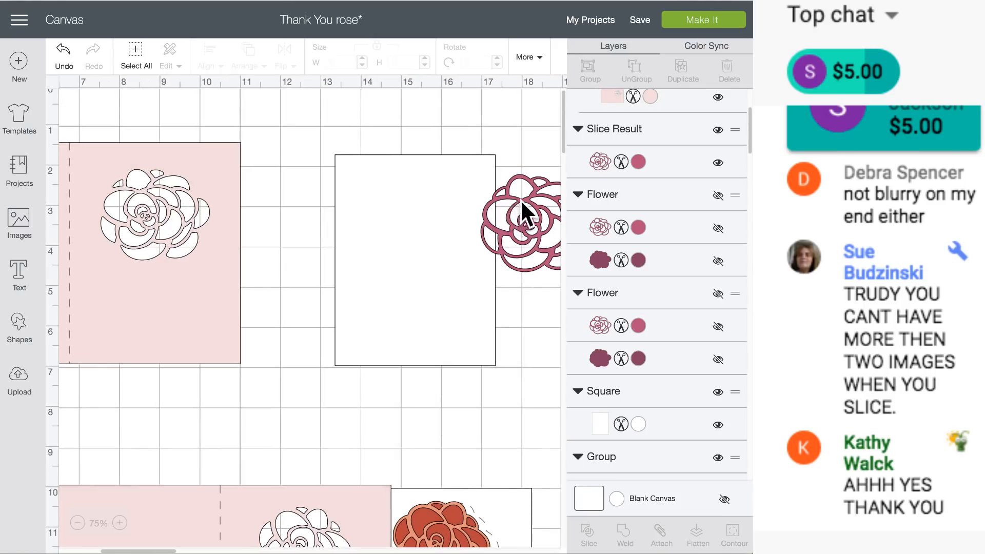
left_click_drag(520, 199, 131, 190)
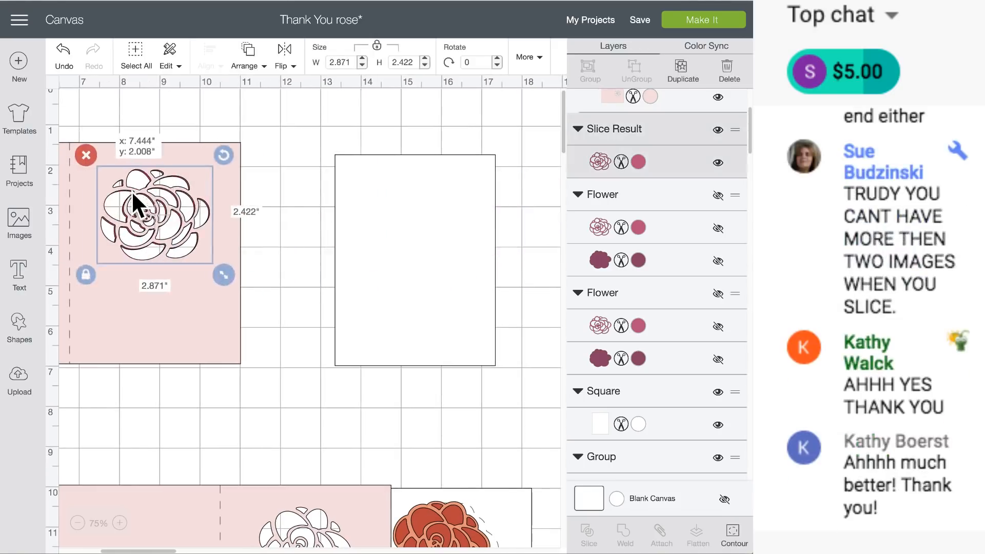
left_click(248, 61)
left_click(255, 149)
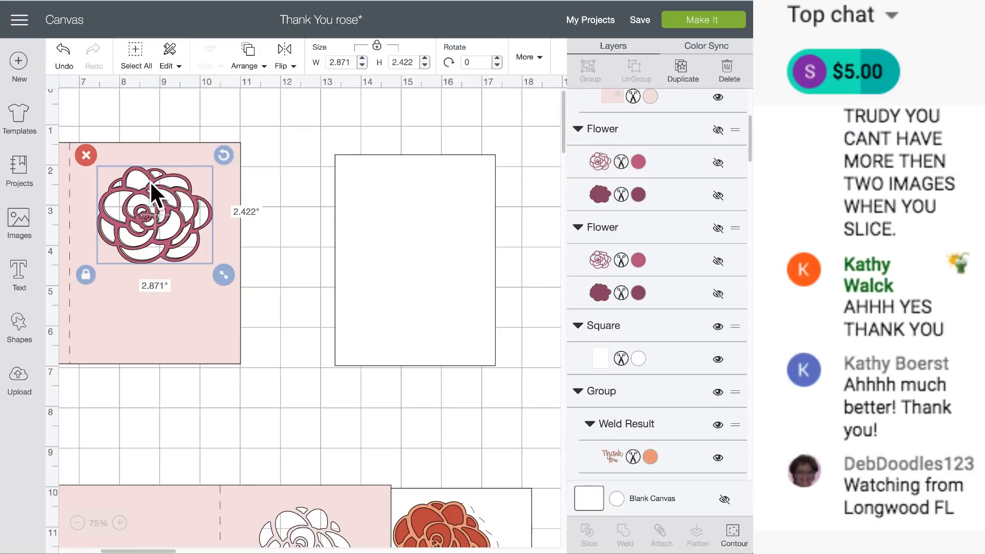
left_click_drag(149, 181, 378, 206)
left_click(332, 180)
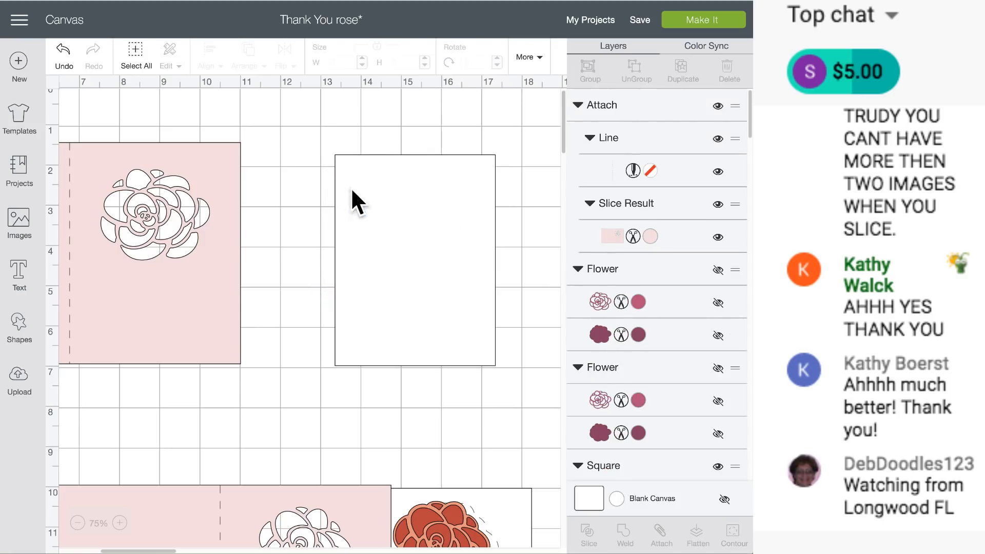
Step: Unhide one of the hidden two-layer flowers and move it onto the white insert
left_click(718, 270)
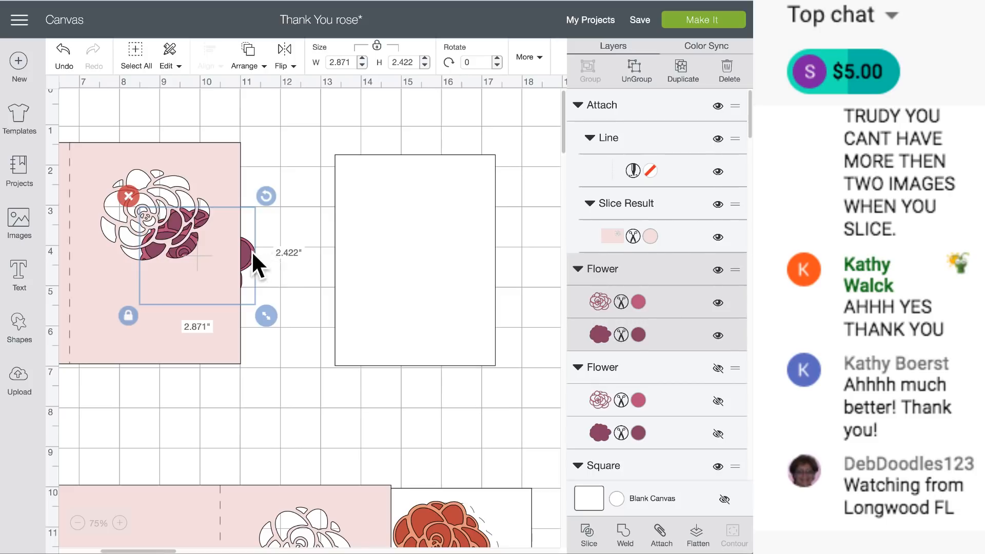
left_click_drag(253, 254, 438, 252)
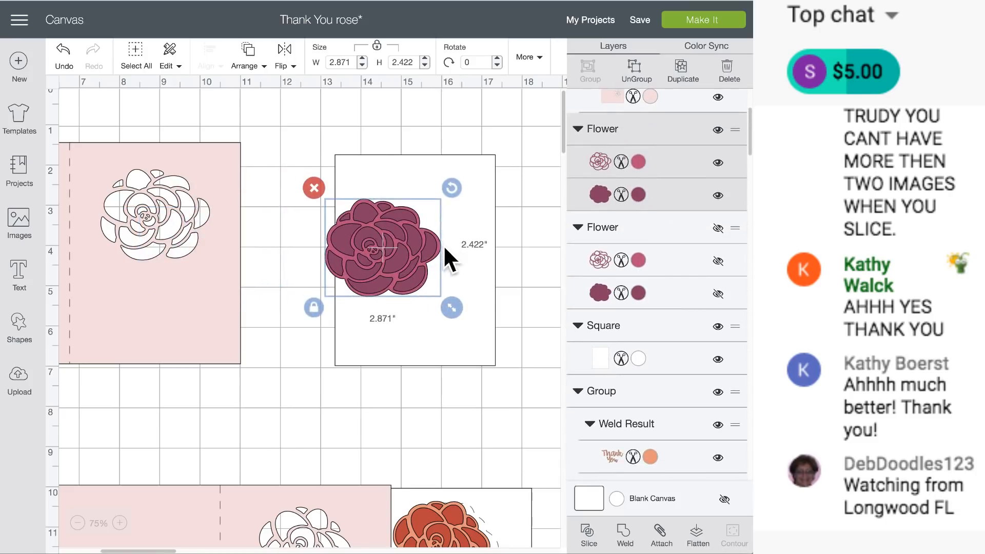
scroll(380, 241, "right", 3)
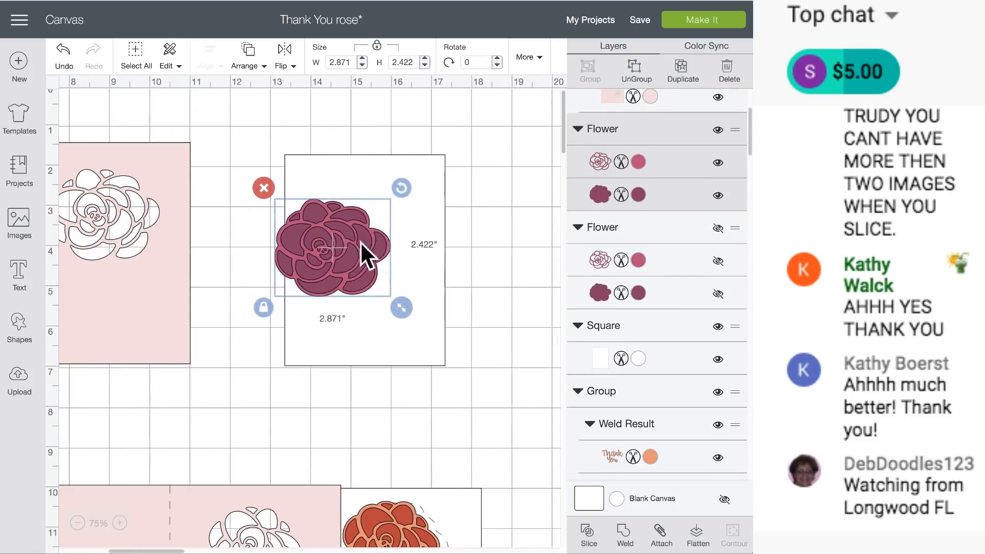
Step: Ungroup the flower and delete its pink outline layer, keeping the solid dark shape
left_click_drag(361, 244, 484, 182)
left_click(636, 72)
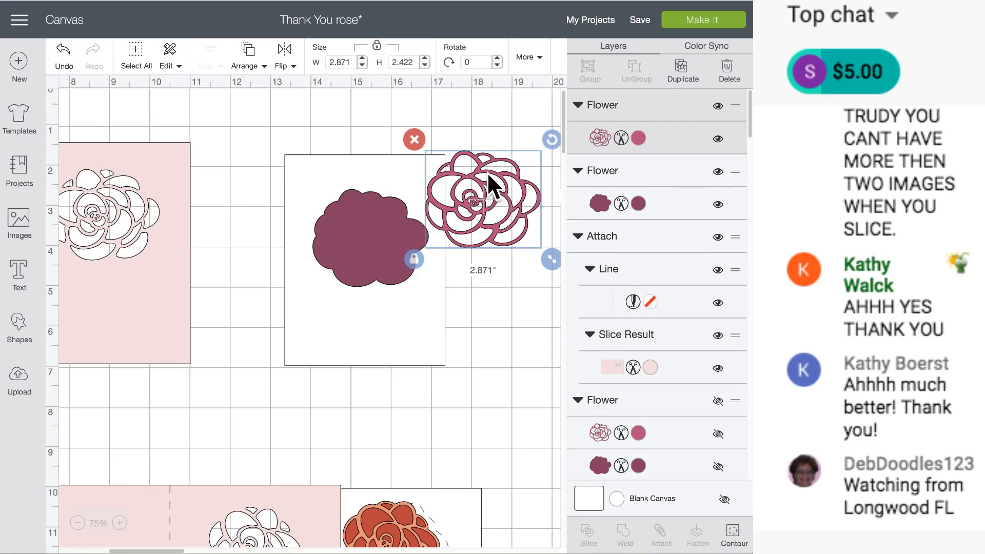
left_click(418, 139)
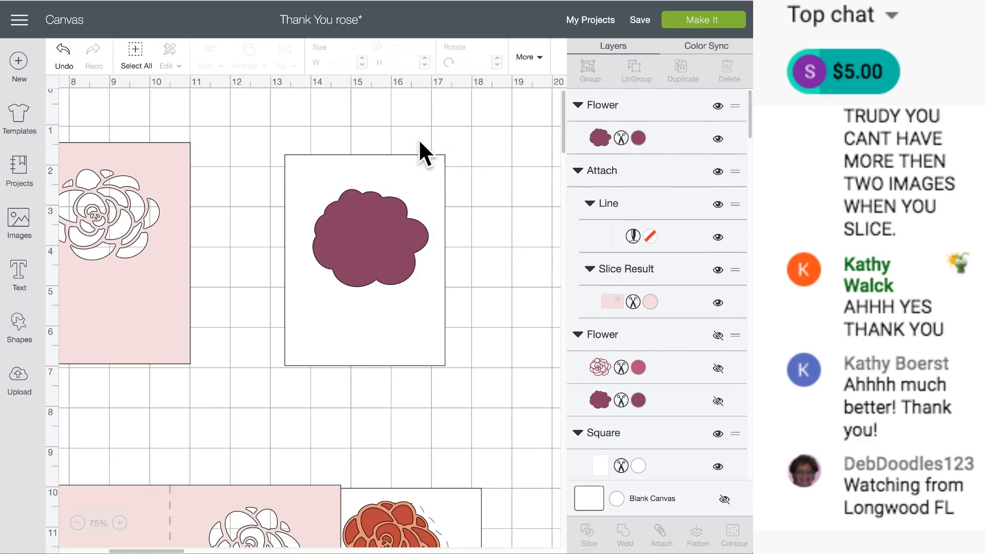
Step: Position the solid flower shape on the upper half of the white insert
mouse_move(386, 212)
left_mouse_down()
mouse_move(390, 201)
mouse_move(371, 201)
mouse_move(388, 199)
left_mouse_up()
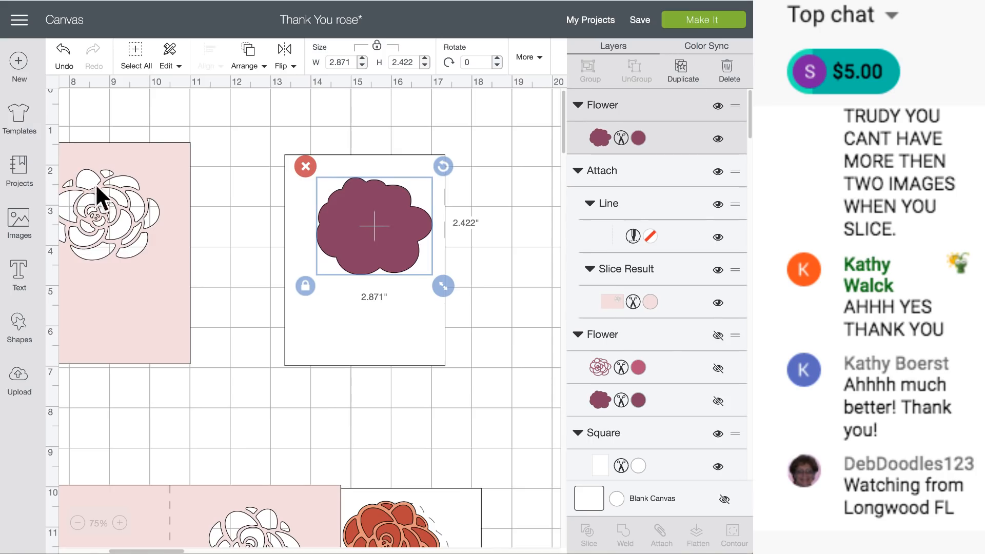
scroll(148, 239, "left", 3)
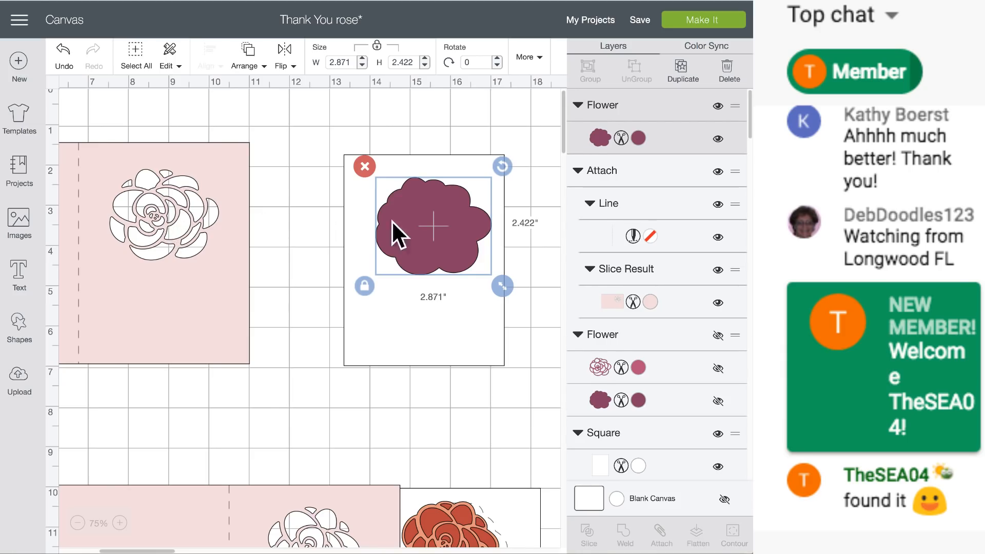
left_click_drag(454, 216, 449, 217)
Step: Move the white insert onto the card front, send the attached card base to the back, and centre the insert within the front panel
left_click_drag(448, 318, 190, 312)
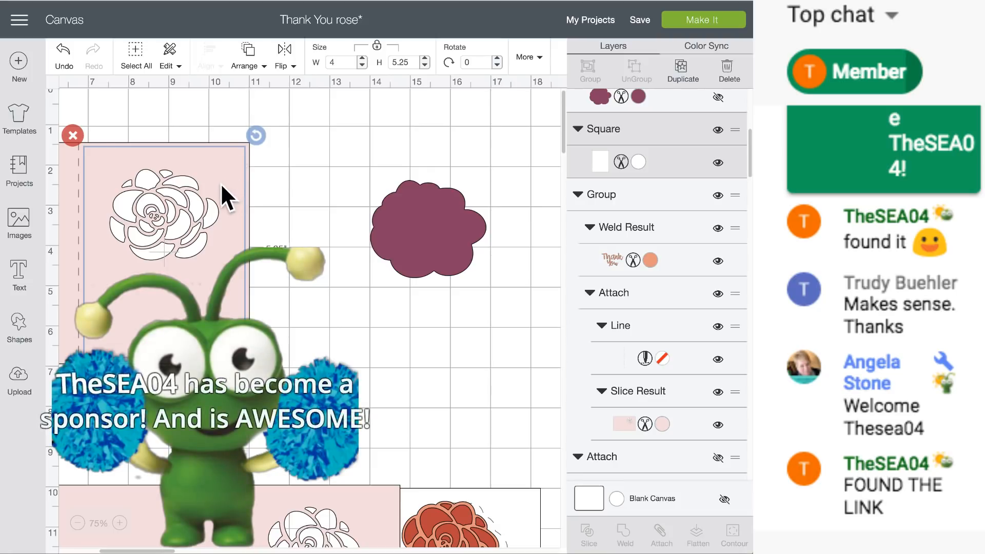
left_click(61, 201)
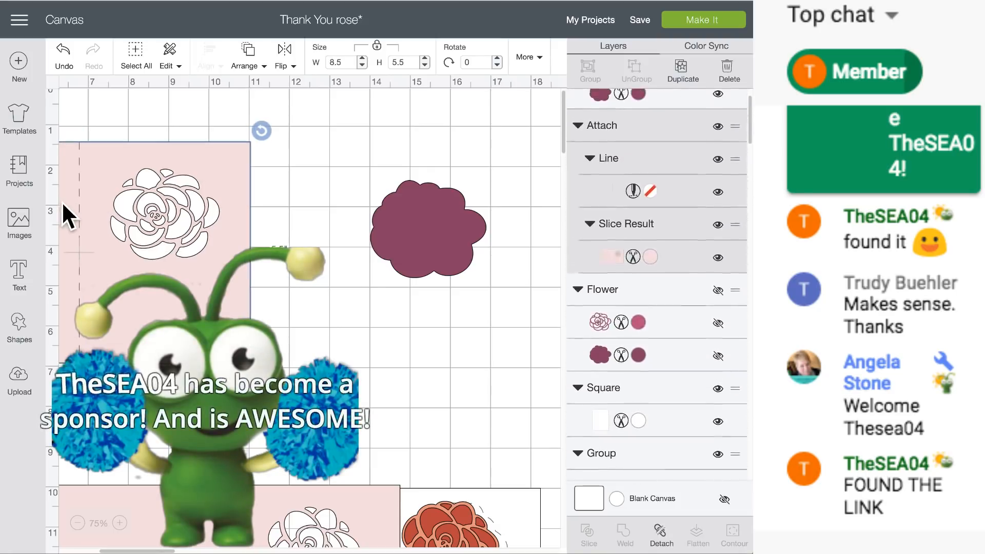
left_click(252, 61)
left_click(251, 90)
left_click(178, 196)
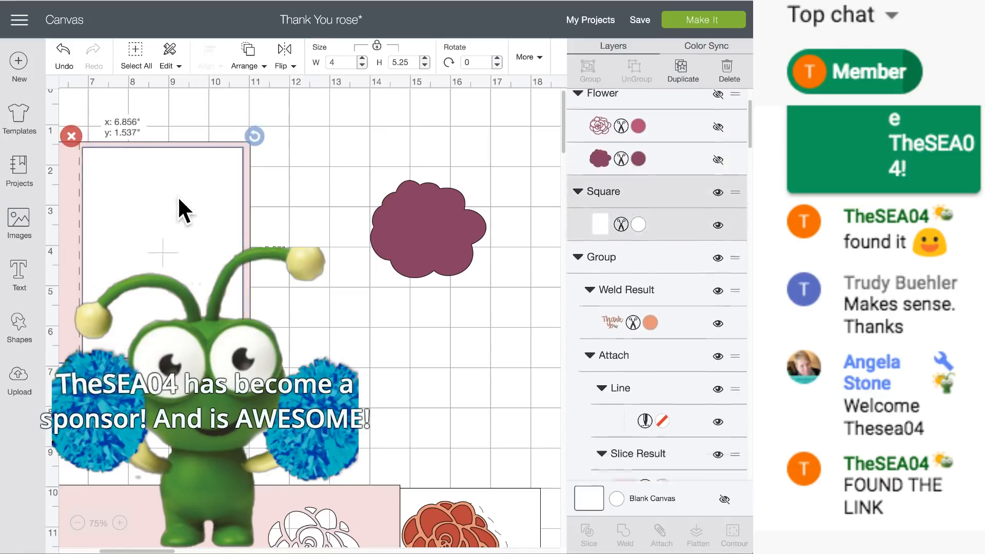
left_click_drag(178, 196, 180, 193)
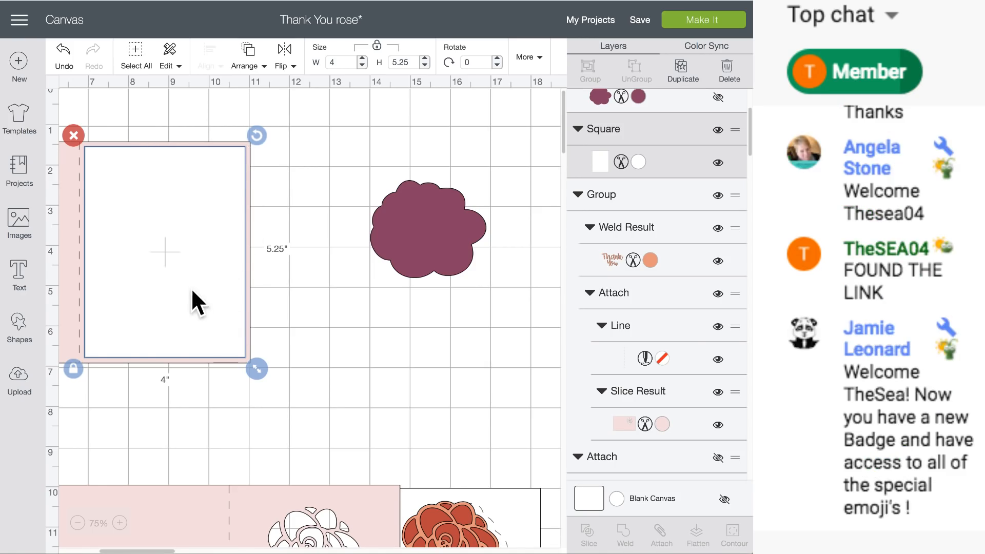
Step: Bring the attached card base to the front so it covers the white insert
left_click(63, 199)
left_click(250, 58)
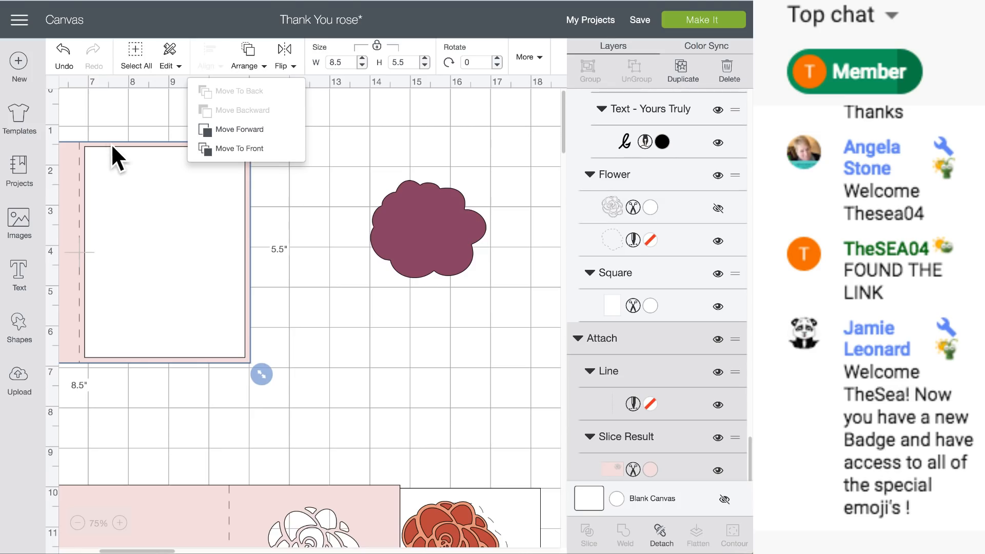
left_click(258, 147)
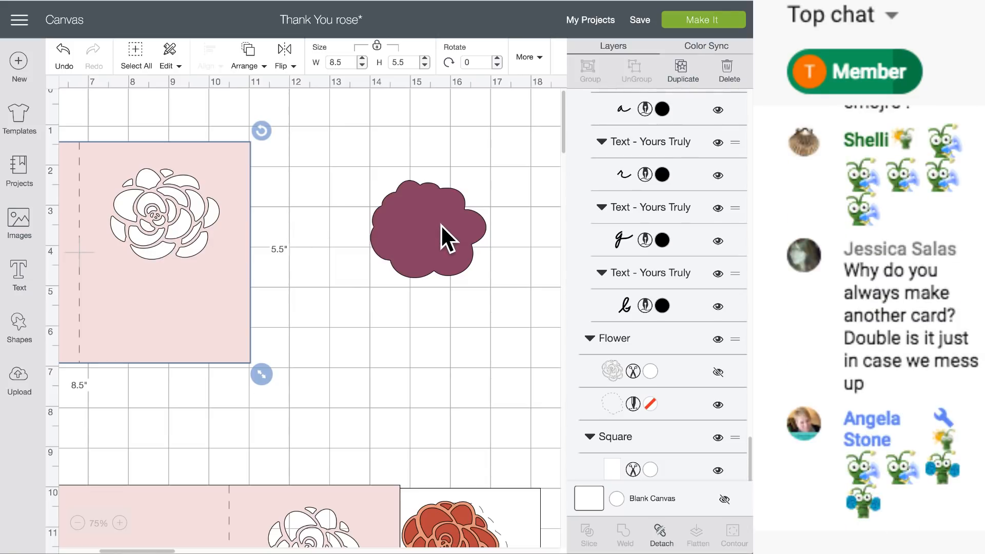
Step: Move the solid flower shape closer to the card and change its line type from Cut to Score
left_click_drag(441, 224, 383, 212)
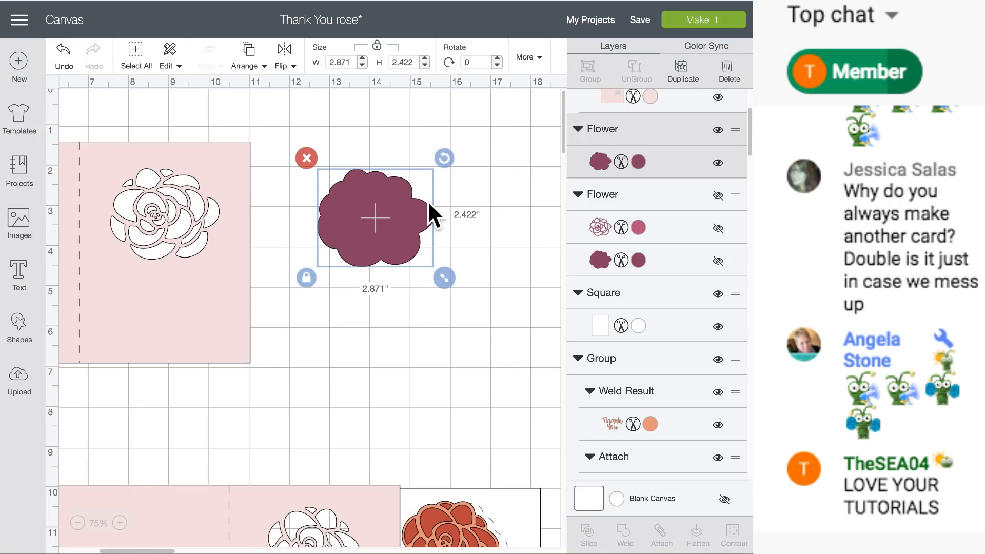
left_click(639, 161)
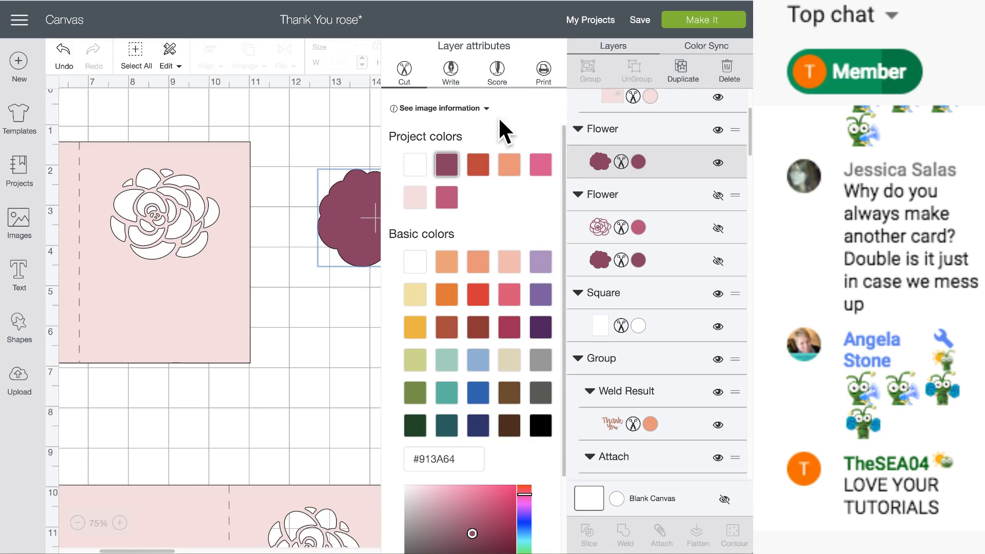
left_click(497, 74)
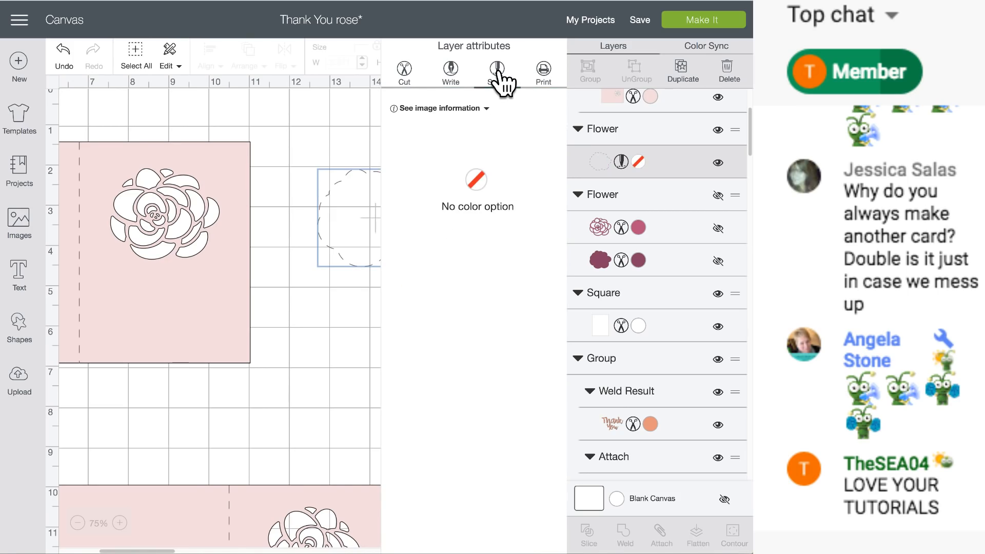
left_click(288, 188)
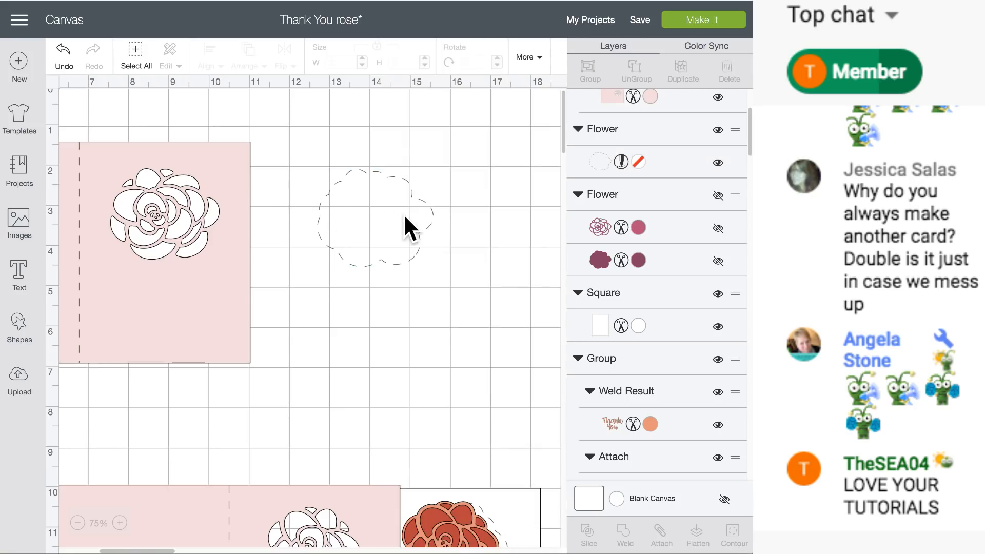
Step: Place the flower score outline around the petal openings on the card front, bring it to the front and centre it over the rose
left_click_drag(404, 214, 190, 205)
left_click(251, 59)
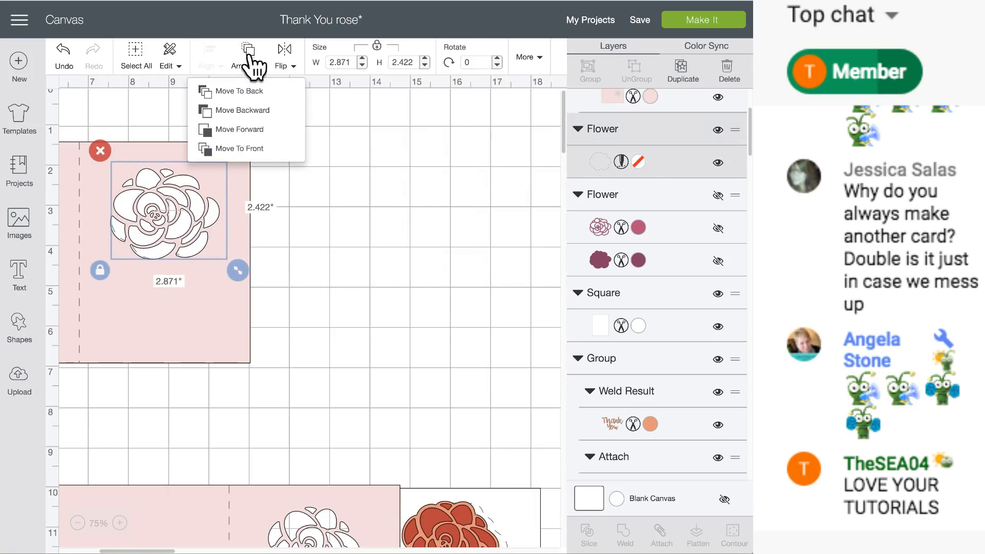
left_click(239, 149)
left_click_drag(212, 191, 208, 195)
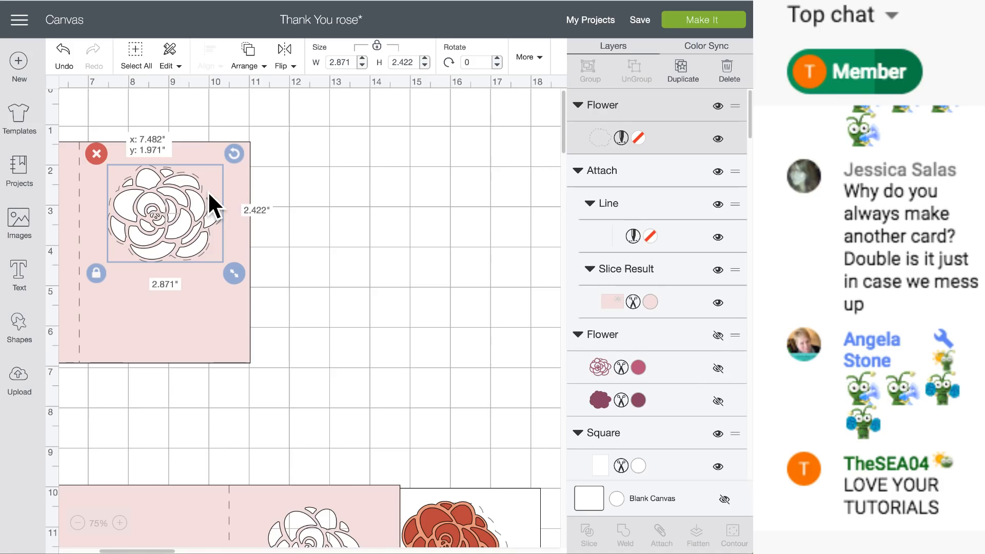
left_click(271, 196)
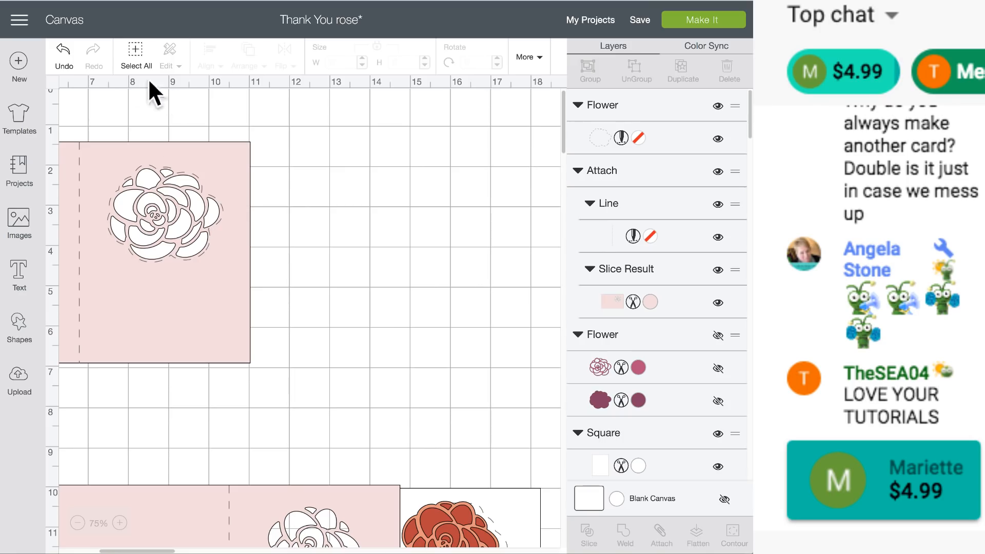
Step: Undo the recent placement, stacking and Score changes until the white insert and solid flower sit apart beside the card
left_click(72, 56)
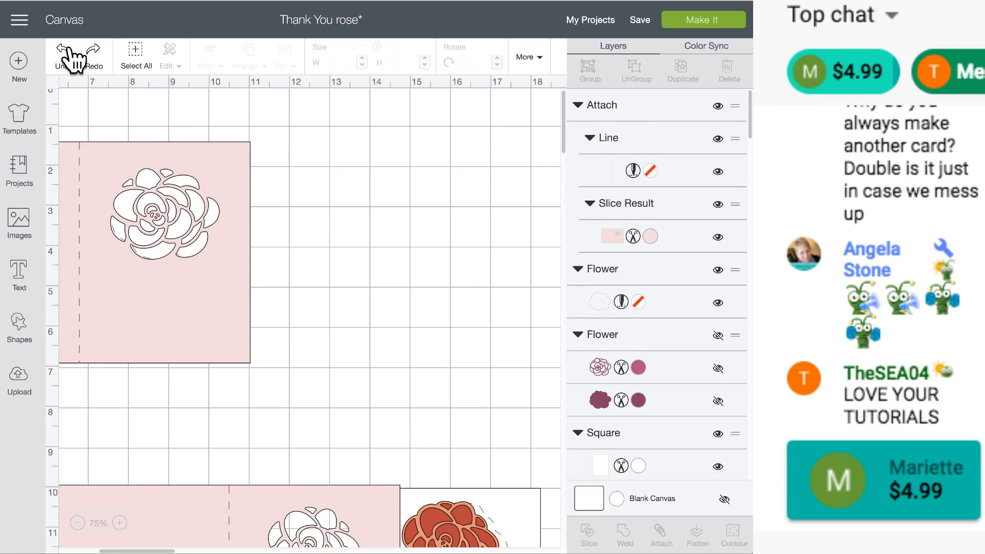
left_click(68, 51)
left_click(72, 57)
left_click(72, 57)
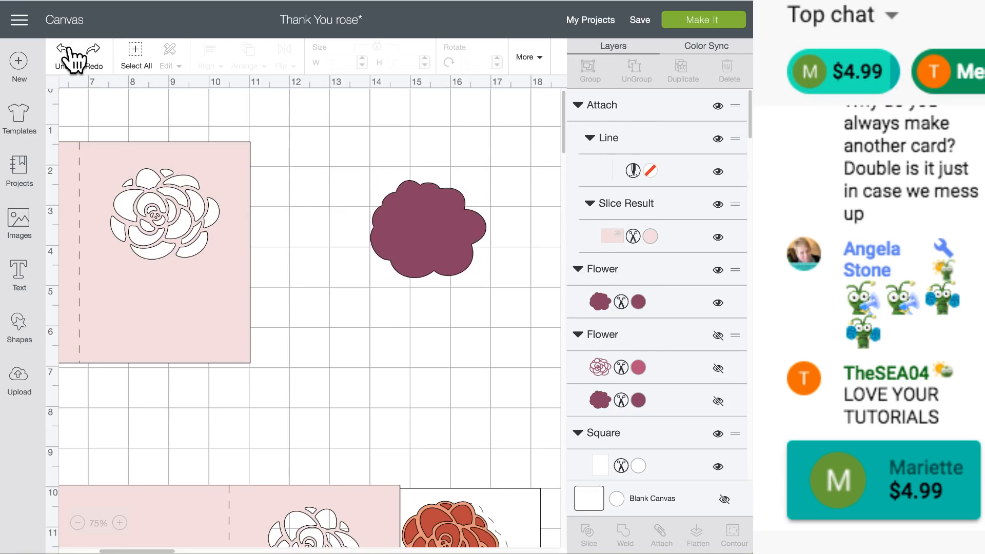
left_click(72, 56)
left_click(72, 57)
left_click(72, 56)
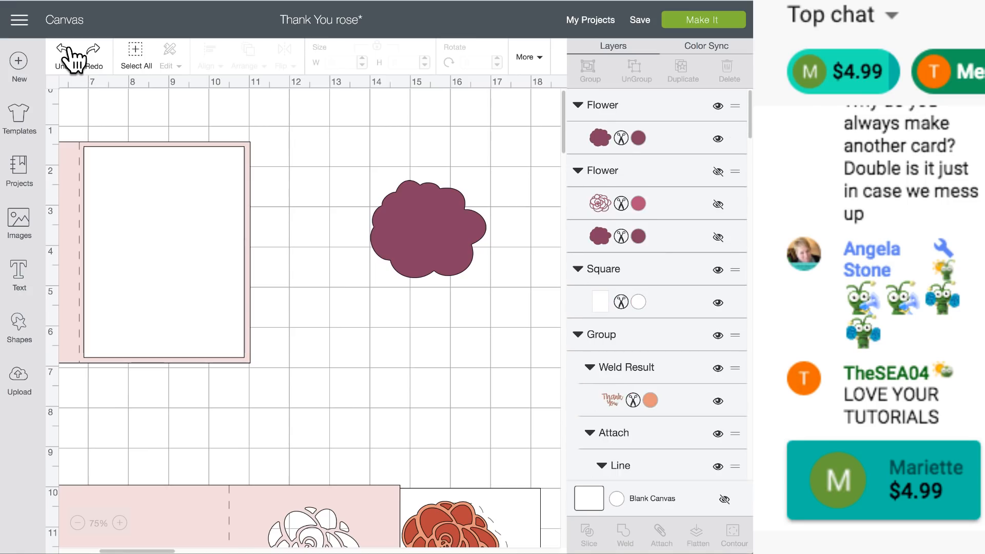
left_click(68, 51)
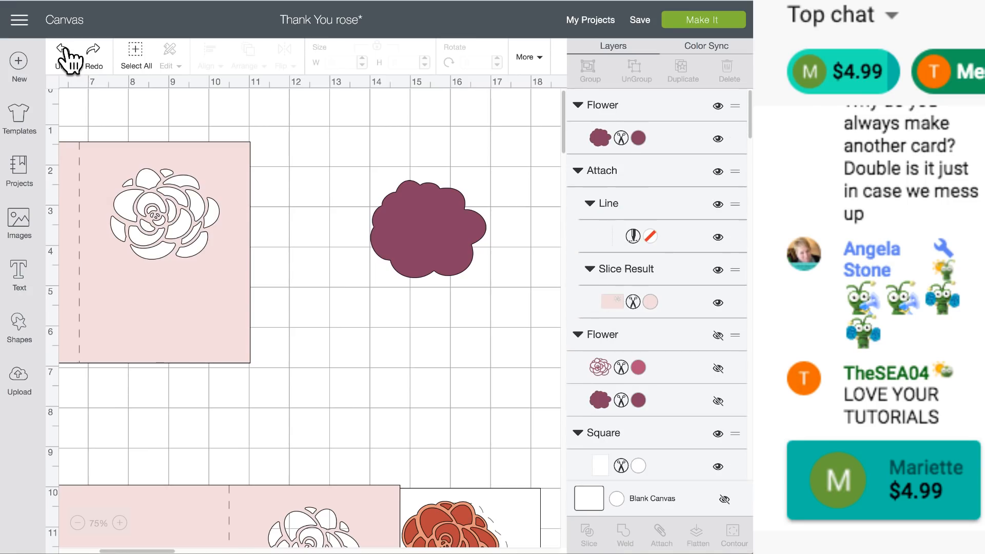
left_click(68, 51)
left_click(68, 51)
left_click(68, 52)
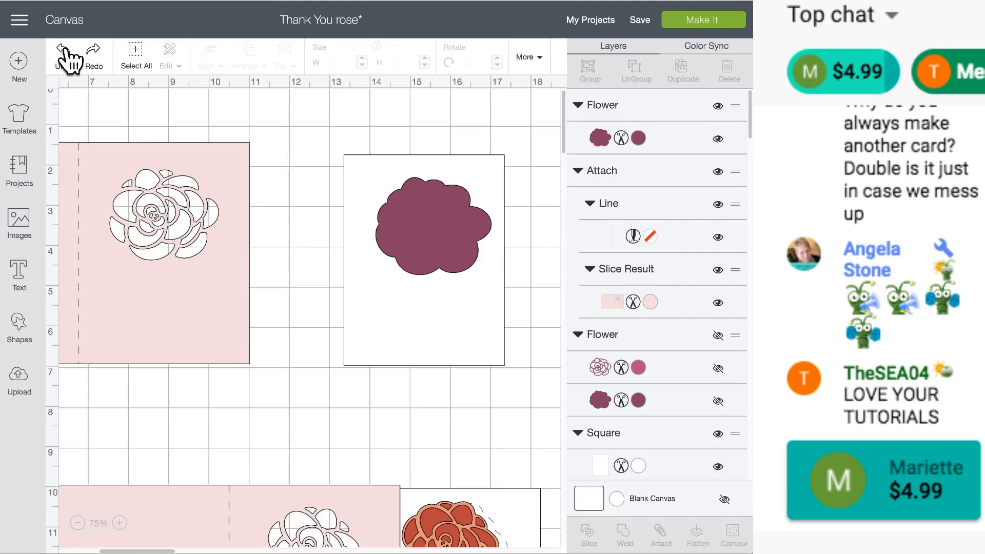
Step: Shift the solid flower and white insert slightly beside the card, and move the sample card's rose aside to expose its scored outline
left_click(406, 217)
left_click_drag(406, 218, 425, 226)
mouse_move(361, 211)
left_mouse_down()
mouse_move(342, 210)
mouse_move(370, 215)
left_mouse_up()
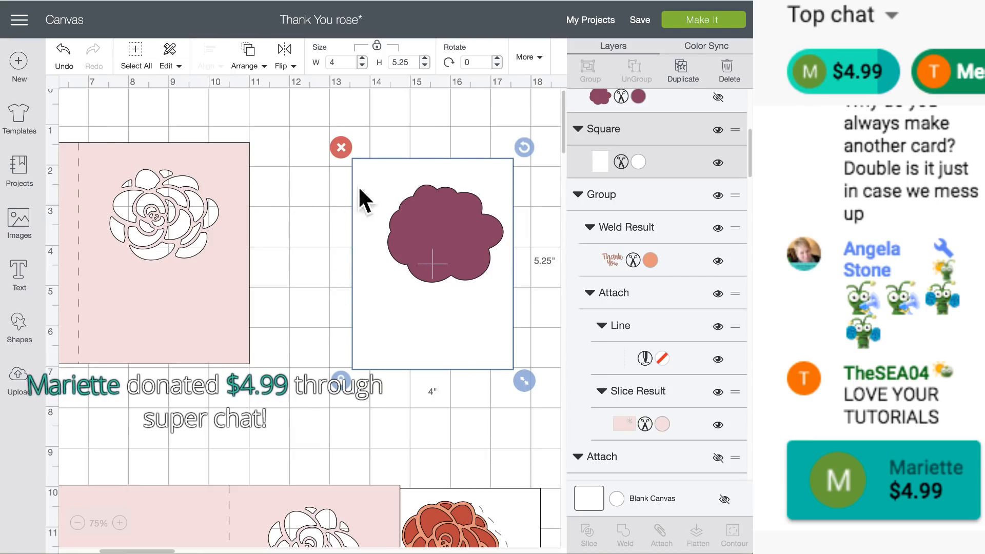
mouse_move(387, 177)
left_mouse_down()
mouse_move(379, 181)
mouse_move(389, 183)
left_mouse_up()
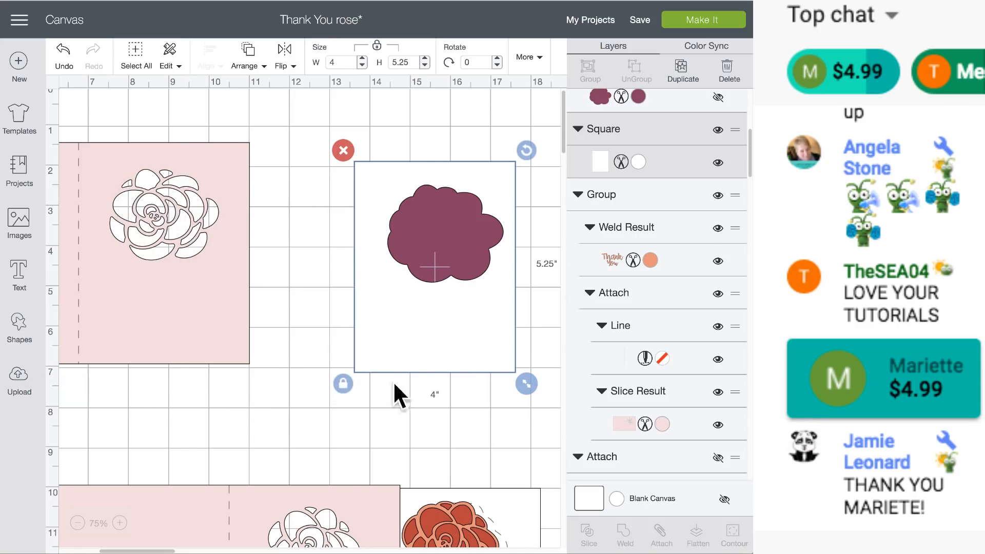
left_click_drag(451, 516, 478, 517)
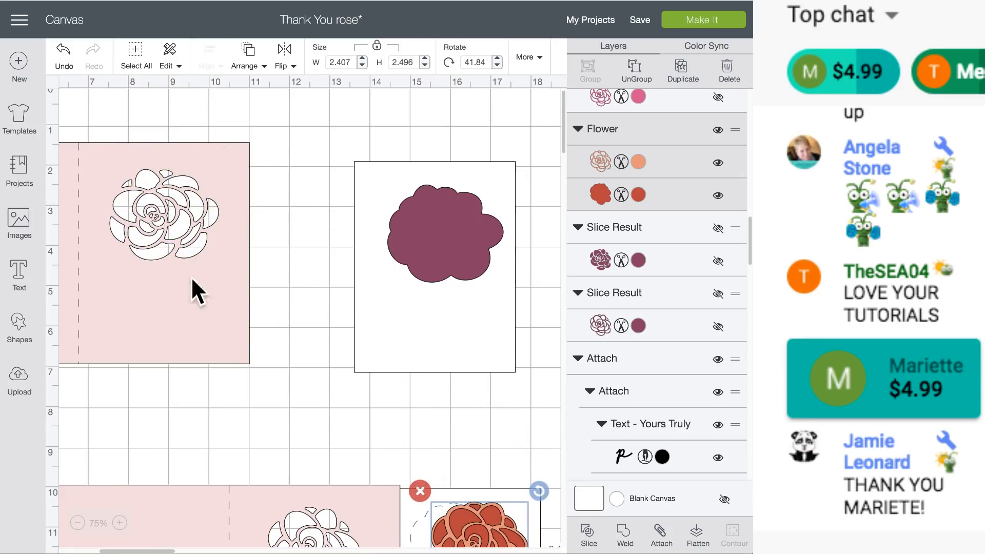
Step: Move the white insert behind the card front so it fits within the front panel
left_click(455, 225)
left_click_drag(430, 167, 160, 152)
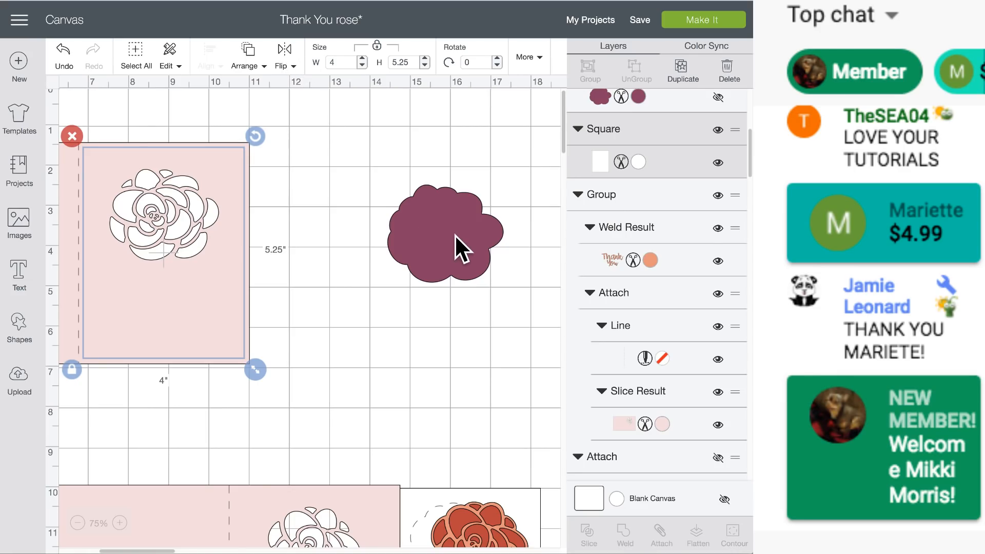
Step: Move the solid flower shape closer to the card and change its line type to Score
left_click_drag(464, 233, 369, 220)
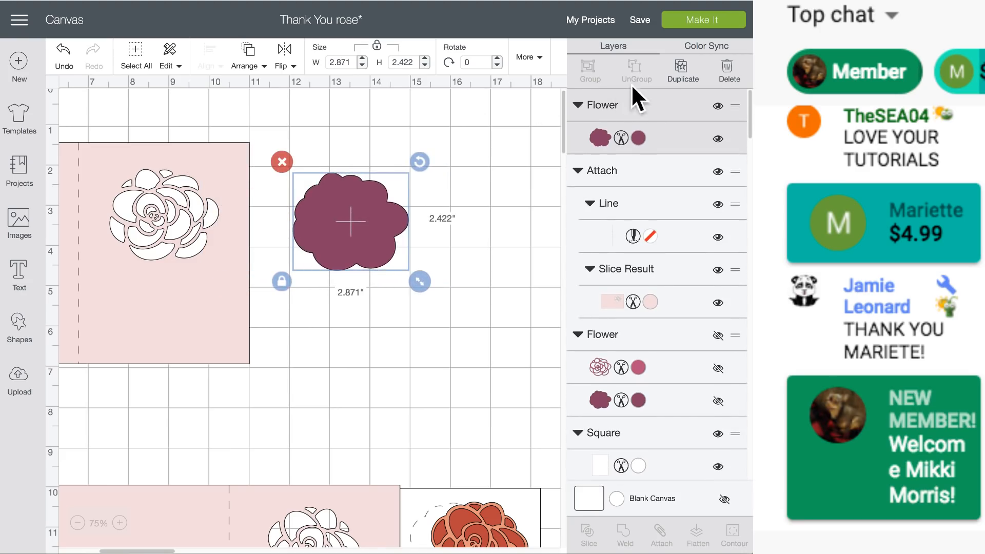
left_click(619, 138)
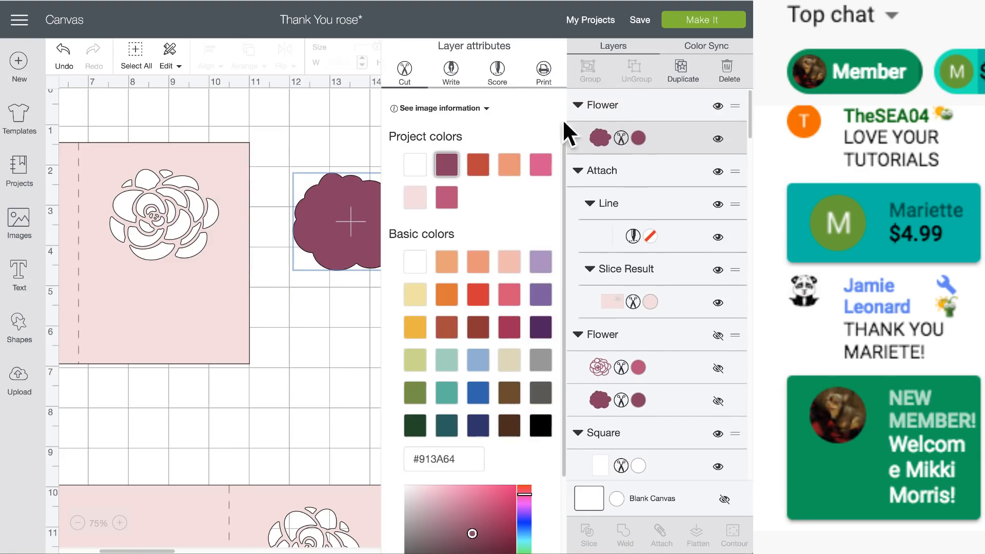
left_click(498, 74)
left_click(328, 132)
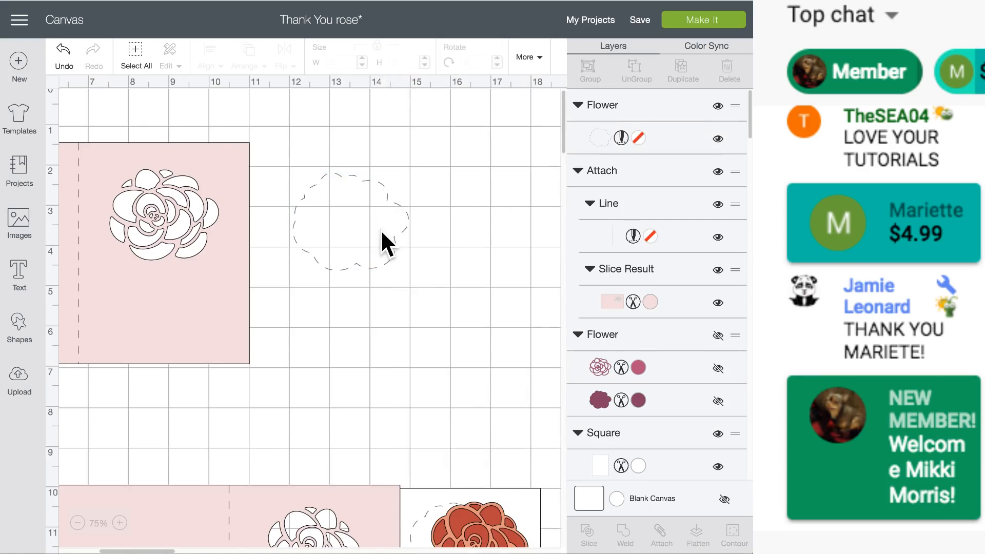
Step: Place the flower score outline over the card front and fine-tune its position so it evenly surrounds the rose openings
left_click_drag(380, 229, 193, 224)
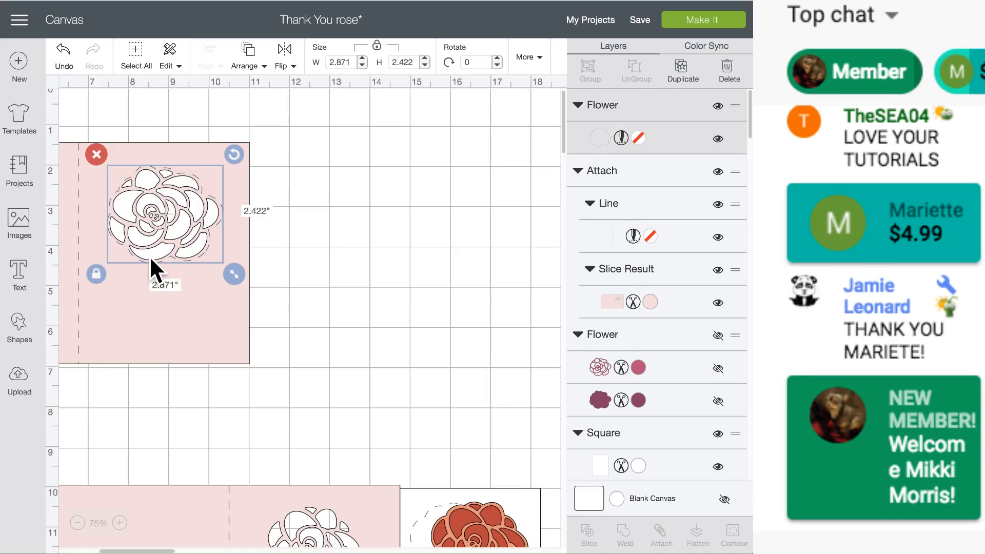
left_click_drag(136, 206, 138, 204)
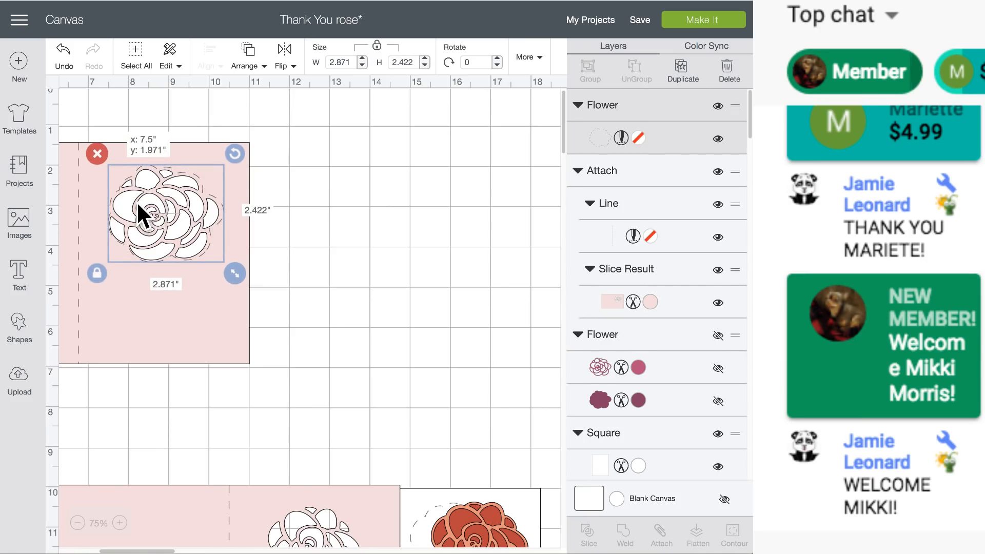
left_click_drag(138, 204, 136, 203)
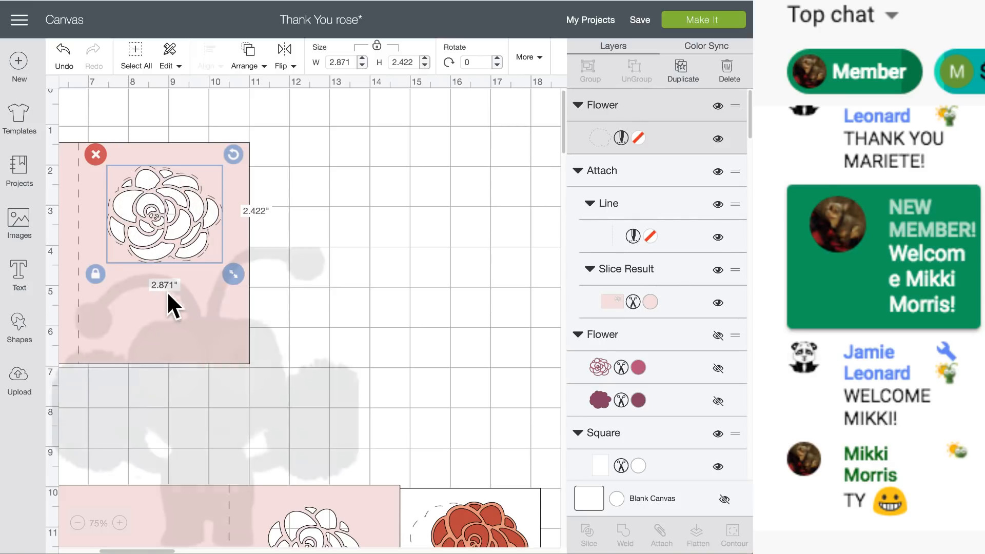
left_click(359, 310)
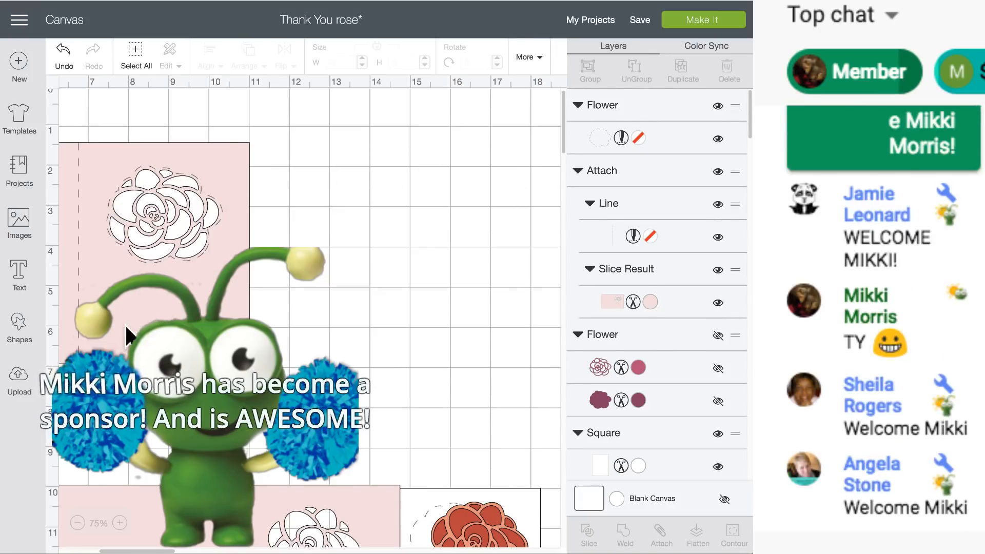
Step: Select the attached card base and move it down, clear of the white insert and flower score outline
left_click(109, 306)
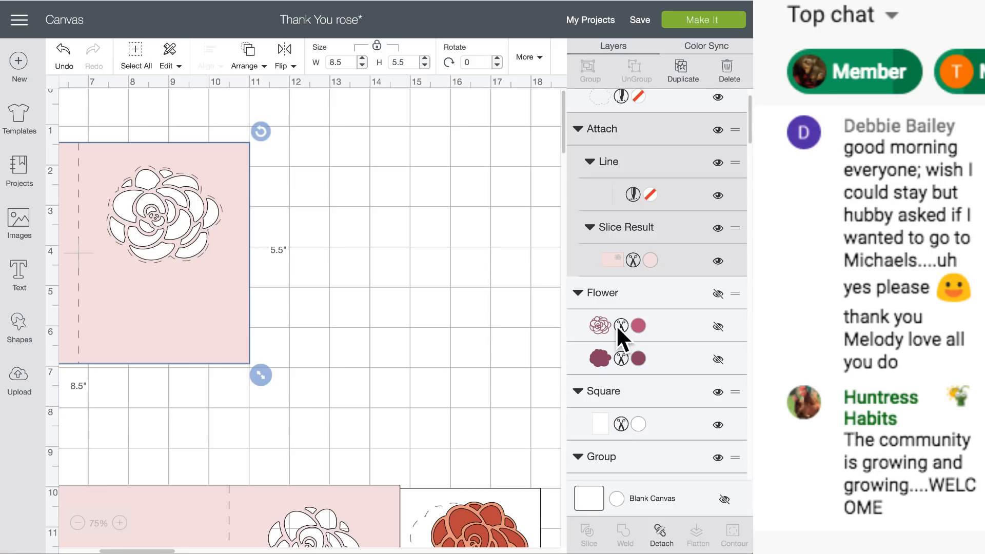
scroll(617, 325, "up", 1)
scroll(617, 325, "down", 5)
scroll(616, 324, "up", 5)
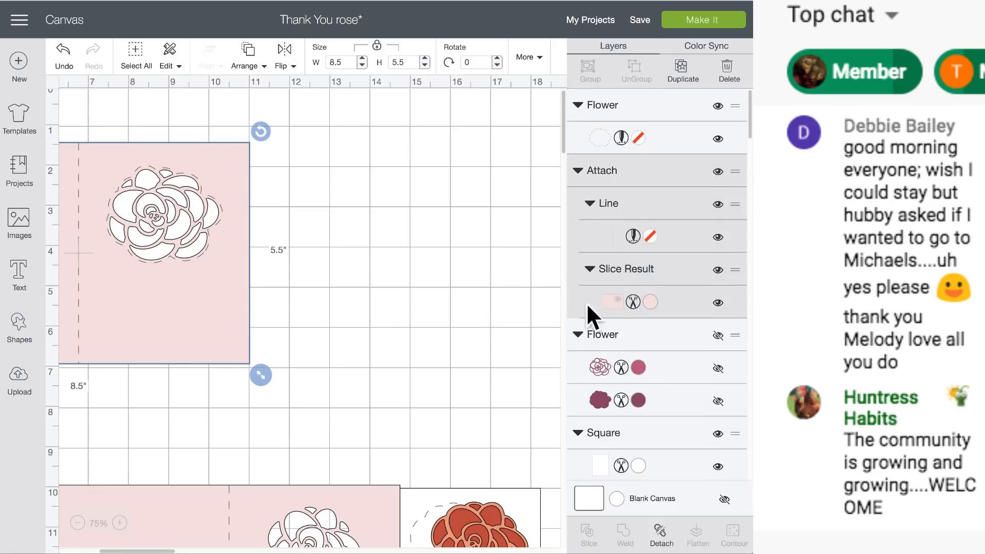
left_click_drag(222, 302, 361, 545)
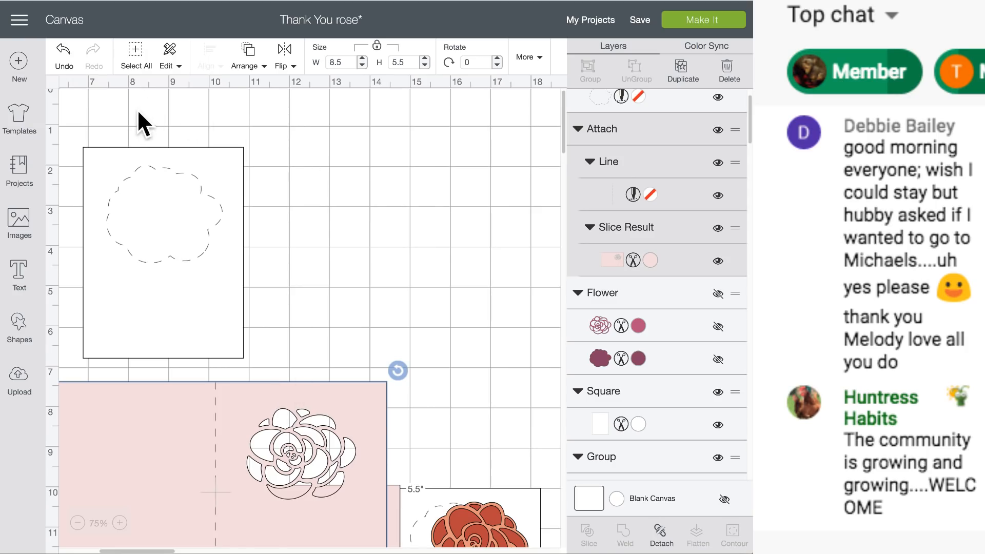
Step: Attach the flower score outline to the white insert, and lay the insert and the card base side by side
left_click(106, 110)
left_click_drag(106, 110, 236, 277)
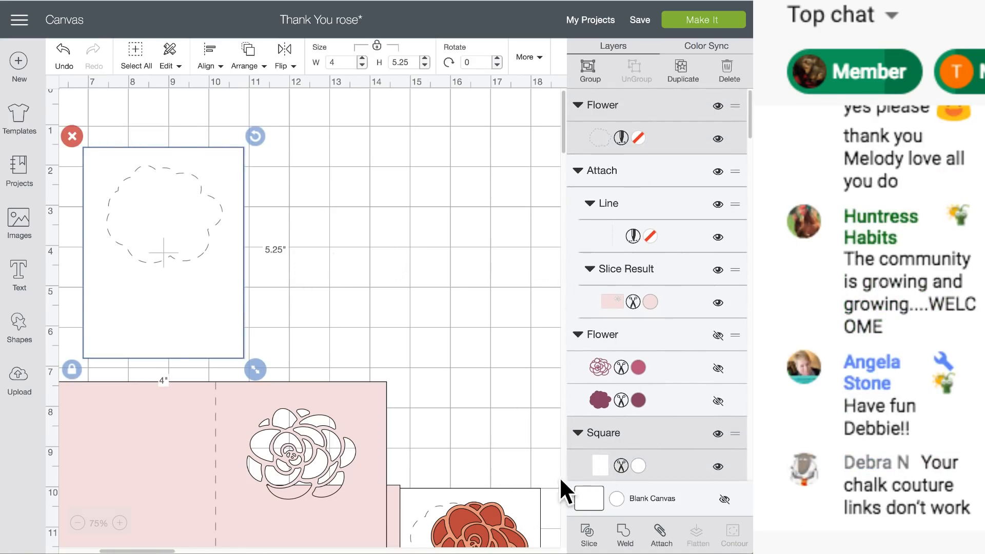
left_click(663, 534)
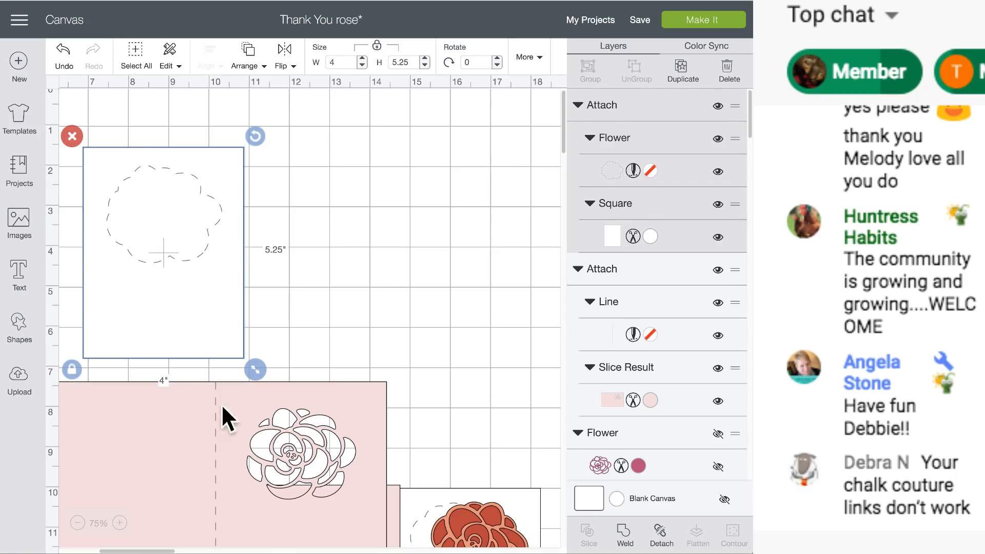
left_click_drag(195, 250, 467, 232)
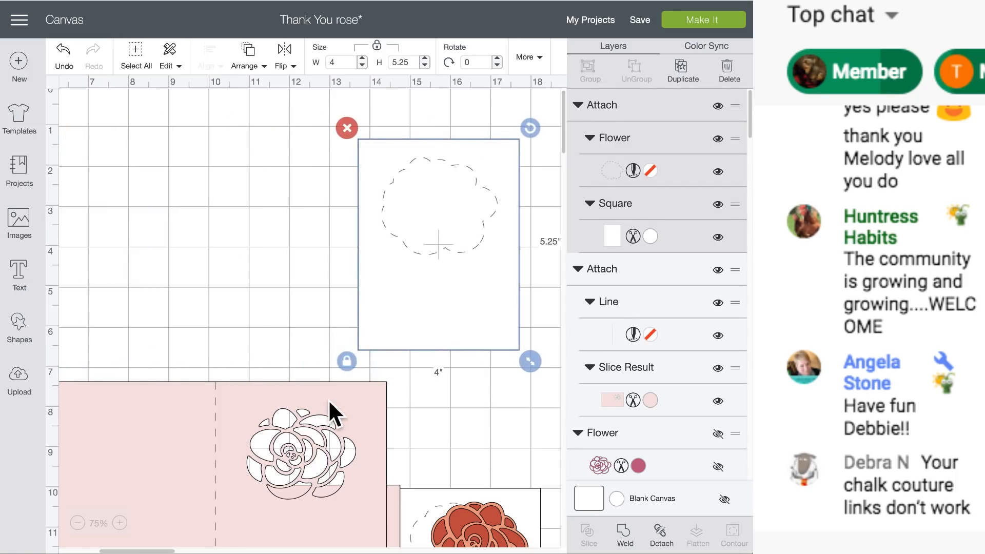
left_click_drag(329, 399, 291, 151)
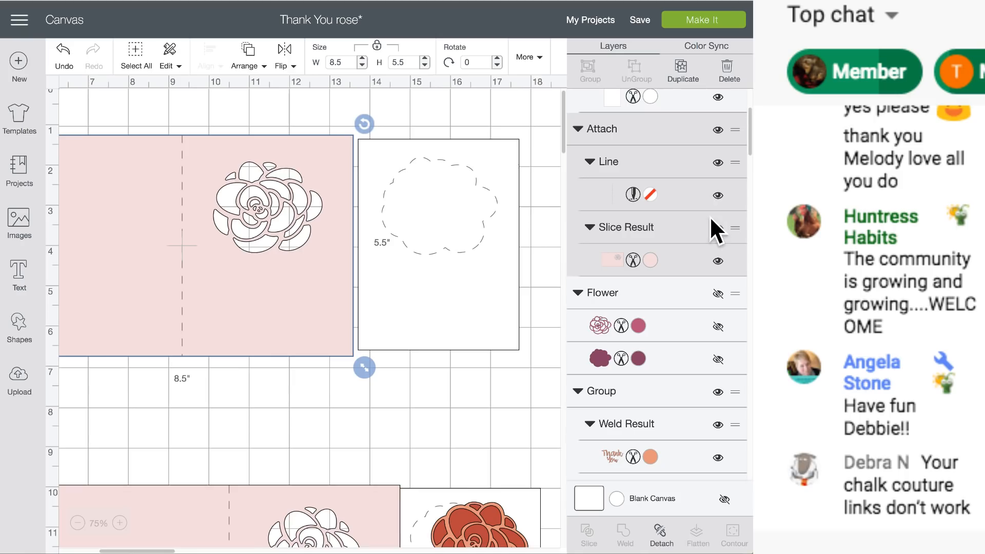
Step: Unhide the layered rose, bring it to the front and move it onto the white insert near the scored flower outline
left_click(717, 294)
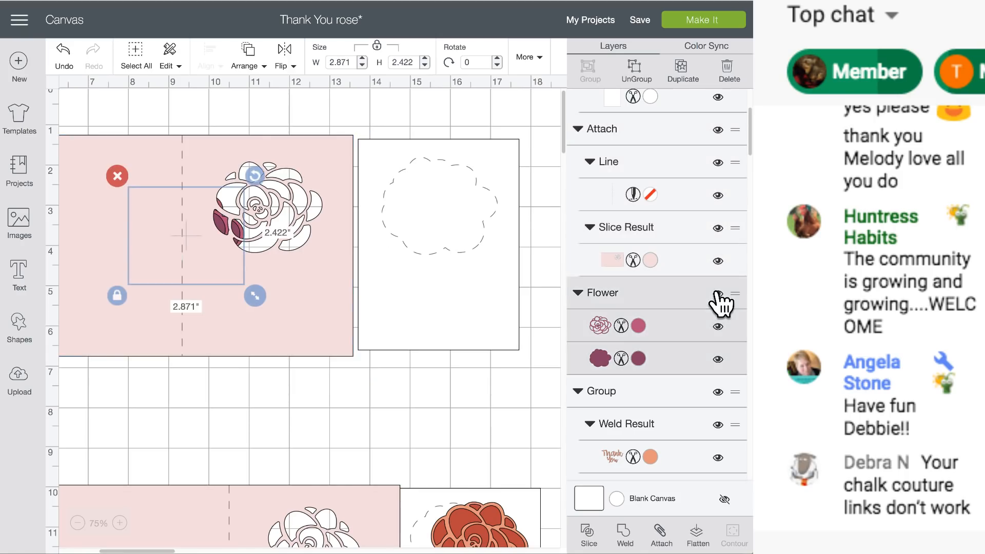
left_click(246, 57)
left_click(246, 150)
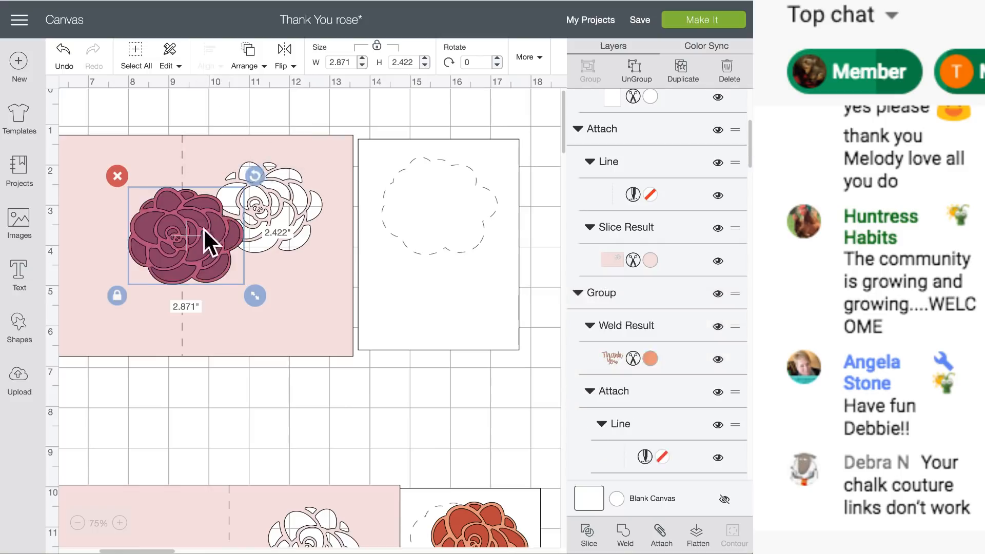
left_click_drag(203, 228, 450, 219)
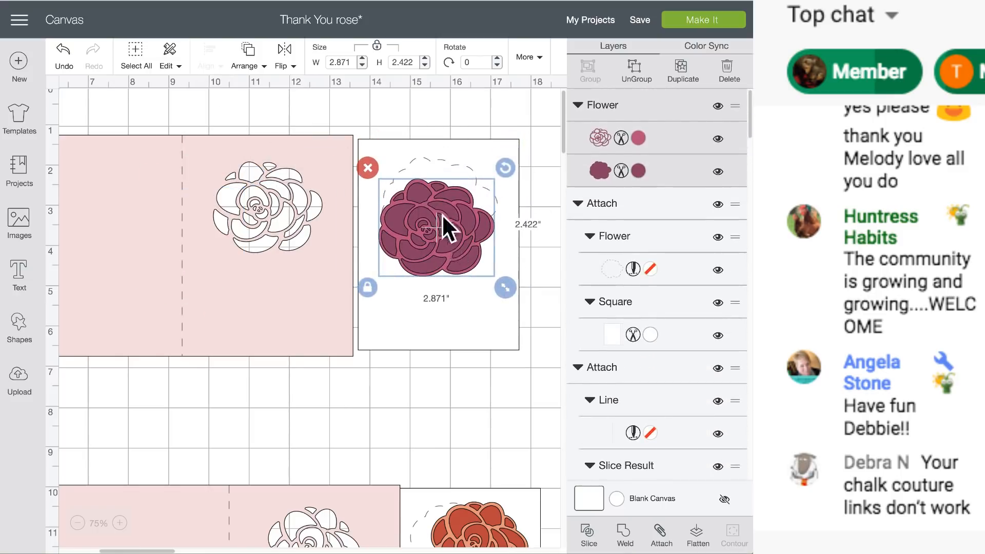
left_click_drag(450, 237, 460, 218)
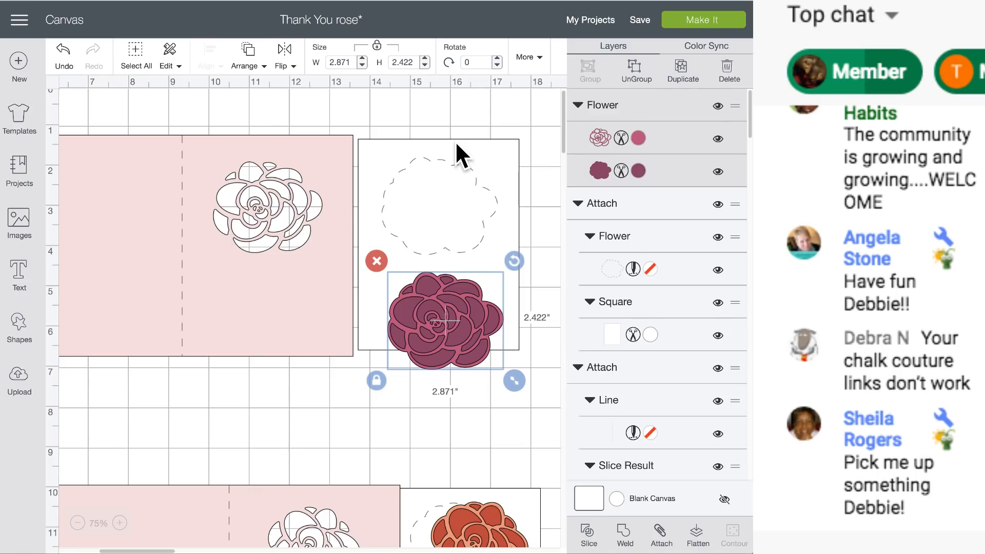
Step: Change the line type of the insert's flower outline from Score to Write
left_click(441, 156)
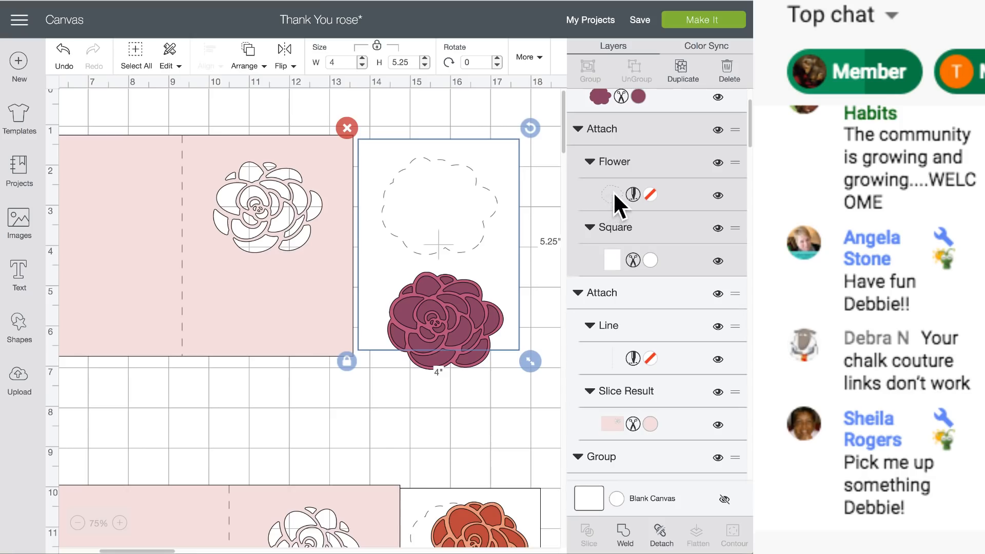
left_click(632, 193)
left_click(452, 70)
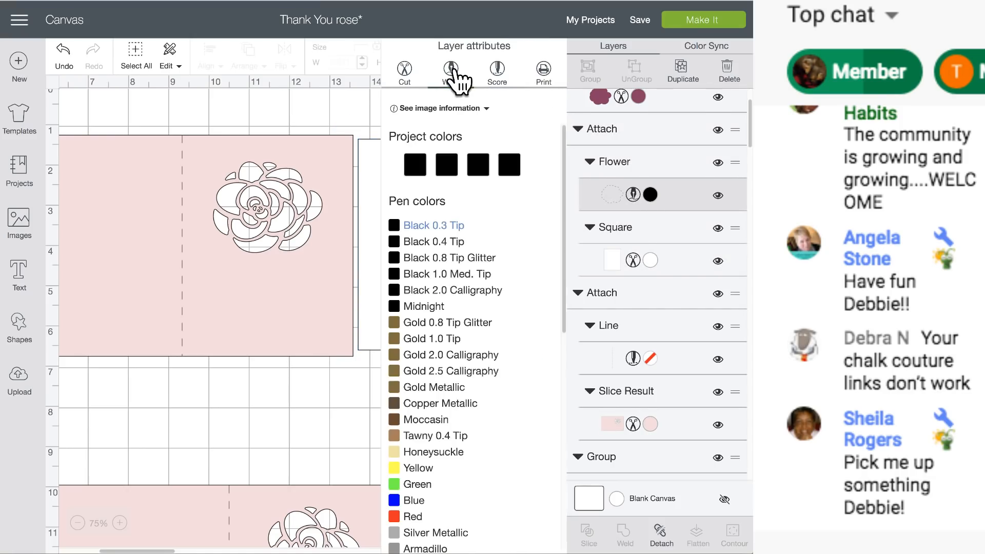
left_click(318, 119)
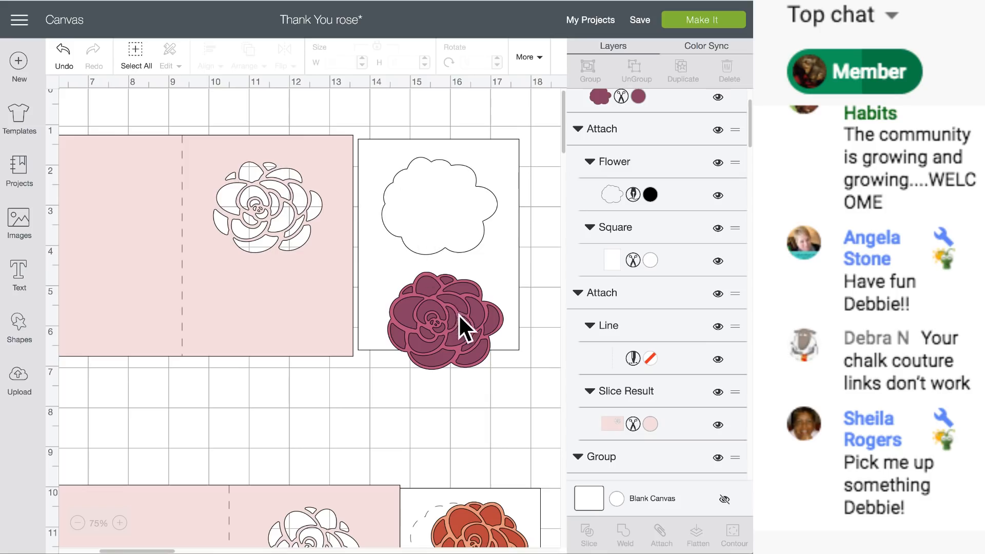
Step: Place the layered rose exactly over the drawn flower outline on the white insert
left_click_drag(459, 314, 454, 198)
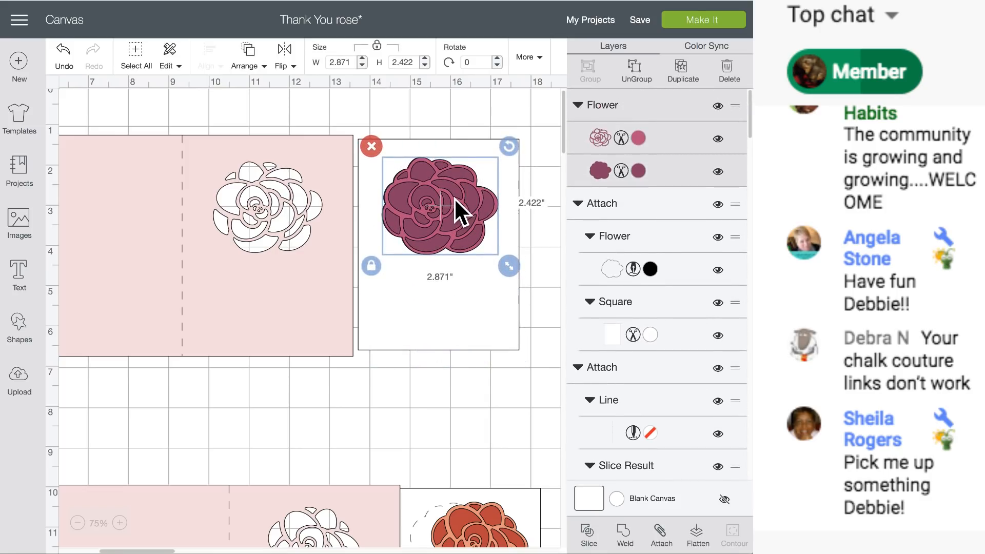
key("ctrl+z")
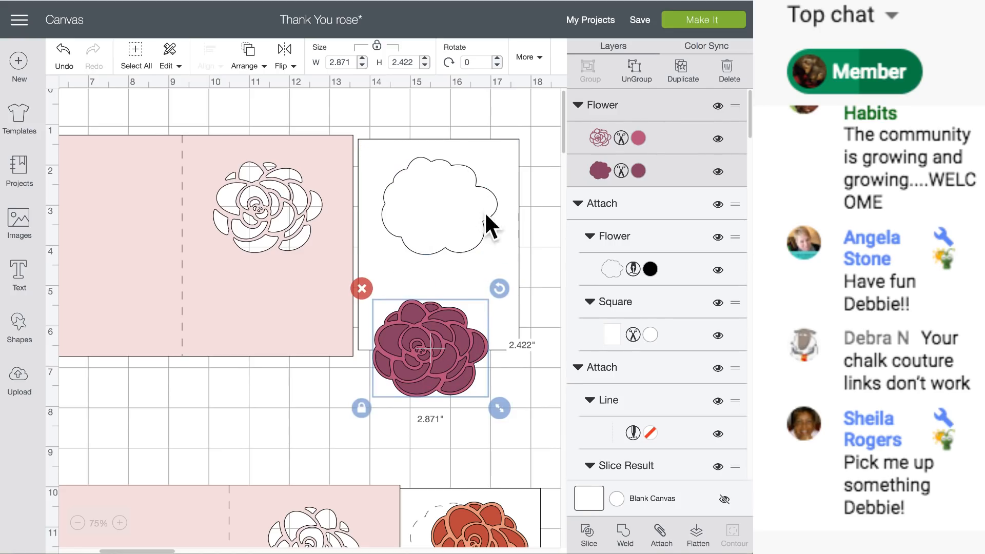
left_click_drag(452, 352, 463, 213)
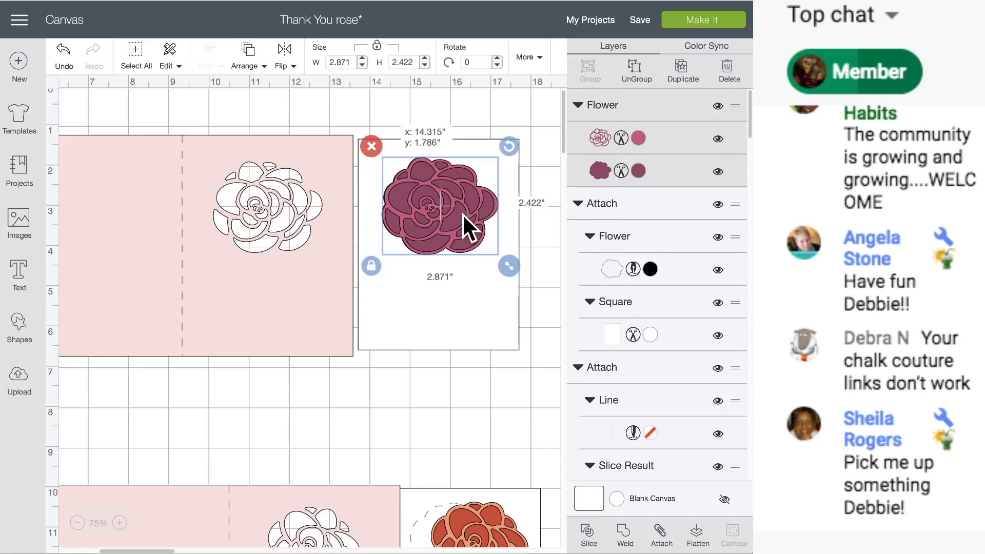
Step: Bring the card base to the front, lay it over the insert to check the rose alignment, and move it back beside the insert
left_click_drag(260, 308, 315, 308)
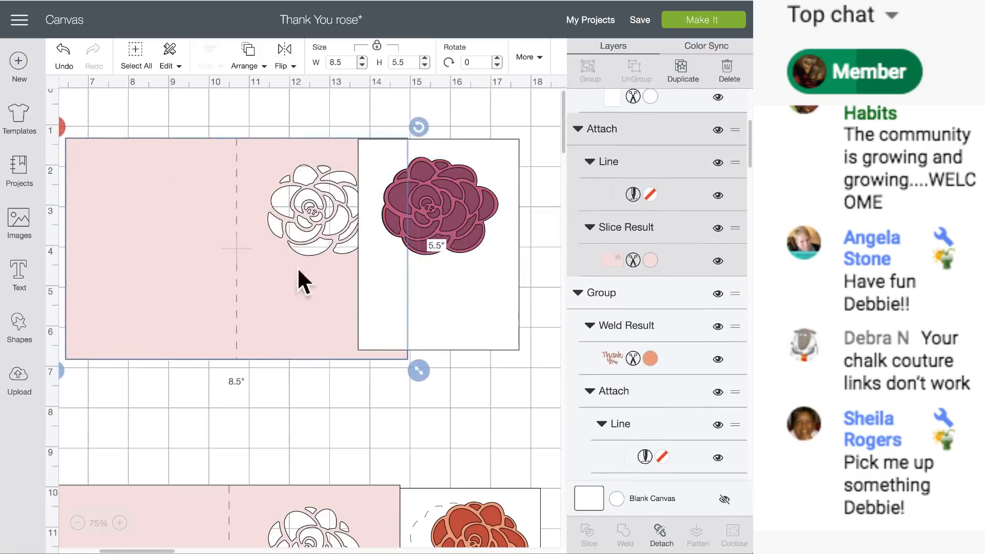
left_click(248, 64)
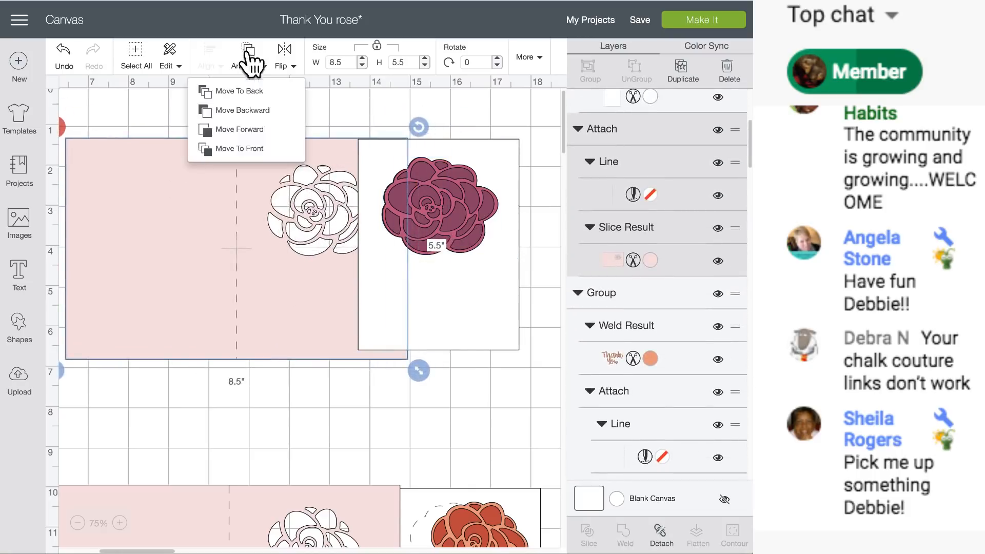
left_click(255, 148)
left_click_drag(287, 330, 404, 325)
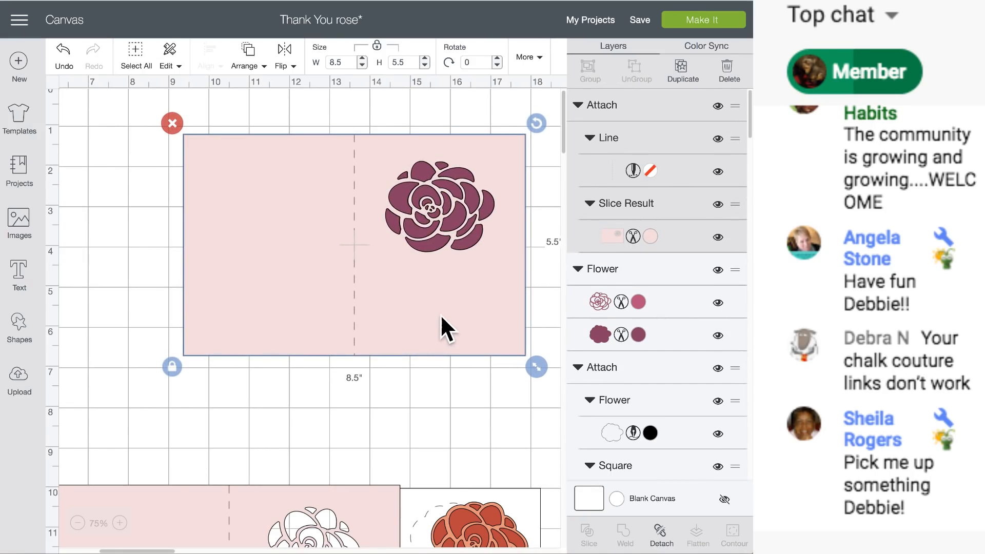
left_click_drag(486, 321, 326, 318)
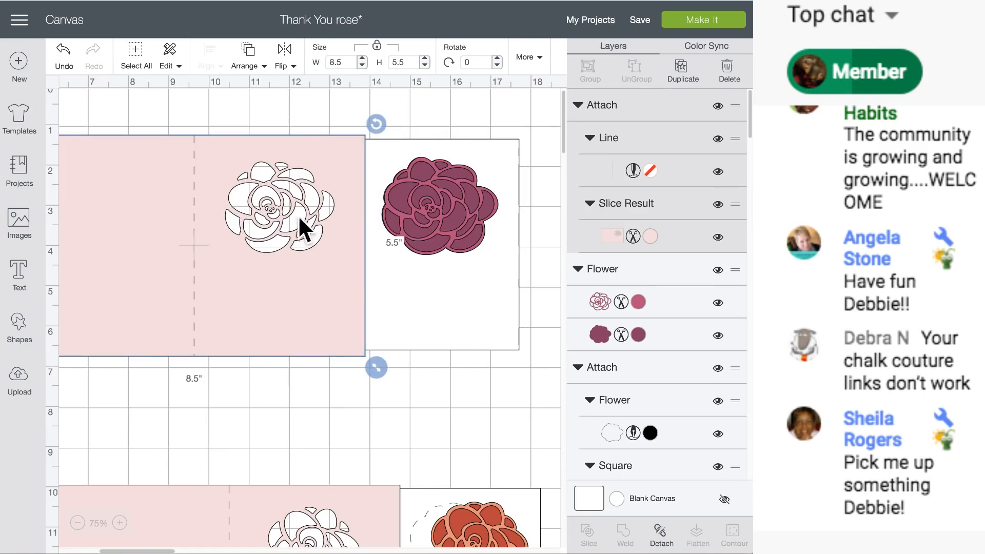
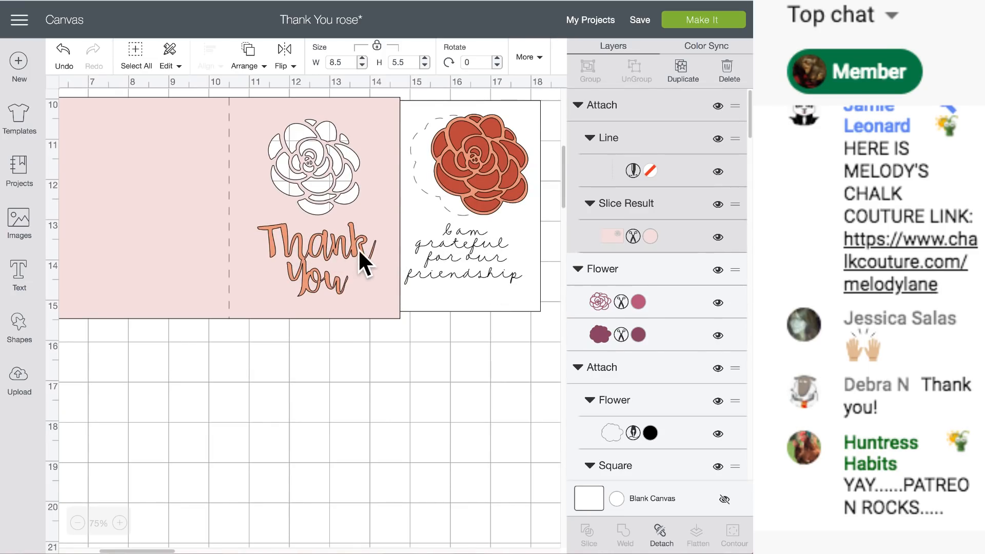
Step: Add a two-line text reading "Thank You" and place it in the empty canvas area beside the card base
scroll(319, 252, "up", 8)
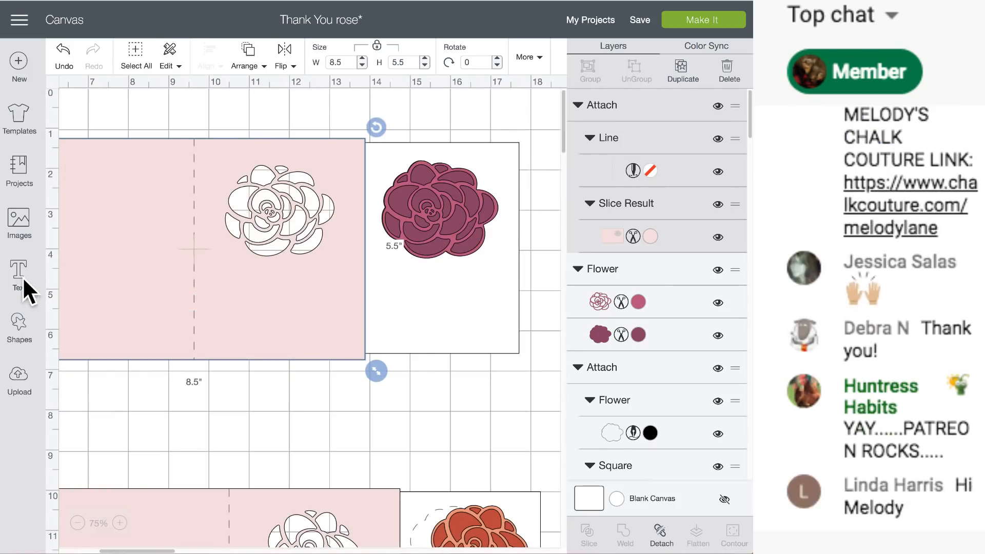
left_click(20, 277)
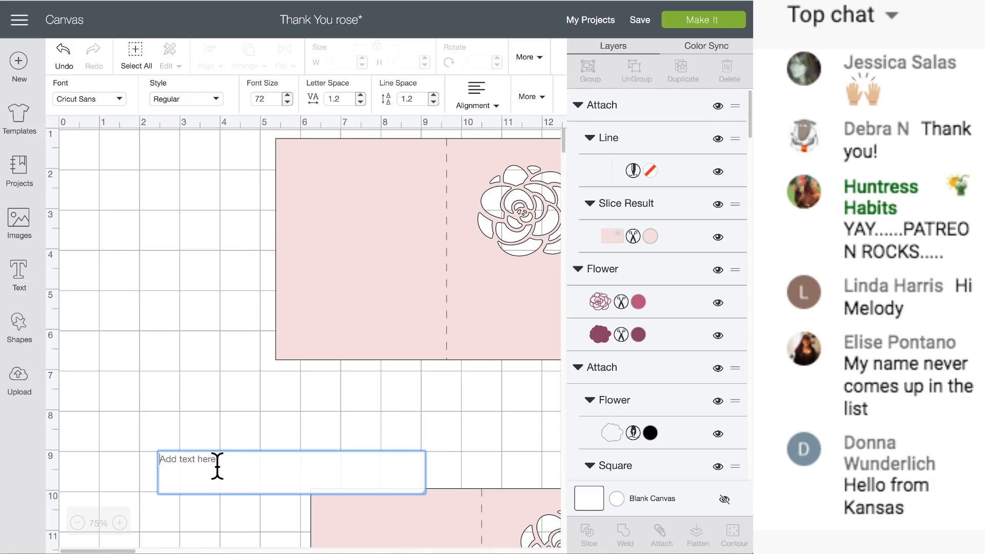
type("Thank ")
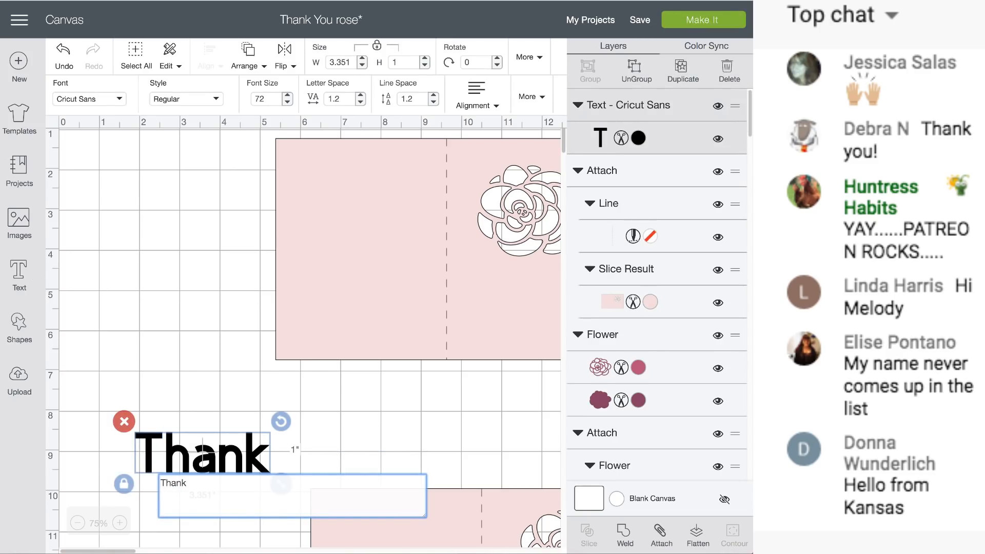
type("You")
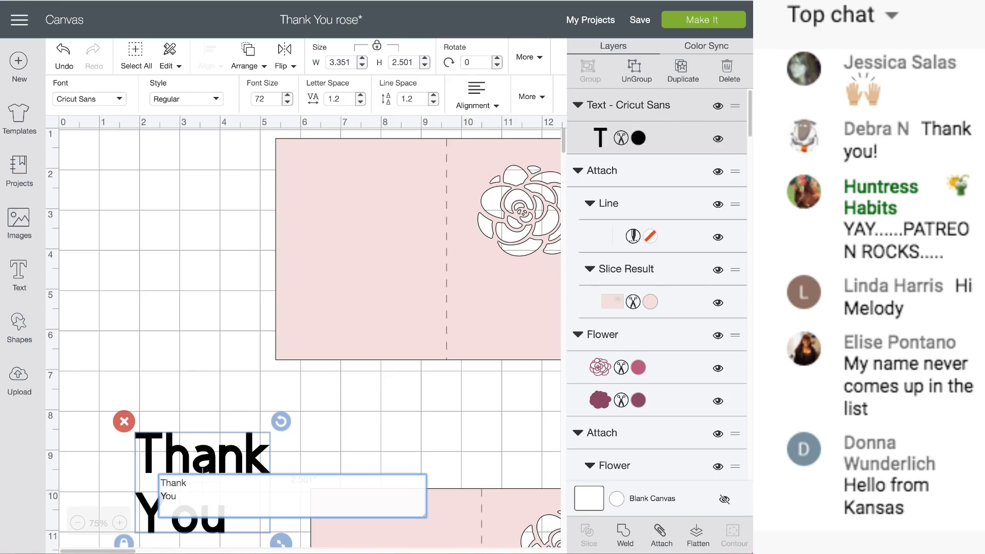
scroll(261, 414, "down", 2)
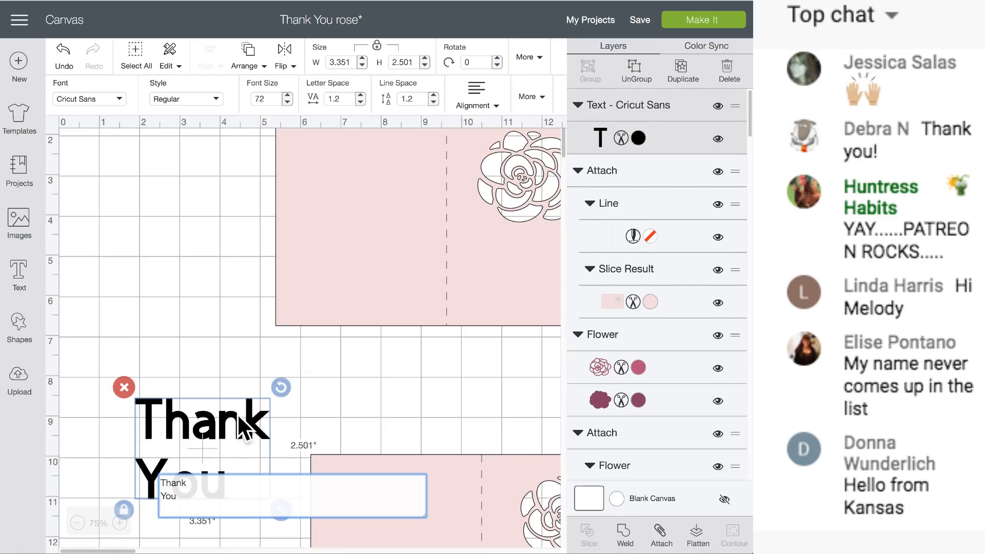
left_click_drag(236, 413, 210, 289)
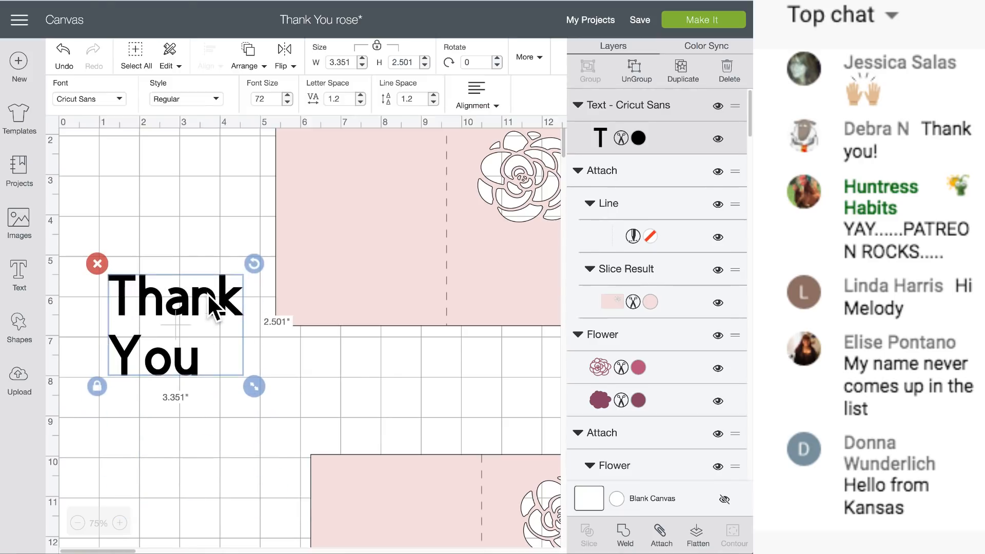
Step: Search the fonts for "bab" and apply the Babette font to the "Thank You" text
left_click(122, 105)
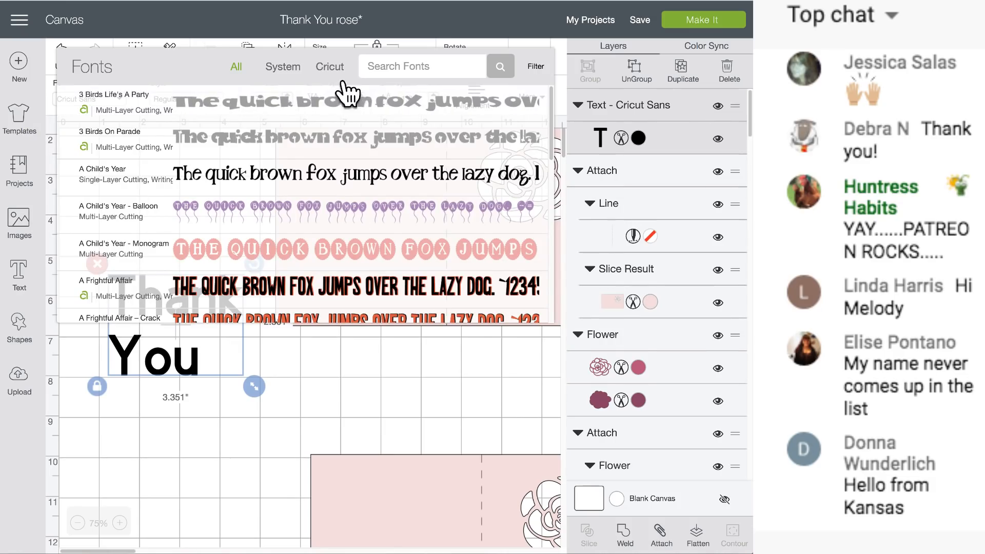
left_click(408, 65)
type("bab")
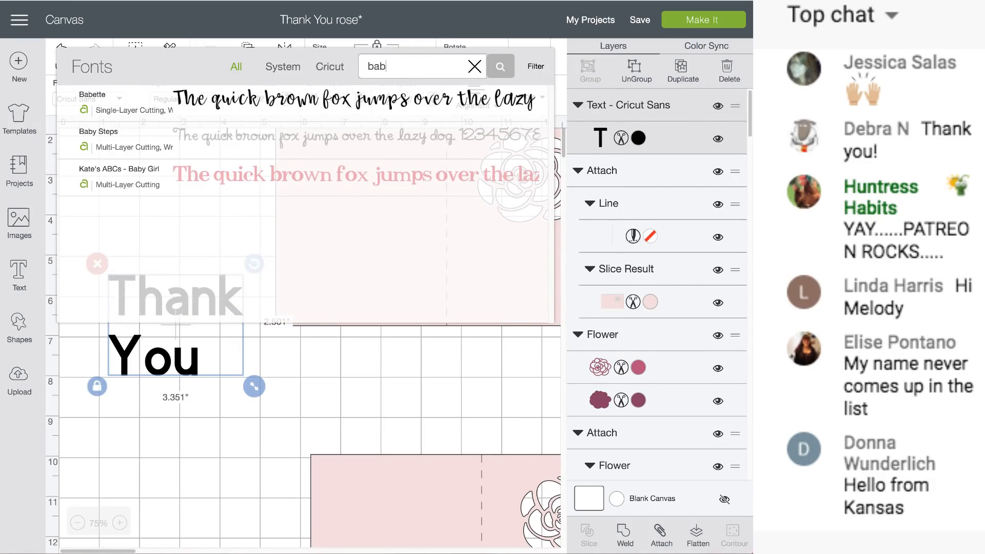
left_click(301, 108)
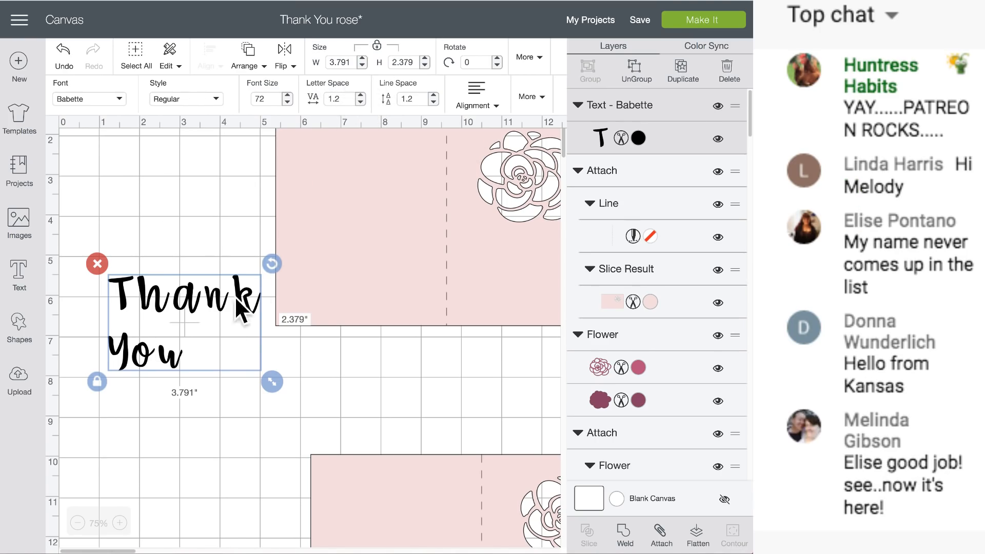
Step: Reduce the letter spacing of the "Thank You" text to -0.5 so the script letters join
left_click(361, 102)
left_click(361, 102)
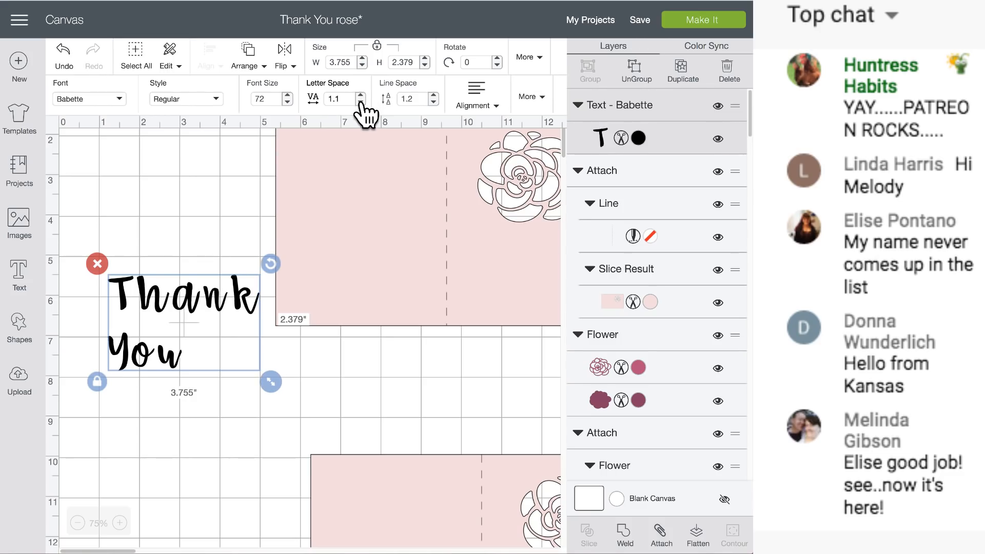
left_click(361, 102)
left_click(361, 102)
left_click(361, 102)
left_click(361, 102)
left_click(361, 102)
left_click(361, 102)
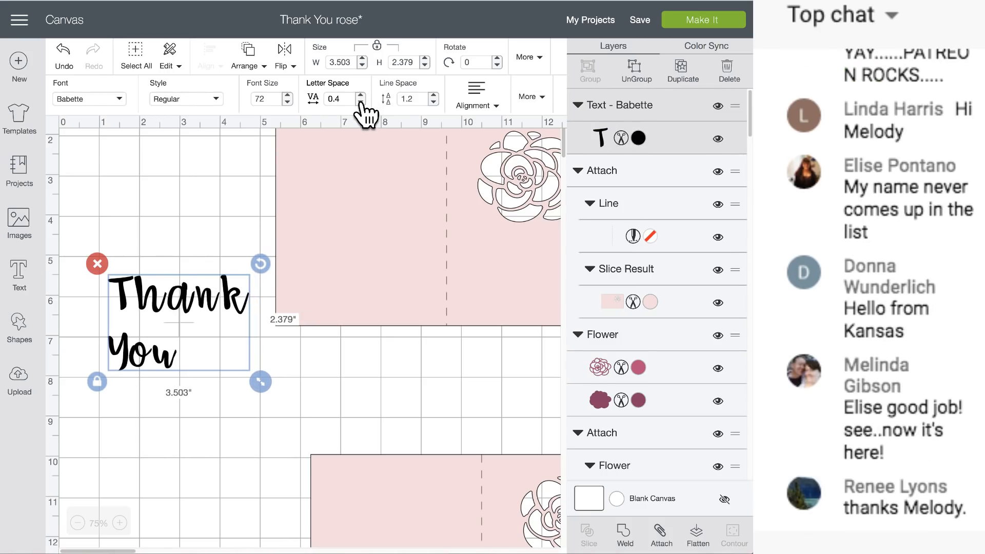
left_click(361, 102)
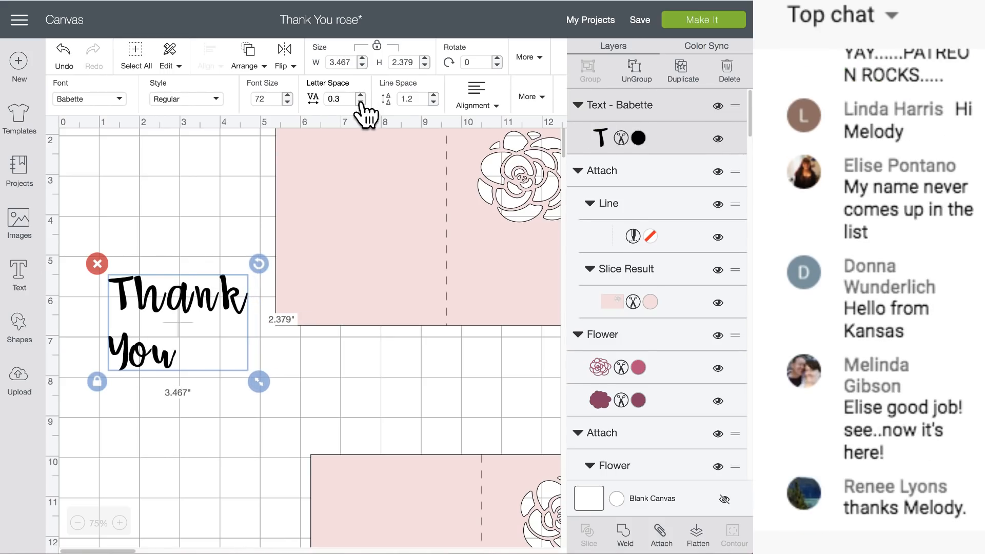
left_click(361, 102)
left_click(361, 102)
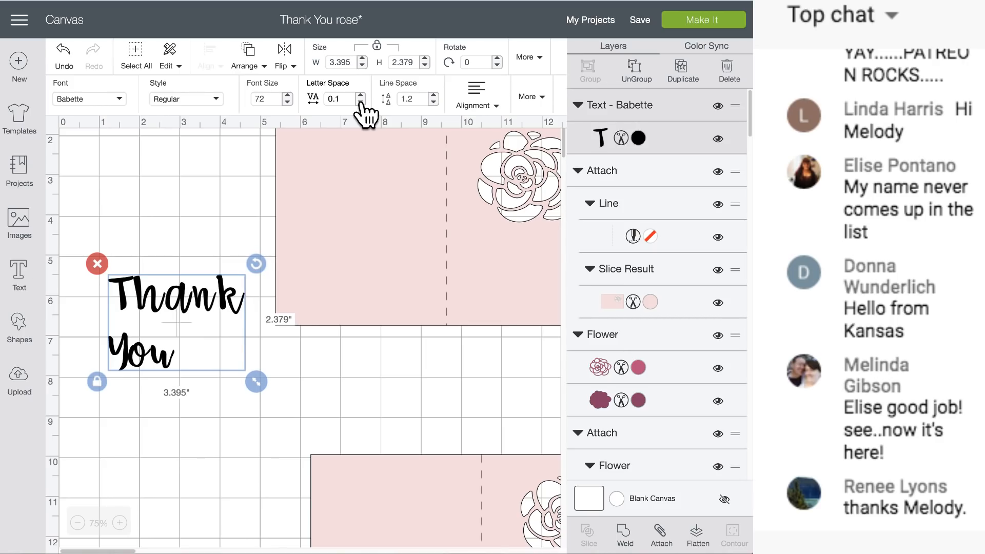
left_click(361, 102)
left_click(361, 102)
left_click(361, 102)
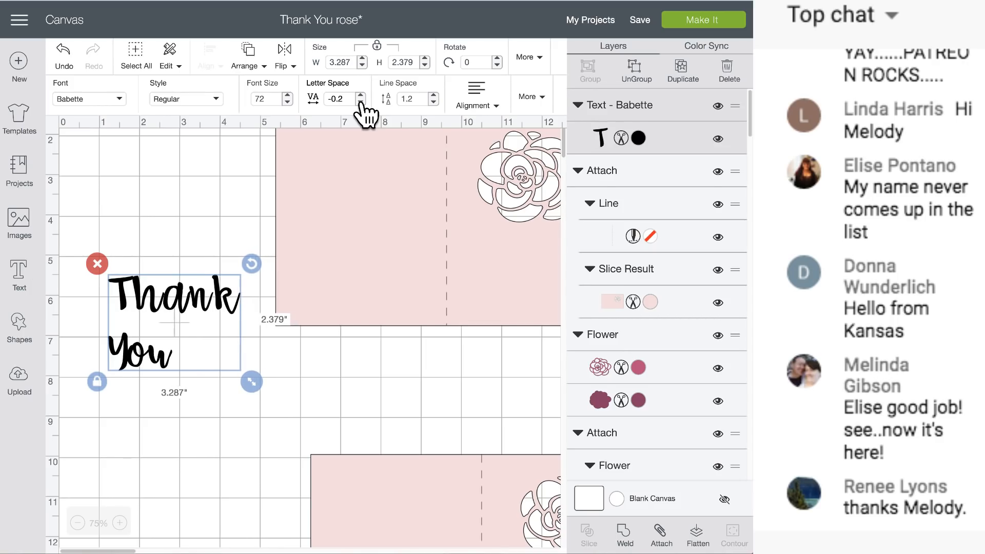
left_click(361, 102)
left_click(361, 102)
left_click(361, 102)
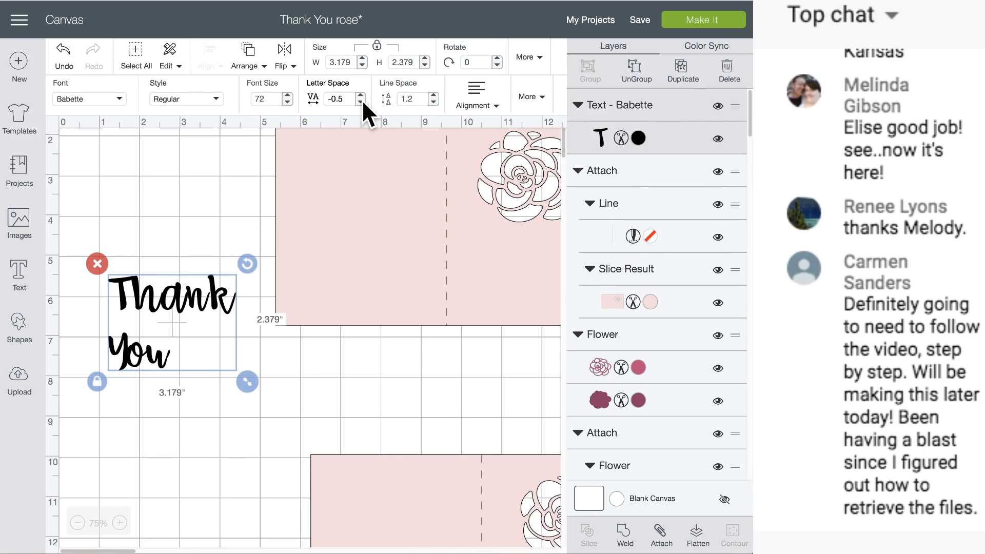
Step: Reduce the letter space of the "Thank You" text to -0.8
left_click(361, 102)
left_click(361, 102)
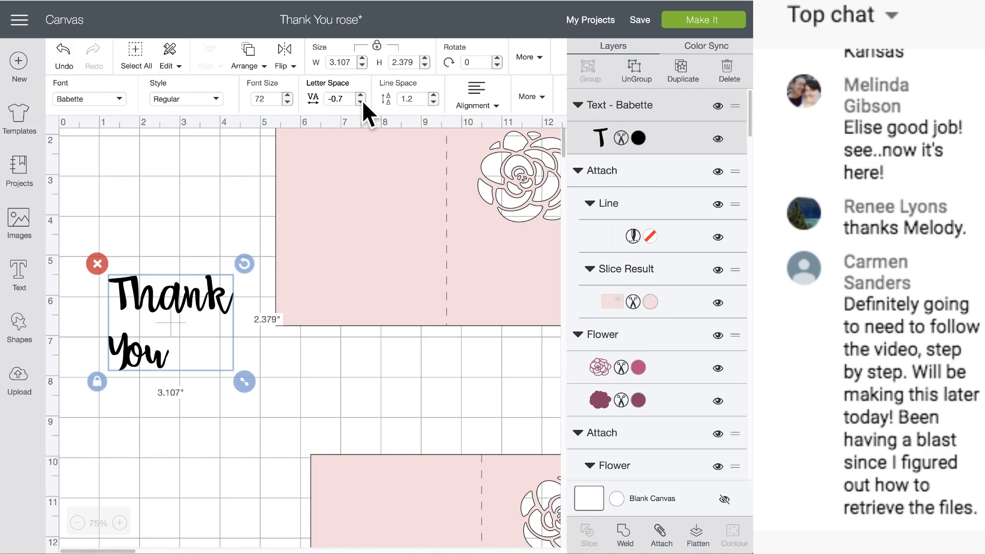
left_click(362, 101)
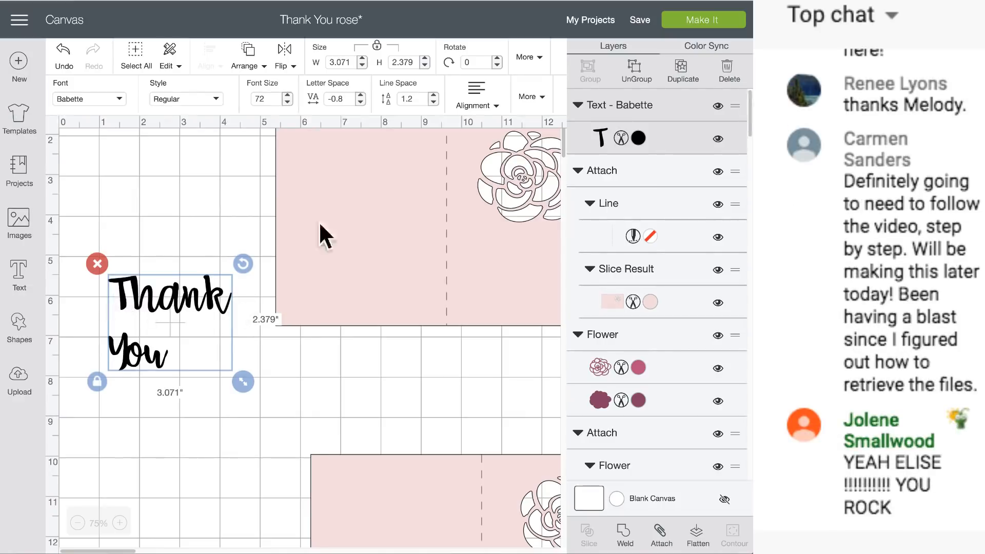
Step: Ungroup the "Thank You" text to lines and move "You" until it is roughly centred beneath "Thank"
left_click(531, 98)
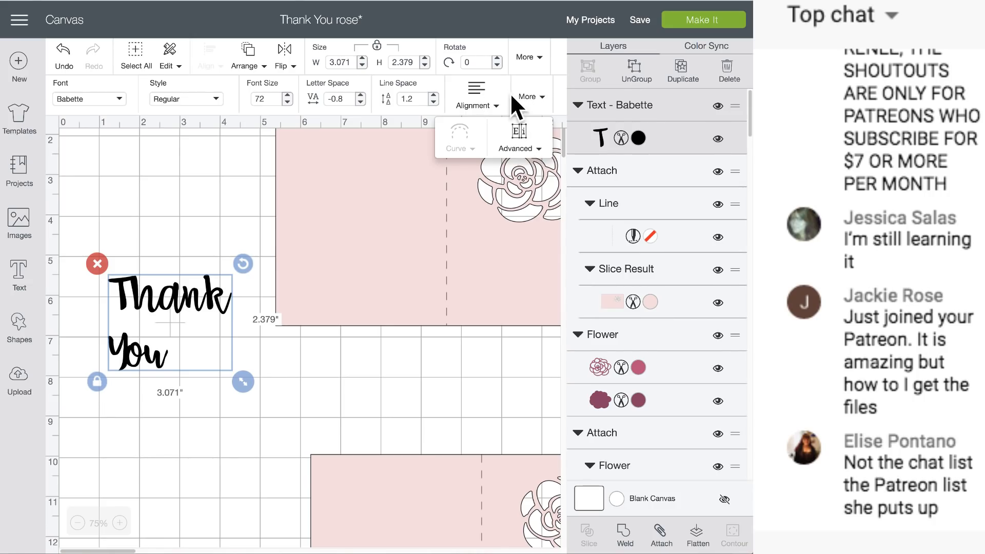
left_click(528, 148)
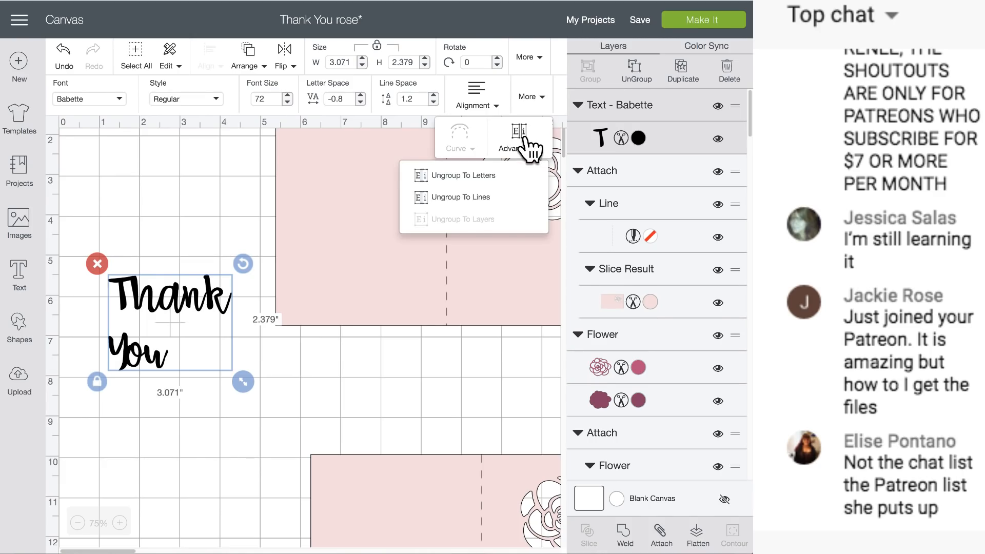
left_click(476, 199)
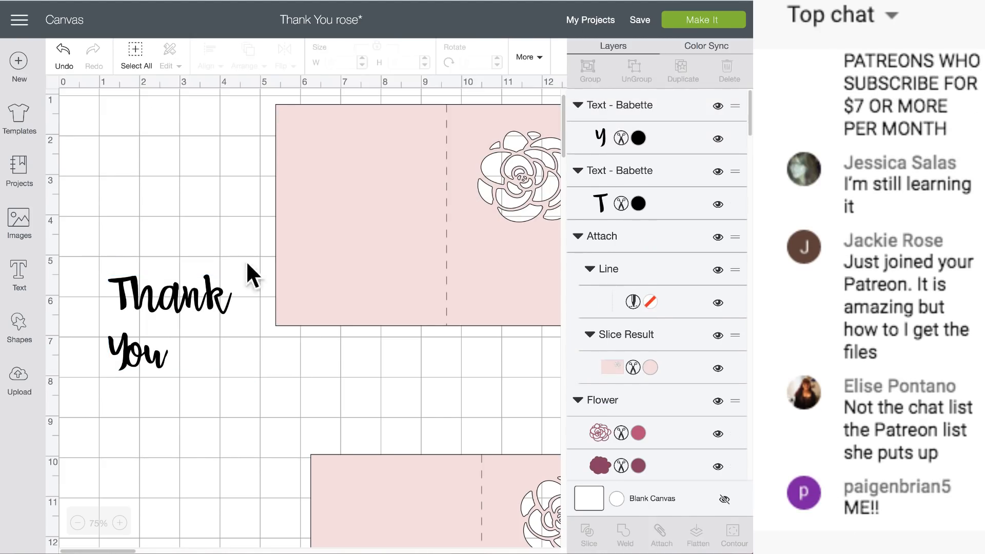
left_click_drag(138, 356, 160, 360)
Step: Ungroup the word "Thank" into separate letters and weld them together into one shape
left_click(174, 301)
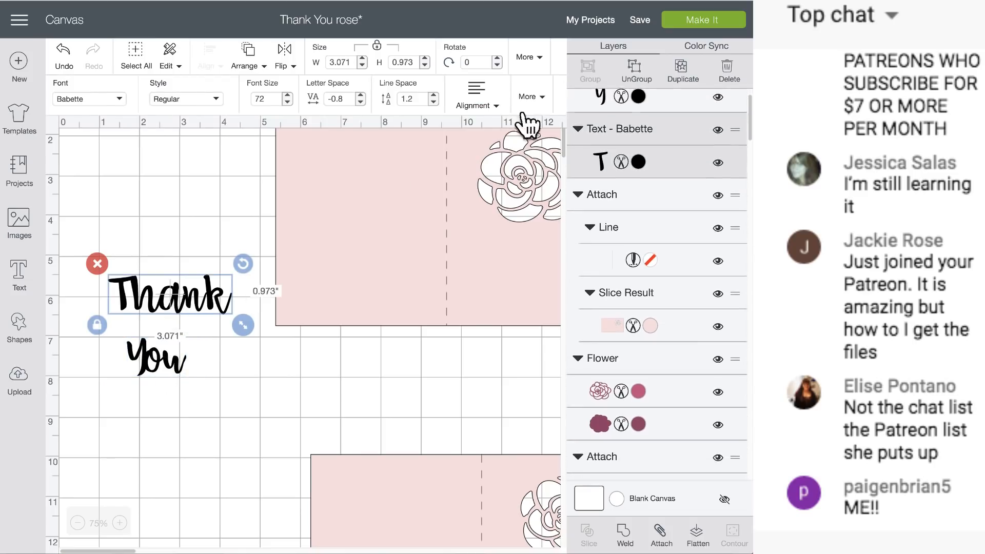
left_click(635, 72)
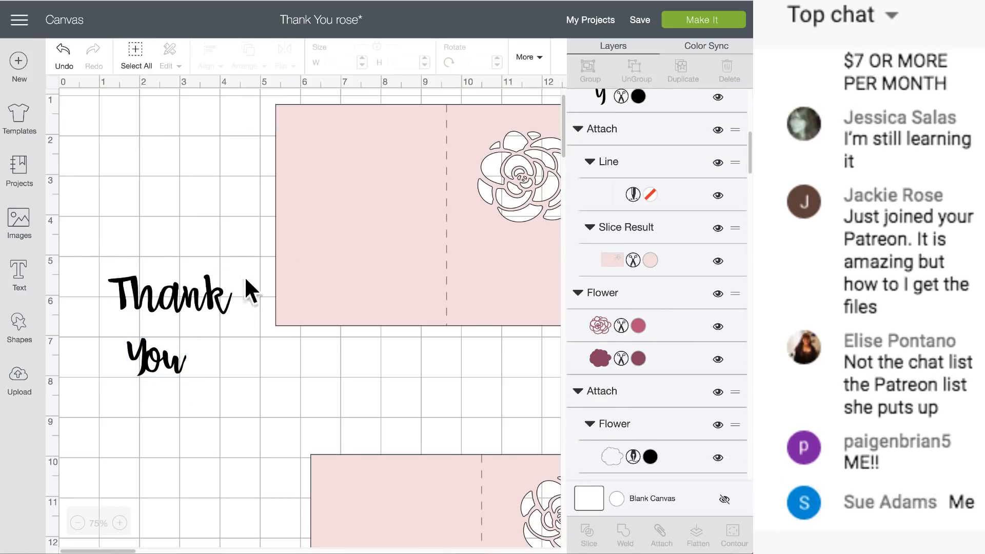
left_click(217, 284)
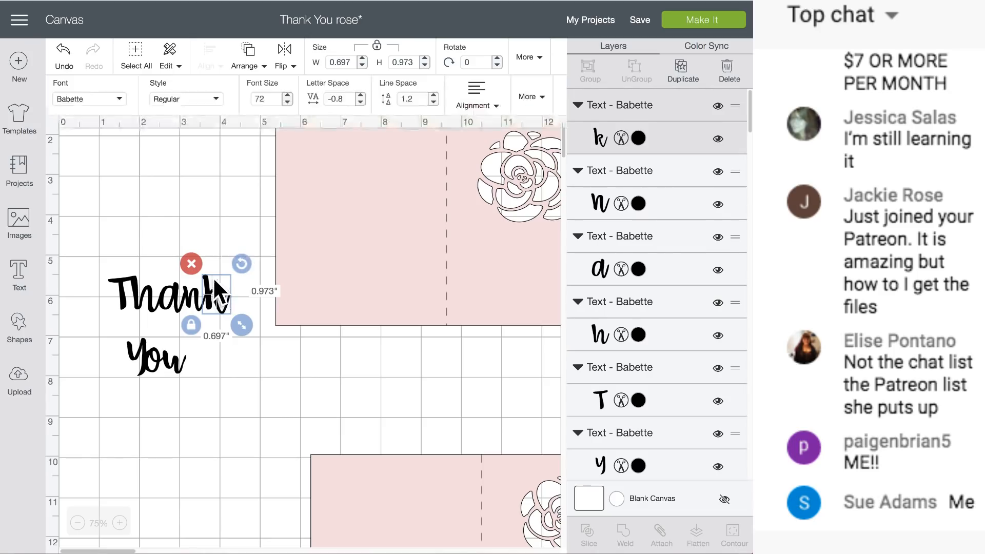
left_click(199, 201)
left_click_drag(99, 257, 244, 325)
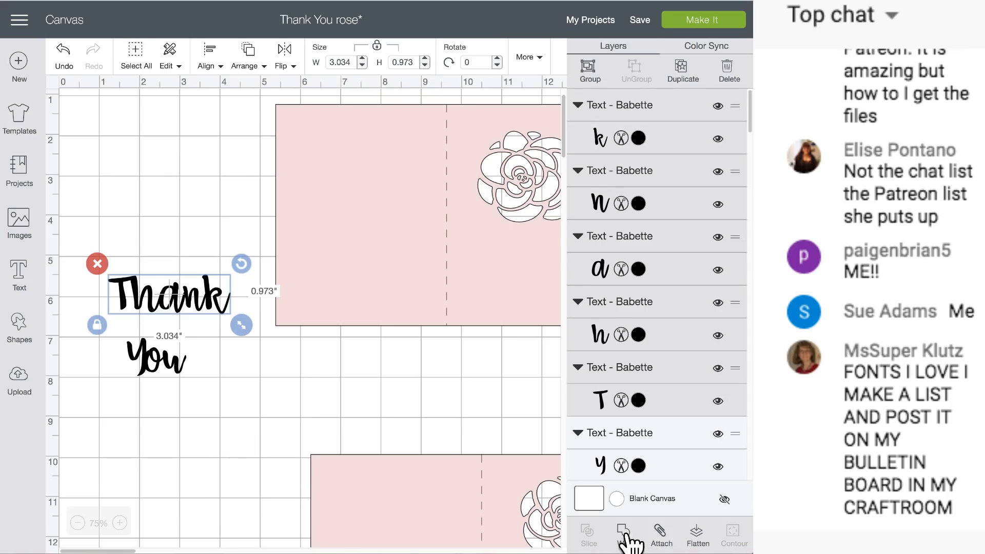
left_click(626, 535)
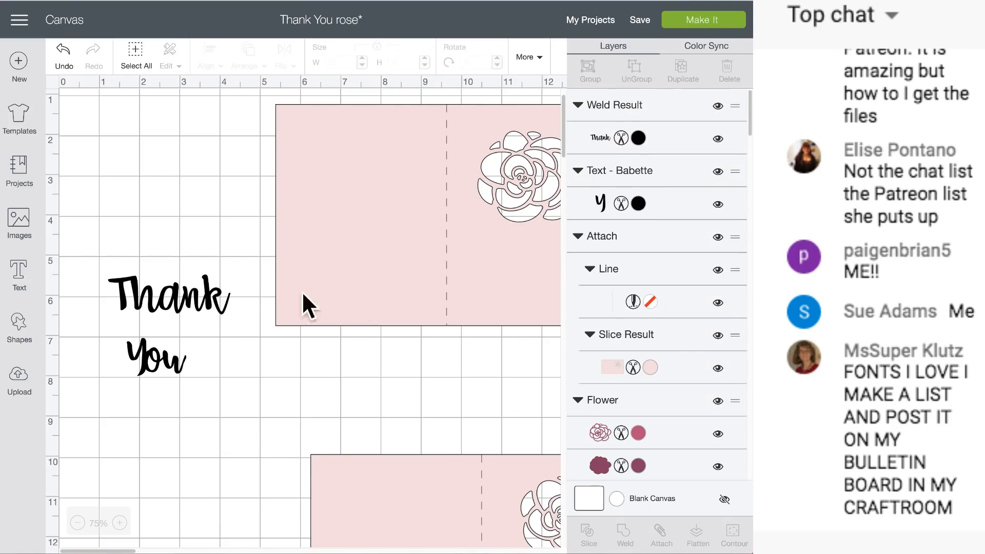
Step: Ungroup the word "You" into separate letters and weld them together into one shape
left_click(218, 302)
left_click(163, 359)
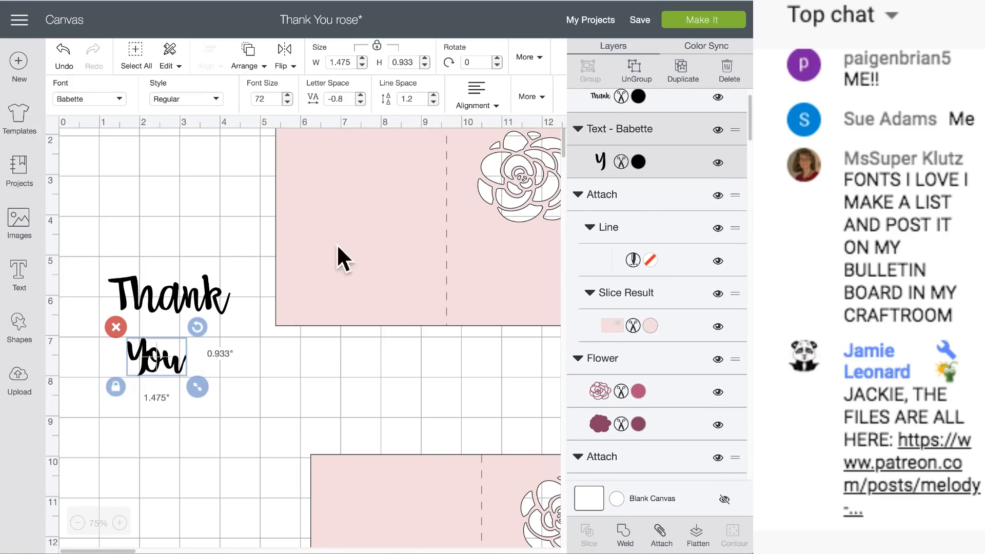
left_click(636, 69)
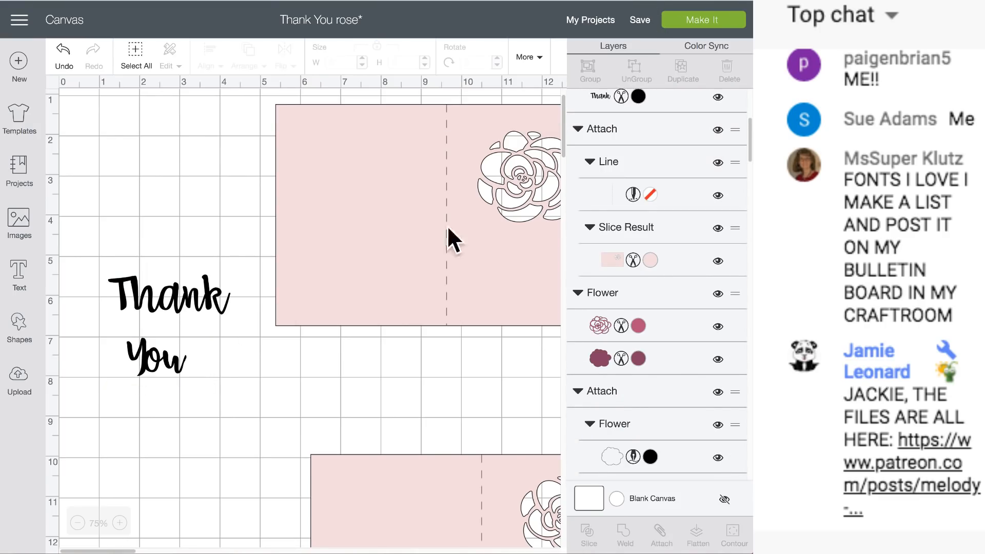
left_click(136, 359)
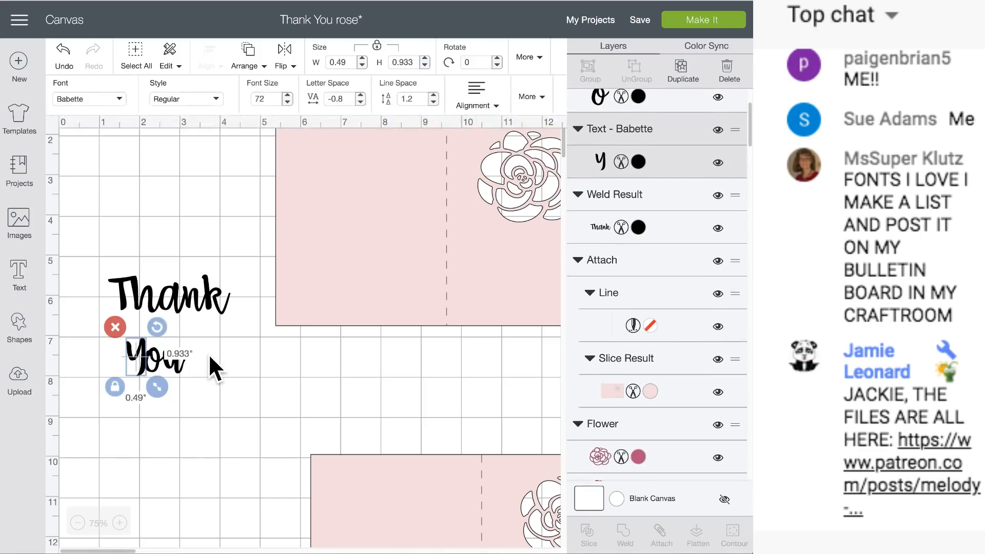
left_click_drag(209, 353, 112, 356)
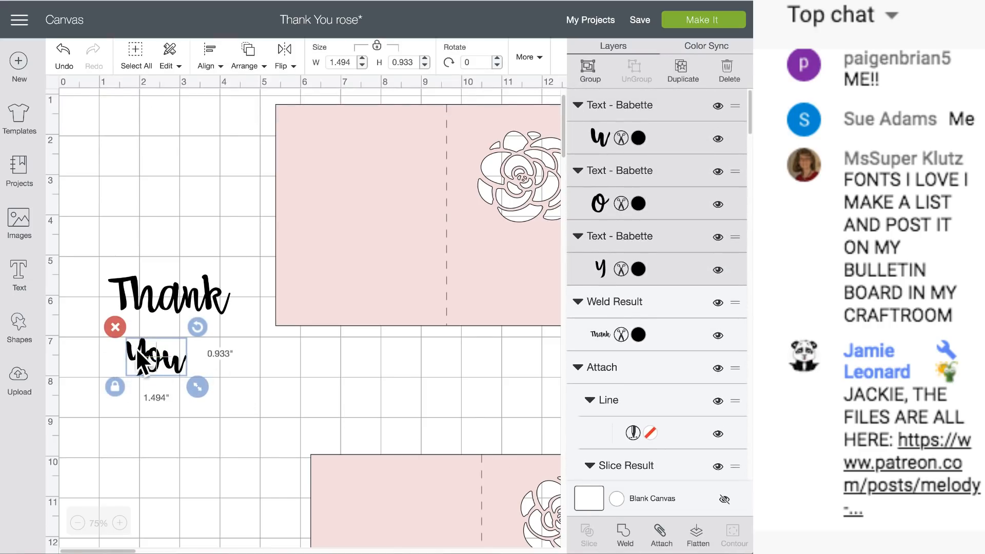
left_click(629, 530)
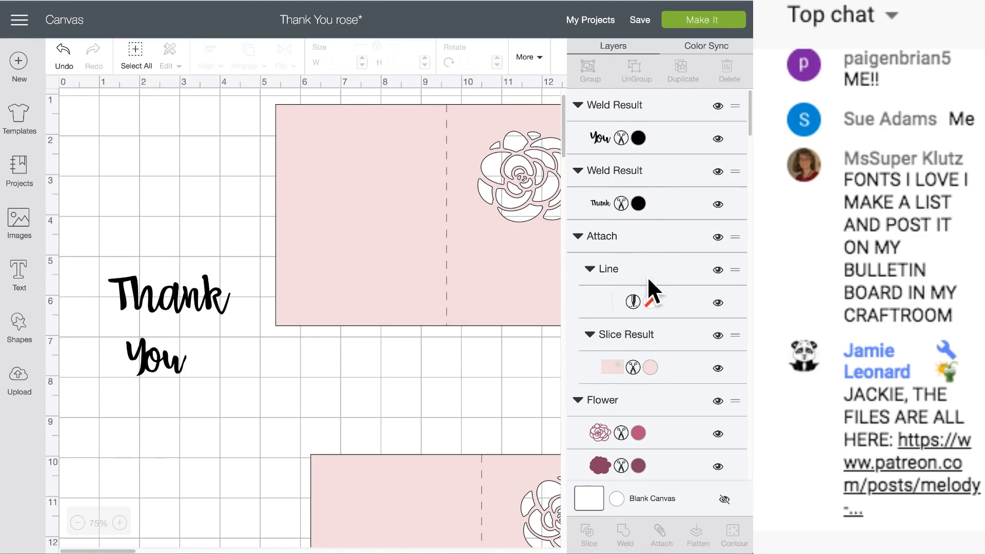
Step: Undo the weld of "You" and reweld its letters with the "o" recolored pink
left_click(64, 52)
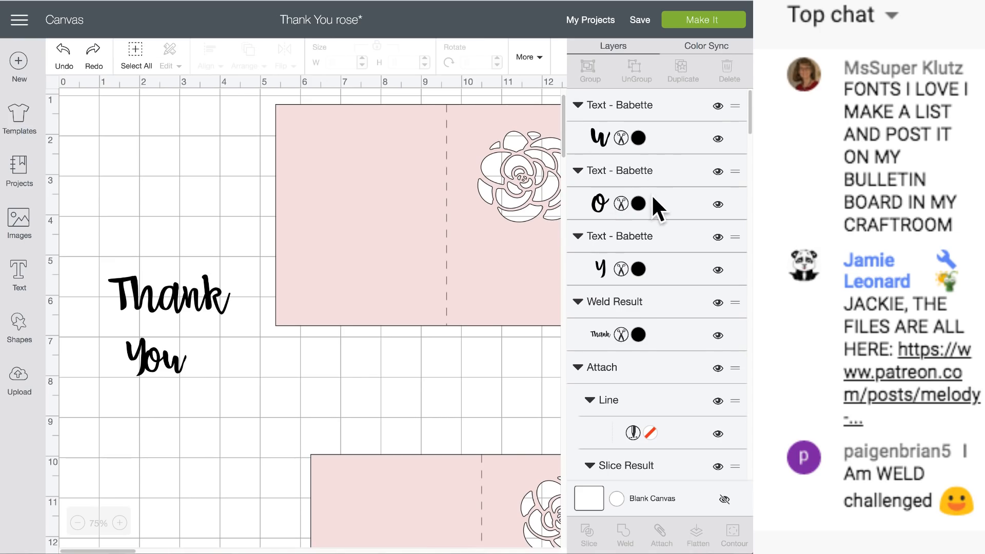
left_click(638, 202)
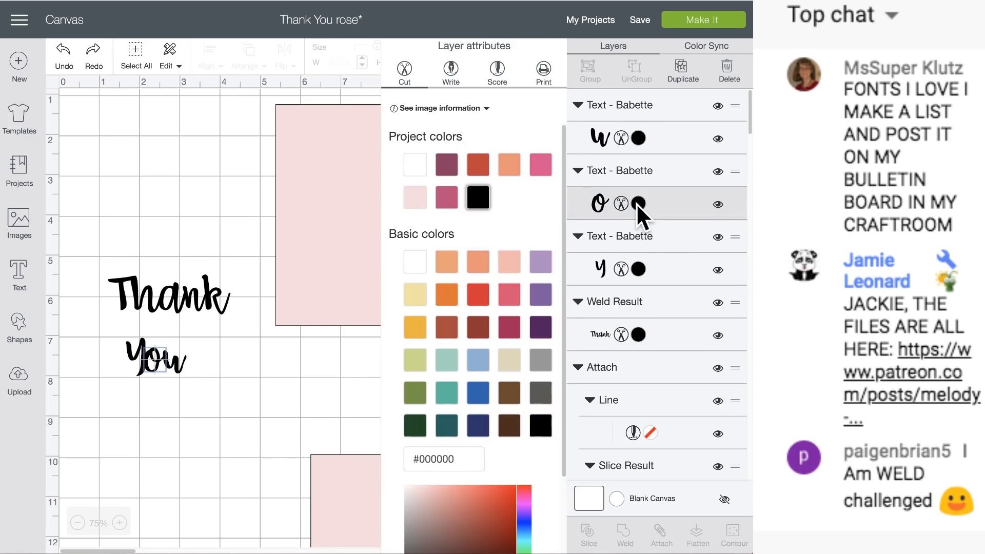
left_click(540, 164)
left_click(250, 188)
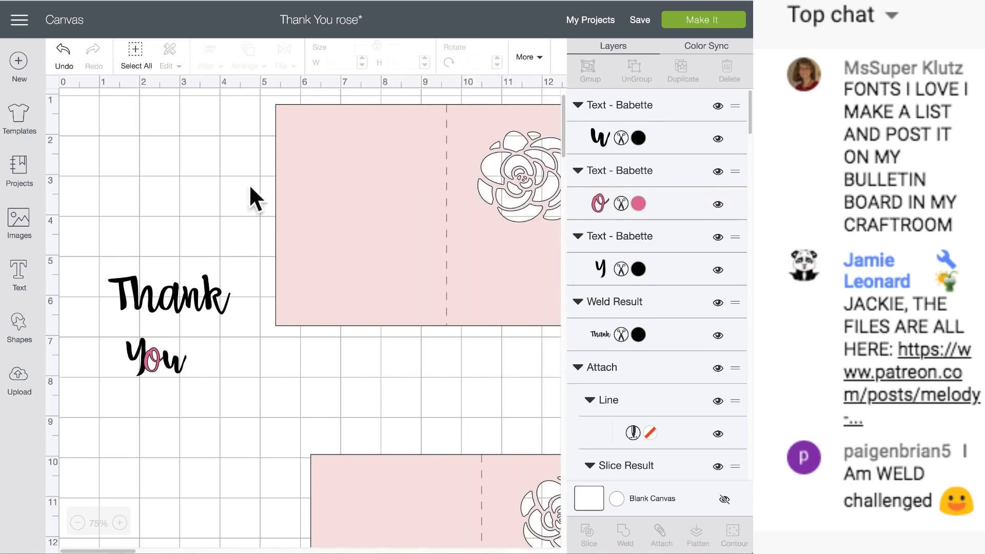
left_click_drag(208, 358, 112, 348)
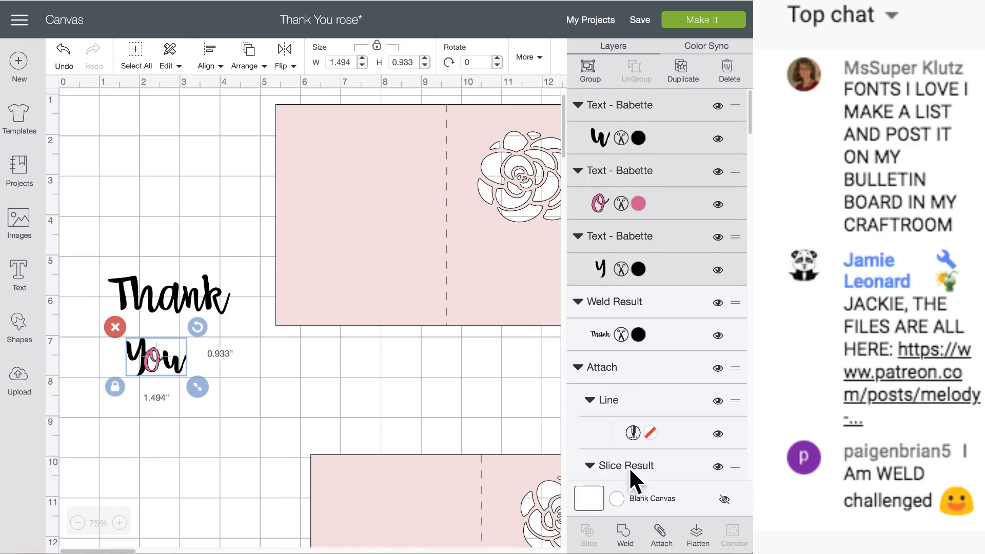
left_click(626, 533)
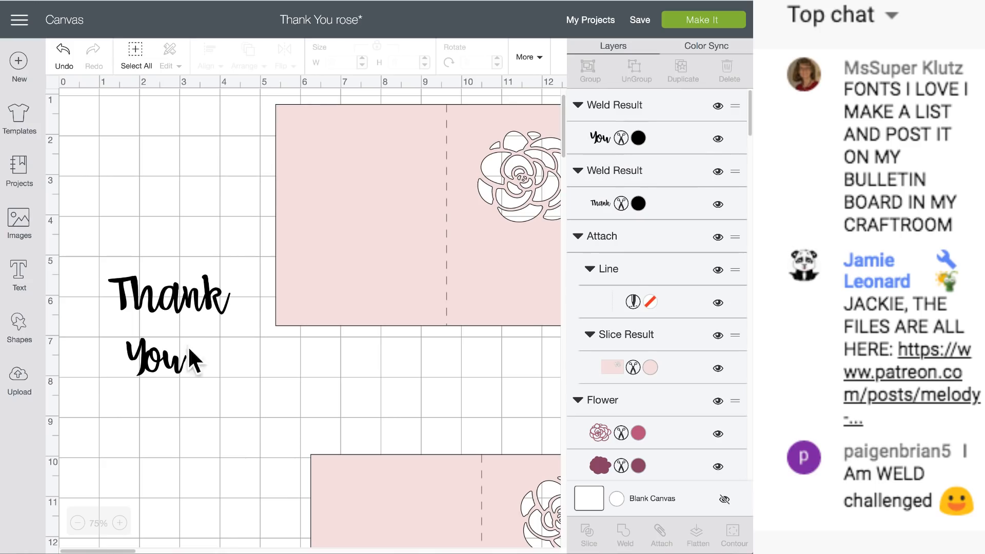
Step: Move "You" up so it overlaps the bottom of "Thank" and weld the two words into one shape
left_click_drag(168, 358, 178, 332)
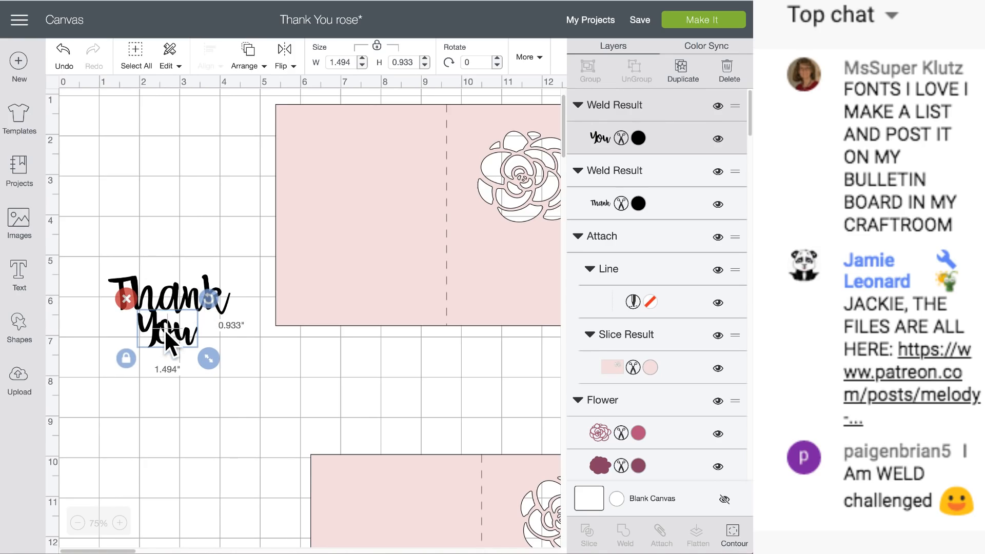
left_click(185, 388)
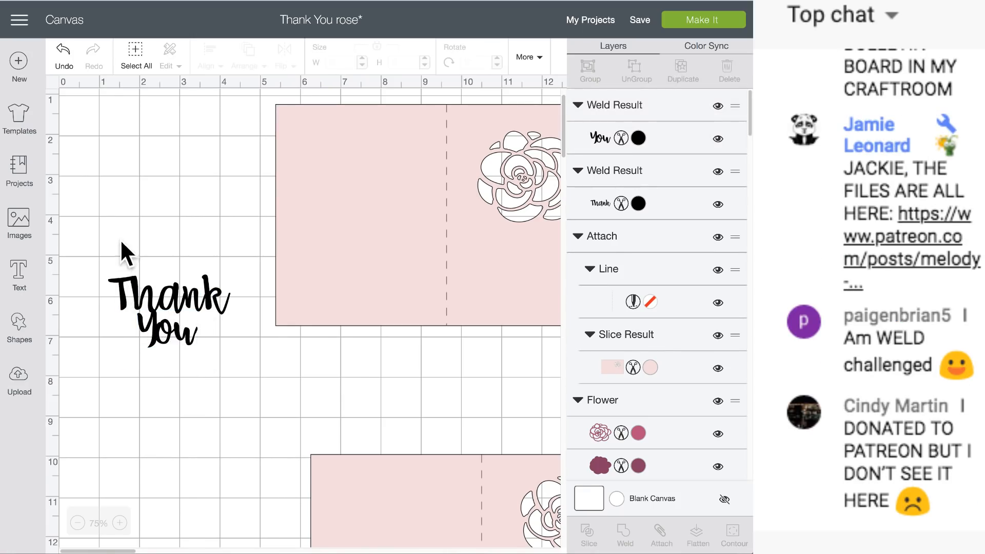
left_click_drag(97, 246, 196, 362)
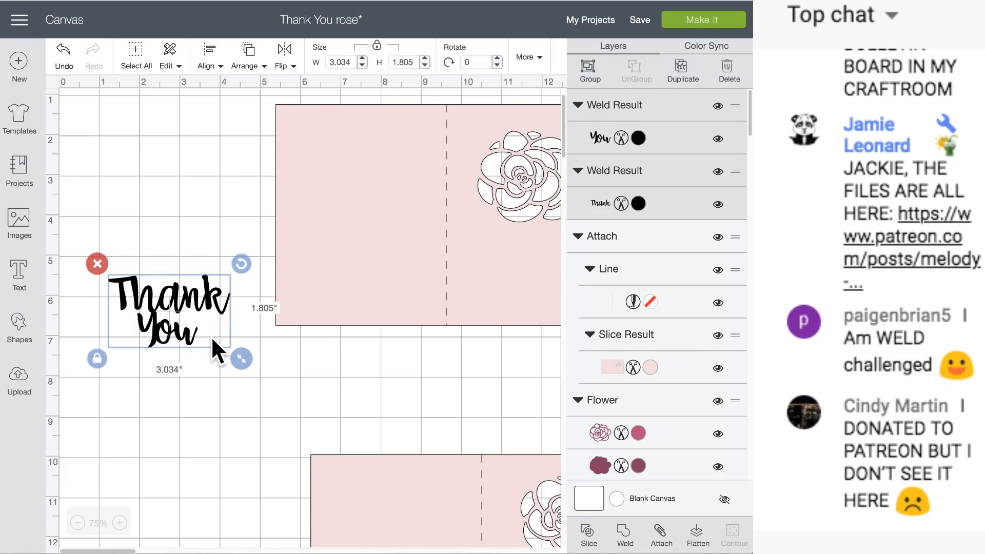
left_click(623, 531)
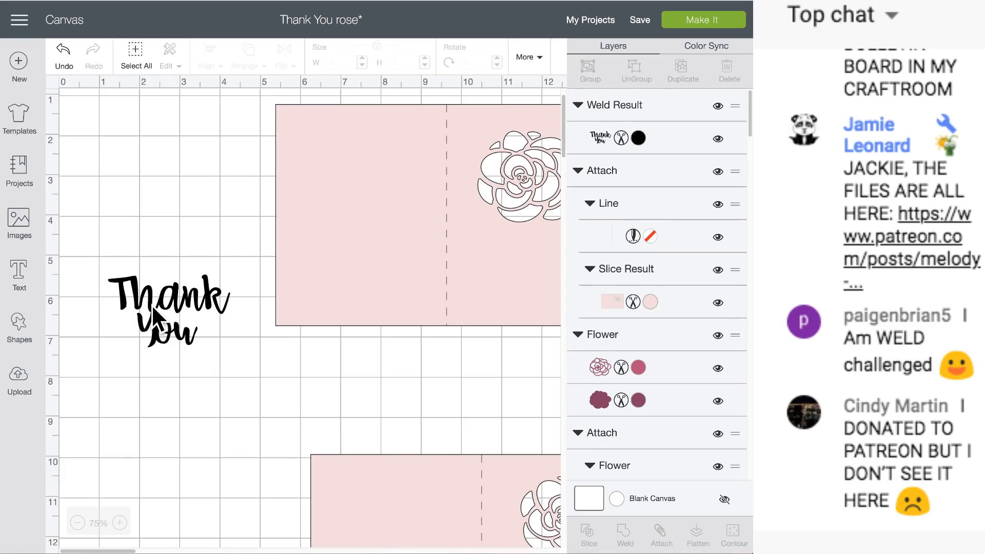
Step: Place the welded "Thank You" beneath the rose cutout on the front of the upper pink card
left_click_drag(159, 313, 517, 273)
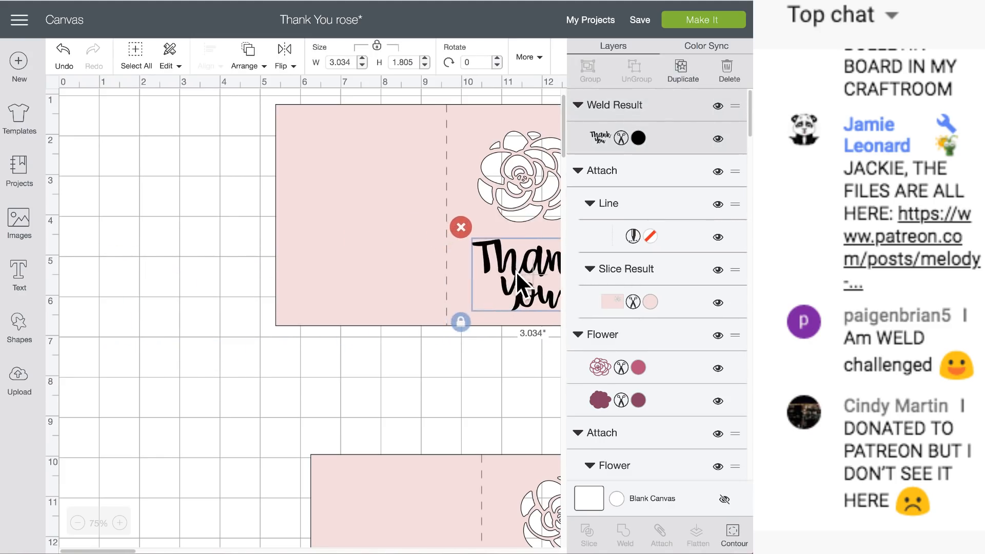
scroll(347, 348, "right", 10)
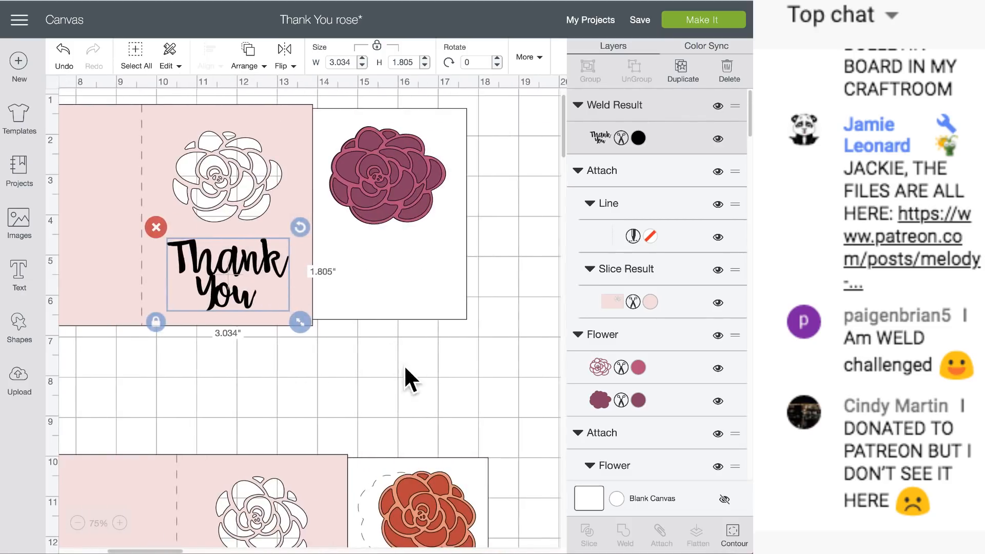
Step: Shift the upper white insert clear of the pink card and realign the purple rose over its drawn outline
scroll(410, 333, "left", 1)
left_click_drag(418, 285, 438, 285)
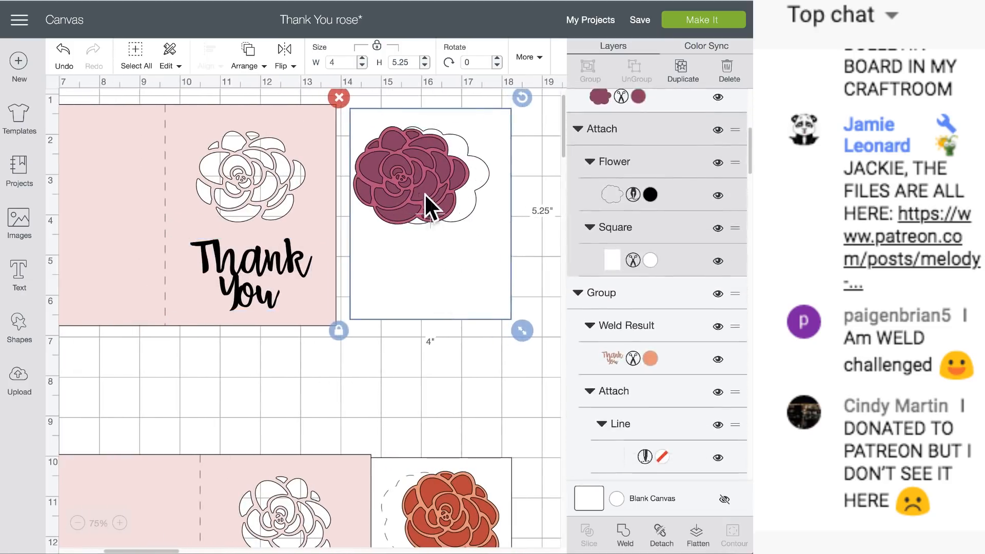
left_click_drag(424, 187, 444, 187)
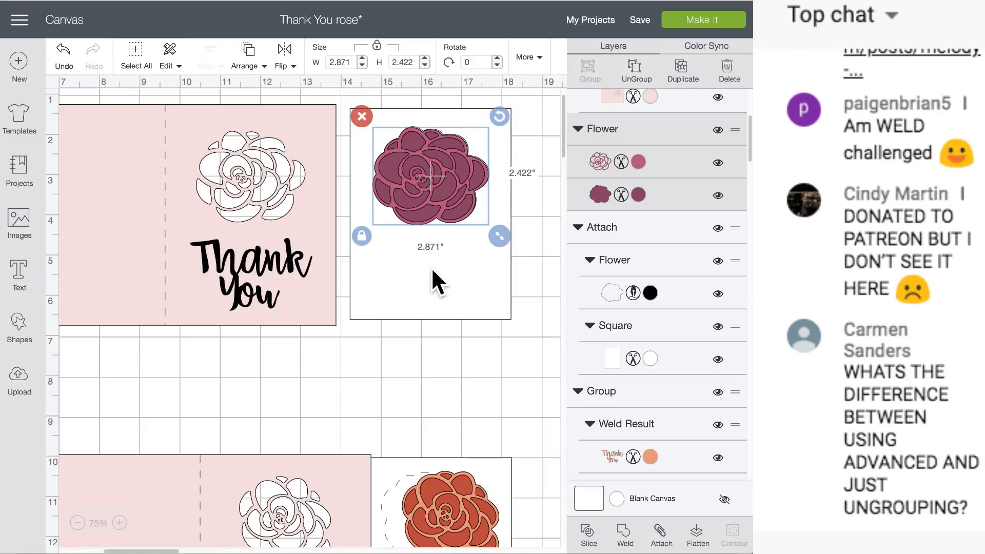
Step: Add a new text object below the upper pink card with "I am" as its first line
scroll(360, 305, "down", 7)
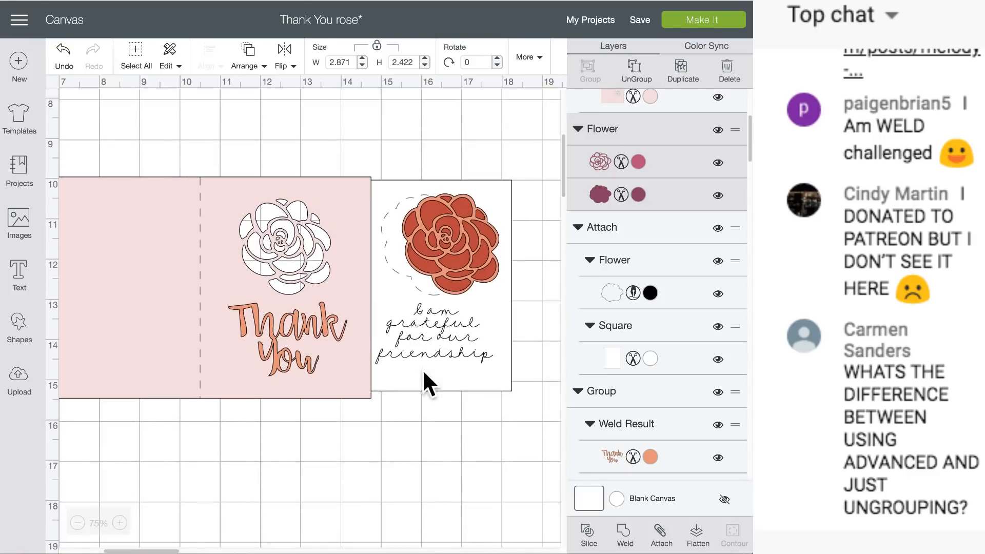
scroll(423, 368, "up", 6)
scroll(423, 369, "left", 7)
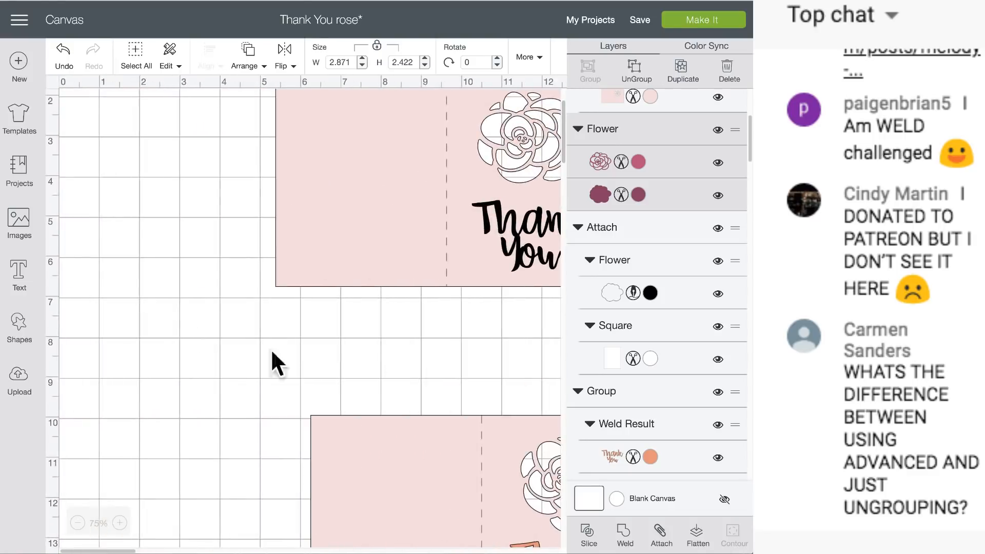
left_click(29, 275)
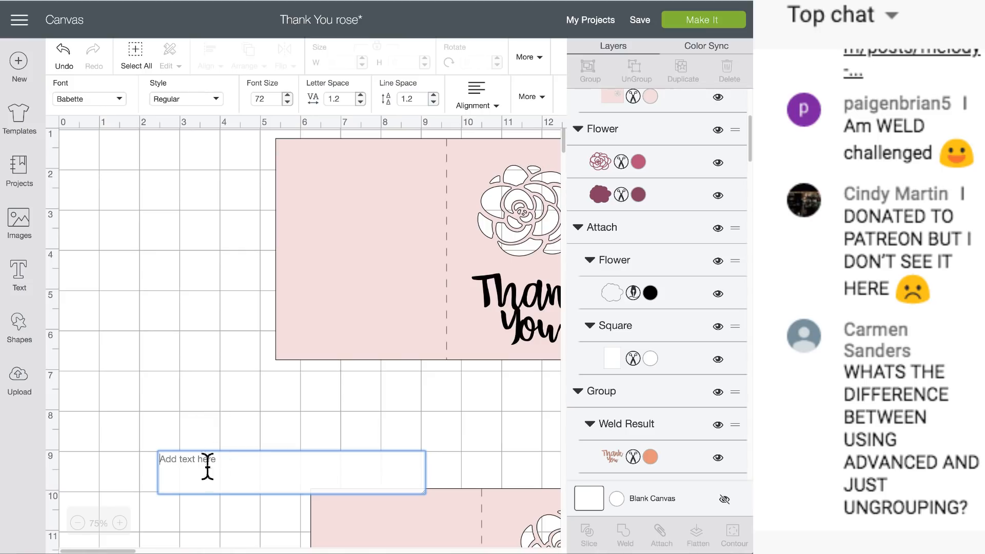
type("I a")
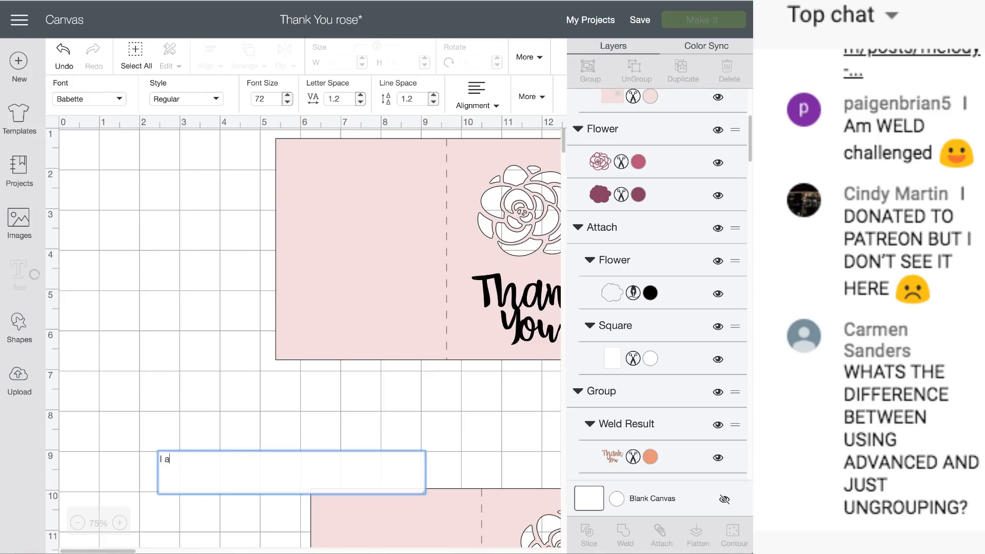
type("m")
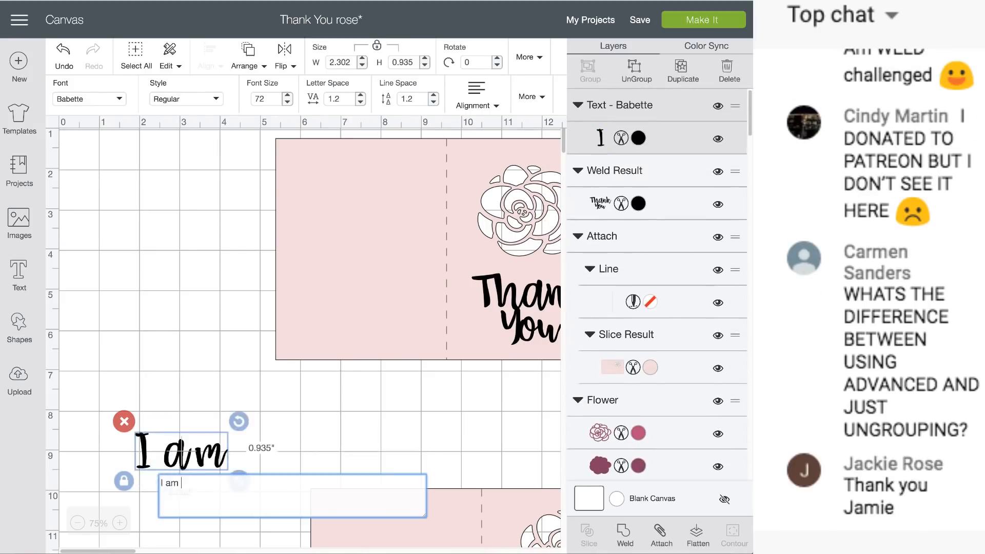
scroll(519, 488, "down", 8)
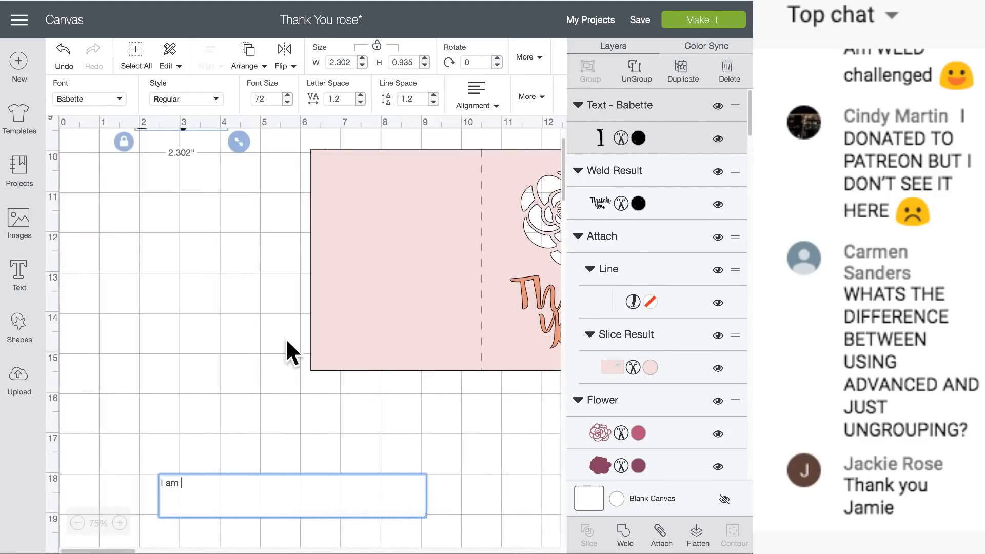
scroll(278, 339, "up", 5)
Step: Continue the message text with "grateful", "for our" and "friendship", each on its own line
key("Return")
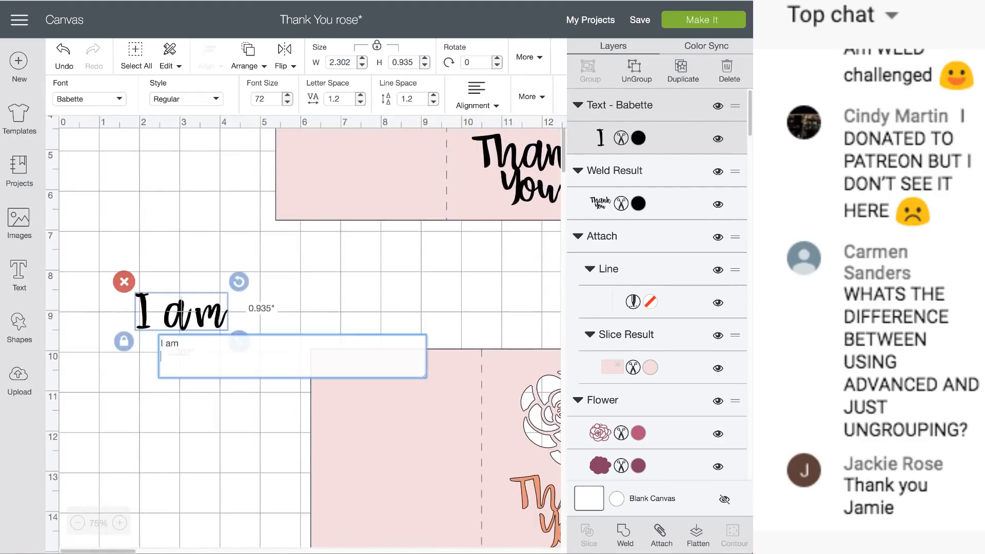
type("G")
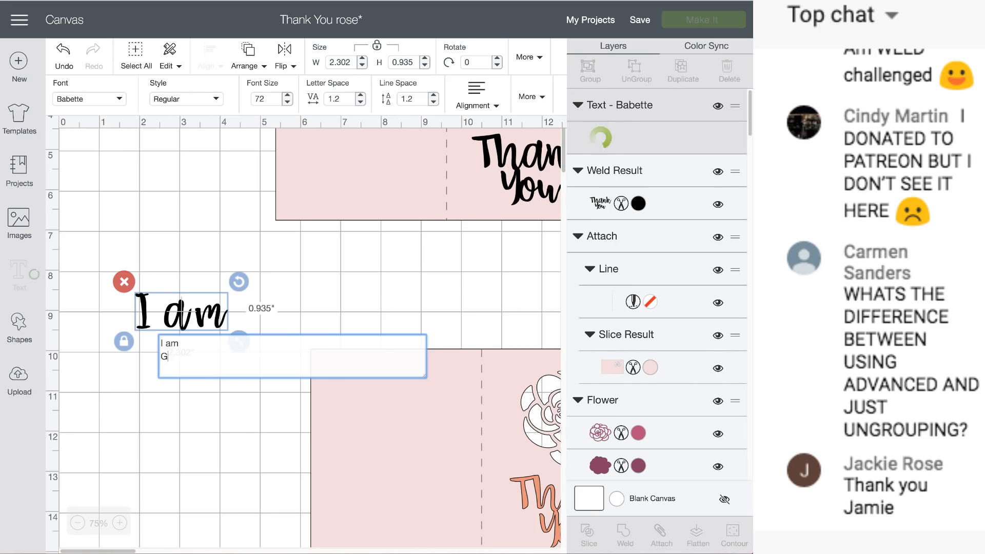
key("BackSpace")
type("grateful ")
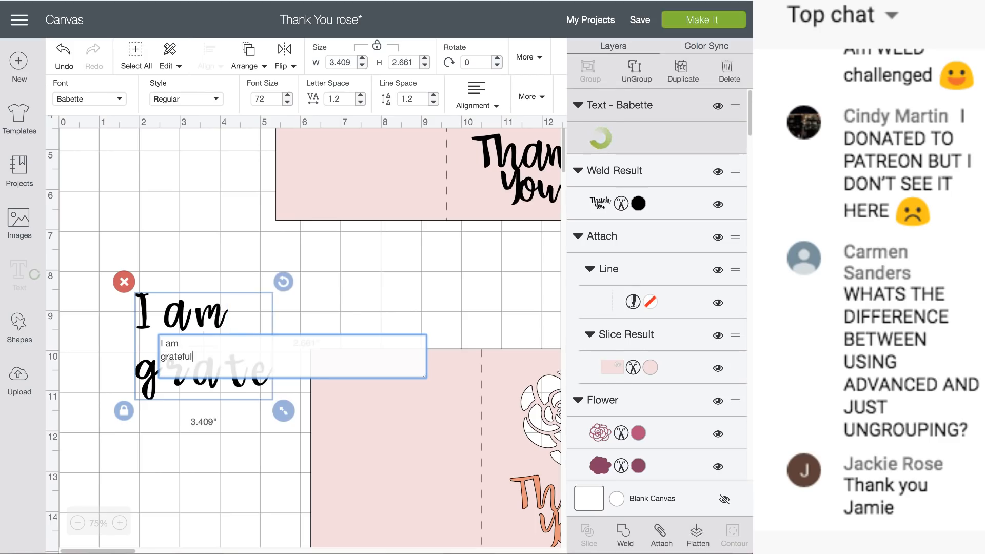
type("for ")
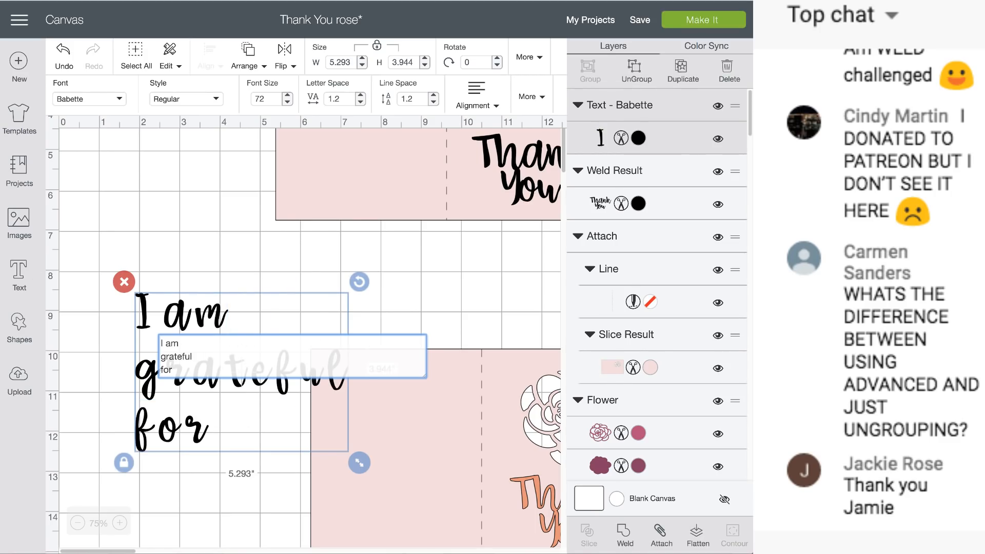
type("our")
key("Return")
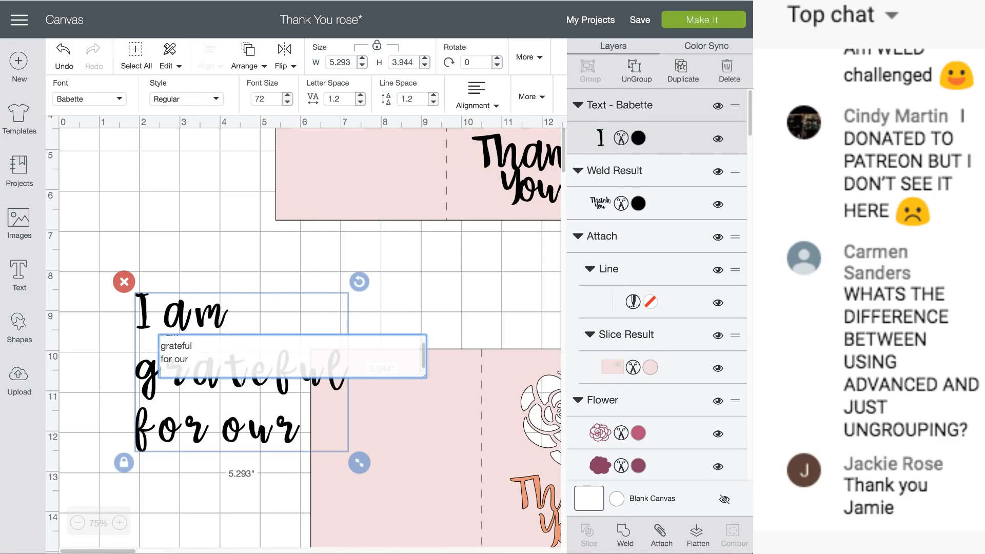
type("fre")
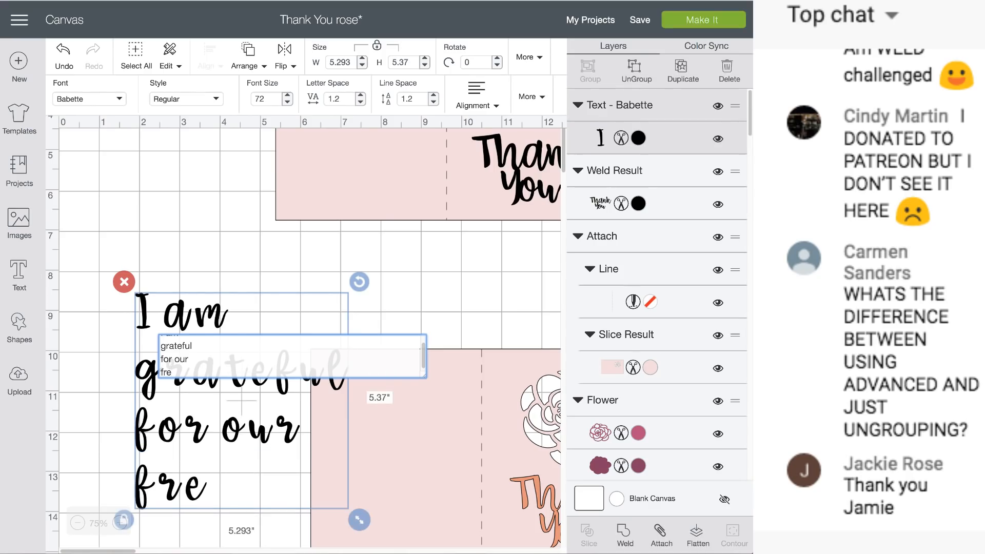
type("ie")
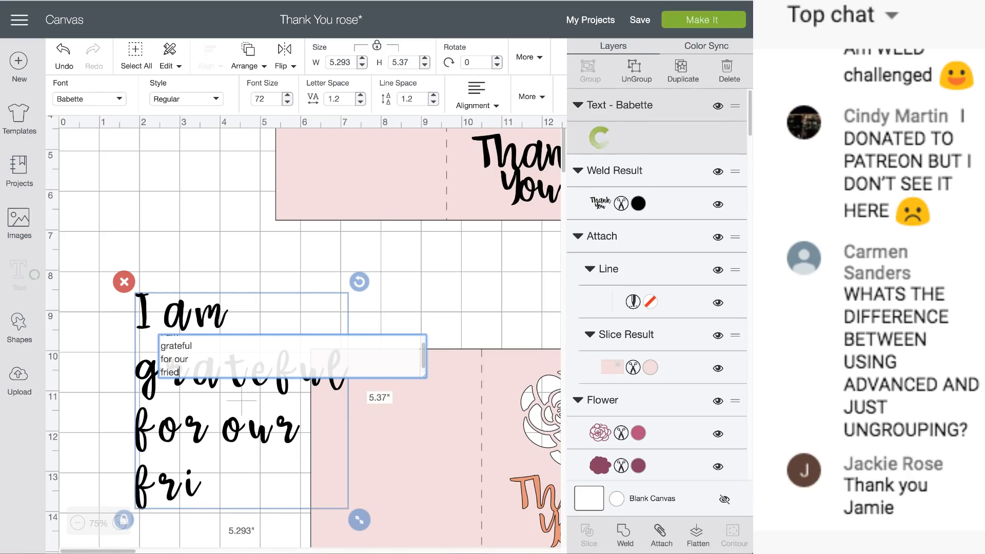
type("ndship")
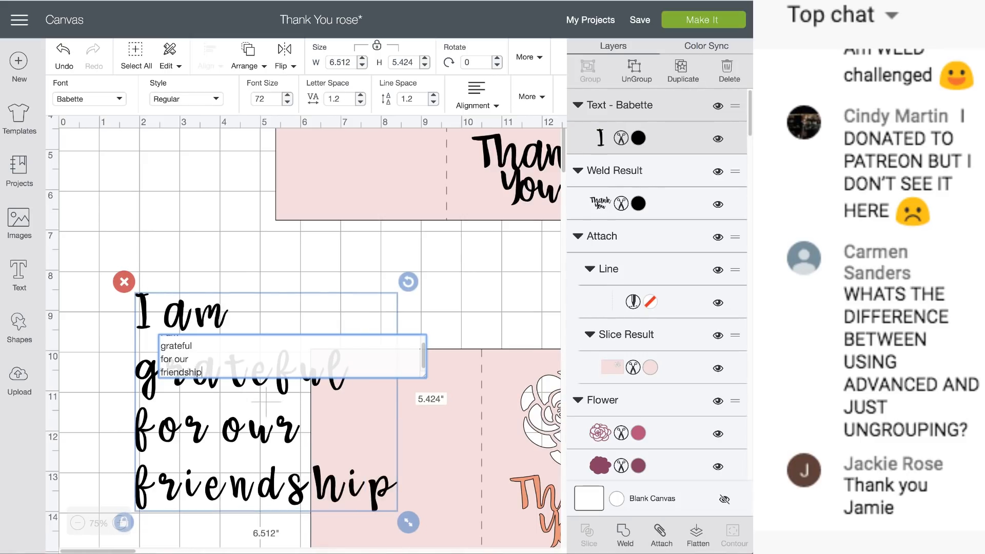
left_click(240, 424)
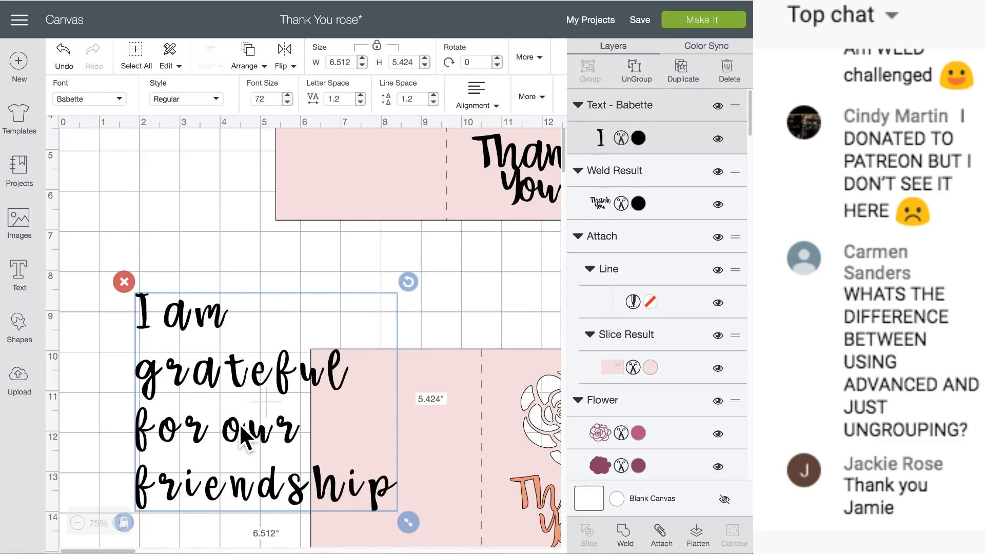
Step: Change the font of the "I am grateful for our friendship" text to Yours Truly, matching the finished sample insert
scroll(239, 424, "down", 1)
scroll(239, 425, "right", 3)
scroll(239, 423, "right", 4)
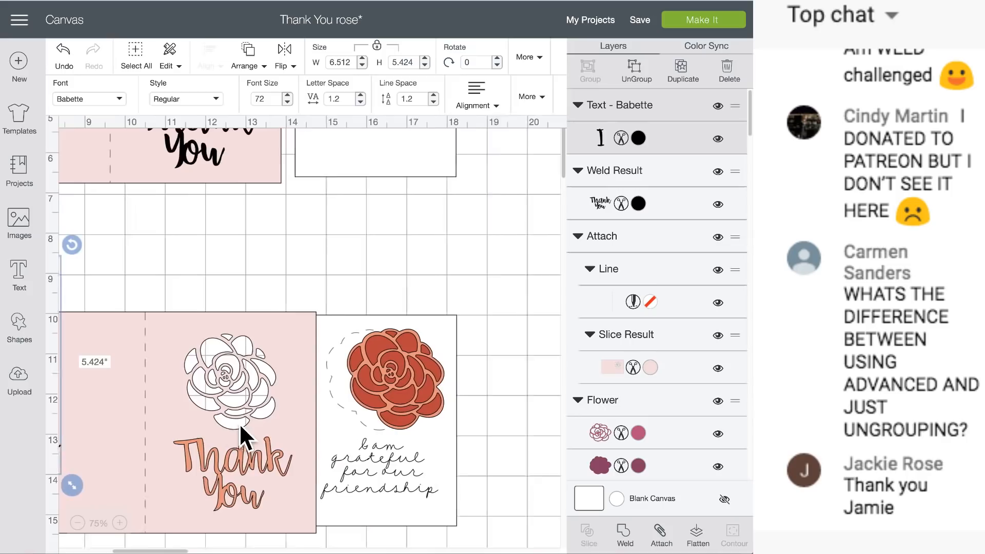
left_click(387, 459)
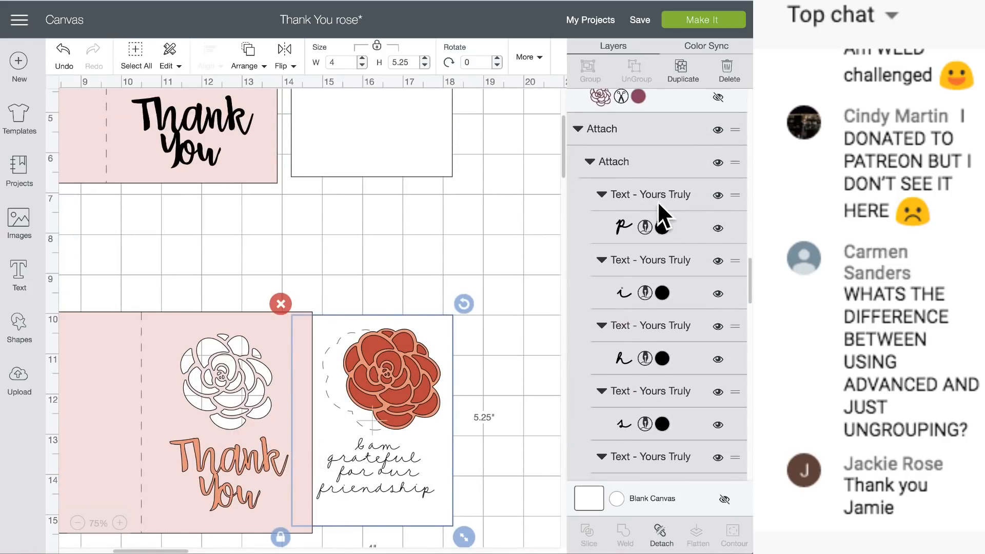
scroll(155, 224, "left", 8)
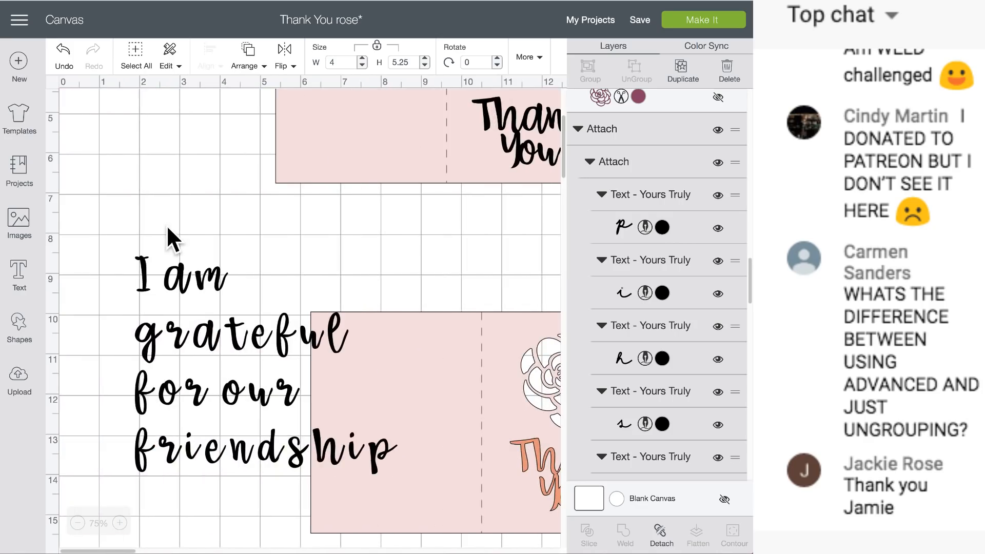
left_click(220, 332)
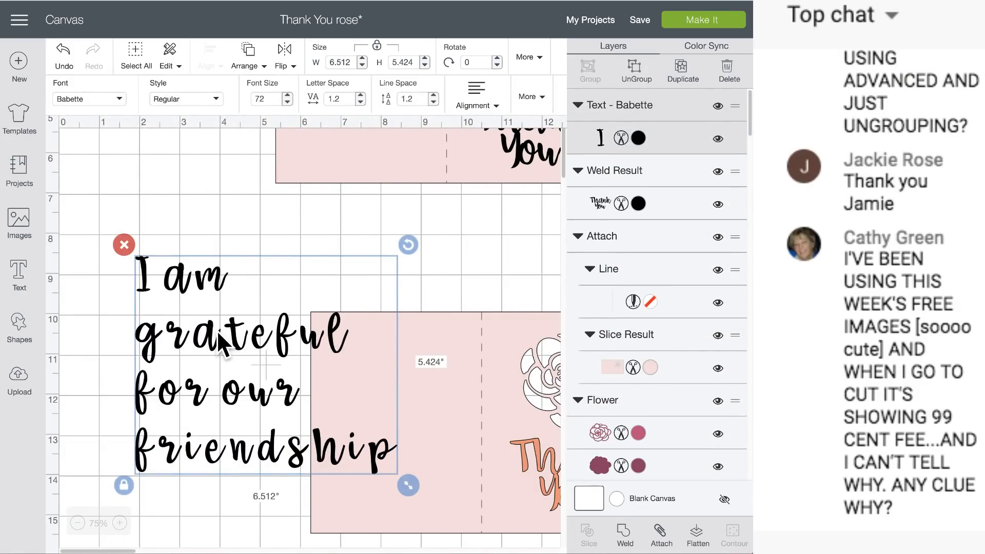
left_click(123, 104)
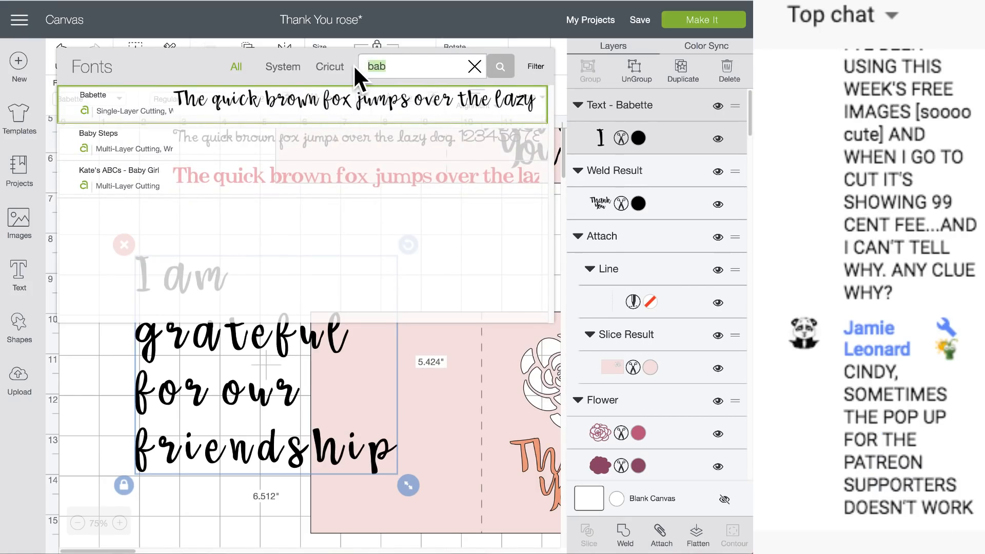
type("your")
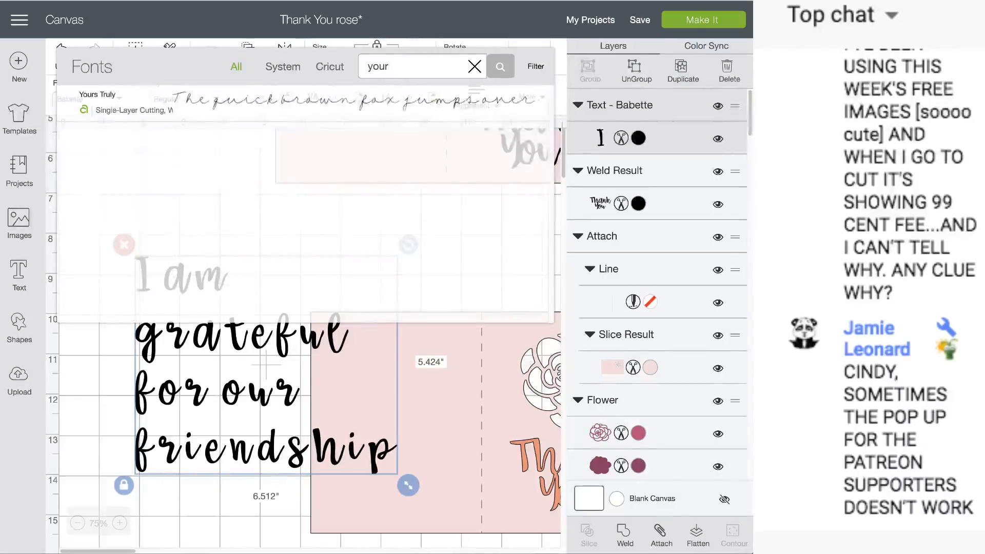
left_click(296, 105)
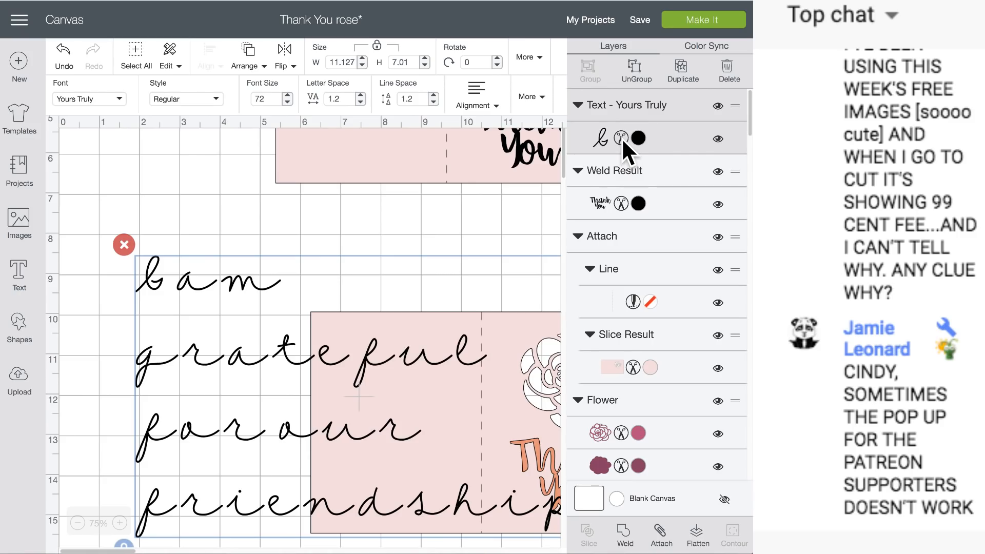
Step: Set the message text's style to Writing so that it is drawn with a pen instead of cut
left_click(216, 98)
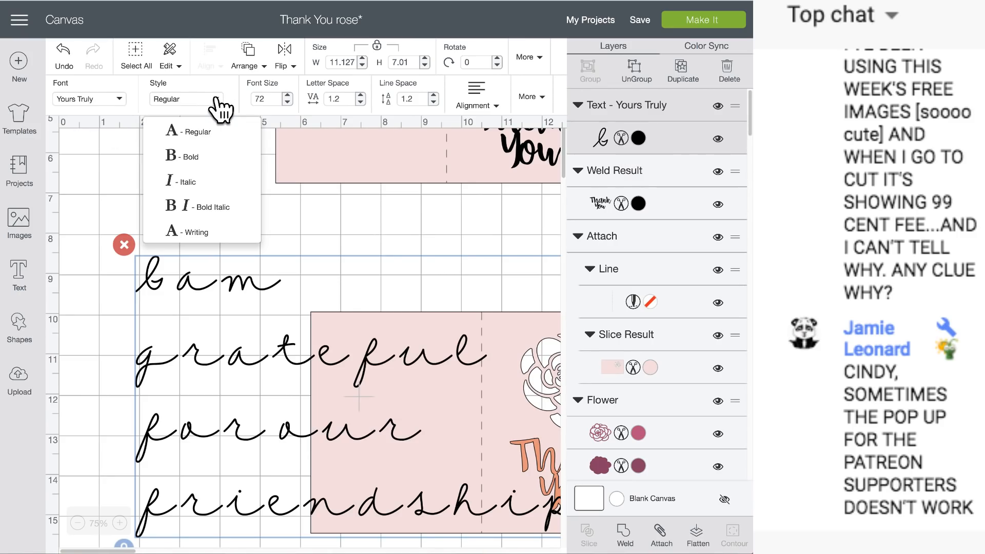
left_click(198, 232)
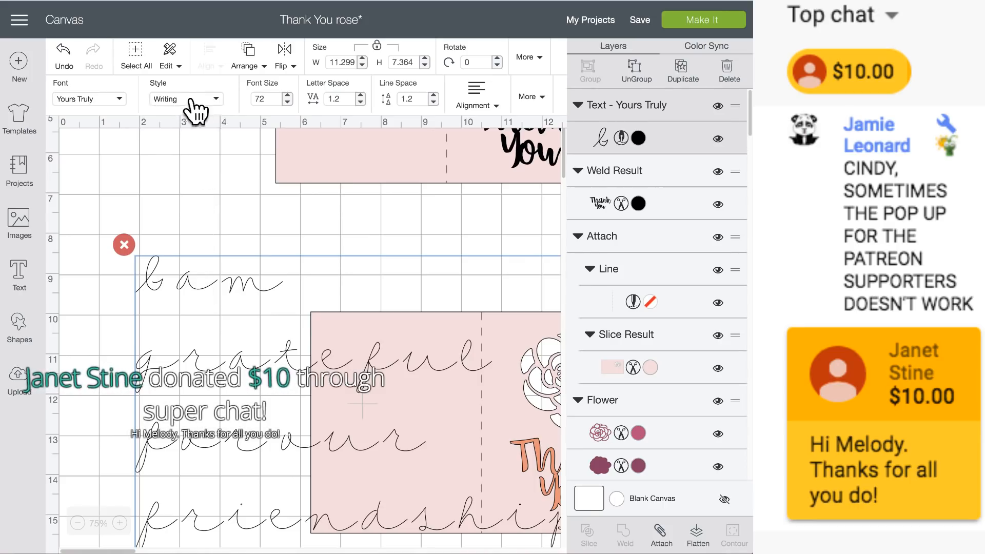
left_click(215, 100)
left_click(188, 234)
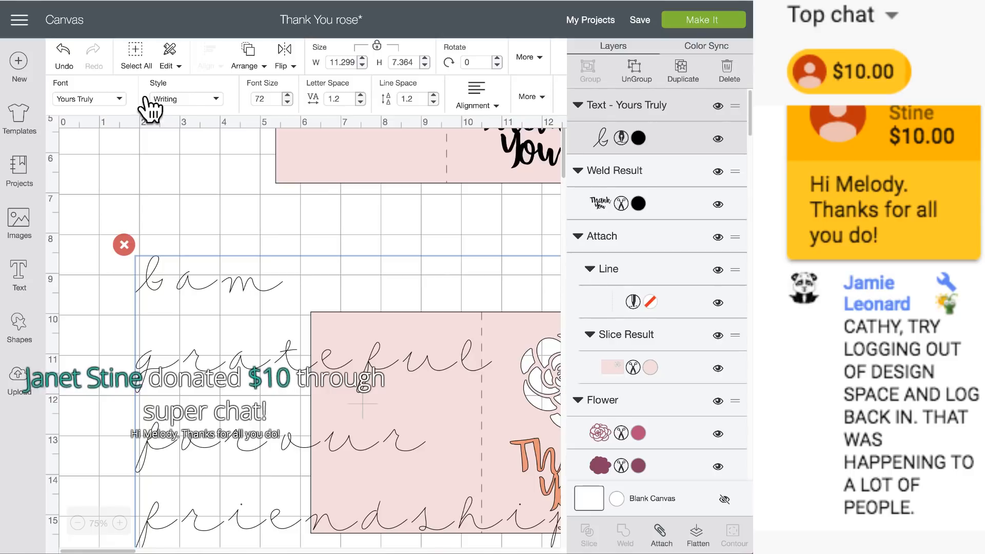
Step: Clear the font search, filter the font list to writing fonts, and browse the available styles
left_click(119, 100)
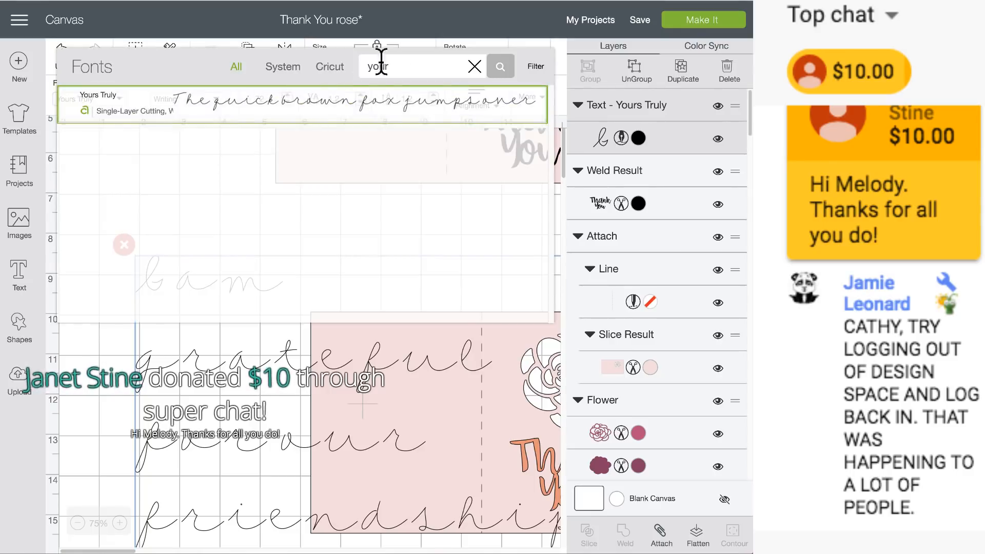
left_click(474, 66)
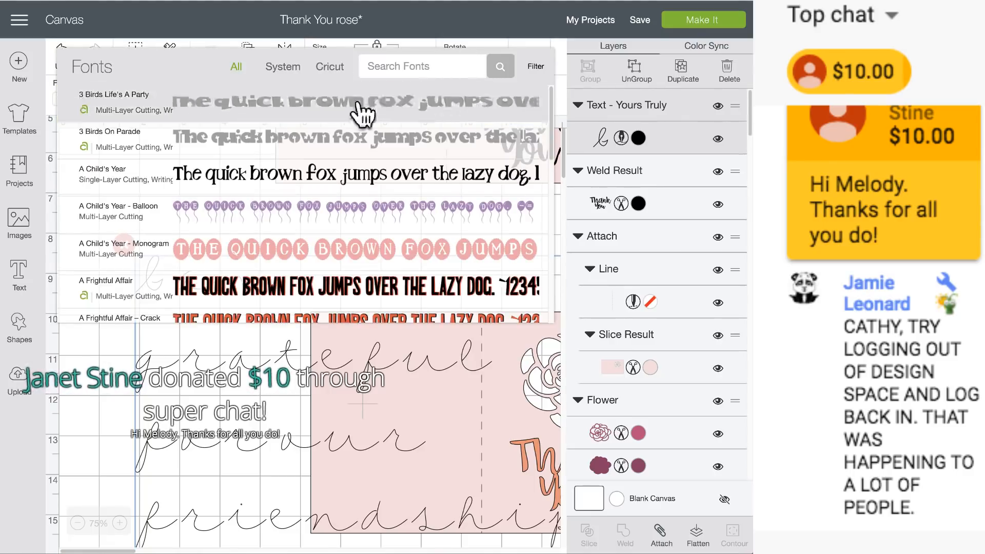
left_click(537, 67)
left_click(448, 131)
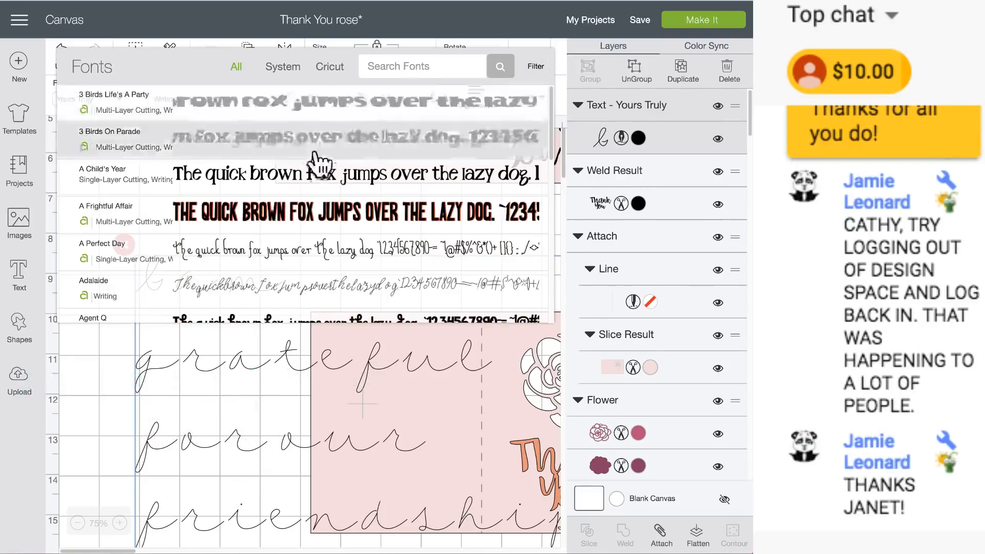
scroll(318, 169, "down", 5)
scroll(315, 179, "down", 2)
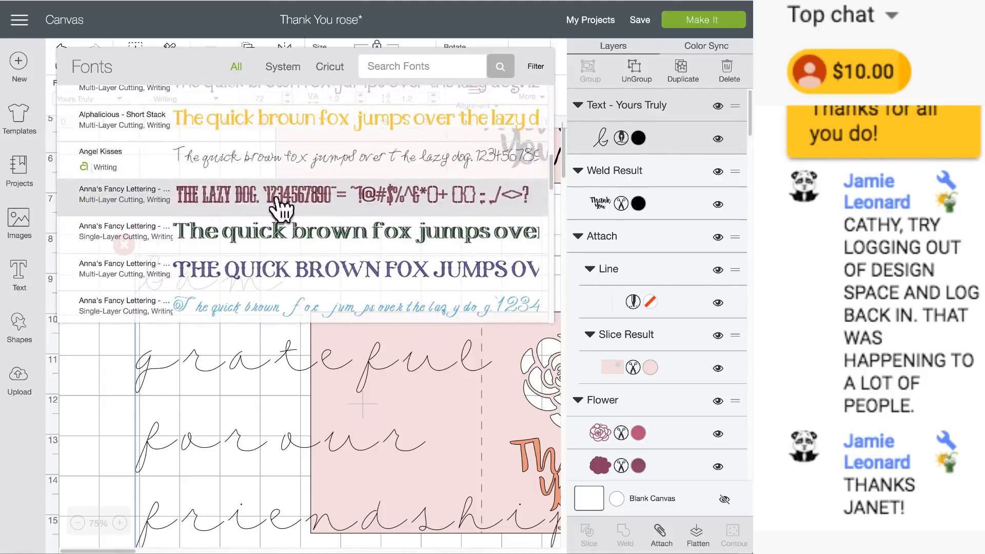
scroll(267, 211, "down", 1)
scroll(268, 209, "down", 10)
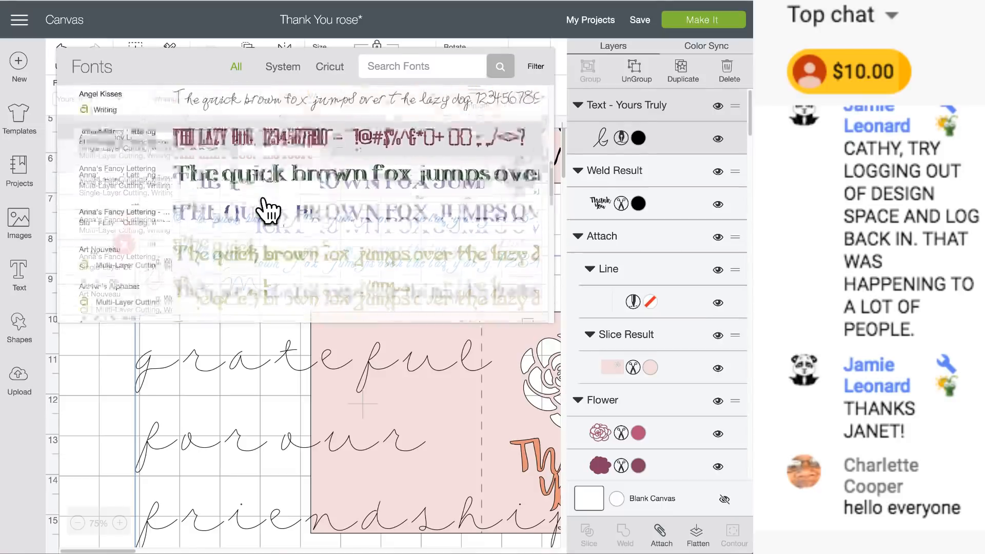
scroll(267, 211, "down", 15)
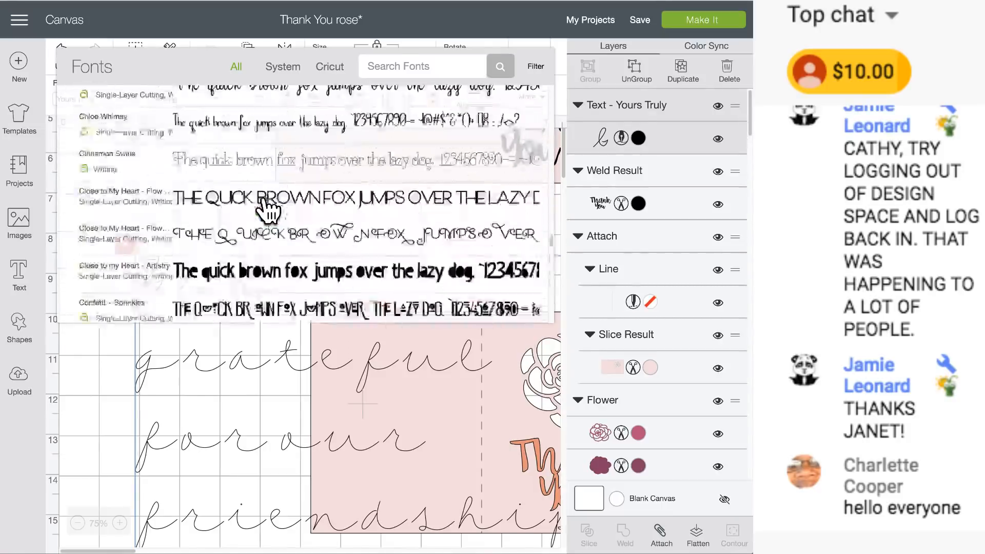
scroll(267, 211, "down", 15)
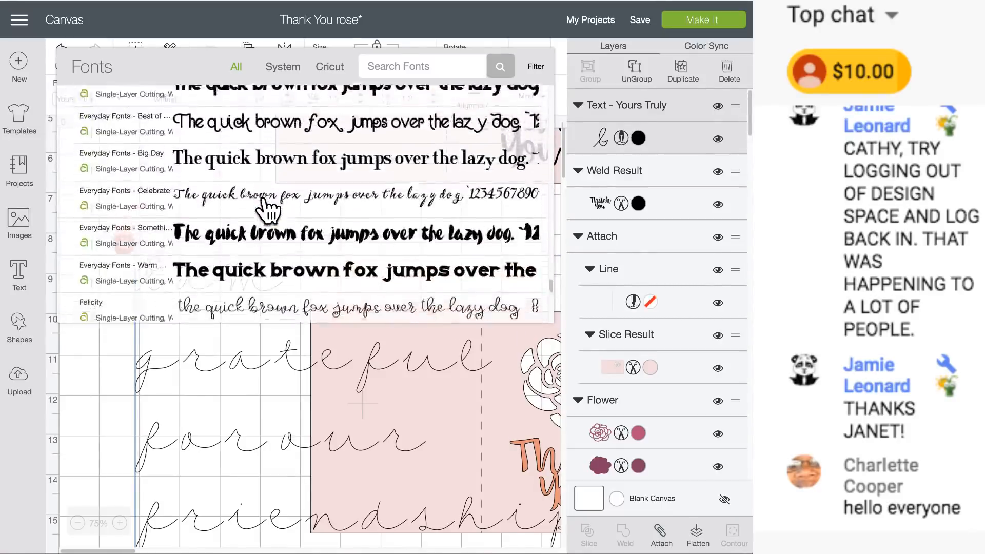
scroll(267, 210, "down", 15)
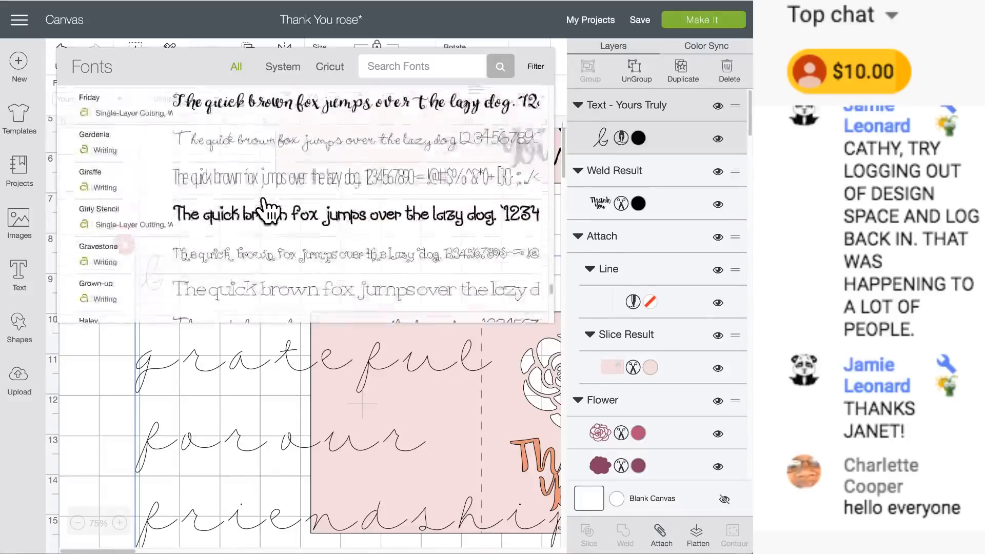
scroll(267, 209, "down", 15)
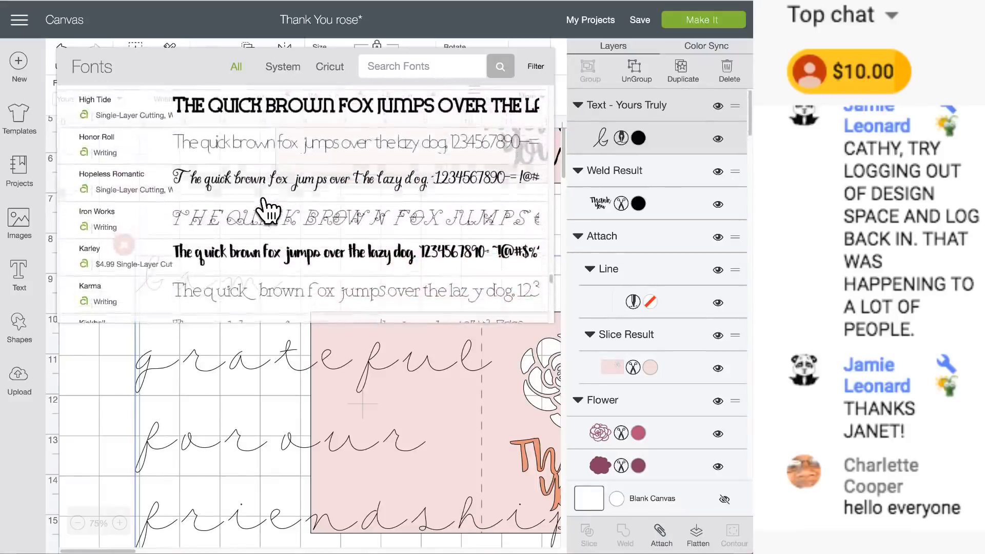
scroll(267, 210, "down", 15)
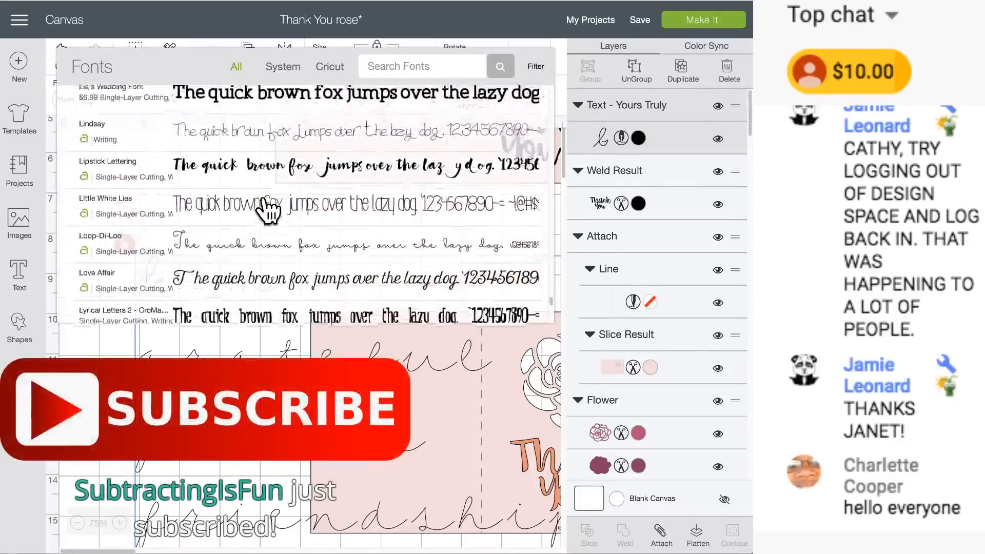
scroll(268, 209, "down", 15)
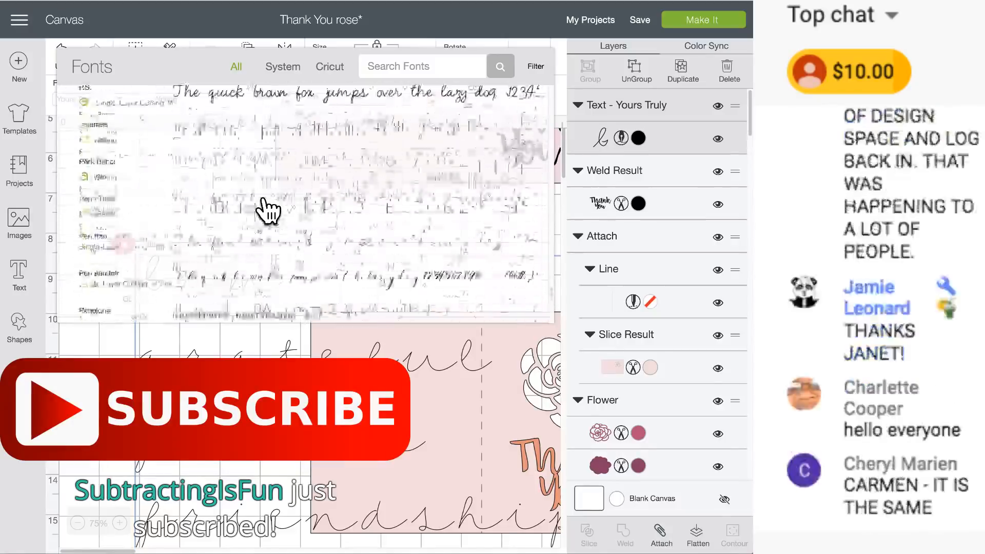
left_click(190, 368)
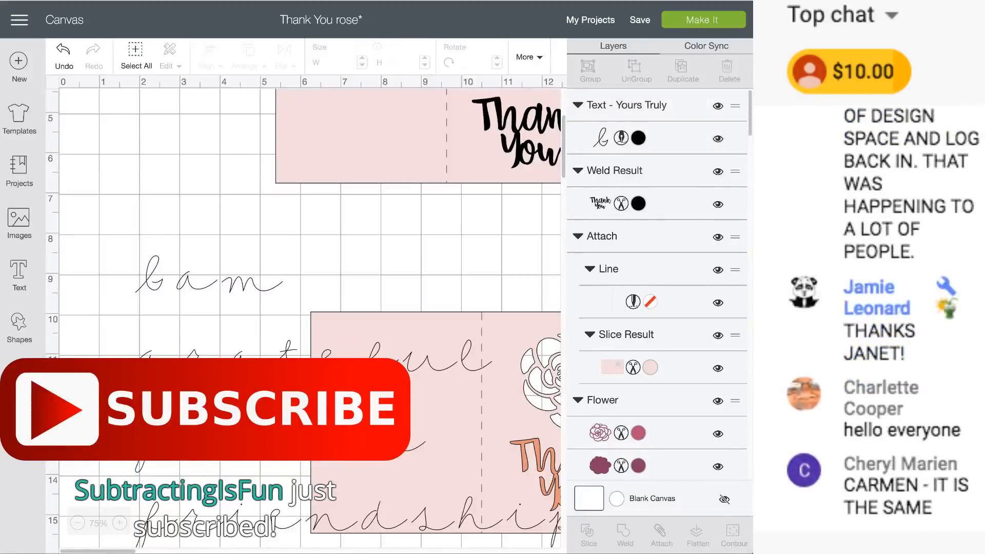
Step: Move the message text up on the canvas and center-align its lines
left_click_drag(187, 364, 177, 297)
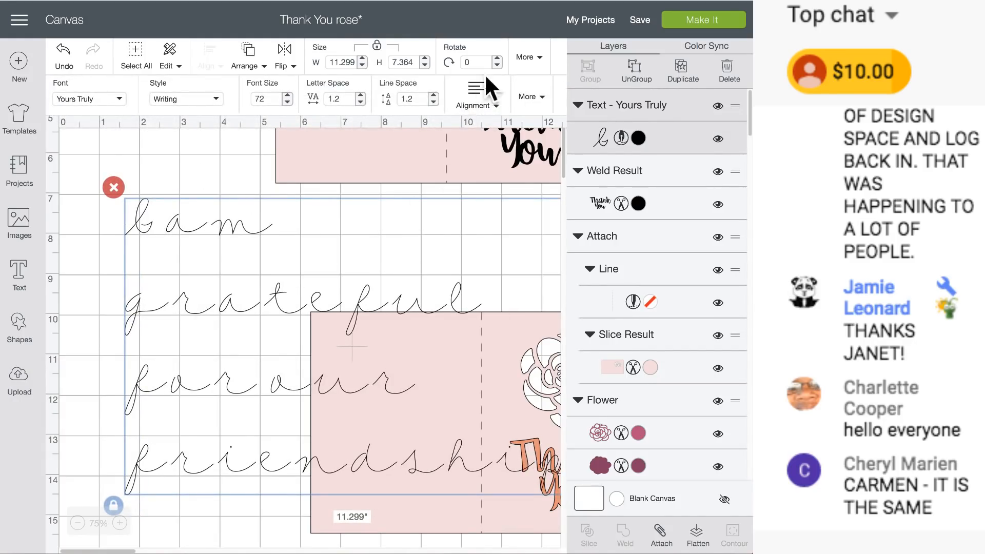
left_click(485, 98)
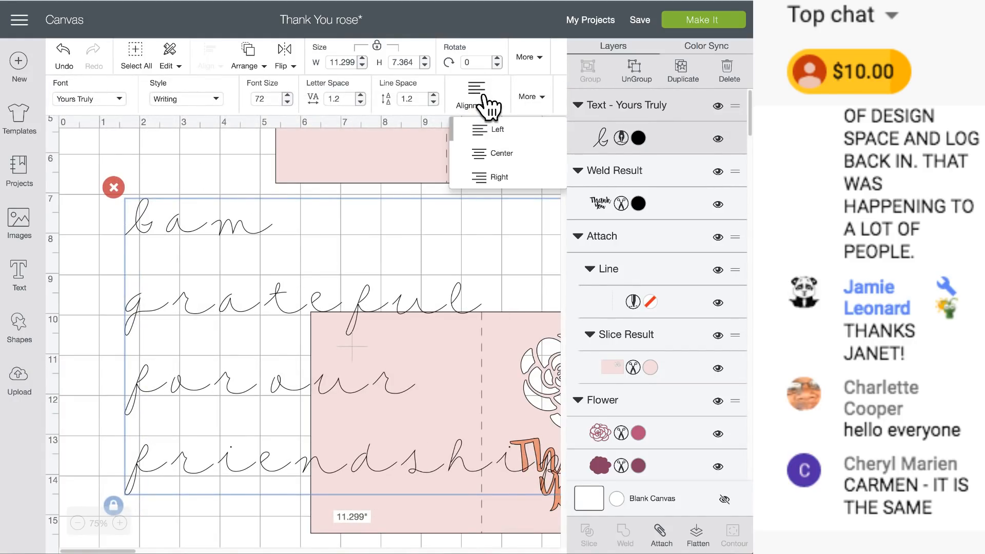
left_click(490, 153)
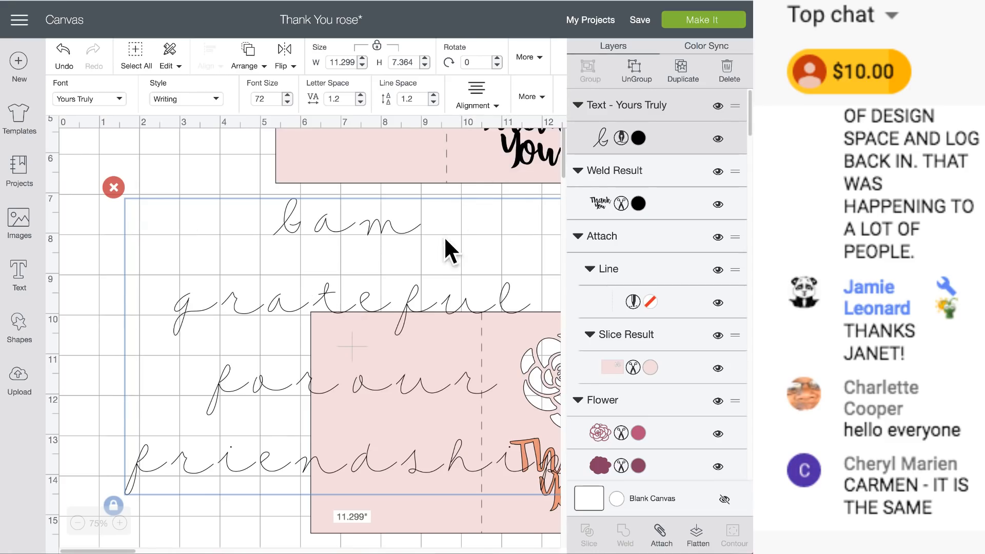
Step: Tighten the message text's letter spacing to -0.5 so the script letters connect
left_click(360, 102)
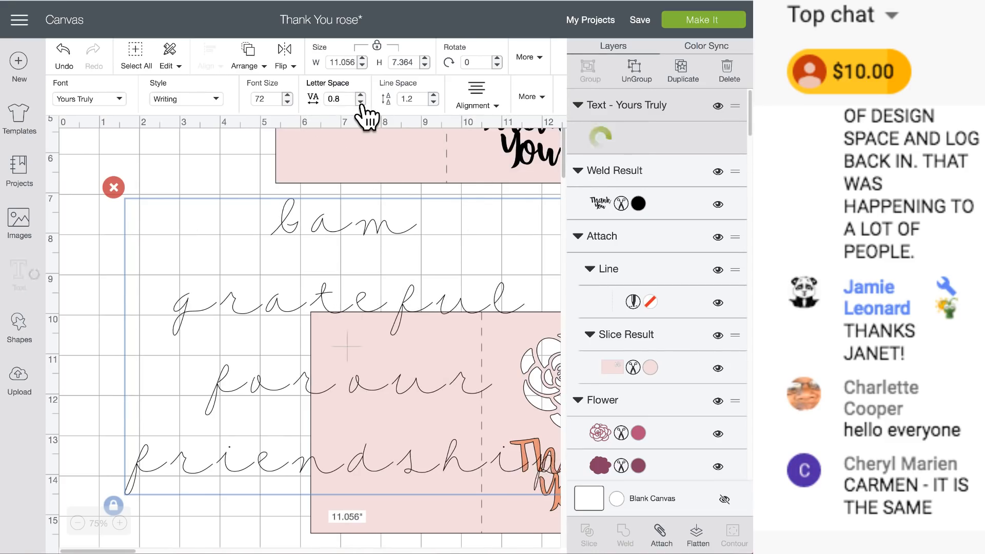
left_click(361, 102)
left_click(361, 102)
left_click(360, 102)
left_click(360, 103)
left_click(360, 102)
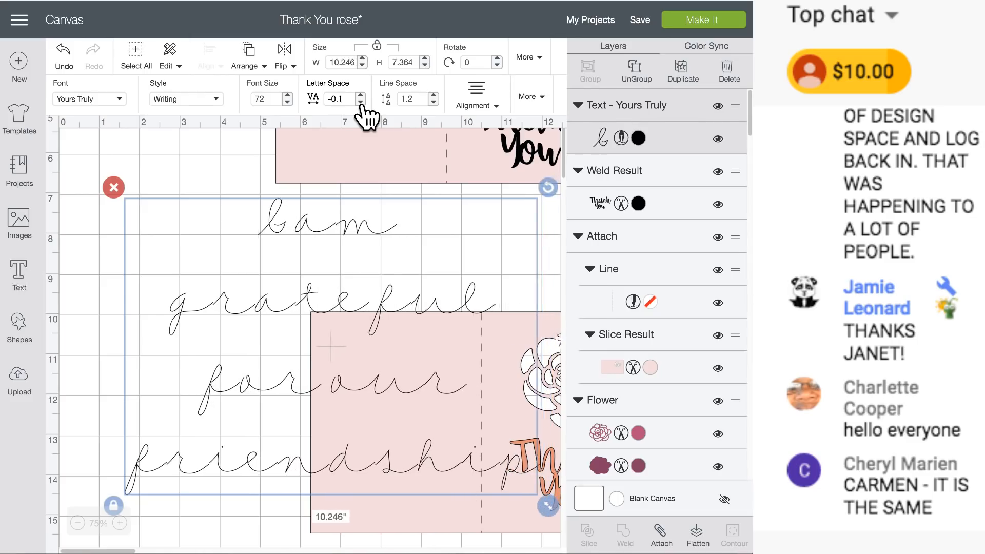
left_click(360, 102)
left_click(360, 102)
left_click(361, 102)
left_click(360, 102)
left_click(360, 102)
left_click(360, 102)
left_click(360, 102)
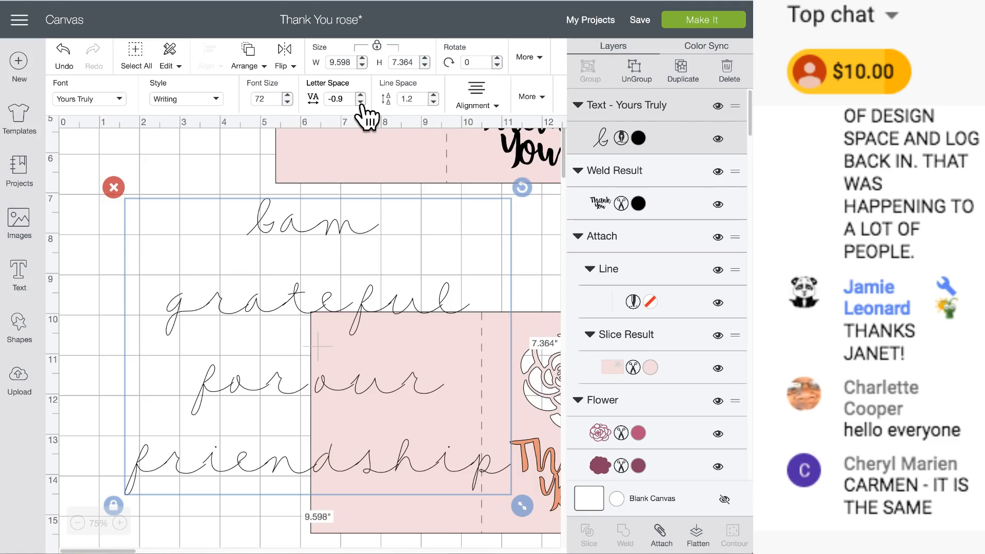
left_click(360, 95)
left_click(360, 95)
left_click(360, 95)
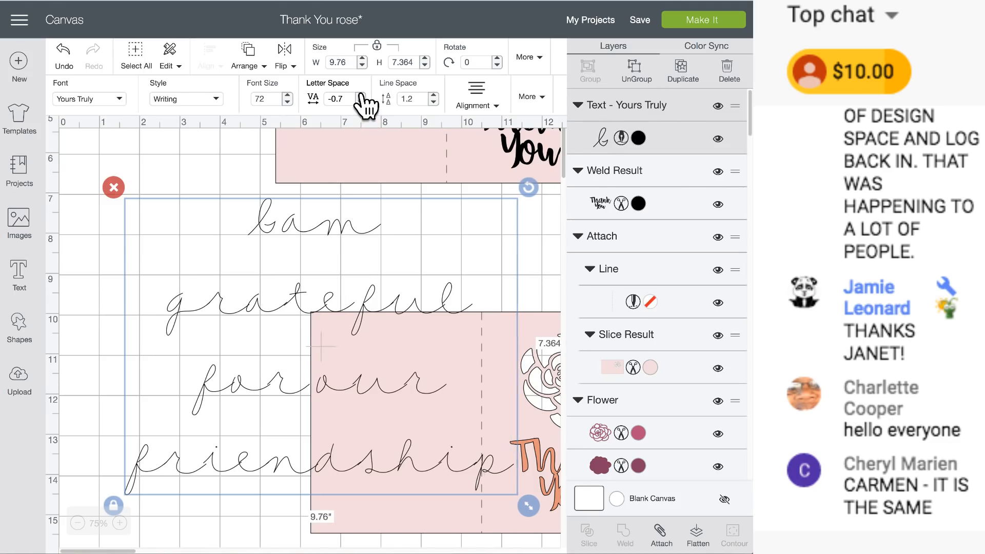
left_click(360, 95)
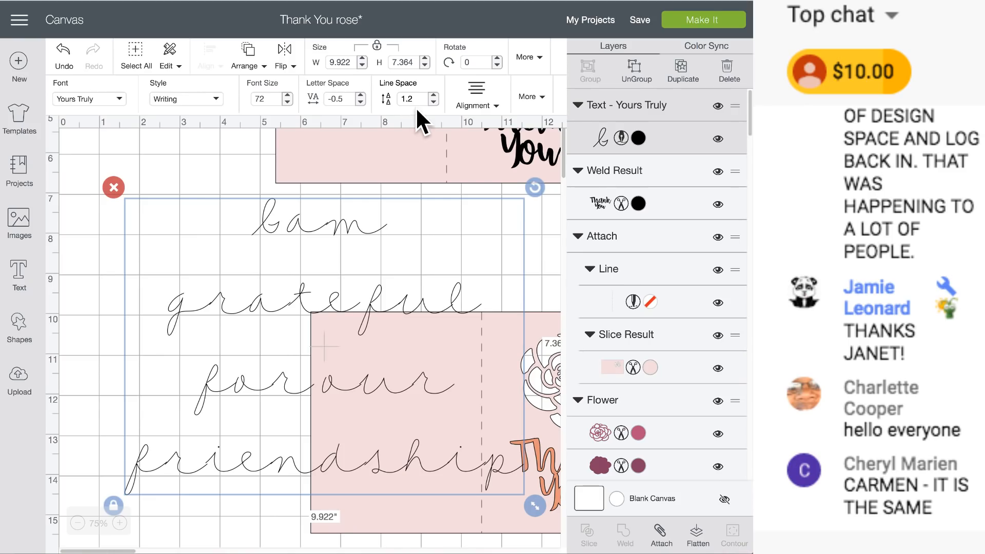
Step: Reduce the message text's line spacing to -5 to bring its four lines closer together
left_click(433, 102)
left_click(433, 102)
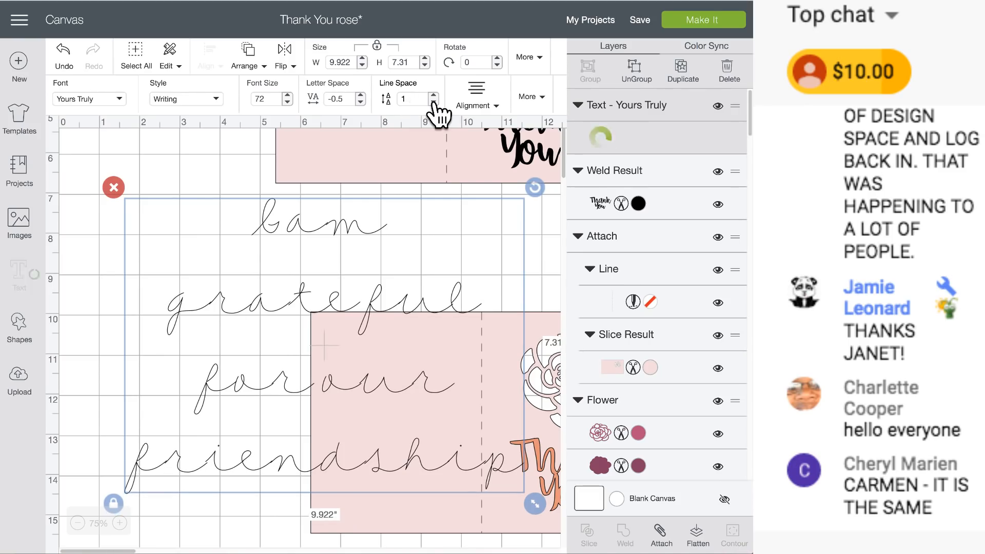
left_click(433, 102)
left_click(433, 102)
left_click(433, 102)
left_click(433, 102)
left_click(433, 102)
left_click(433, 102)
left_click(433, 103)
left_click(433, 102)
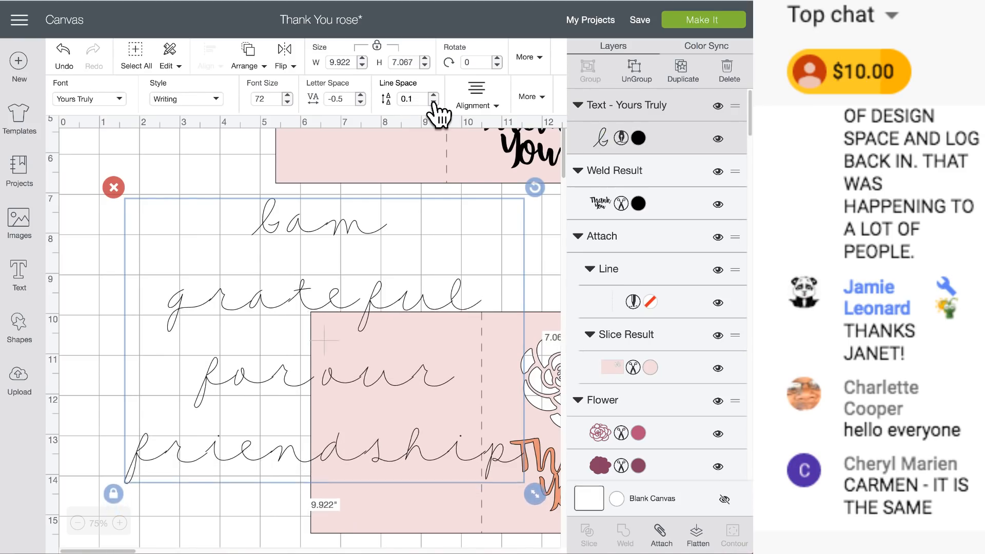
double_click(433, 103)
double_click(433, 102)
double_click(434, 102)
double_click(433, 102)
left_click(433, 102)
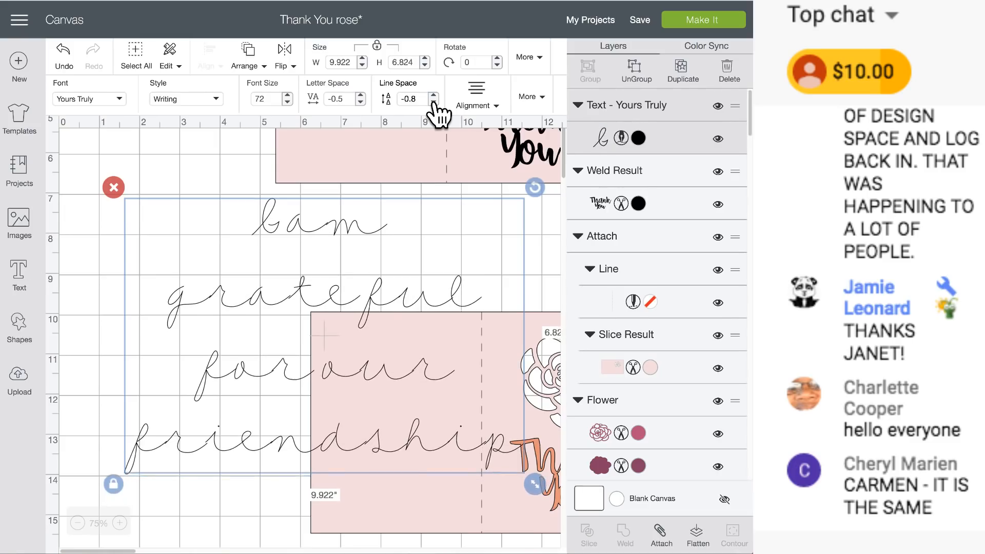
double_click(433, 102)
double_click(433, 102)
double_click(433, 102)
double_click(434, 102)
left_click(434, 102)
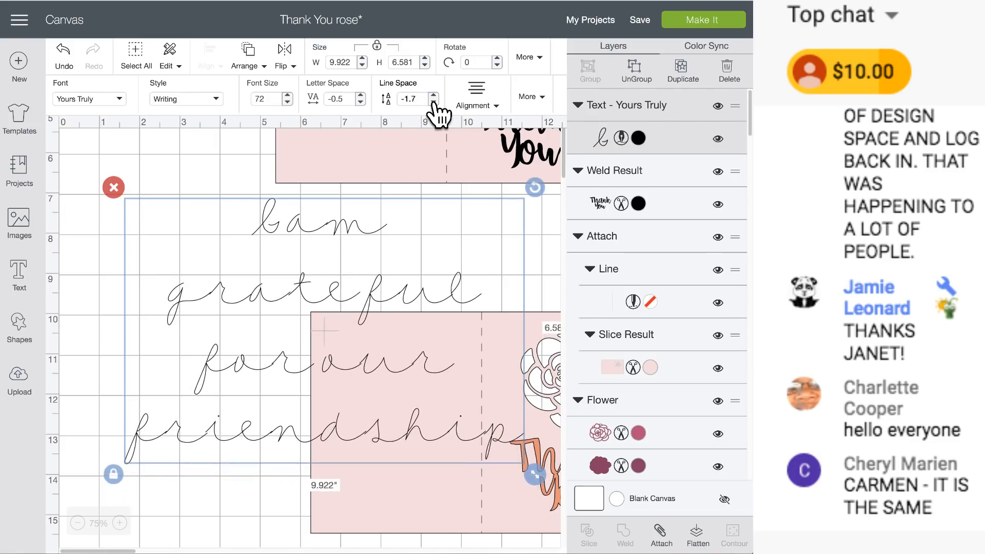
double_click(433, 102)
double_click(433, 102)
double_click(434, 102)
double_click(433, 102)
left_click(433, 102)
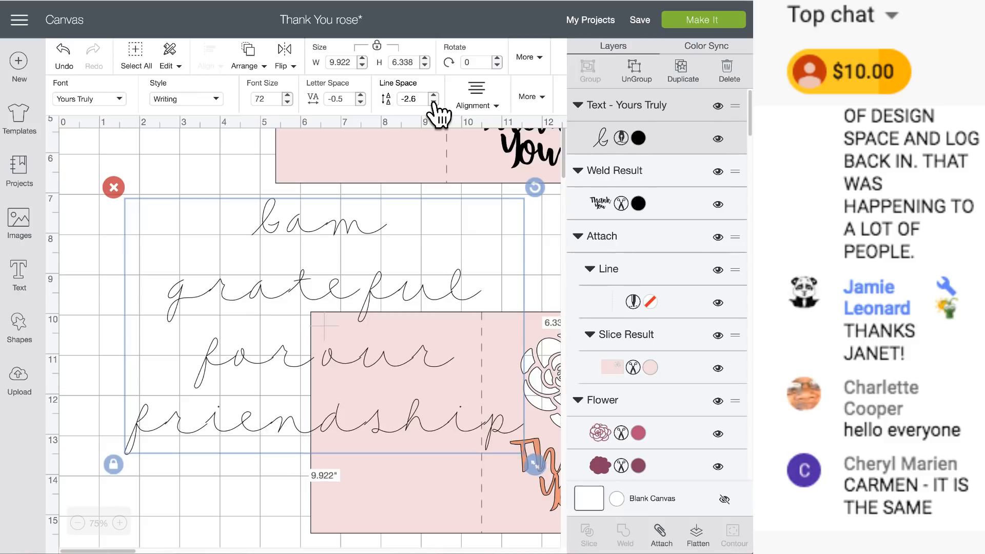
double_click(434, 102)
double_click(433, 102)
left_click(433, 102)
double_click(433, 102)
double_click(434, 102)
left_click(434, 102)
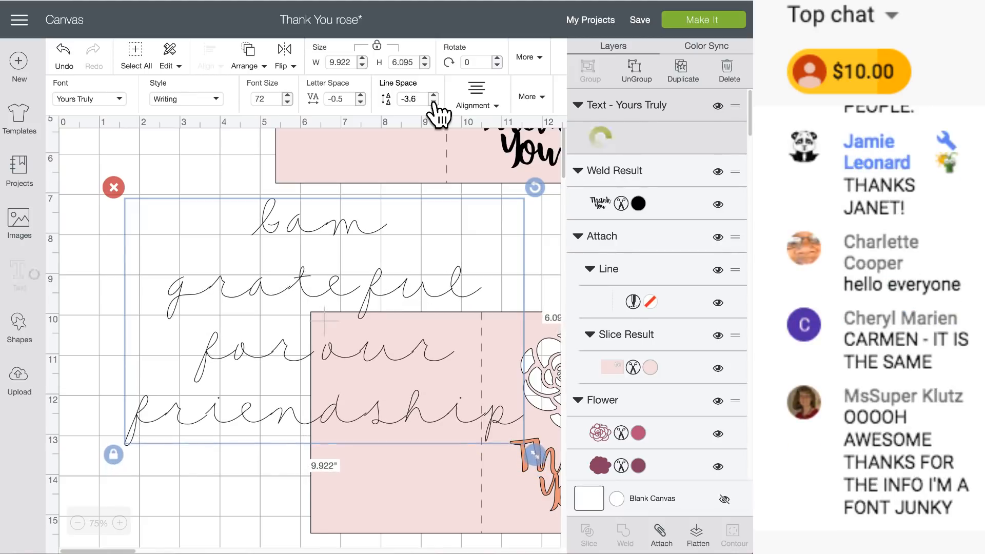
double_click(433, 102)
double_click(433, 102)
double_click(434, 102)
double_click(433, 102)
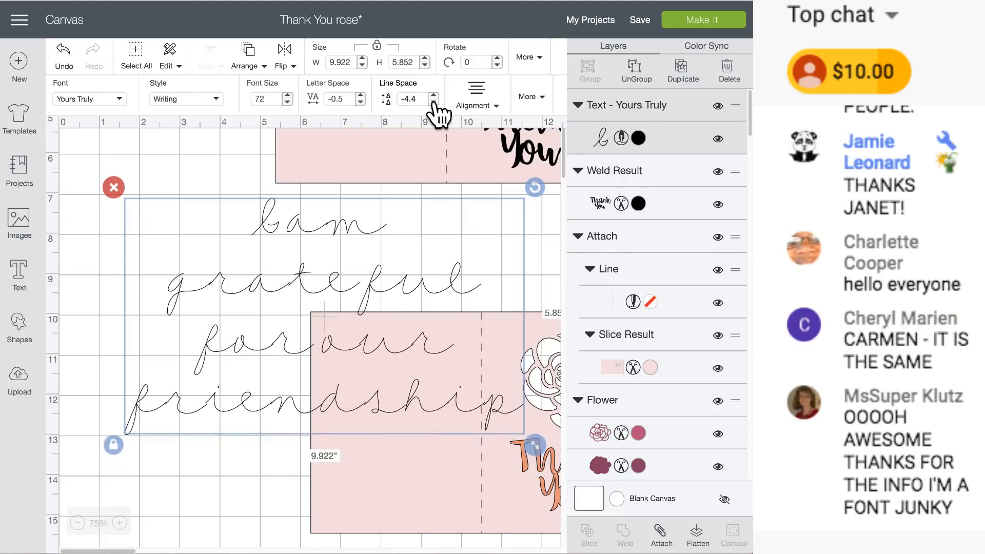
double_click(433, 102)
double_click(433, 102)
double_click(433, 102)
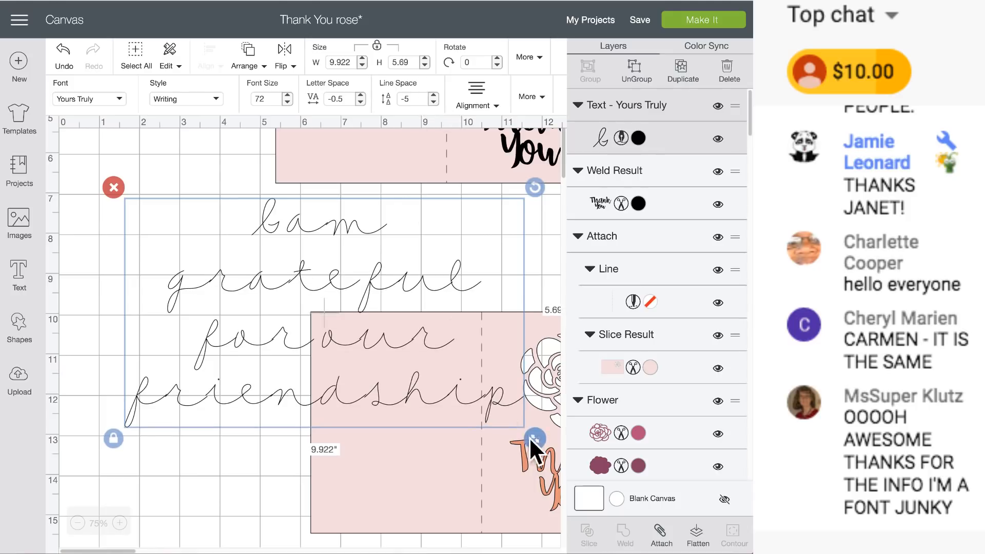
Step: Scale the message text down proportionally to about 6.37 by 3.65 inches
left_click_drag(531, 440, 391, 393)
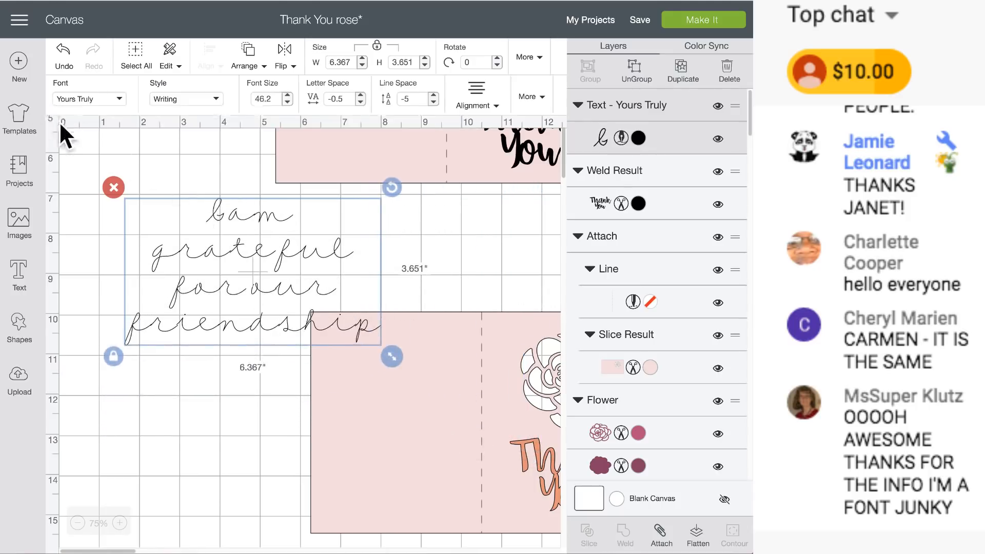
scroll(68, 134, "up", 3)
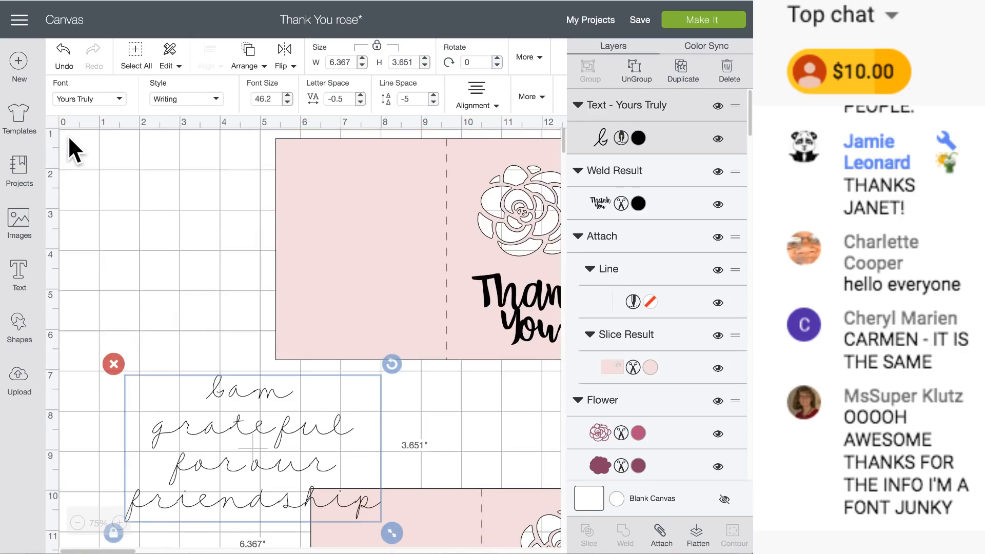
left_click(50, 108)
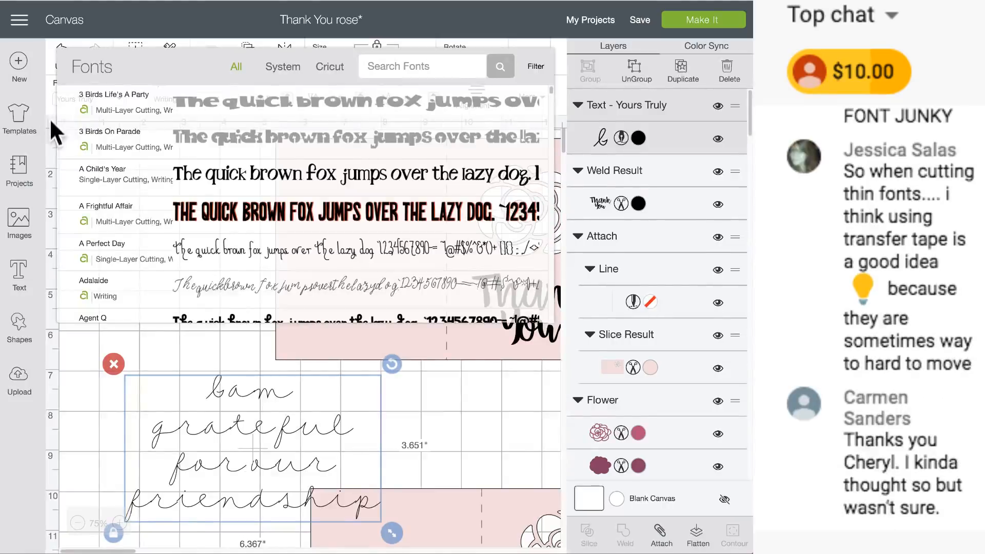
left_click(90, 361)
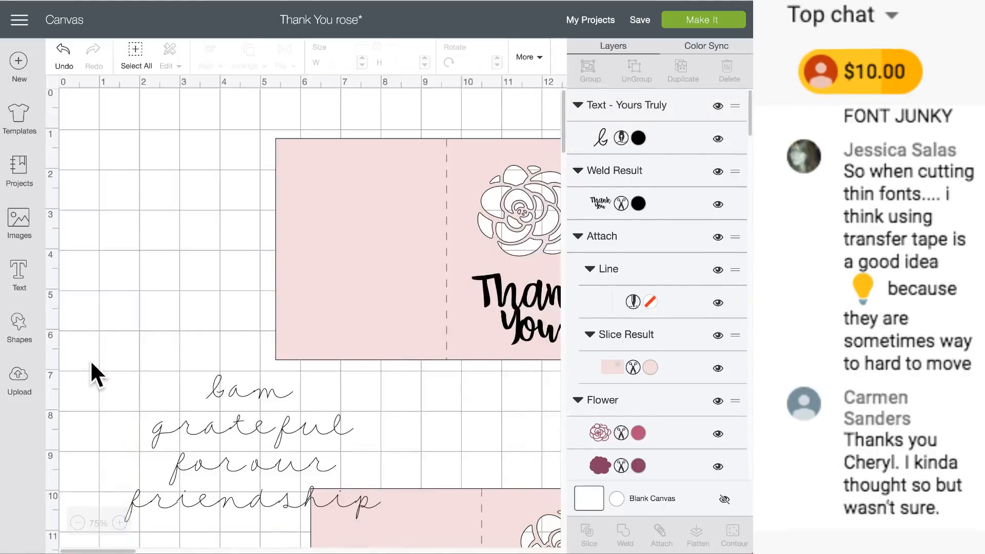
left_click(53, 82)
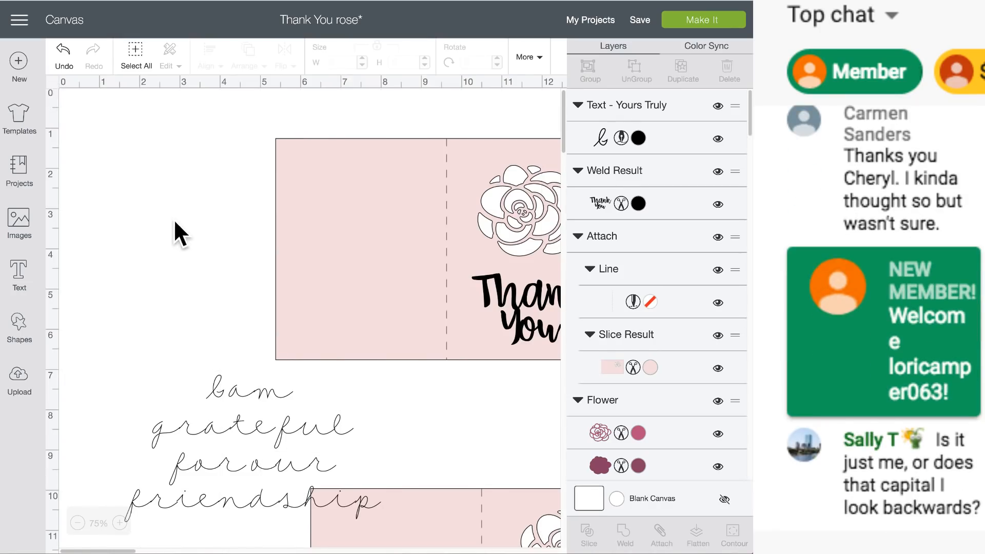
Step: Move the message text slightly up and to the left, and ungroup it into individual letters
scroll(173, 218, "down", 3)
left_click(256, 316)
left_click_drag(254, 308, 219, 278)
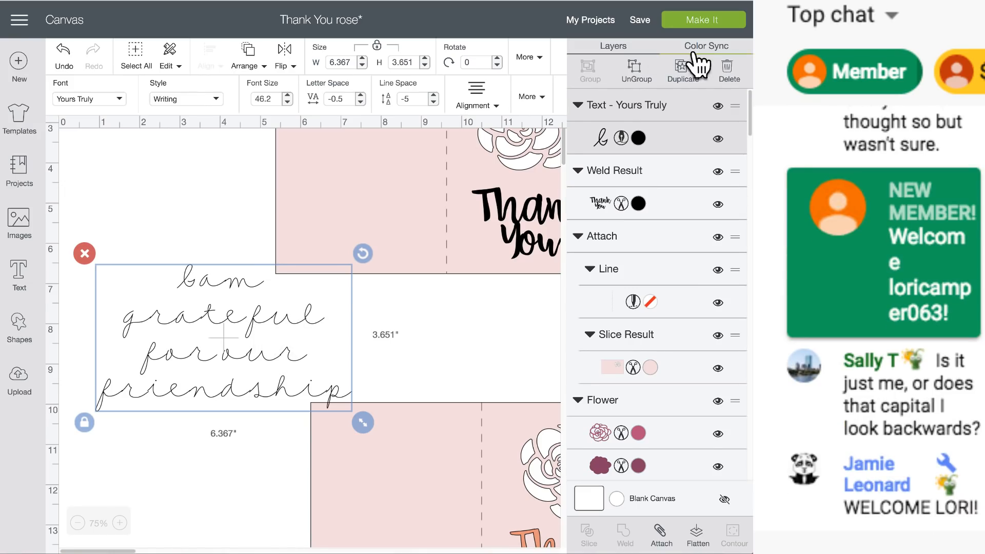
left_click(631, 85)
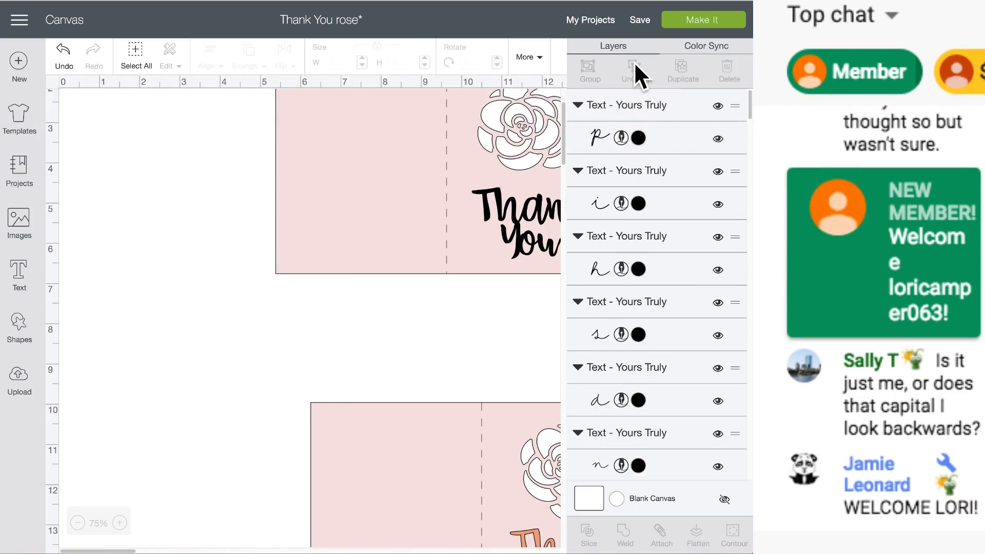
Step: Nudge the "m" in the message's first line, "I am", so its stroke joins the "a"
left_click(235, 282)
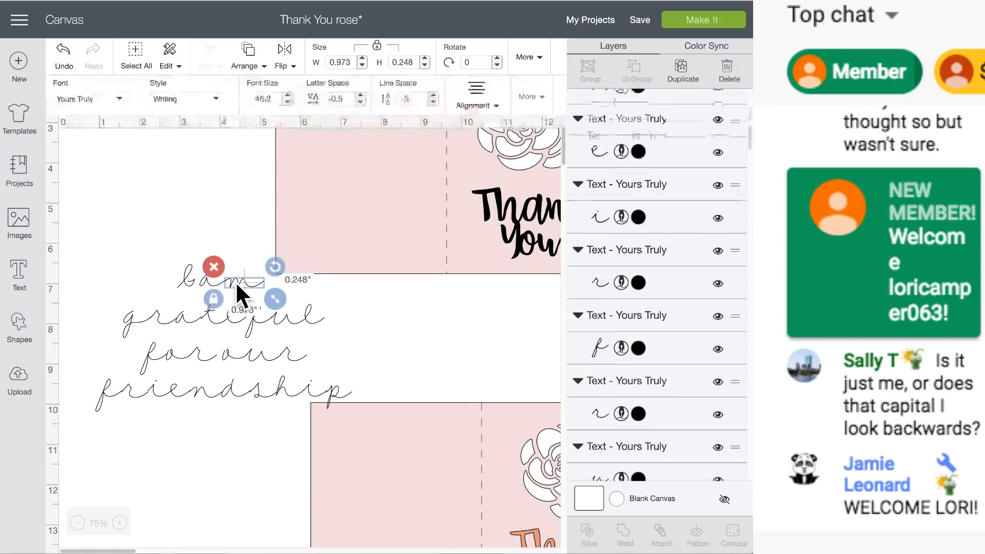
left_click(119, 522)
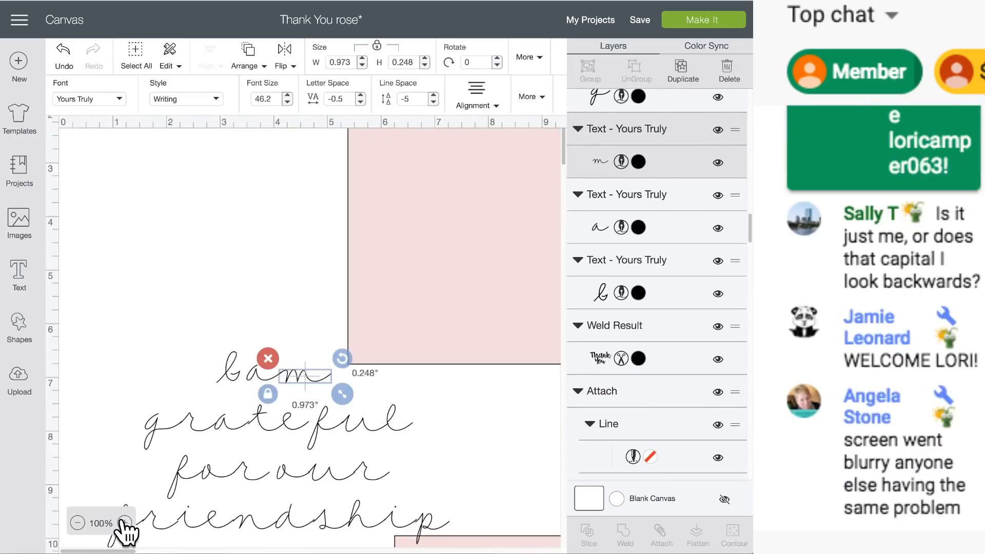
scroll(145, 469, "down", 3)
scroll(146, 469, "down", 1)
left_click(235, 413)
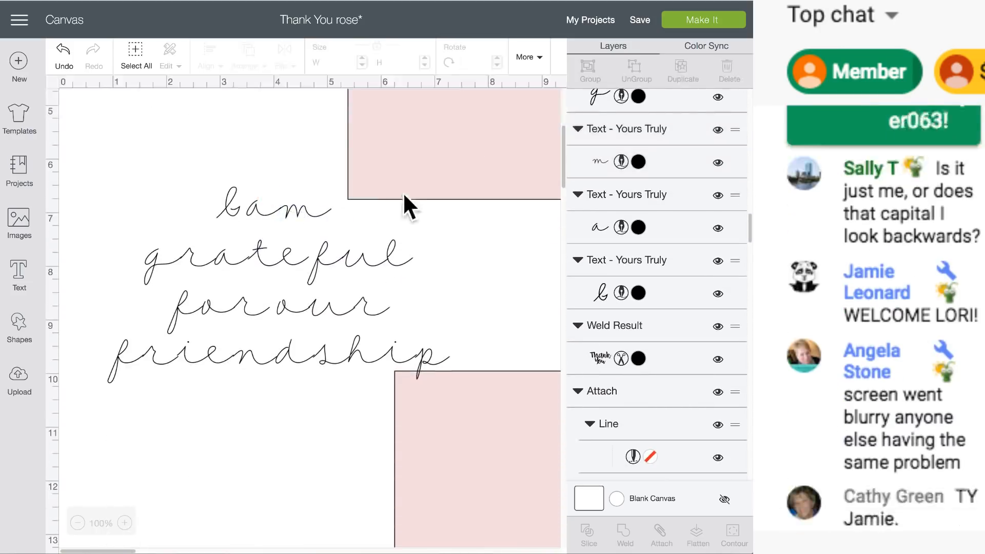
left_click(314, 204)
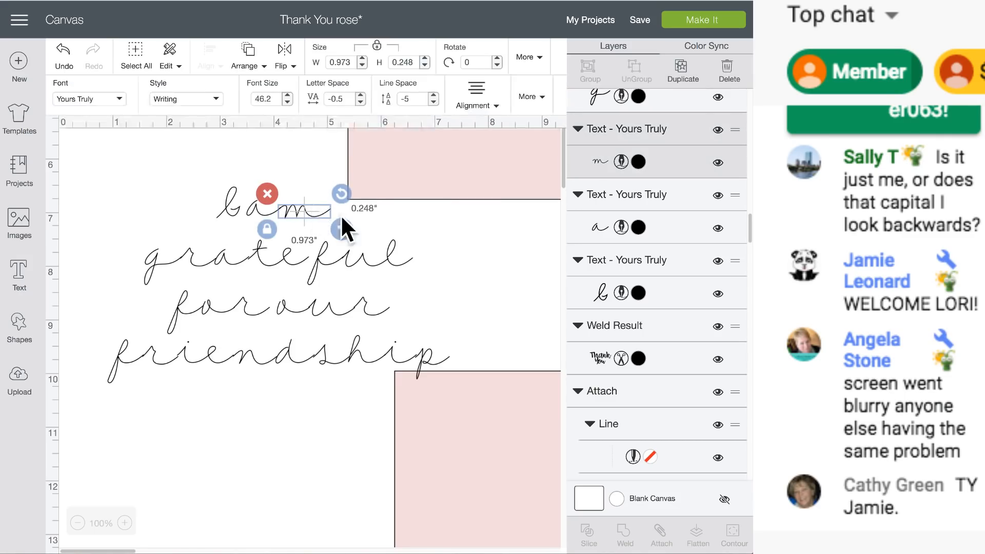
left_click(426, 231)
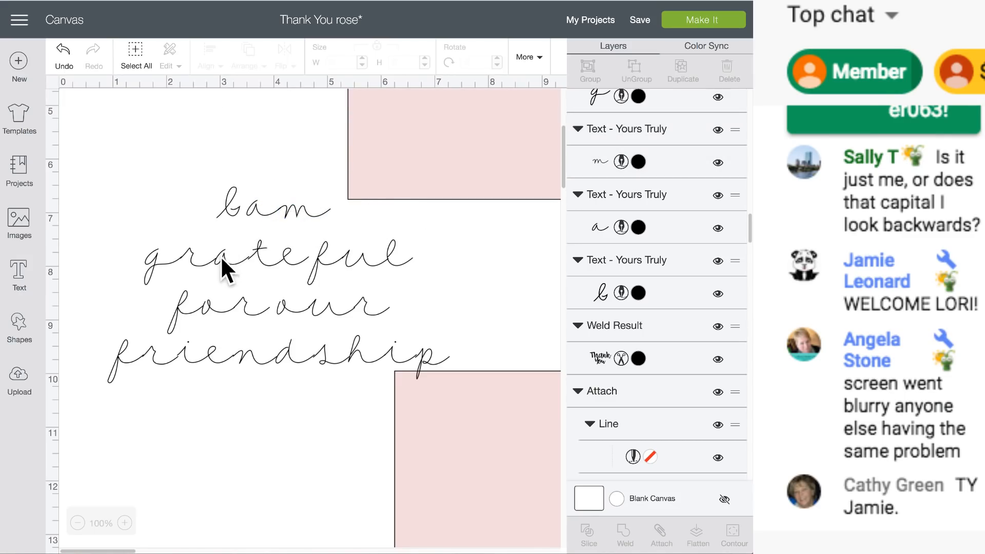
Step: Nudge the individual letters of "grateful" closer together so that their script strokes connect
left_click(165, 263)
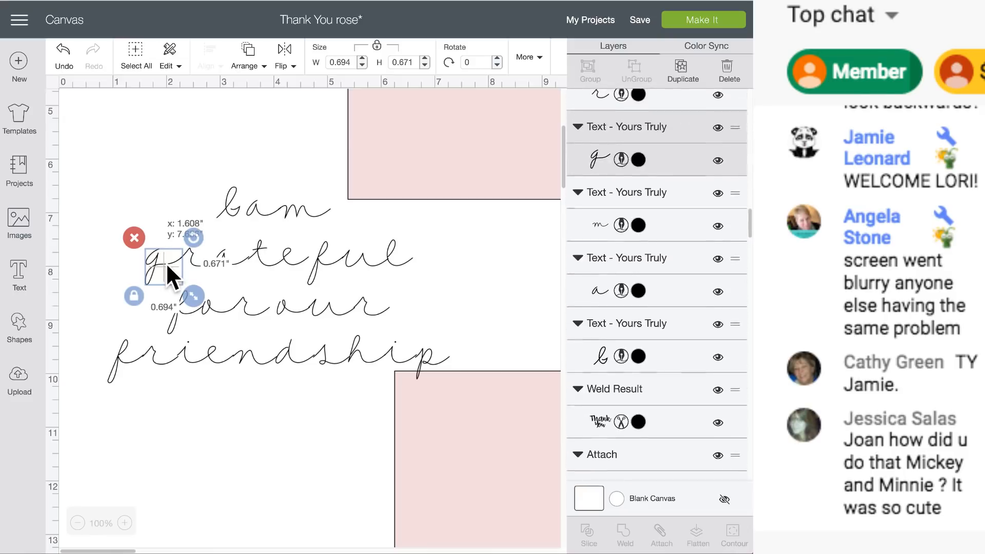
left_click(236, 261)
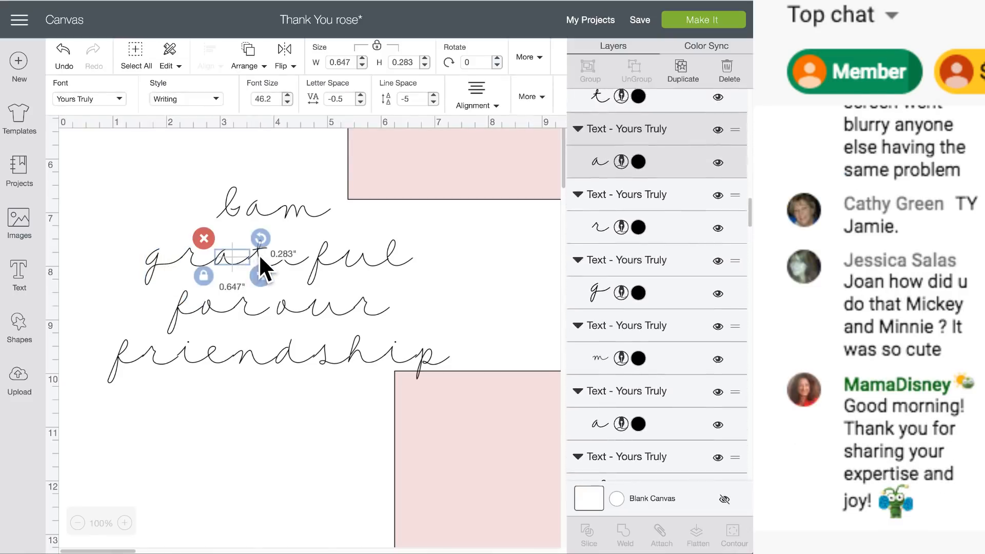
left_click(257, 254)
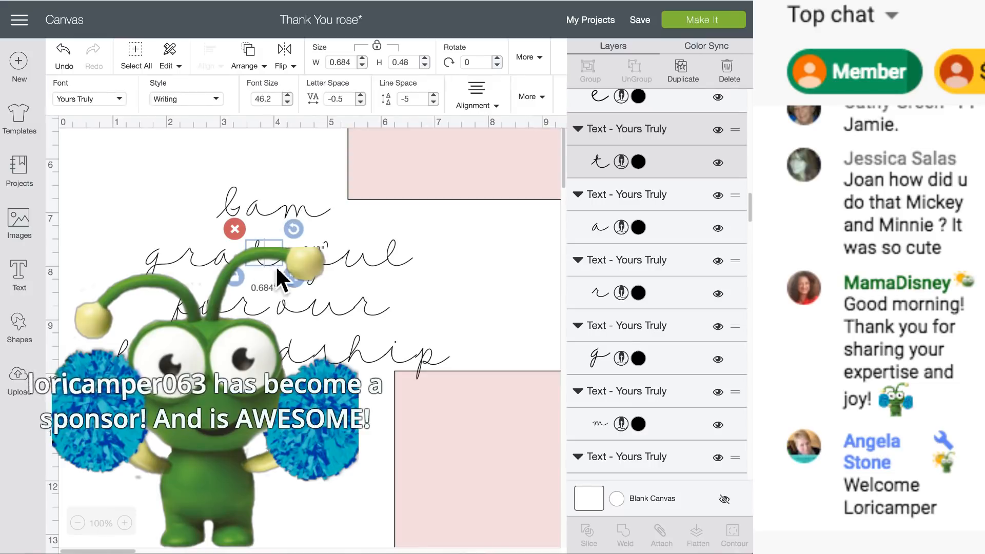
left_click(322, 261)
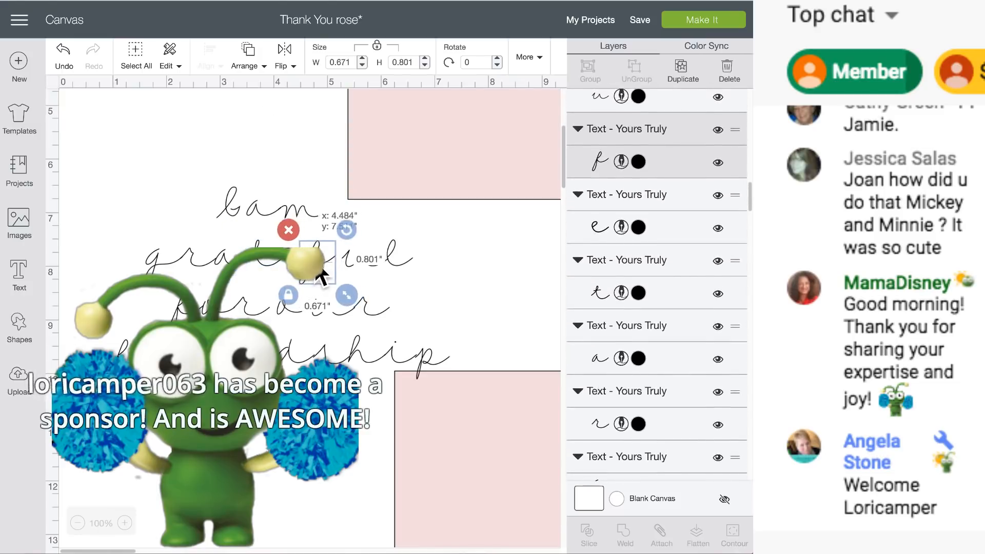
left_click(343, 260)
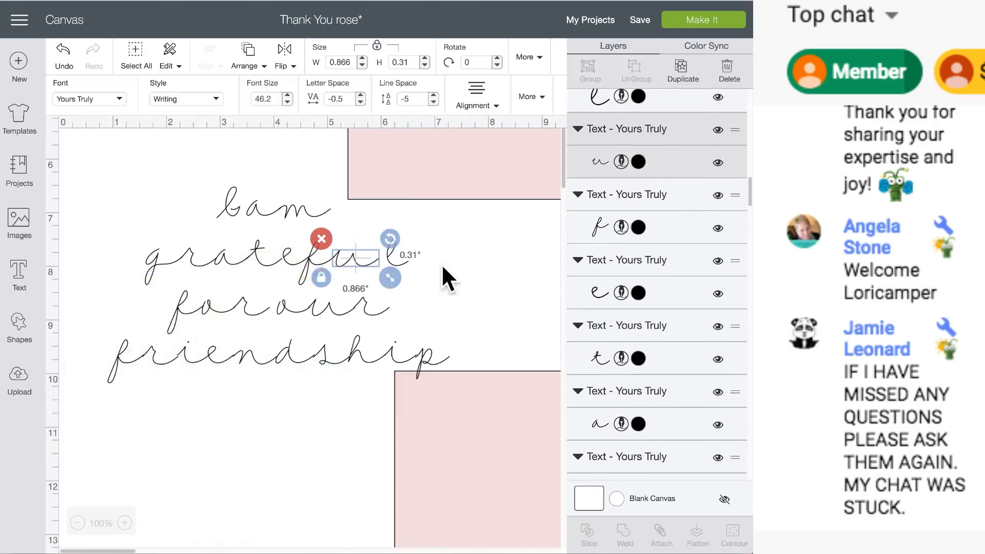
left_click(428, 263)
left_click(397, 259)
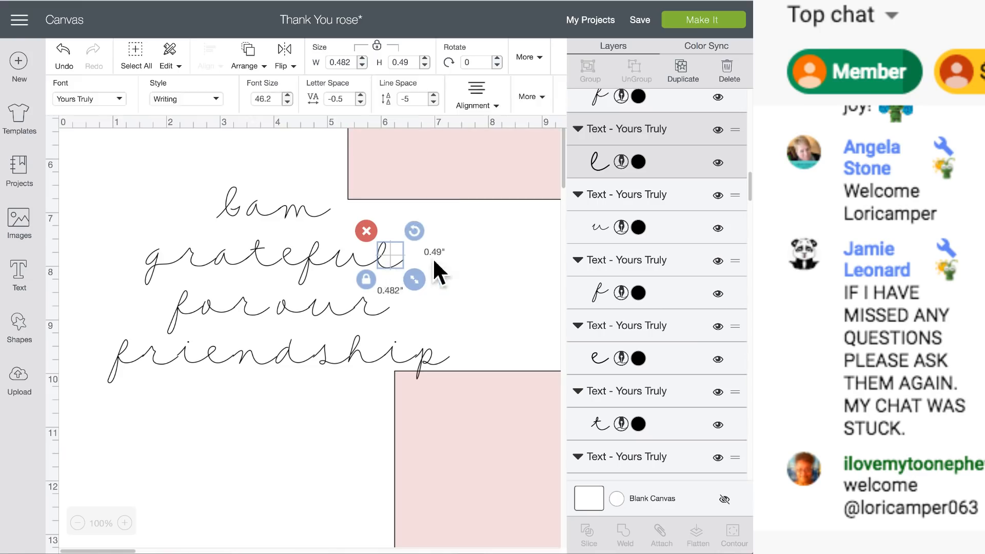
left_click(465, 280)
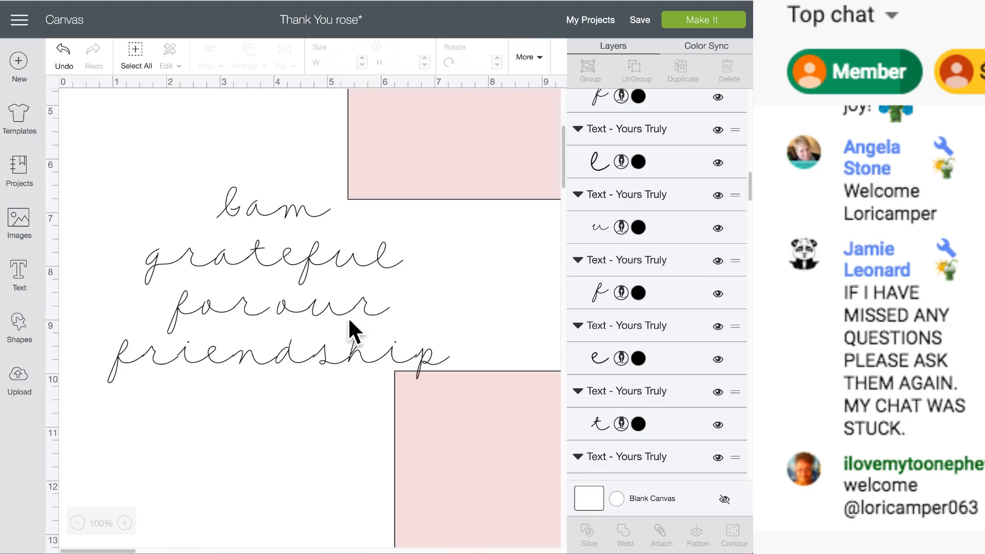
Step: Shift the letters of "our" to the right to leave a word gap after "for", keeping their strokes connected
left_click(367, 313)
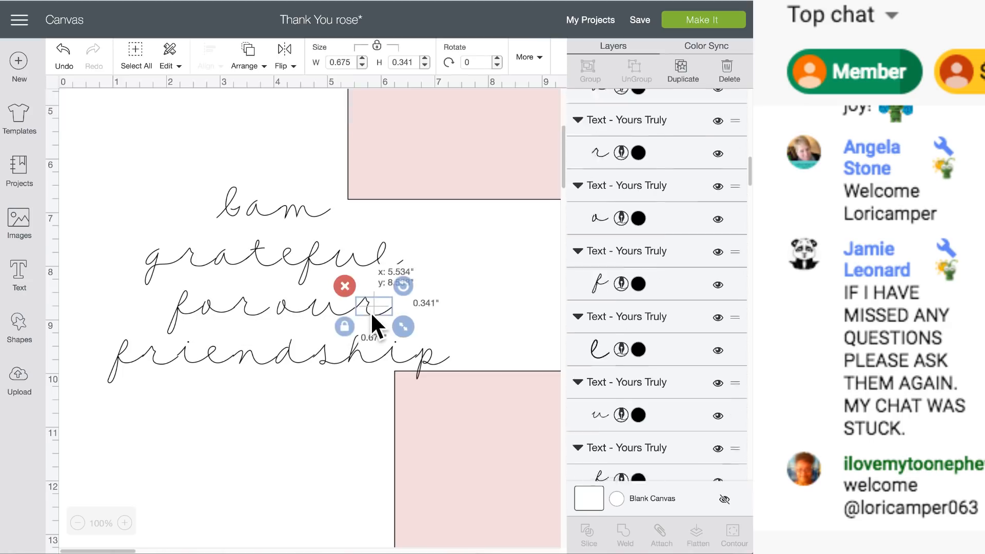
left_click(334, 309)
left_click_drag(338, 309, 300, 307)
left_click(451, 310)
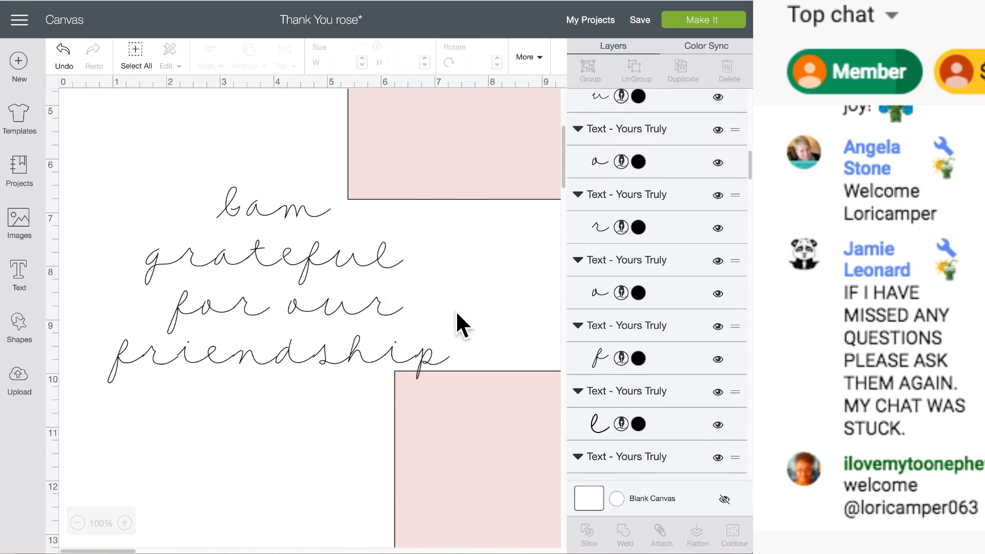
Step: Close the gaps between the letters of "friendship", and shift the lower pink card down and right, clear of the text
left_click(153, 354)
left_click_drag(153, 354, 153, 354)
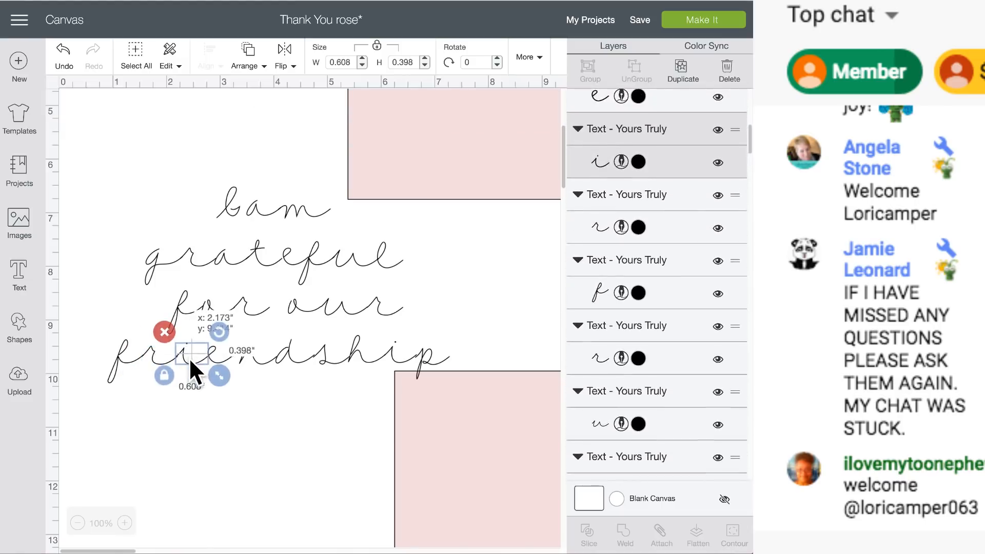
left_click(189, 357)
left_click(250, 358)
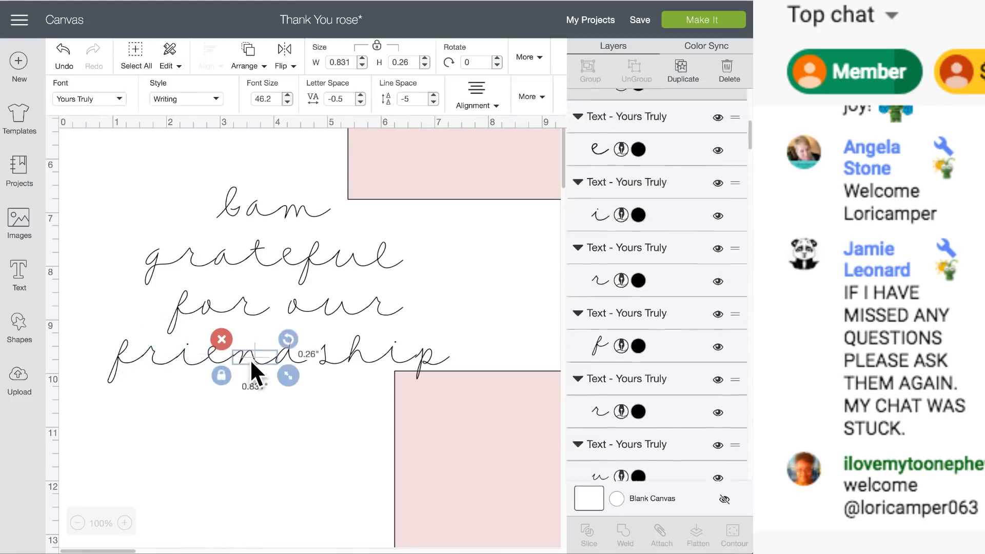
left_click_drag(251, 357, 423, 350)
left_click(295, 359)
left_click(460, 351)
left_click(488, 348)
left_click(484, 348)
left_click(479, 353)
left_click(421, 351)
left_click(465, 352)
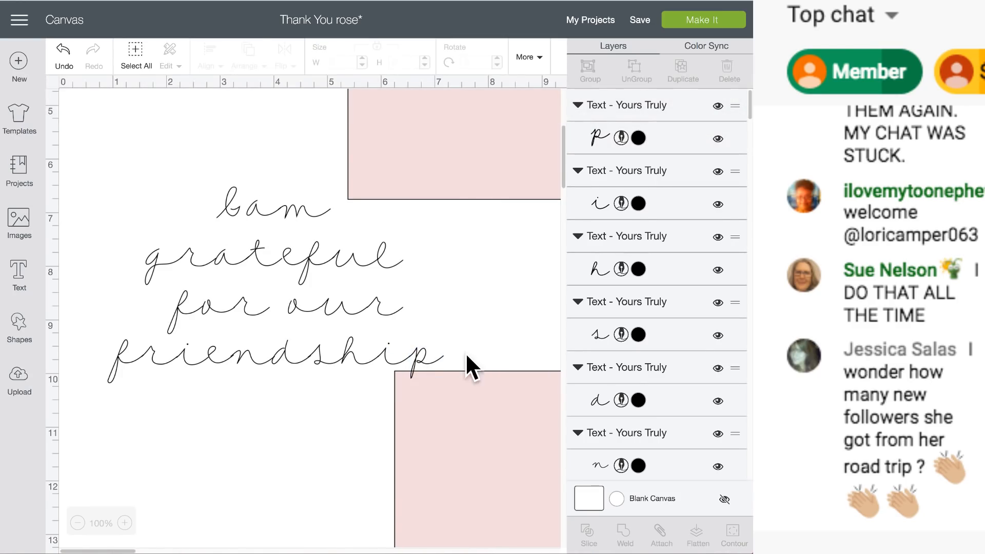
left_click_drag(454, 424, 463, 451)
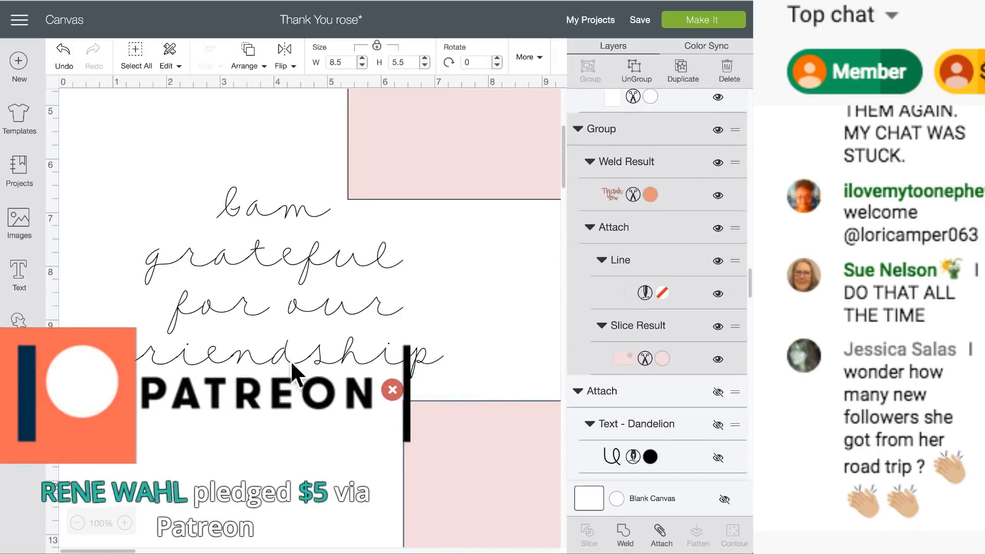
Step: Fine-tune the positions of the n, d, s, h, i and p in "friendship" so the script joins smoothly
left_click(245, 355)
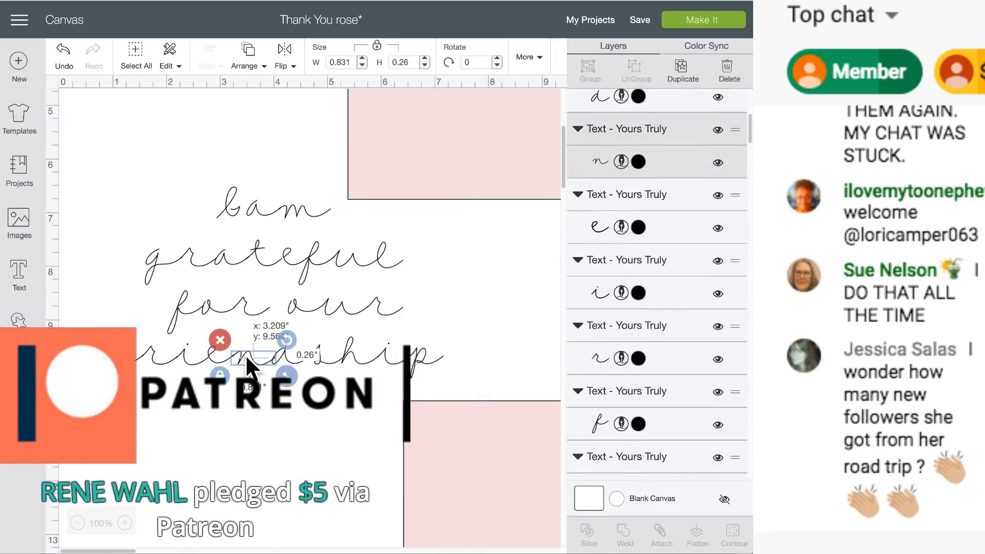
left_click(282, 351)
left_click(321, 352)
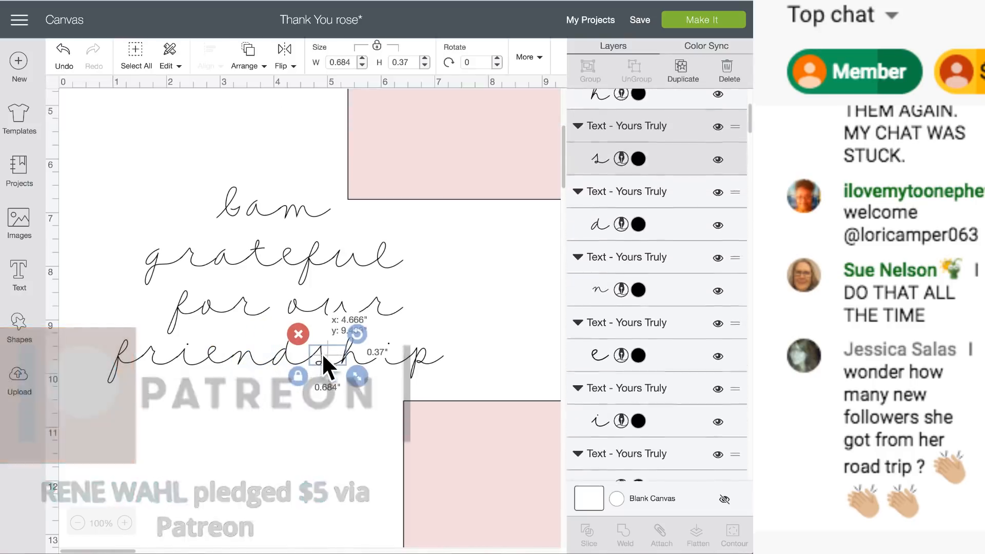
left_click(344, 436)
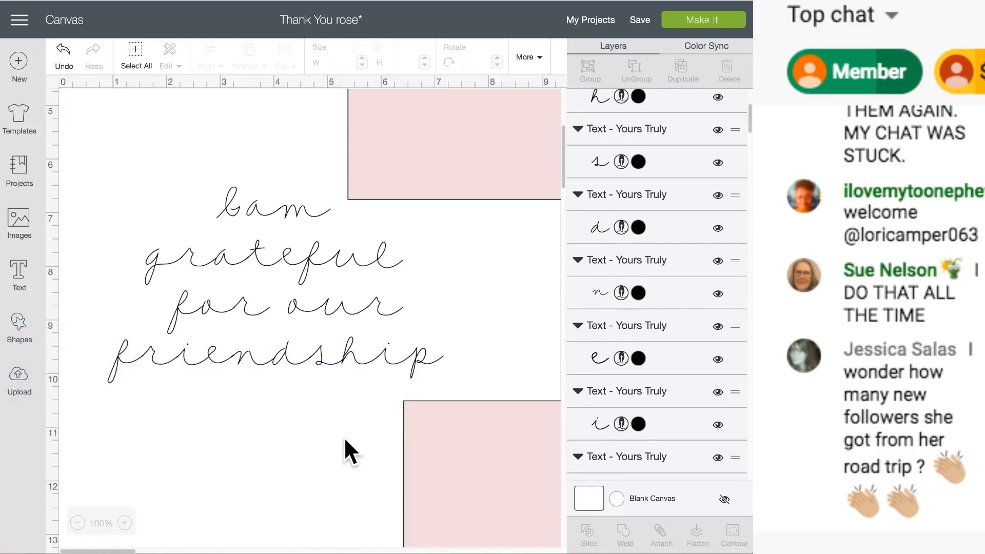
left_click(353, 353)
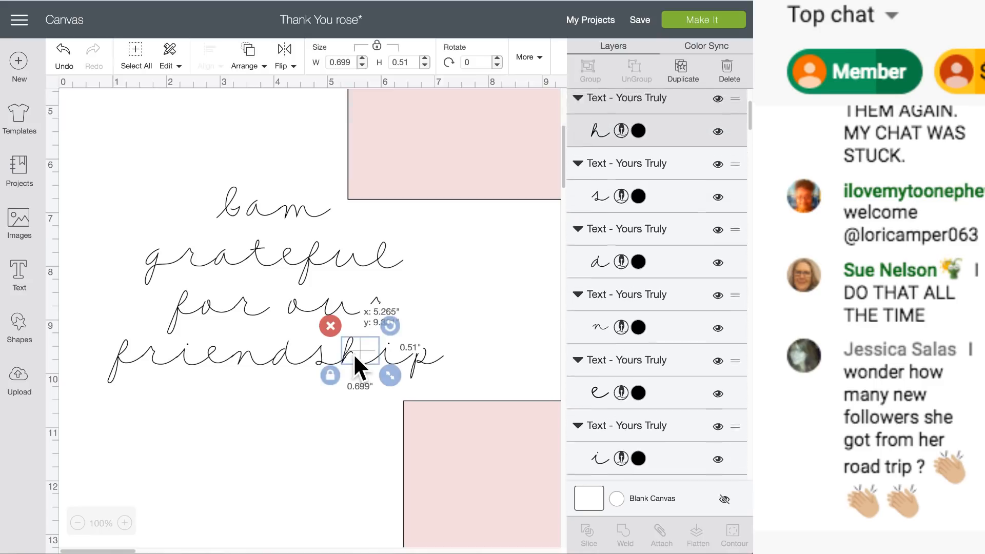
left_click(386, 354)
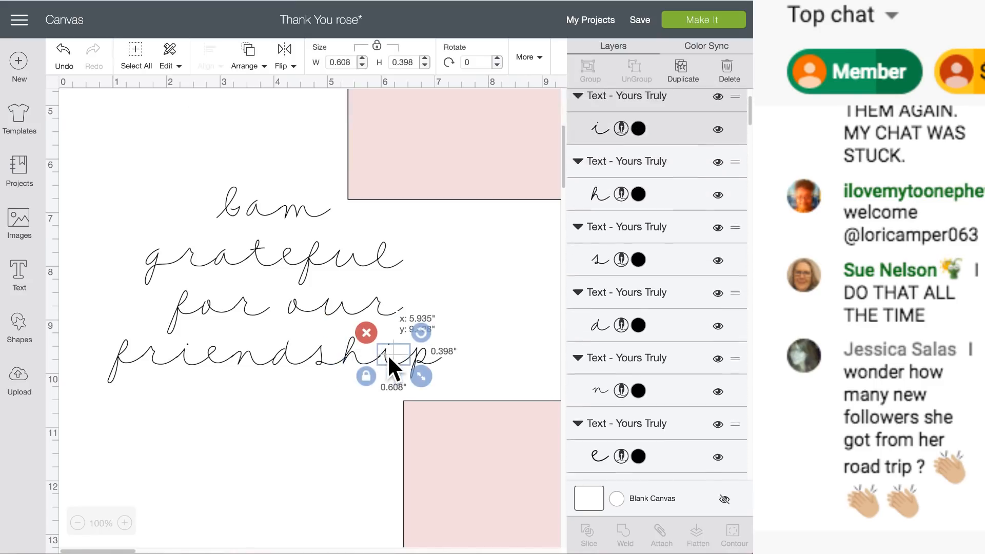
left_click(415, 353)
left_click_drag(415, 354, 420, 355)
left_click(257, 433)
left_click(325, 407)
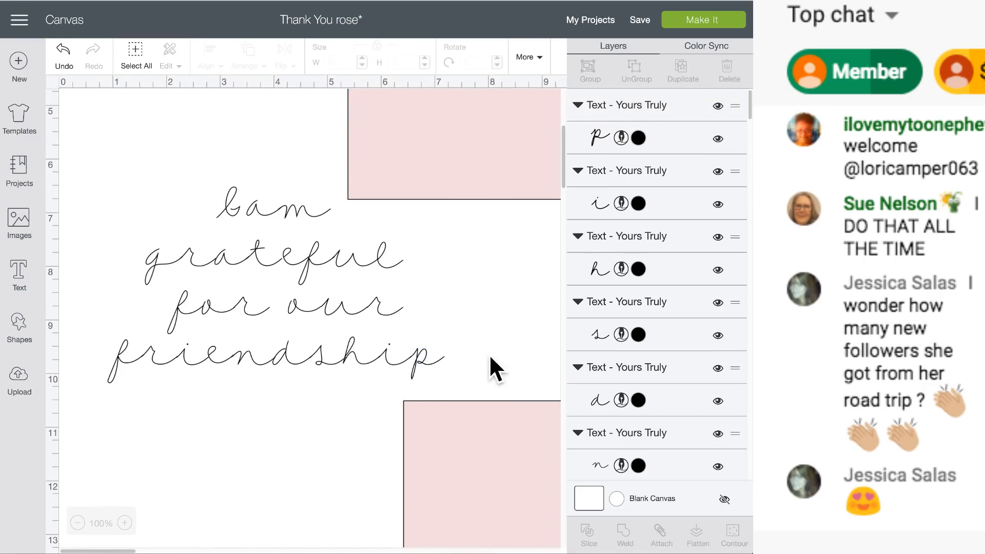
Step: Group the letters of "friendship" into one unit and the letters of "for our" into another
left_click_drag(489, 355, 105, 355)
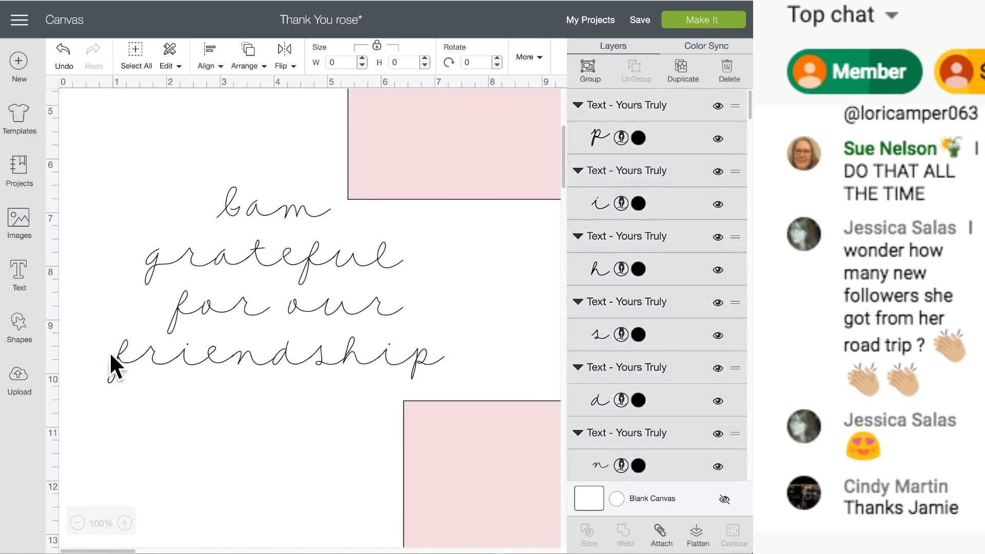
left_click(591, 71)
left_click(416, 297)
left_click_drag(429, 299, 146, 317)
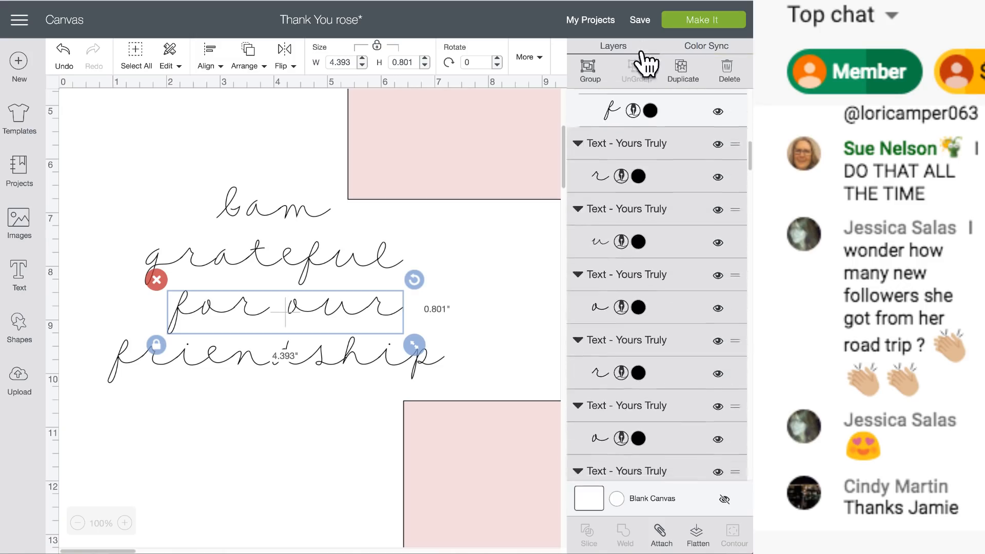
left_click(590, 70)
Step: Group all the letters of "grateful" into one unit
left_click(432, 247)
left_click_drag(433, 247, 92, 270)
left_click(590, 70)
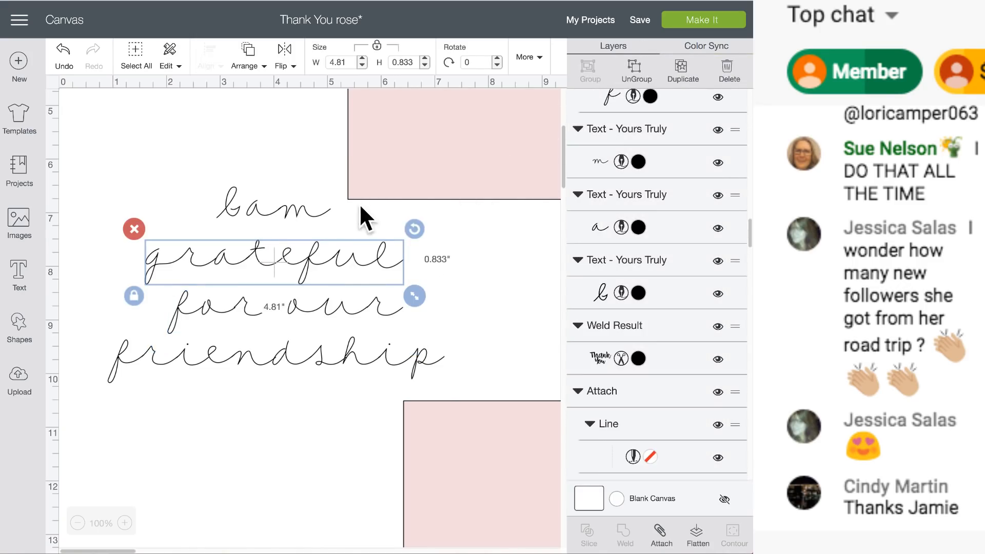
Step: Move the capital "I" slightly left for a word gap before "am", and group the letters of the "I am" line
left_click(316, 214)
left_click(231, 205)
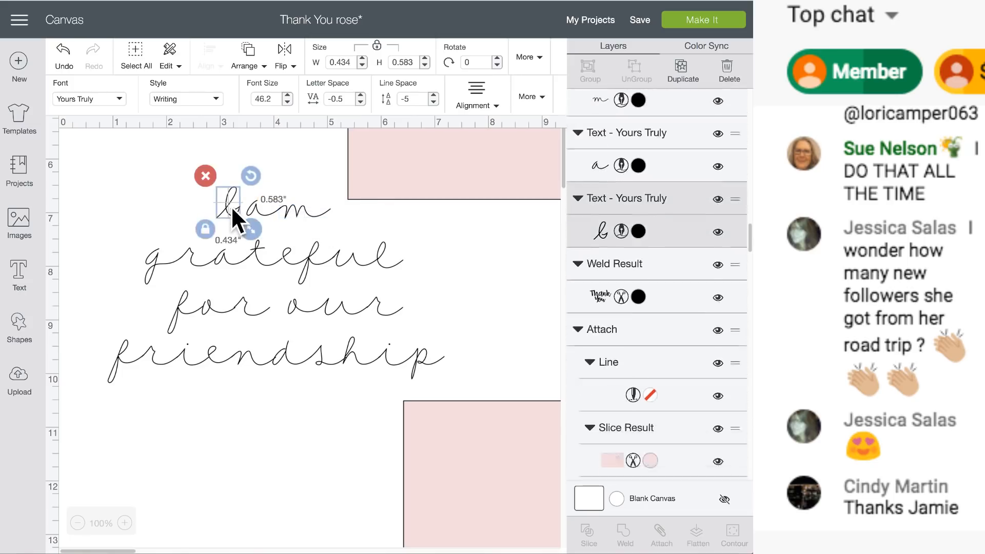
left_click(364, 224)
left_click_drag(337, 210, 188, 206)
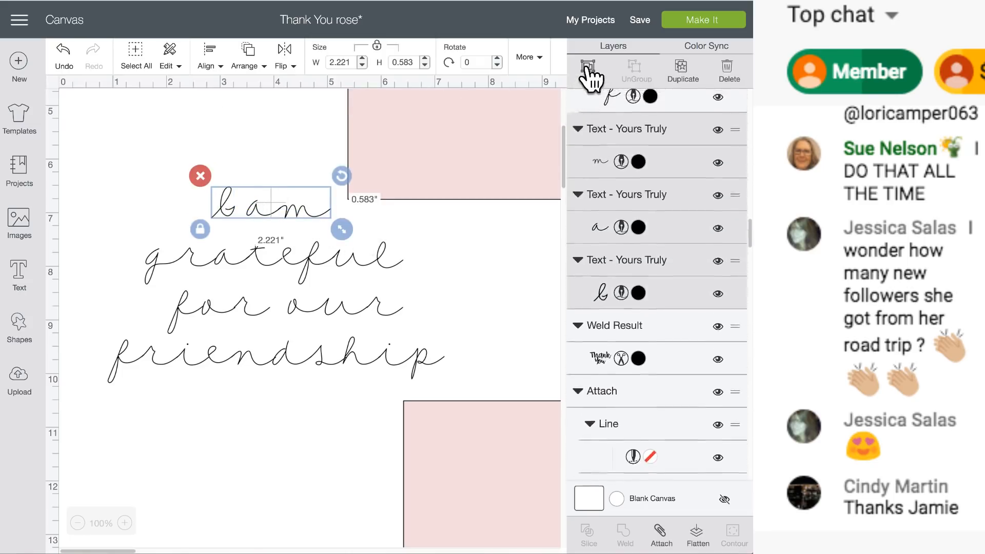
scroll(270, 302, "right", 3)
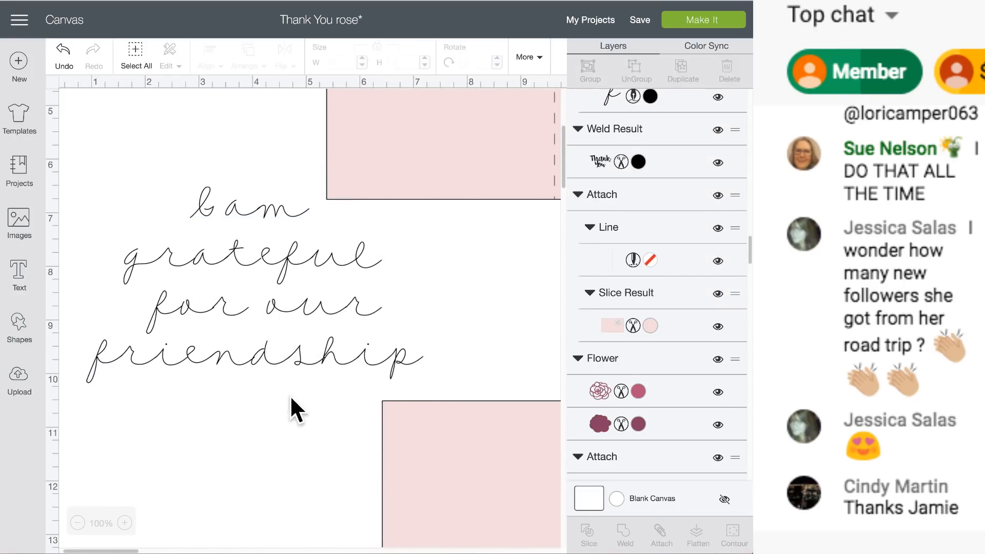
Step: Combine the four line groups of the friendship message into a single group
left_click_drag(290, 395, 218, 190)
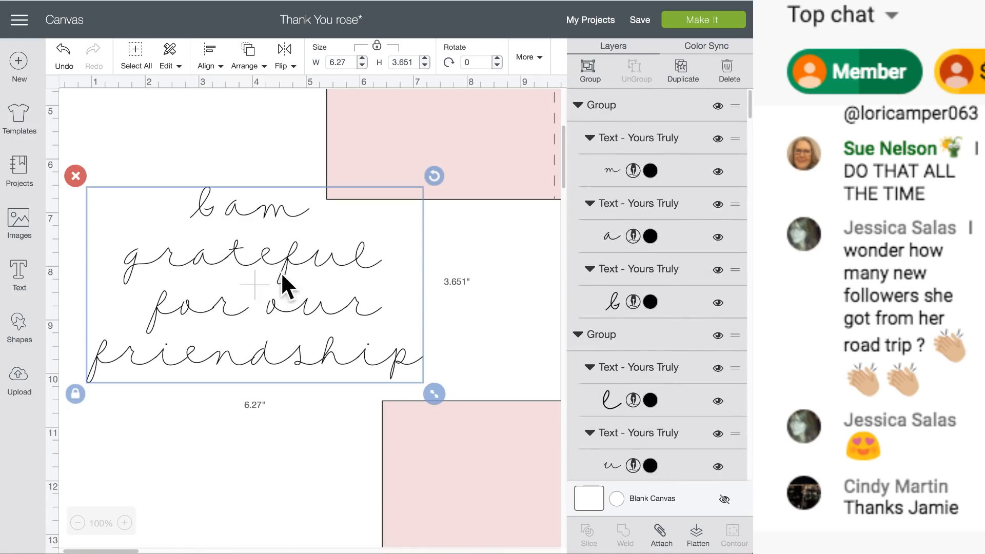
scroll(280, 274, "right", 10)
left_click_drag(68, 283, 148, 277)
scroll(150, 274, "left", 10)
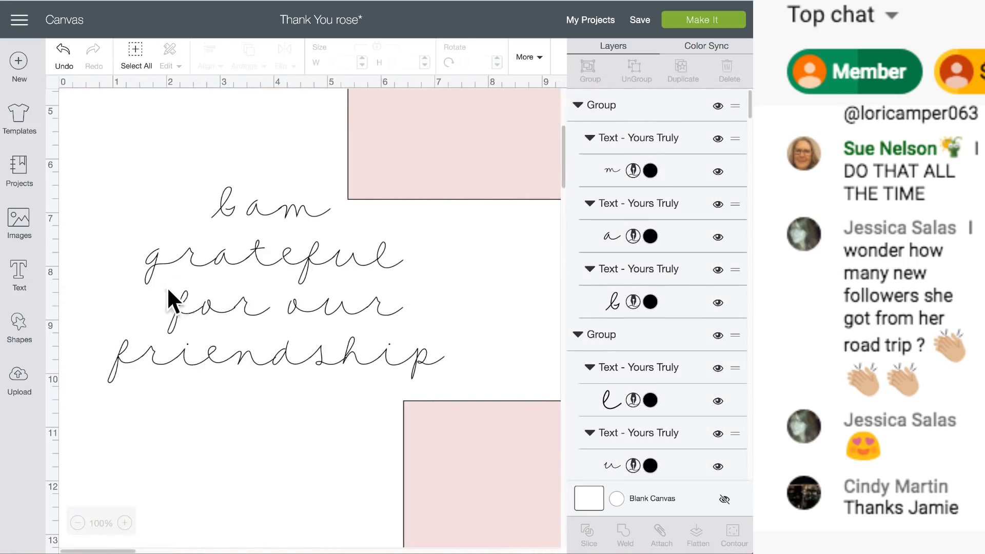
left_click_drag(247, 400, 227, 146)
left_click(589, 75)
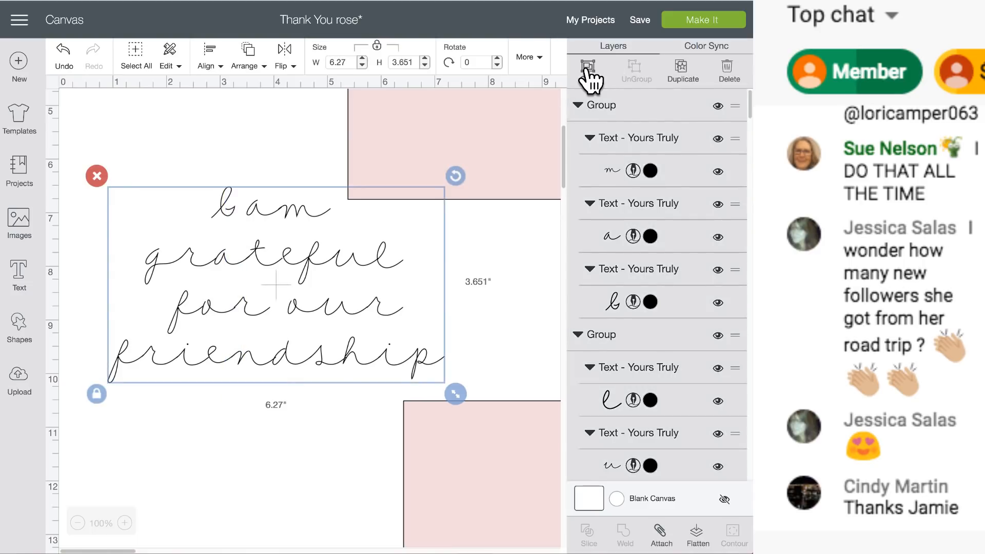
Step: Move the grouped friendship message across the canvas to the white insert holding the purple rose
left_click(497, 243)
left_click_drag(332, 259, 491, 231)
scroll(491, 231, "right", 5)
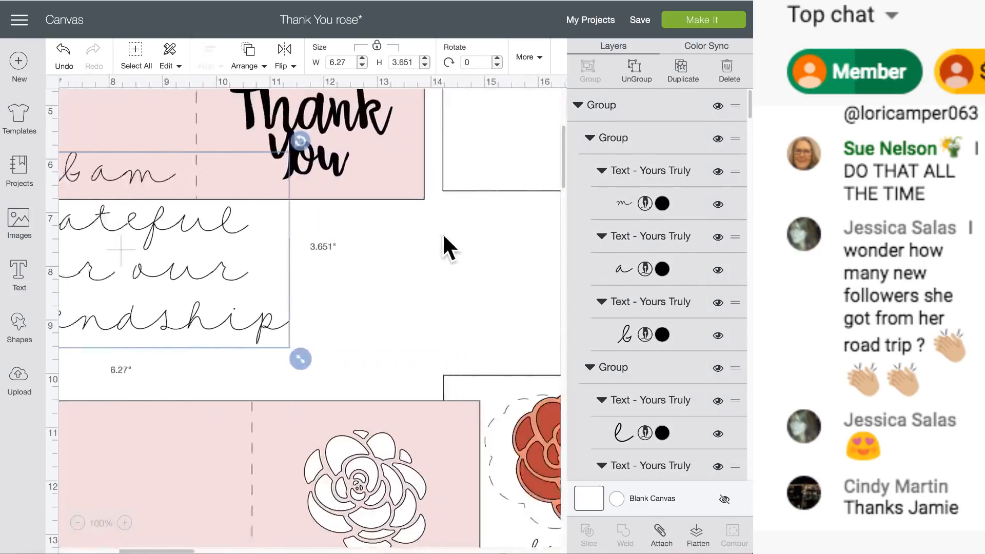
left_click_drag(82, 233, 349, 207)
left_click(126, 236)
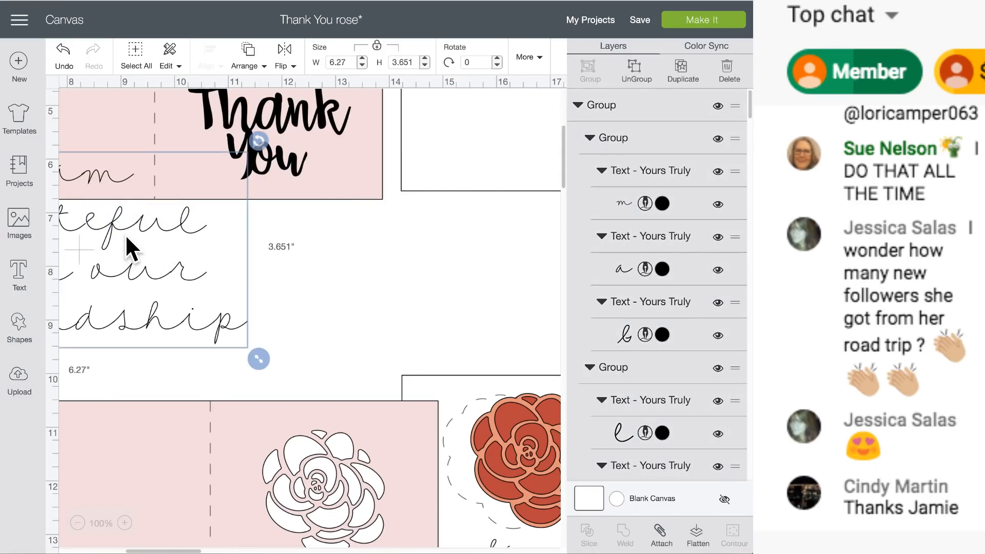
left_click_drag(111, 226, 229, 226)
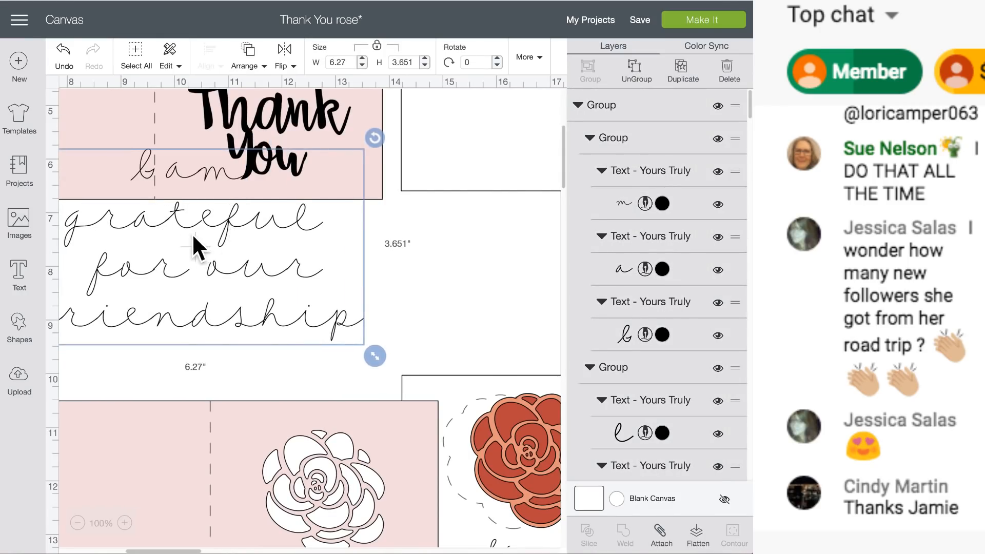
left_click(216, 236)
left_click_drag(170, 236, 459, 229)
left_click(459, 230)
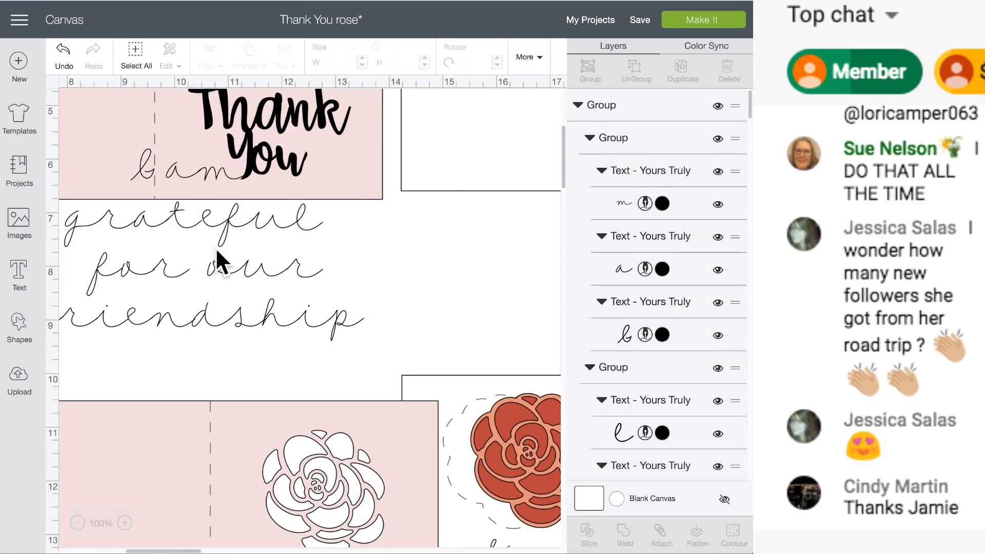
left_click(198, 213)
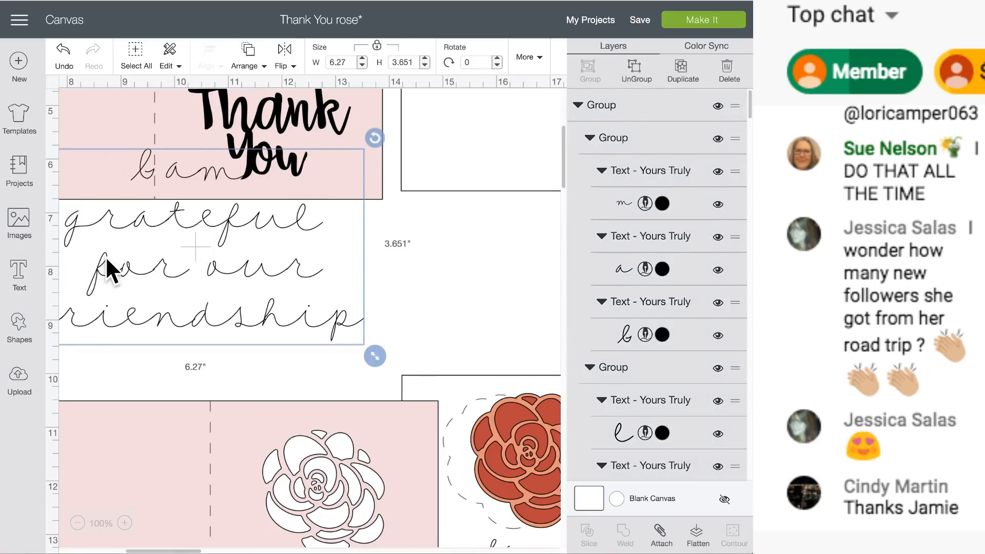
left_click_drag(105, 256, 477, 199)
scroll(447, 261, "right", 8)
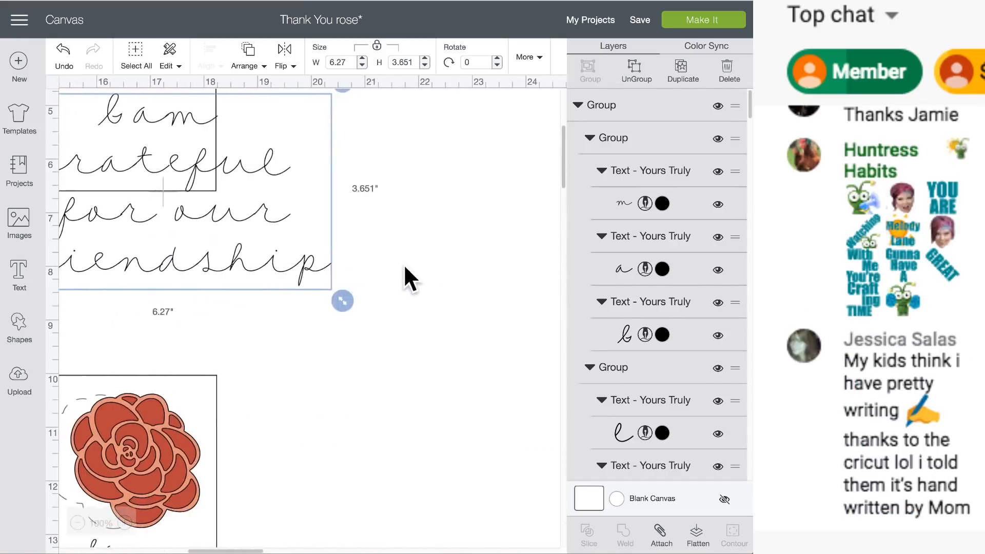
Step: Shrink the friendship message proportionally to about 3.45 by 2.009 inches and place it below the purple rose on the insert
scroll(414, 272, "up", 1)
scroll(414, 273, "up", 1)
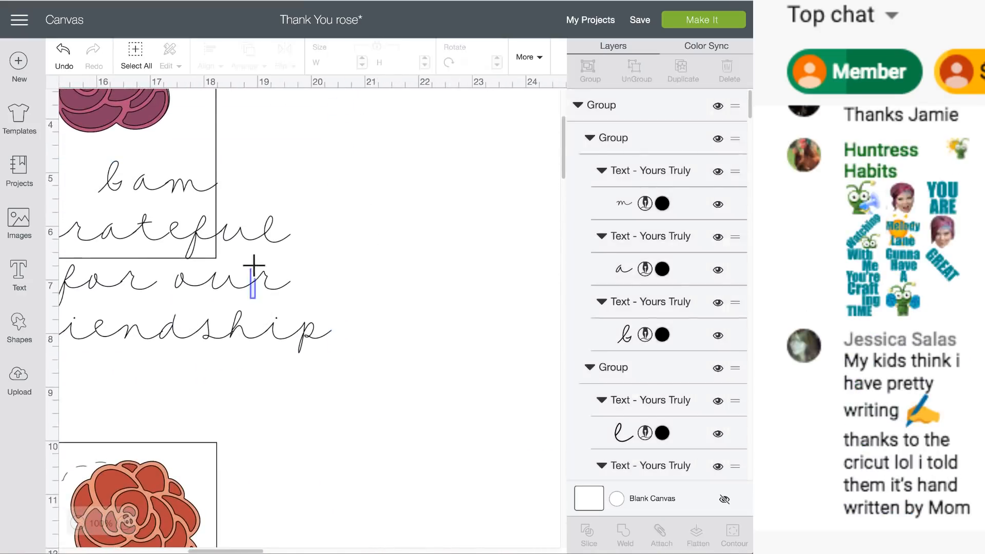
left_click_drag(344, 368, 195, 271)
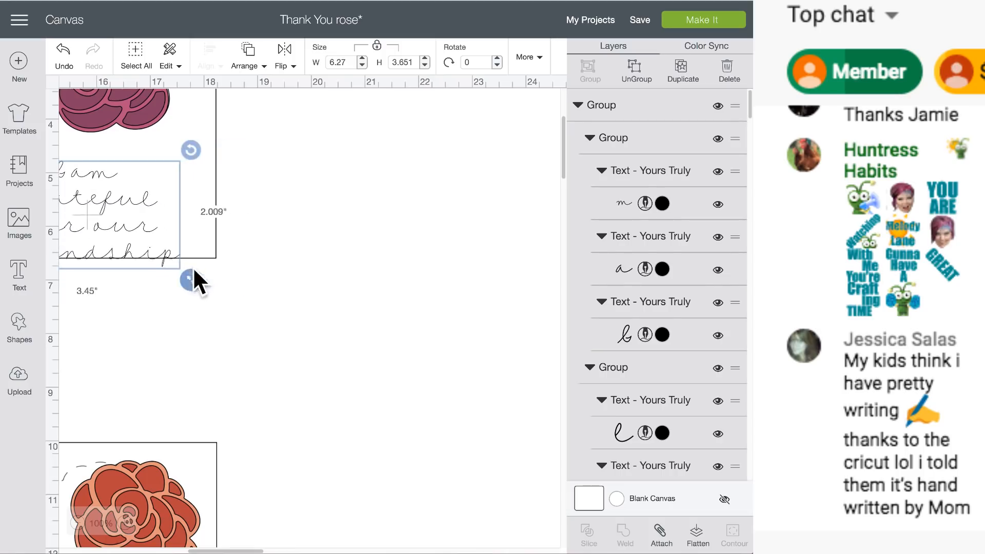
scroll(233, 287, "left", 8)
left_click_drag(293, 201, 311, 179)
scroll(293, 267, "up", 4)
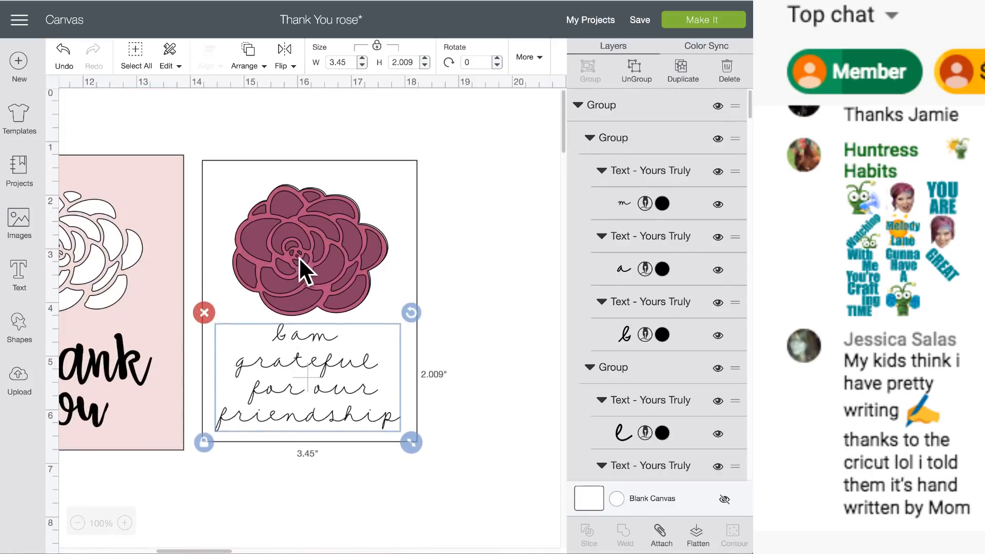
Step: Move the purple rose up and left to uncover its drawn outline on the insert
left_click_drag(310, 269, 285, 235)
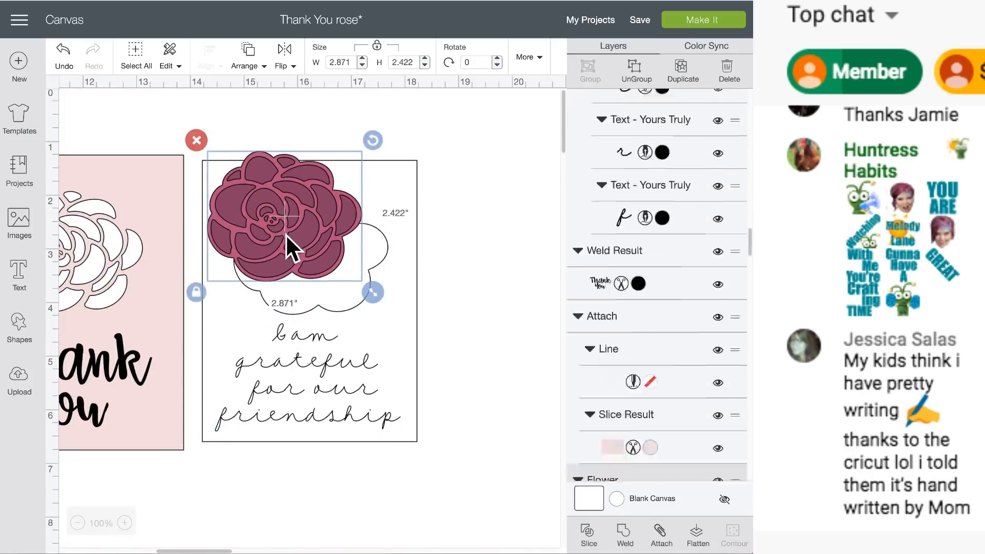
left_click(452, 360)
left_click(398, 317)
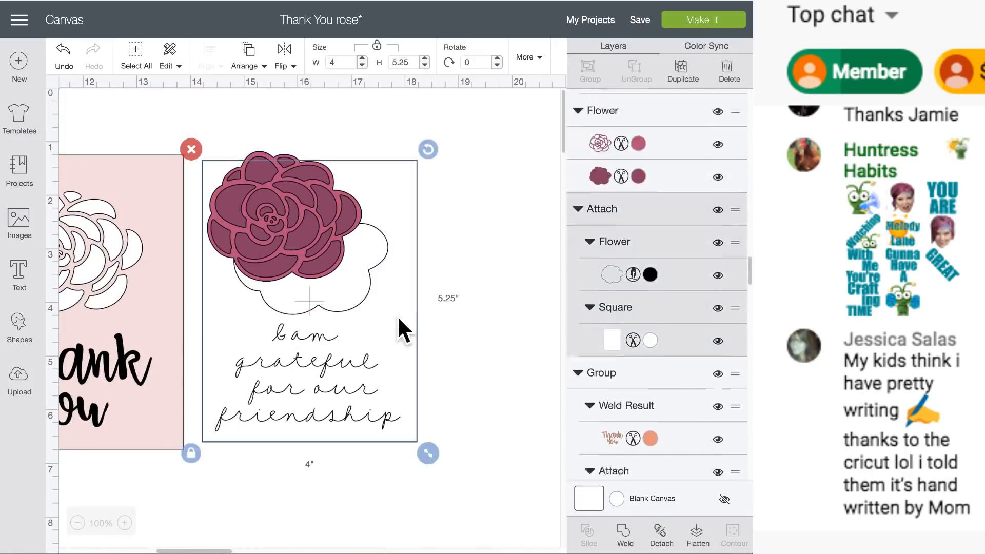
left_click(496, 317)
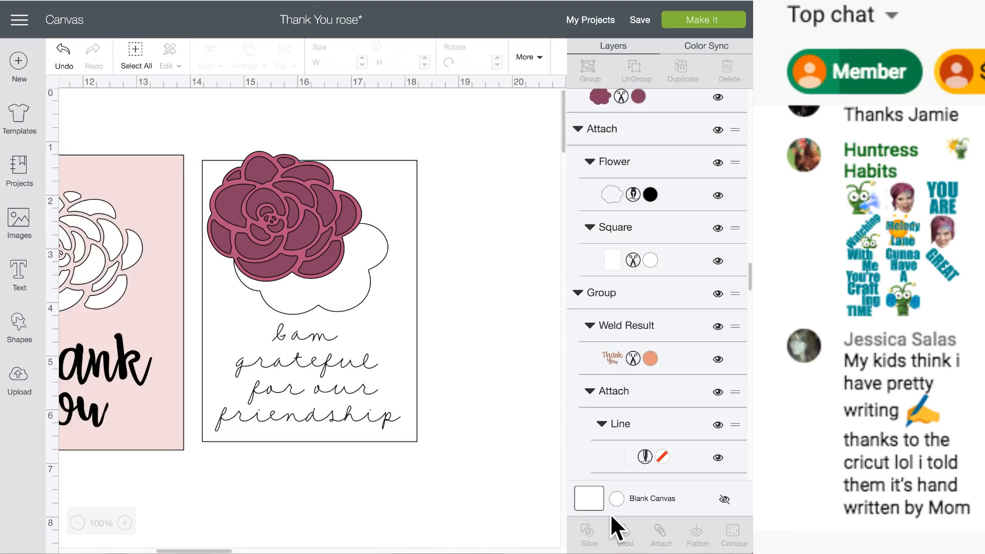
Step: Set the blank canvas color to light green (#C8D783)
left_click(617, 498)
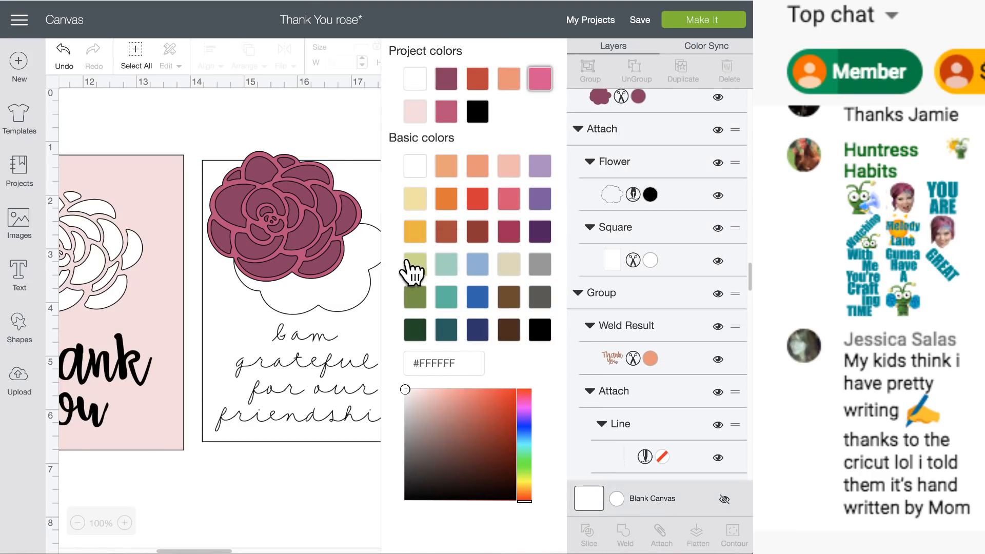
left_click(408, 262)
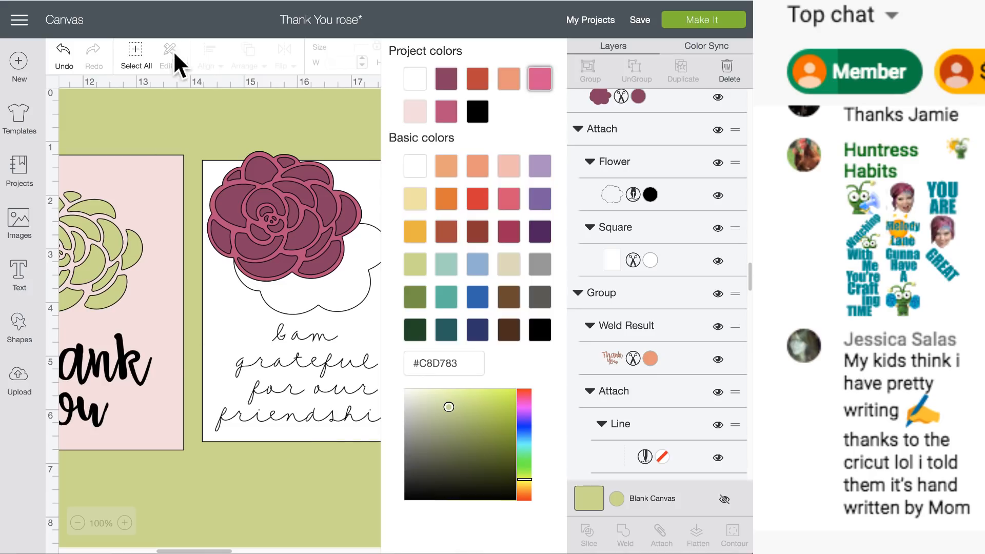
left_click(159, 103)
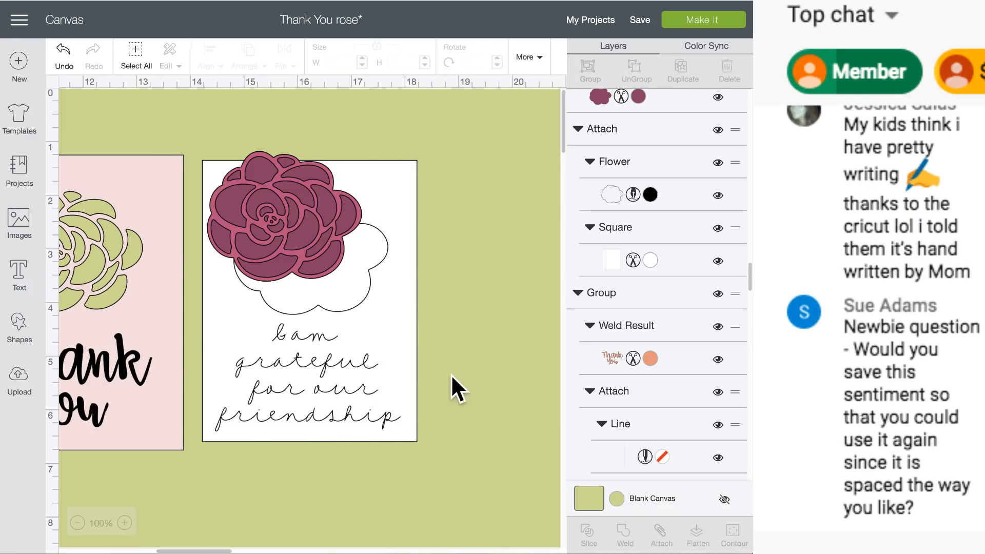
Step: Center the friendship message horizontally on the white insert
left_click(324, 364)
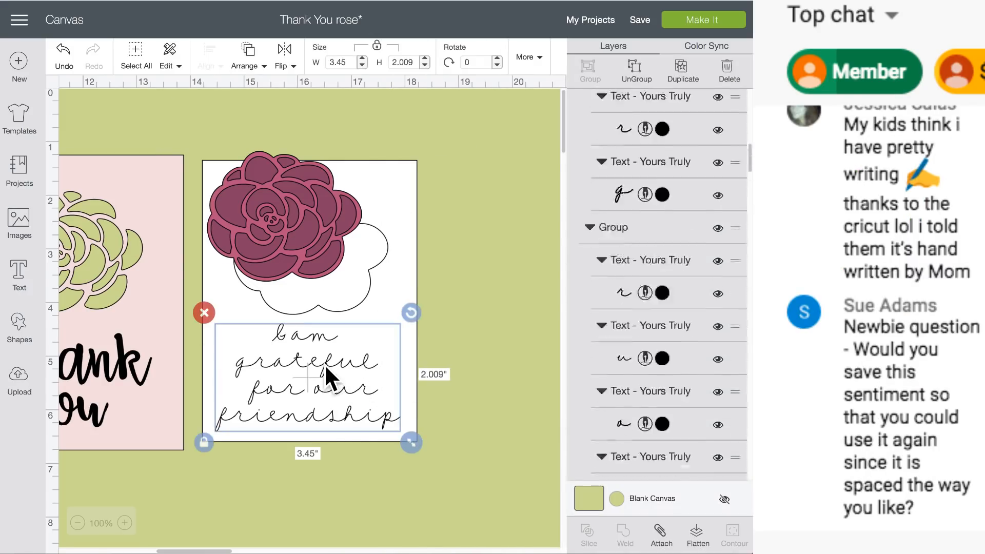
left_click_drag(478, 367, 293, 410)
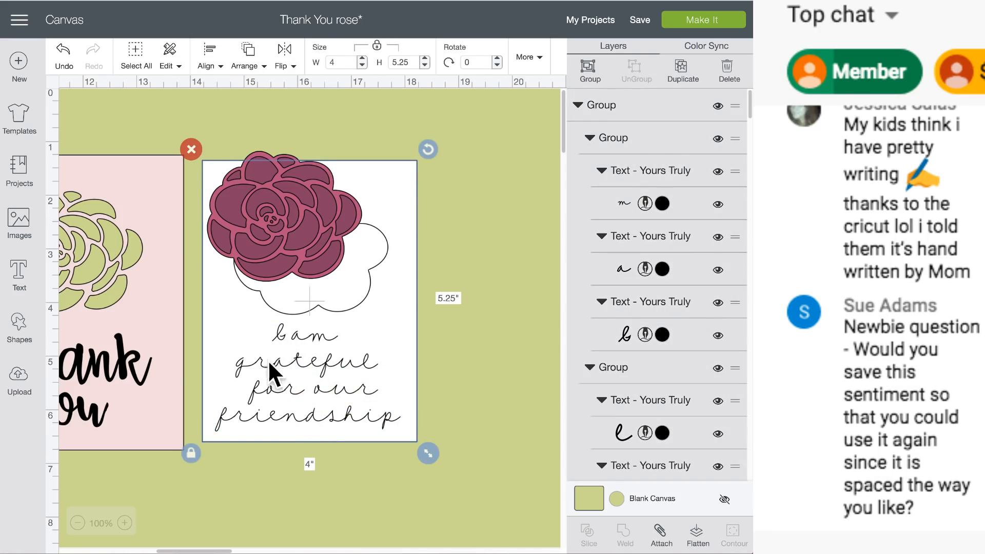
left_click(210, 64)
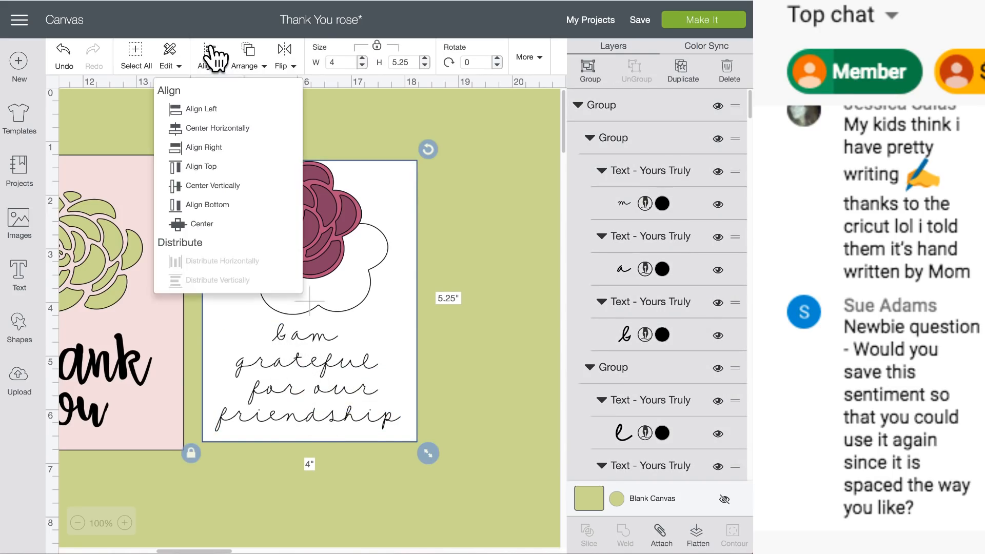
left_click(215, 127)
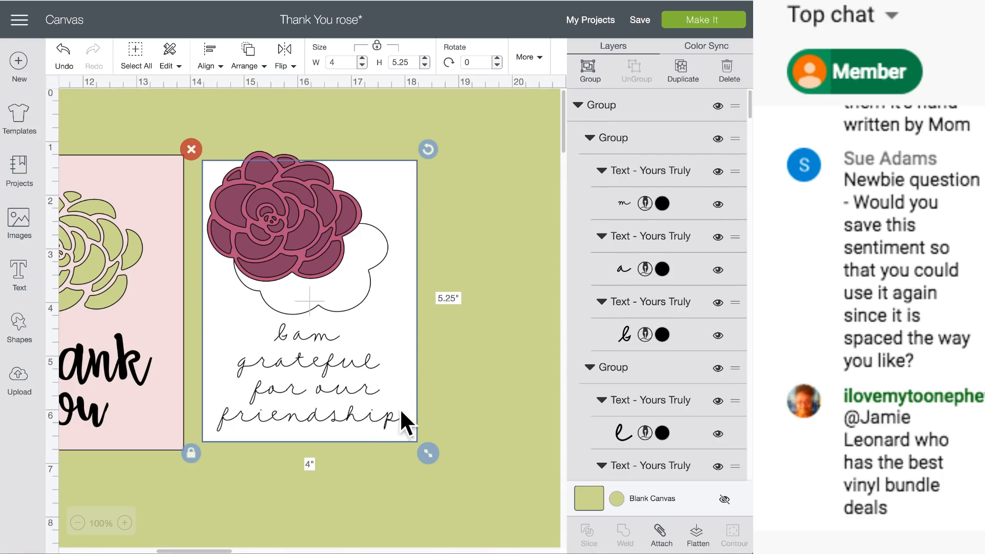
left_click(514, 359)
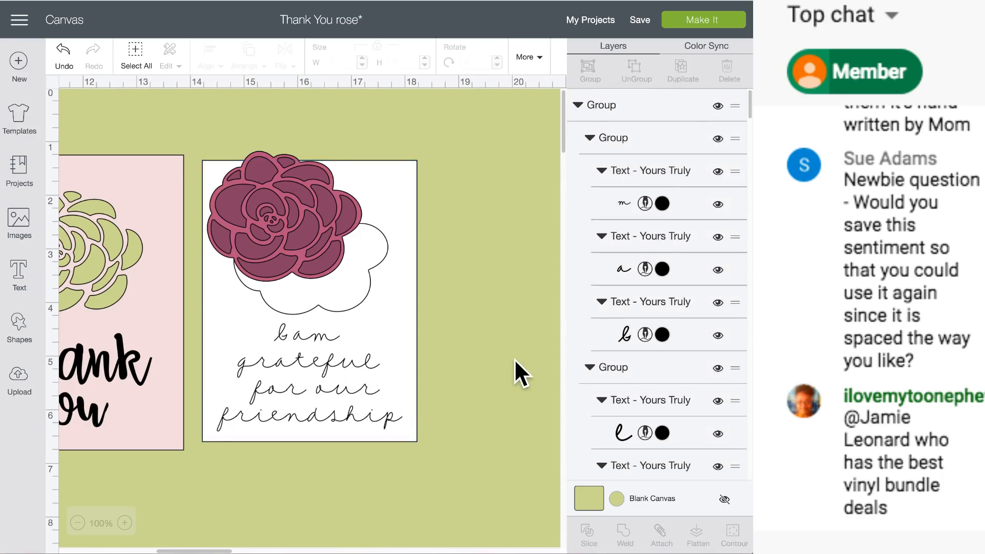
Step: Shrink the friendship message to about 2.853 by 1.662 inches and reposition it below the flower outline
left_click(336, 363)
left_click_drag(411, 444, 380, 422)
left_click_drag(309, 377, 330, 373)
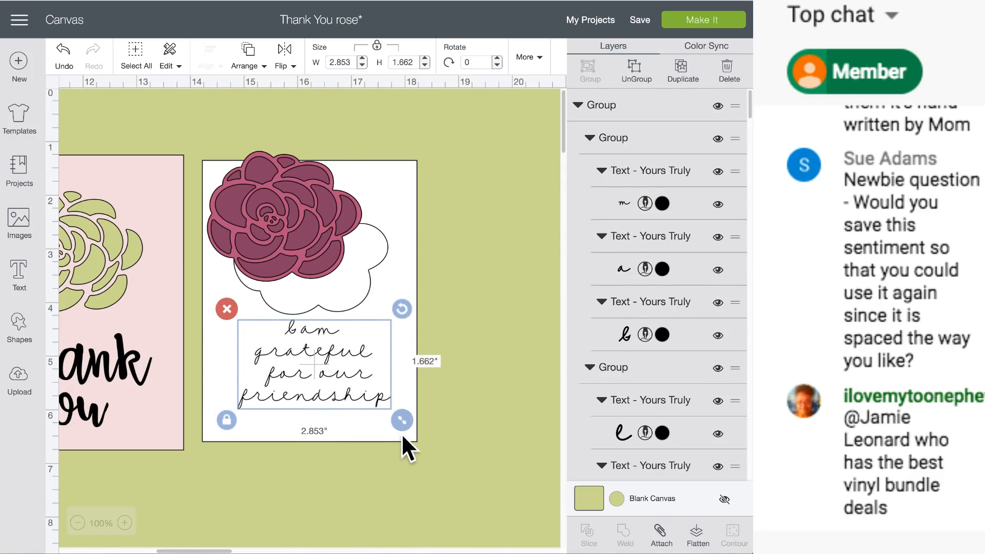
Step: Center the smaller friendship message horizontally on the white insert and attach the two together
left_click_drag(497, 373, 253, 378)
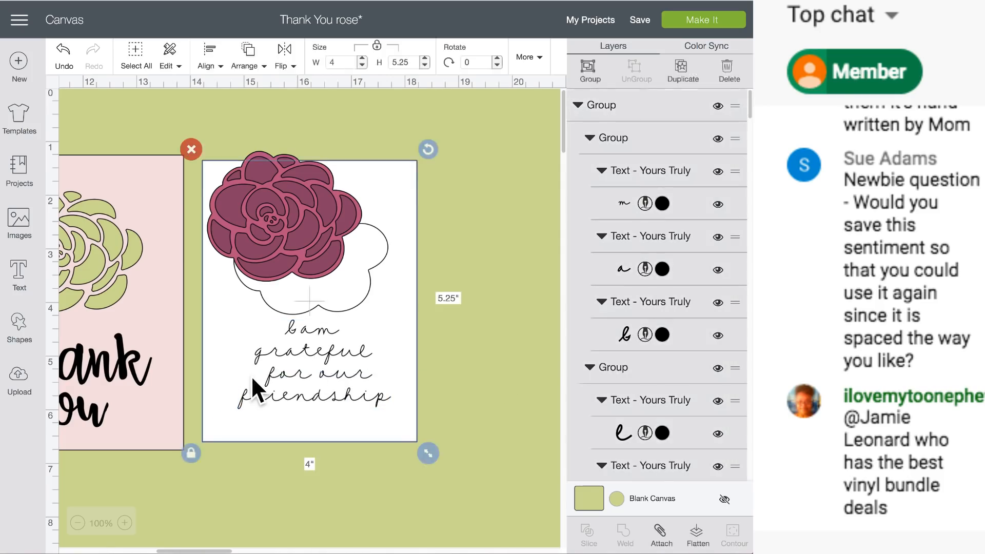
left_click(211, 59)
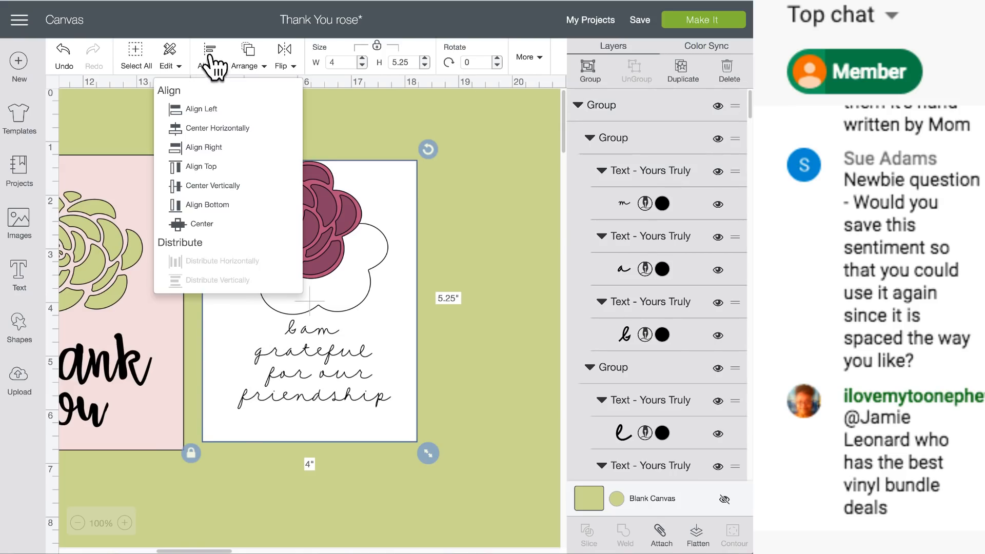
left_click(211, 128)
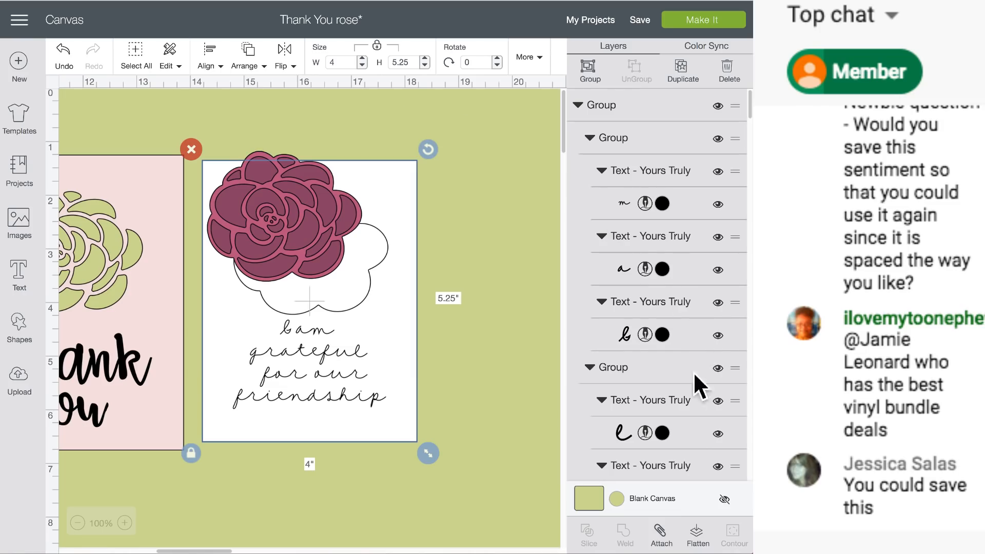
left_click(661, 535)
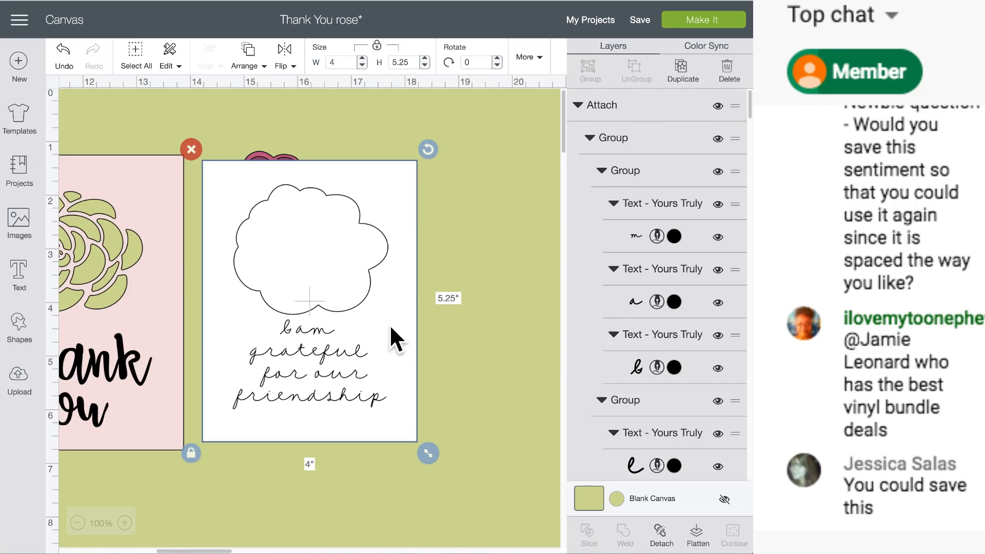
Step: Bring the purple rose to the front and place it back over its outline on the insert
left_click(266, 152)
left_click(252, 66)
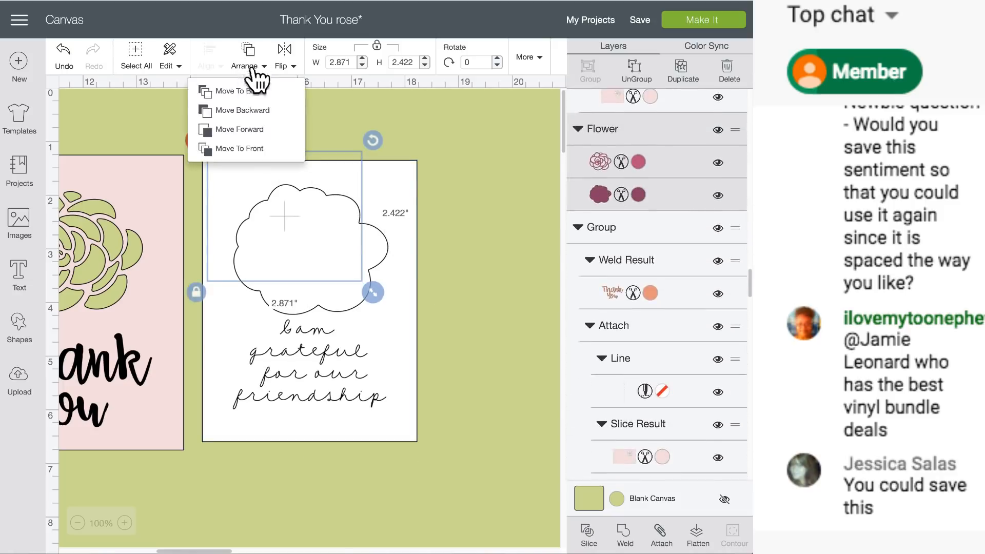
left_click(255, 148)
left_click_drag(256, 146, 286, 204)
Step: Shift the pink card base slightly toward the insert and nudge the black "Thank You" below the flower cutout
left_click_drag(165, 231, 183, 248)
scroll(181, 245, "left", 5)
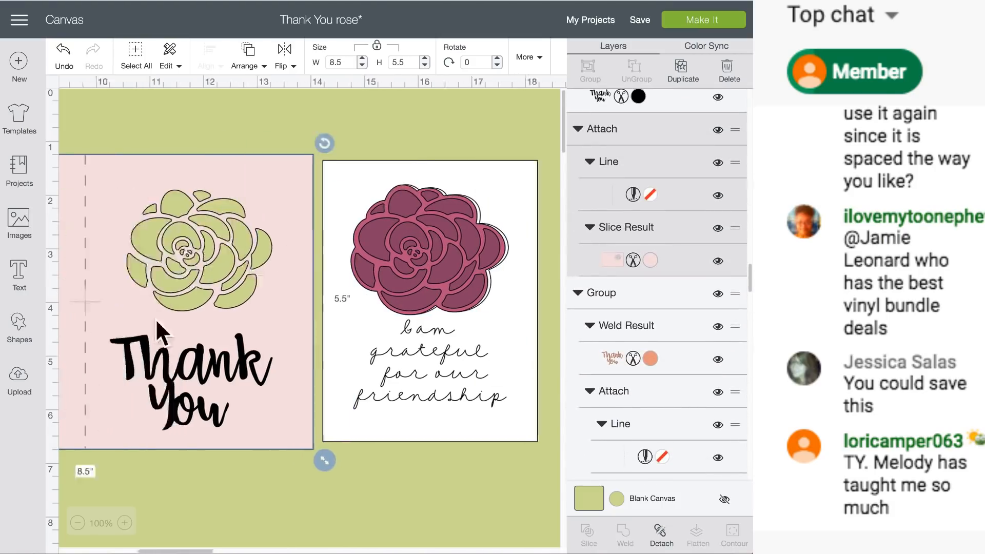
left_click_drag(234, 364, 236, 358)
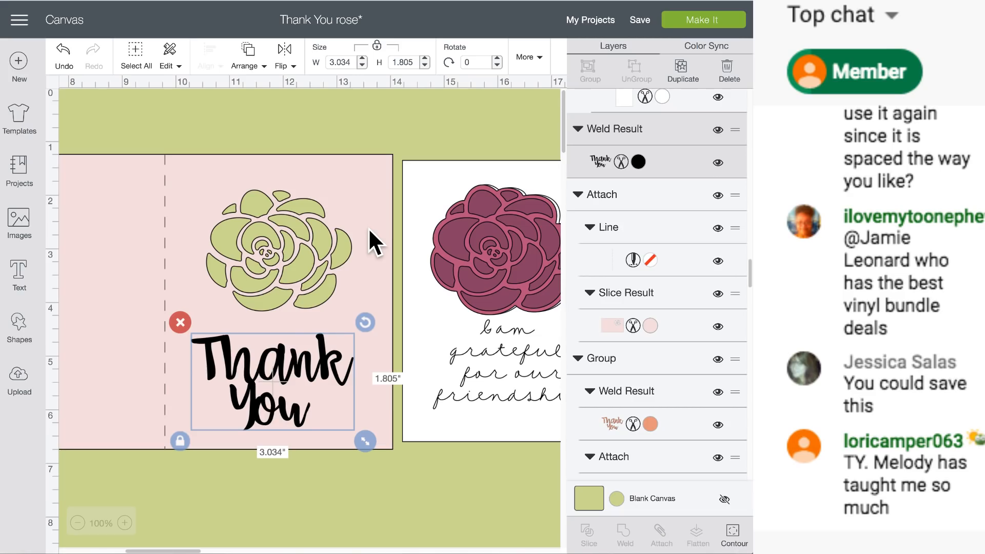
Step: Nudge the purple rose slightly right to line it up with its outline on the insert
scroll(367, 248, "right", 1)
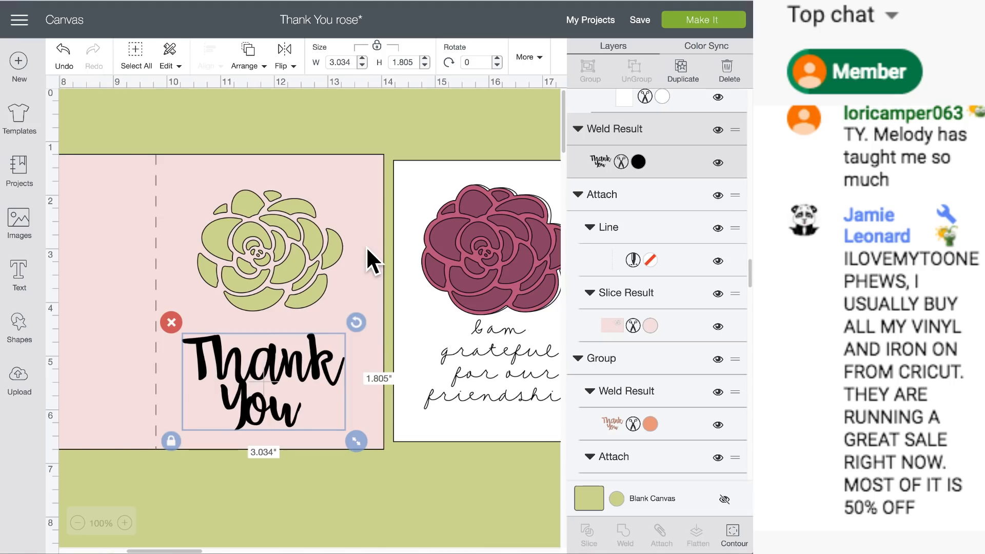
scroll(366, 249, "right", 3)
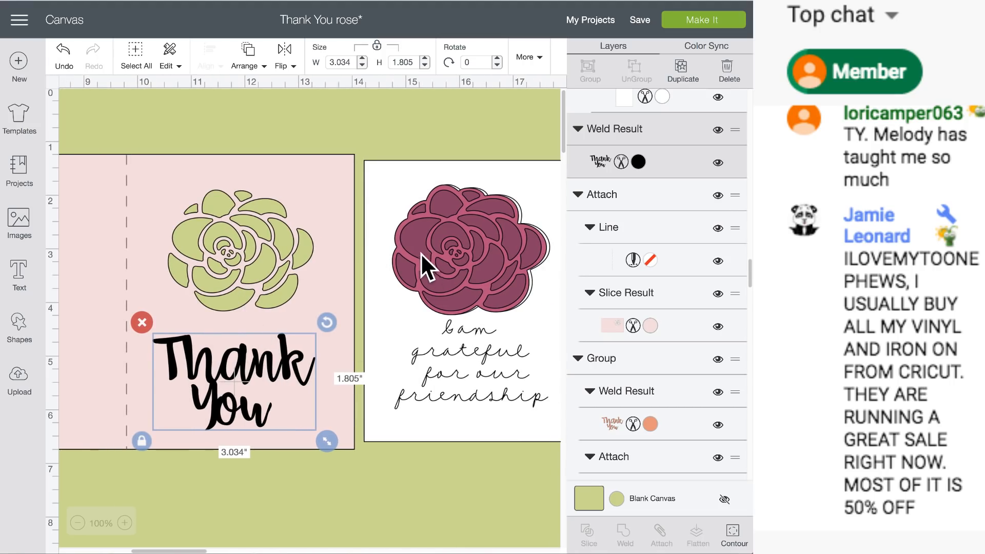
left_click_drag(463, 214, 464, 216)
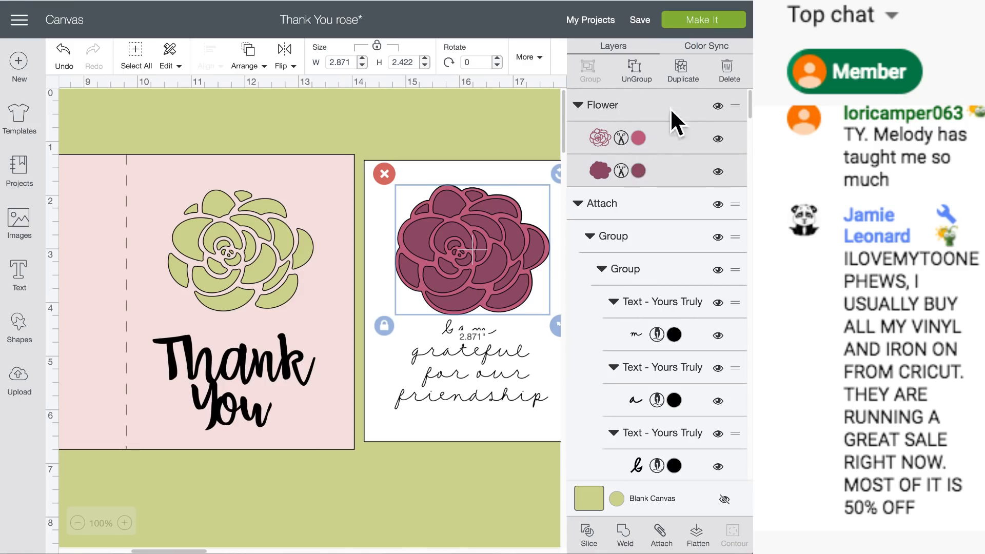
Step: Sync the black "Thank You" to the pink color of the purple rose's top layer
left_click(710, 47)
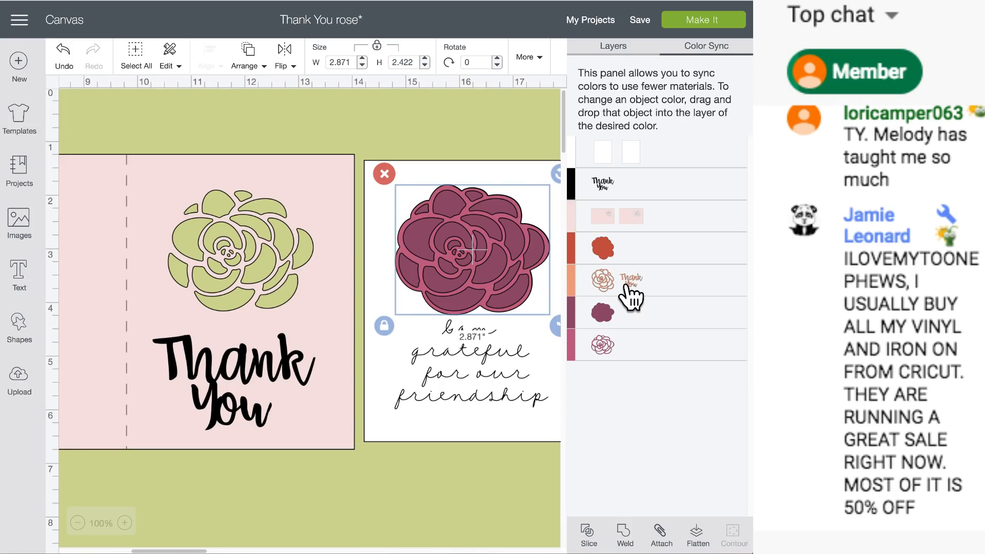
left_click_drag(630, 296, 627, 342)
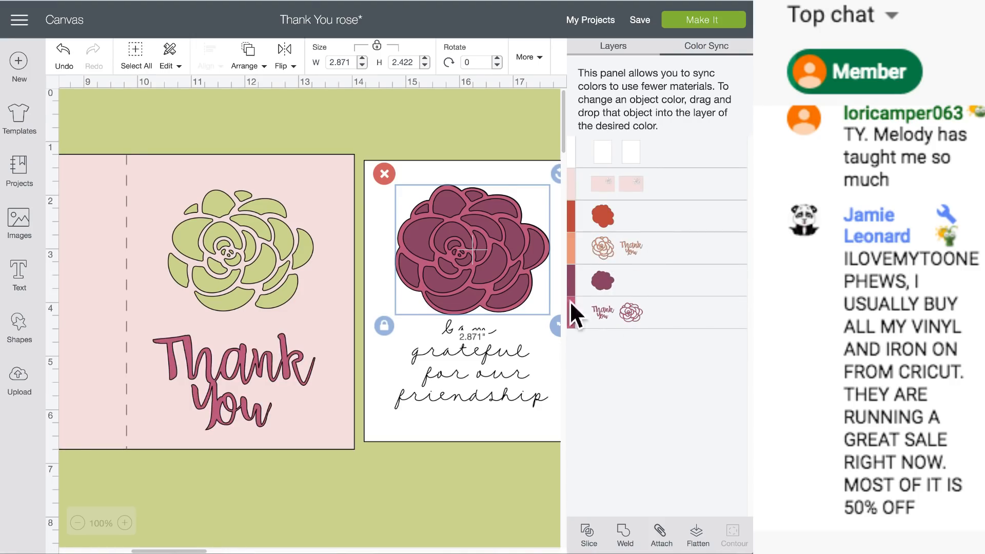
left_click(345, 464)
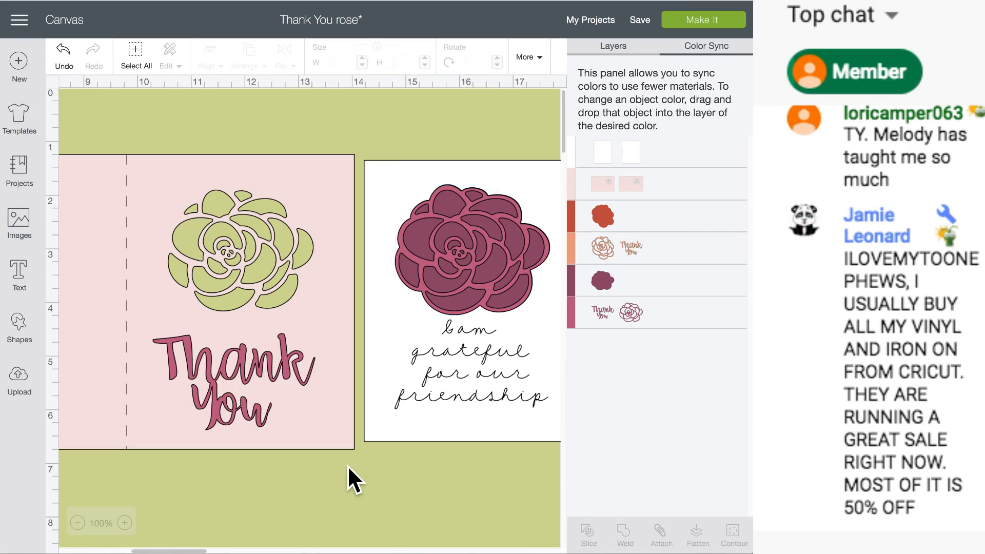
Step: Slide the pink card base partly under the insert, then move "Thank You" below the card and bring it to the front
scroll(371, 466, "right", 5)
left_click_drag(195, 402, 318, 396)
left_click(250, 57)
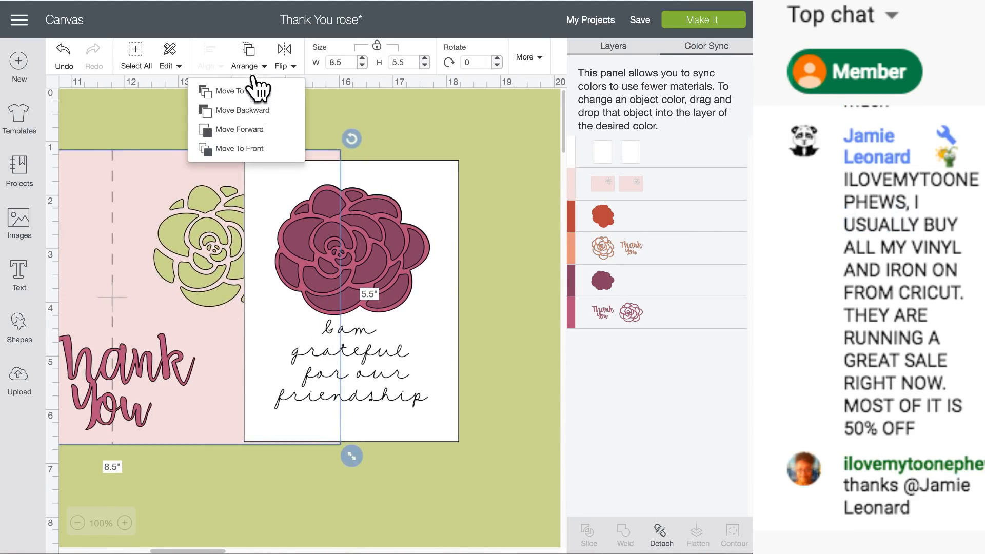
left_click_drag(127, 357, 238, 469)
left_click(256, 61)
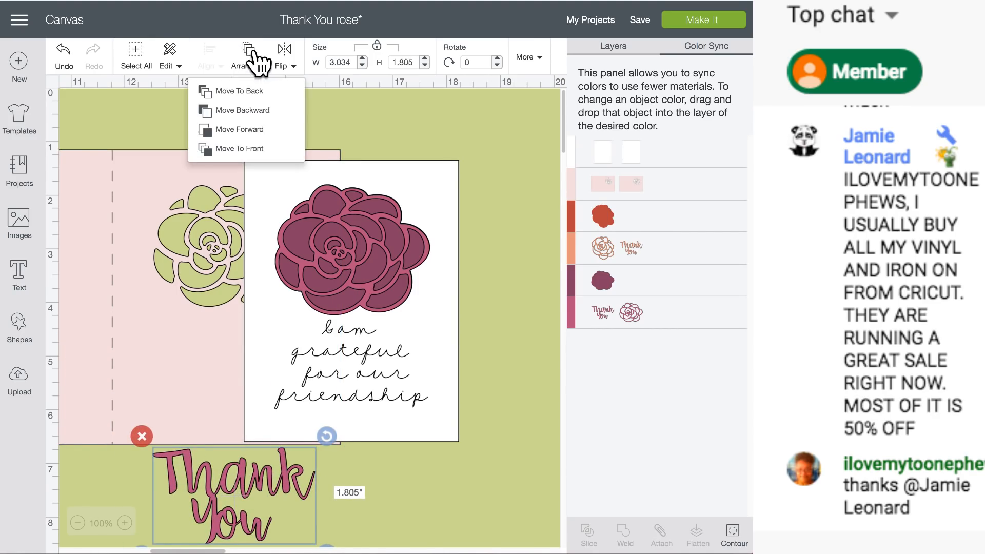
left_click(255, 147)
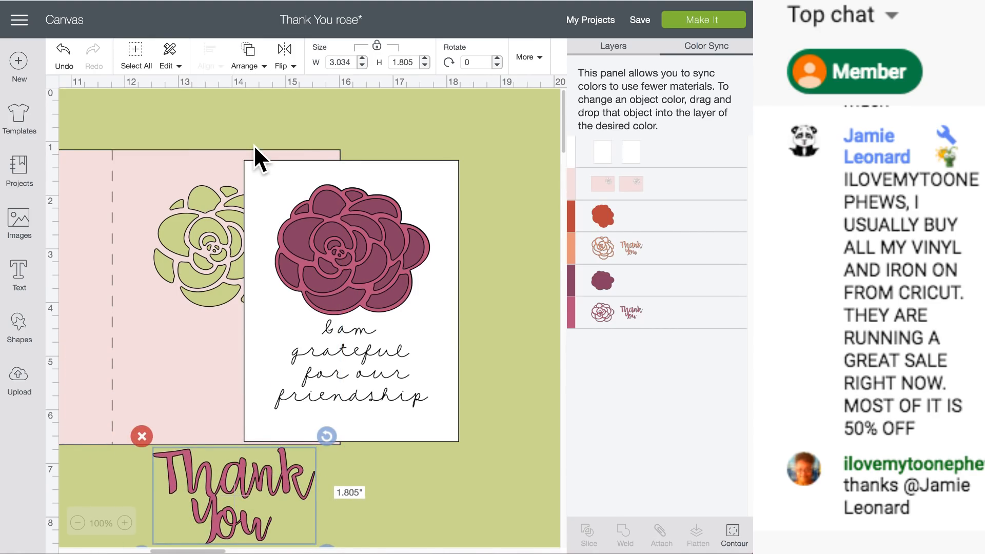
Step: Bring the pink card base to the front and position its rose cutout over the purple rose on the insert
left_click(201, 184)
left_click(245, 58)
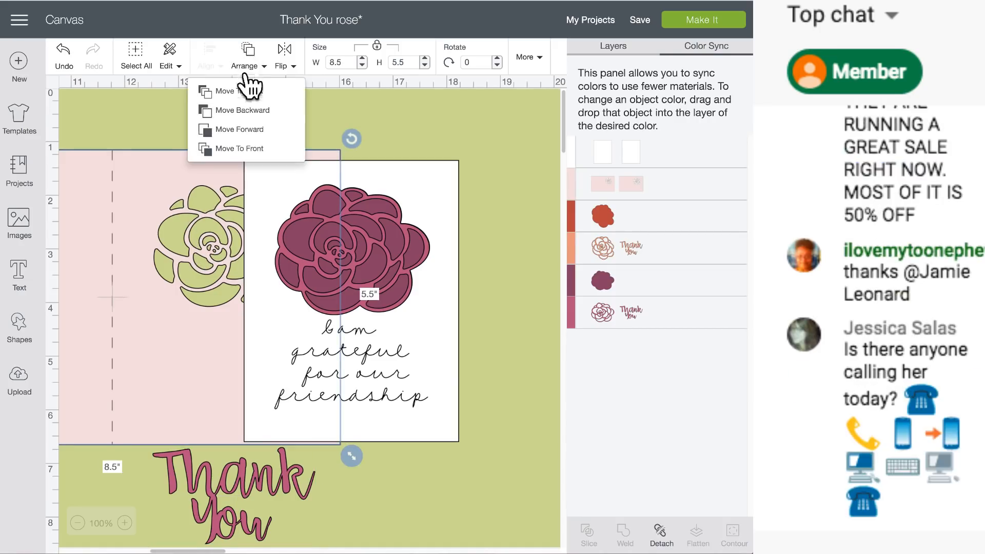
left_click(248, 149)
left_click_drag(222, 165, 330, 169)
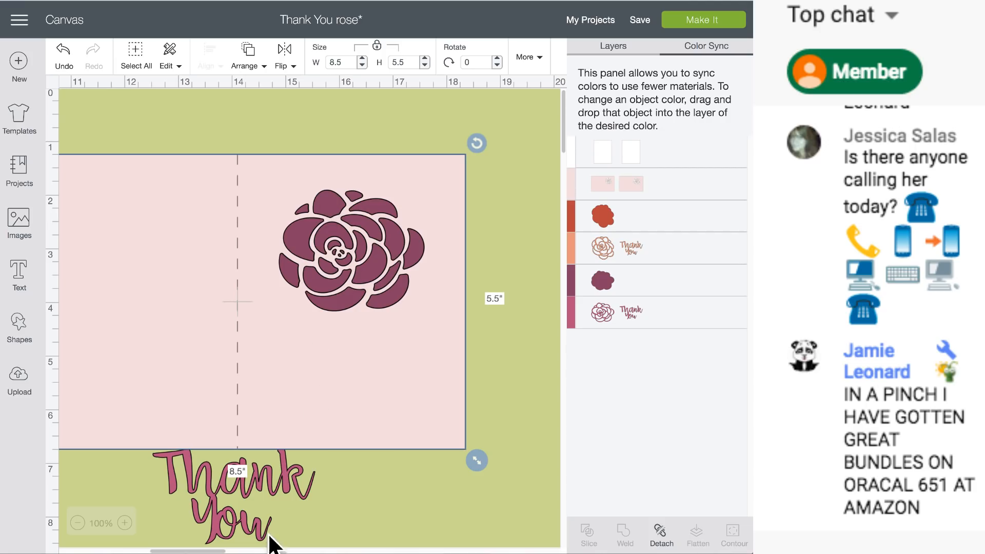
Step: Bring "Thank You" in front of the card base and place it below the rose cutout on the card front
left_click(282, 485)
left_click_drag(281, 482, 306, 460)
left_click(249, 56)
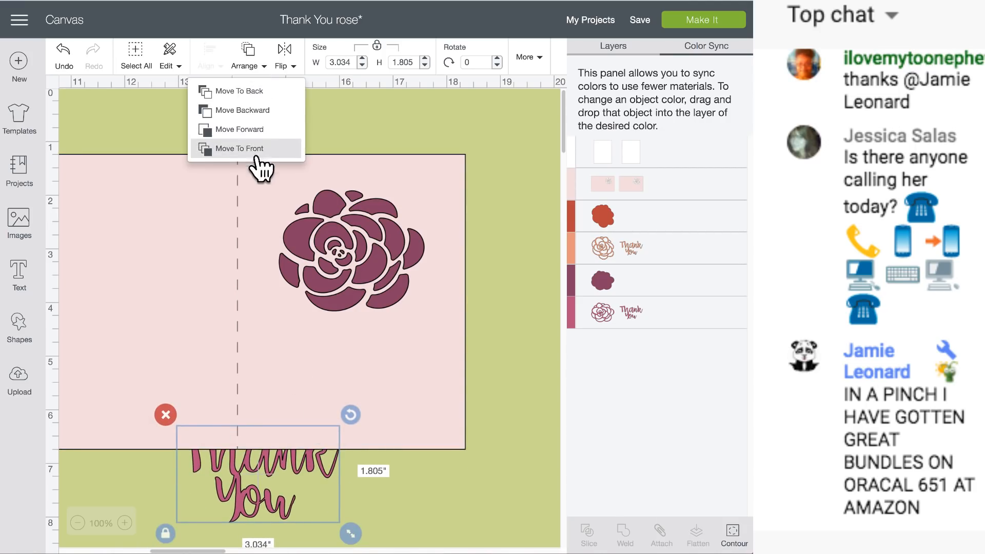
left_click(257, 148)
left_click_drag(293, 451, 384, 356)
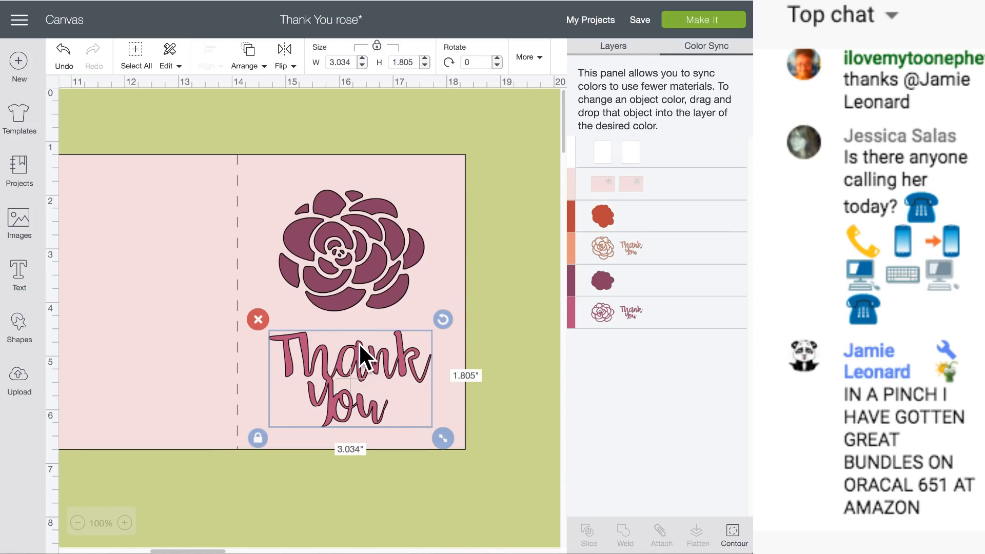
Step: Move "Thank You" off the card to the area below it and flip the pink card base horizontally
left_click_drag(359, 343, 329, 499)
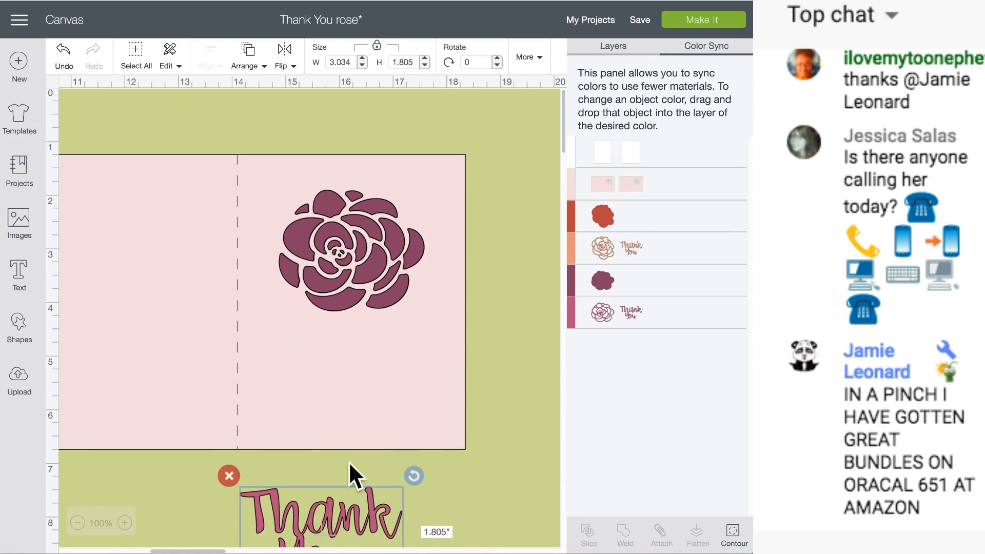
left_click(390, 393)
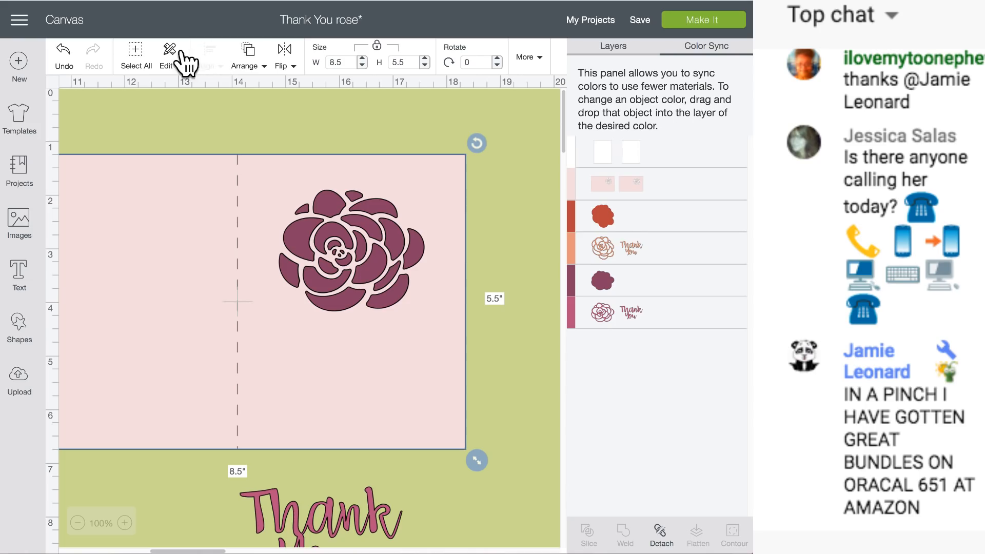
left_click(284, 60)
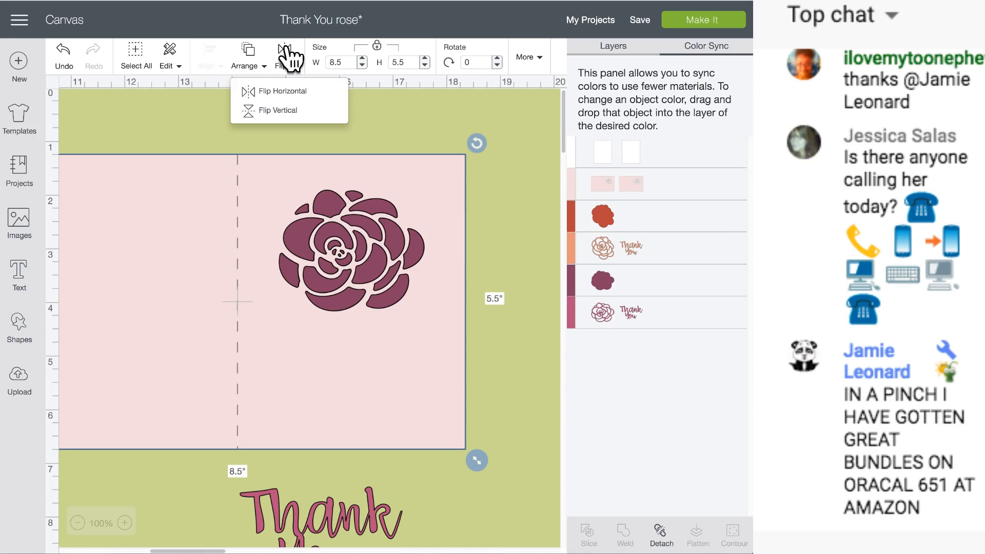
left_click(306, 92)
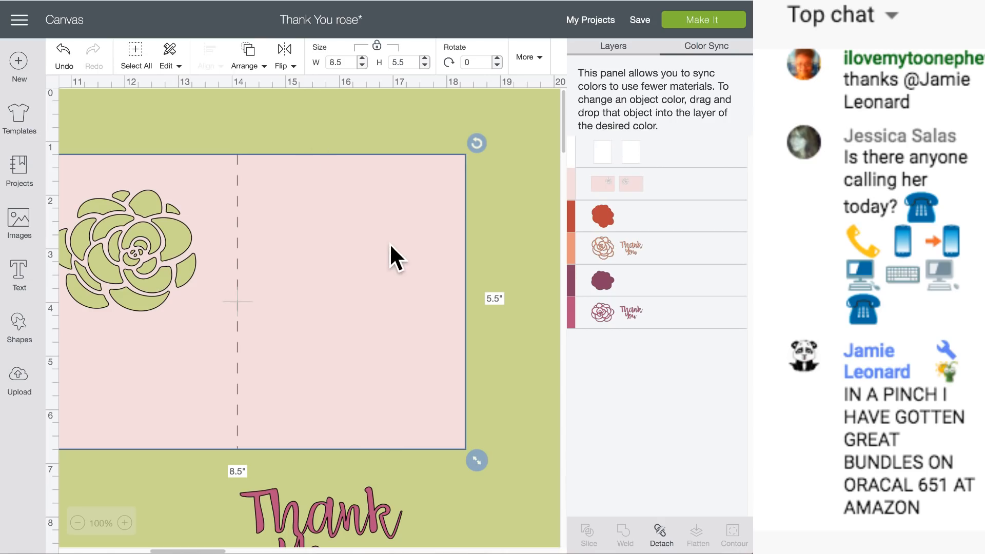
Step: Send the pink card base to the back behind the insert and display the project's layer list
left_click(251, 61)
left_click(257, 90)
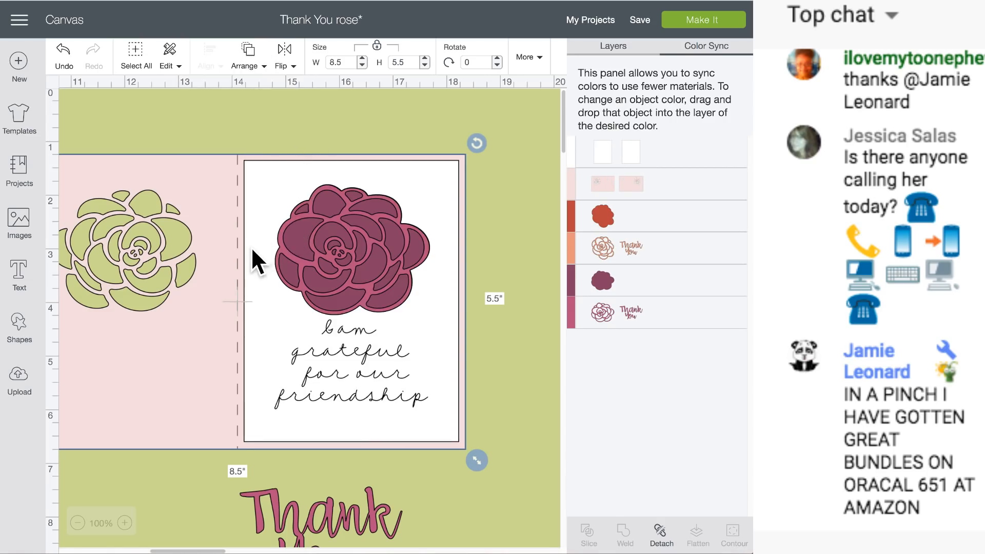
scroll(254, 251, "left", 4)
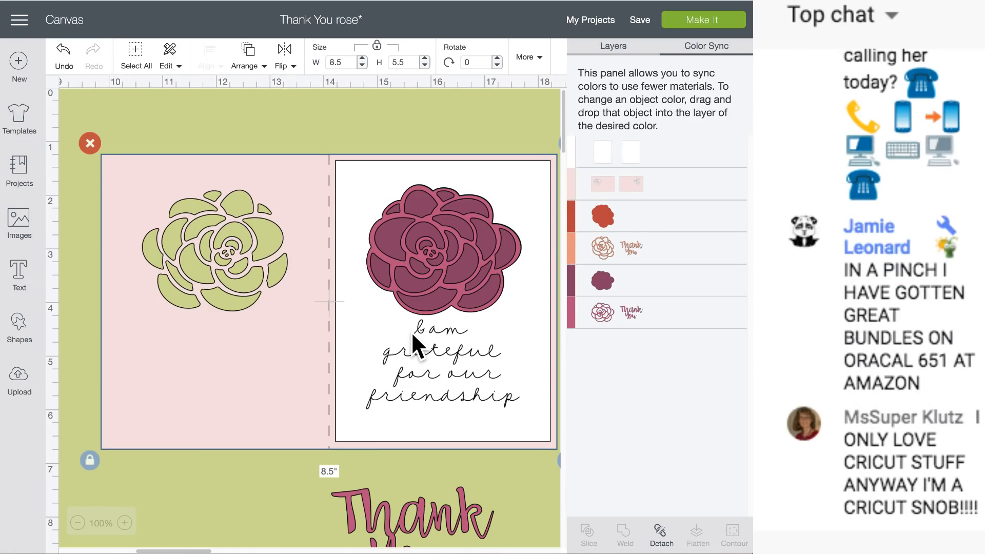
scroll(411, 331, "right", 1)
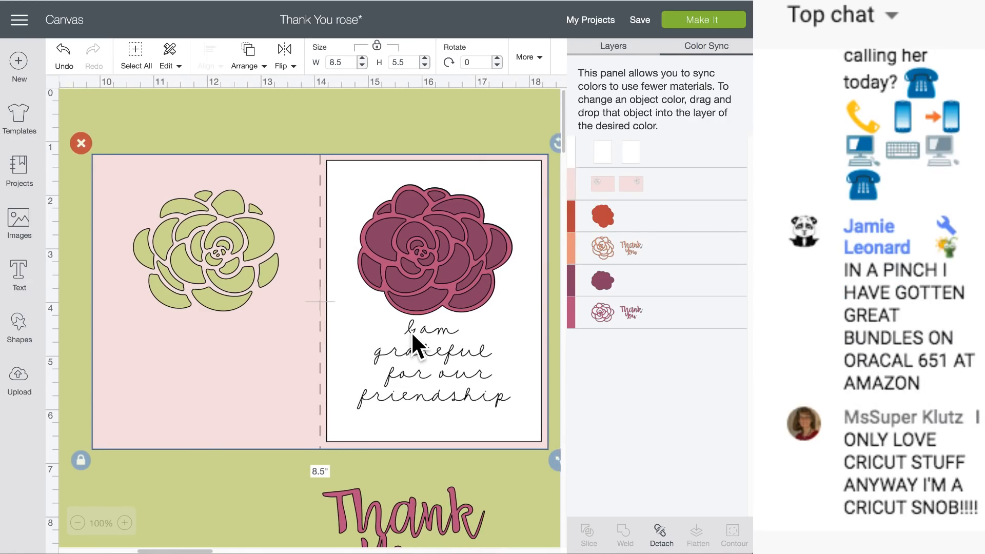
scroll(411, 331, "down", 3)
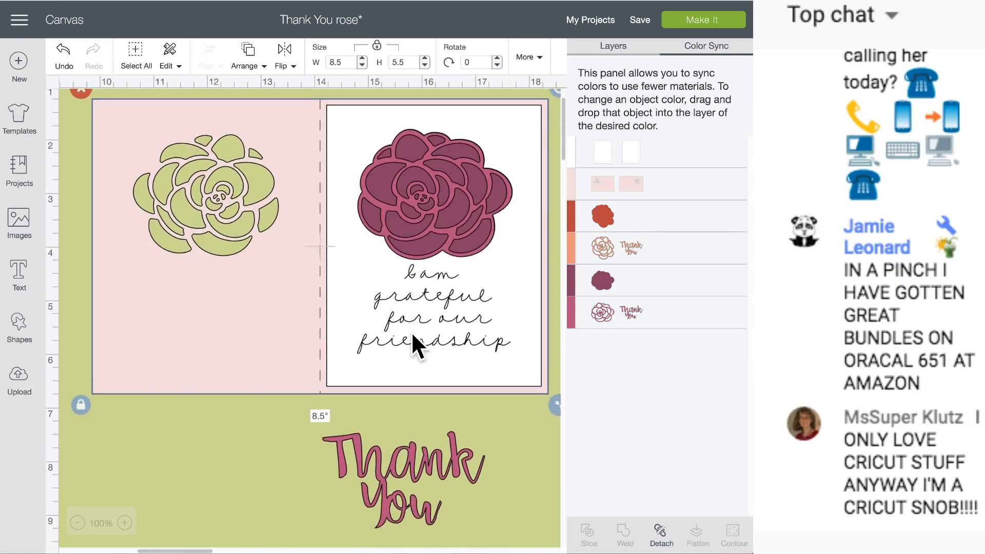
scroll(410, 331, "up", 3)
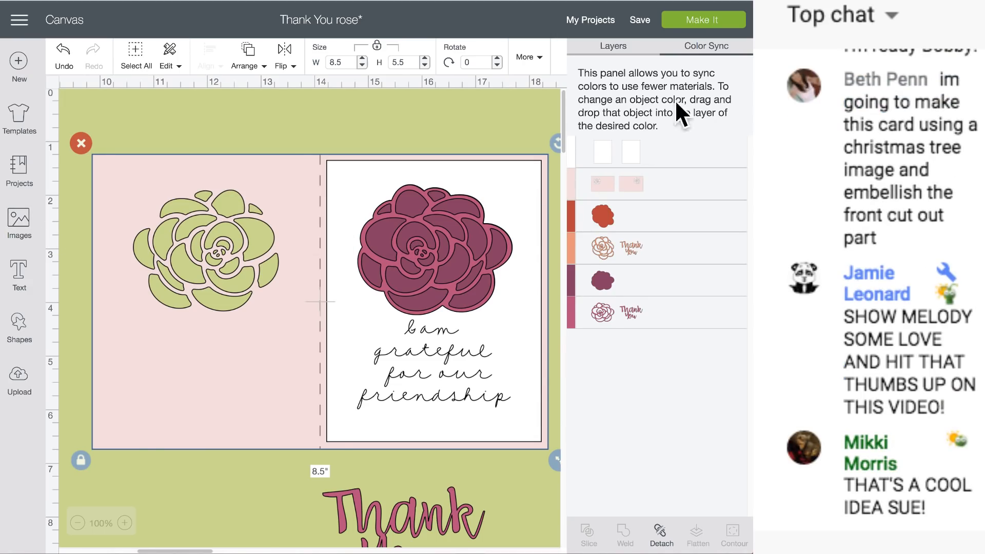
left_click(628, 48)
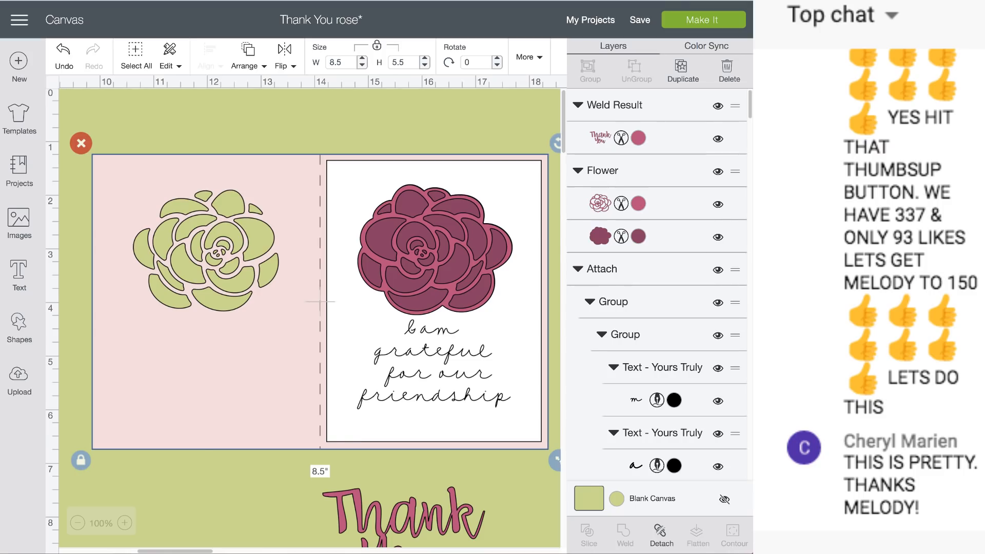
Step: Open the full image library, filter it to Multi-Layer images and search for "flower"
left_click(20, 220)
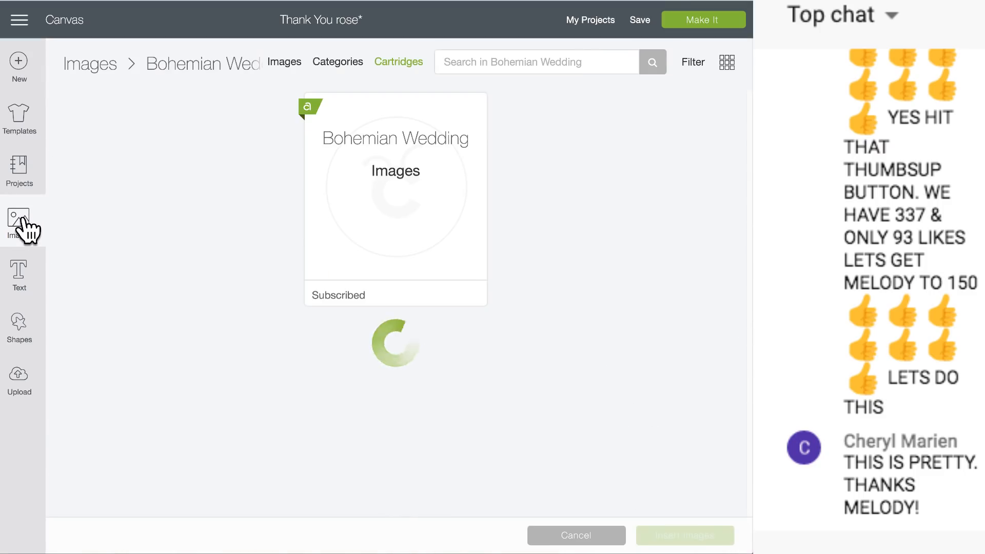
left_click(284, 63)
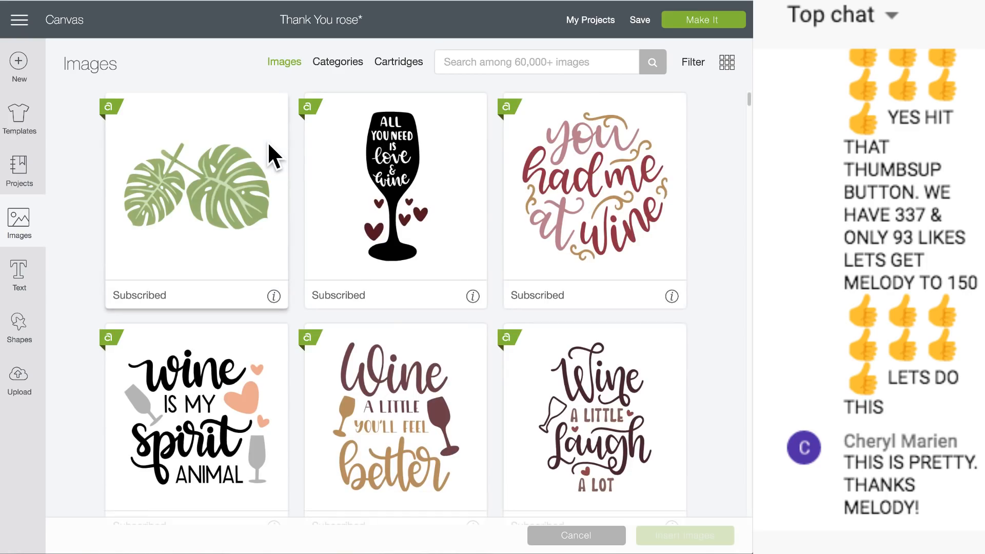
left_click(692, 64)
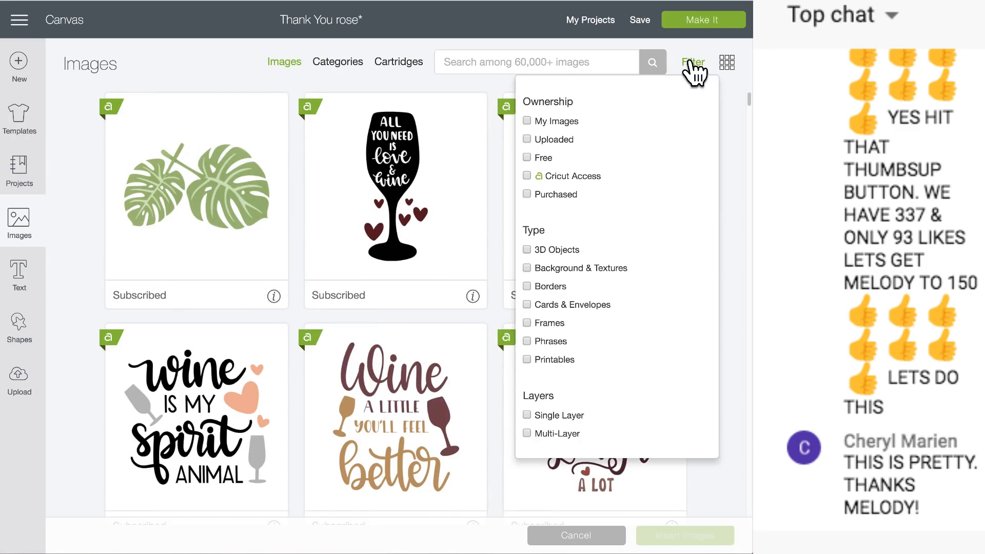
left_click(526, 432)
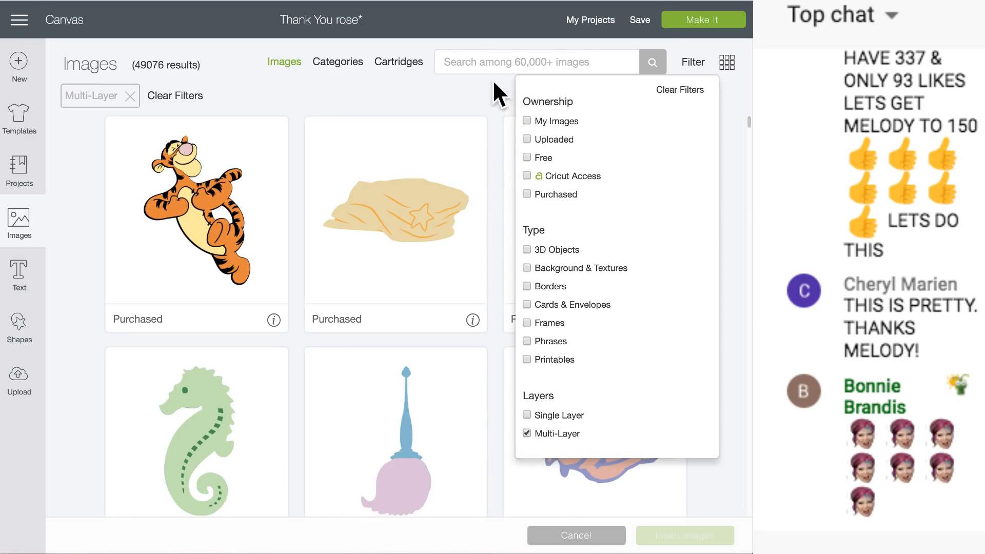
left_click(475, 56)
type("flo")
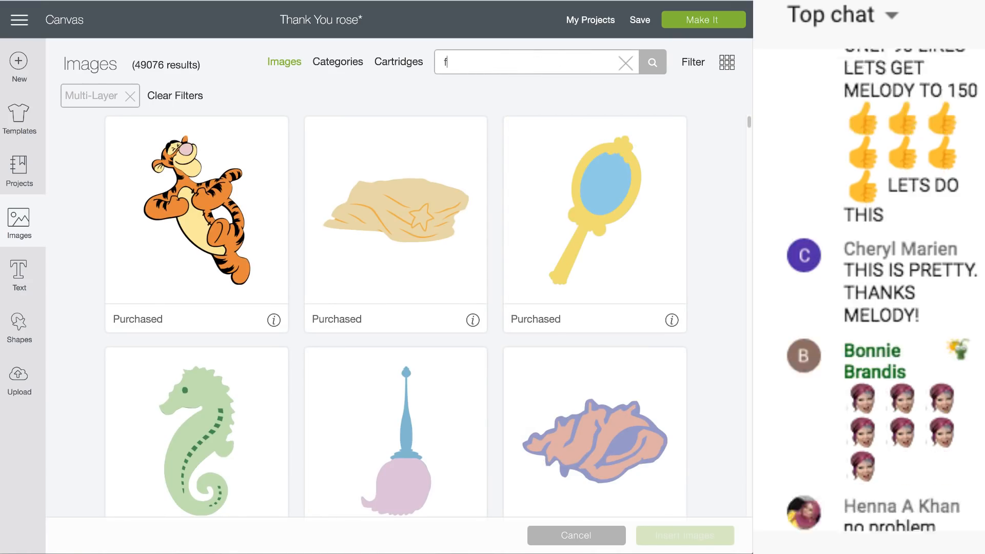
type("wer")
key("Return")
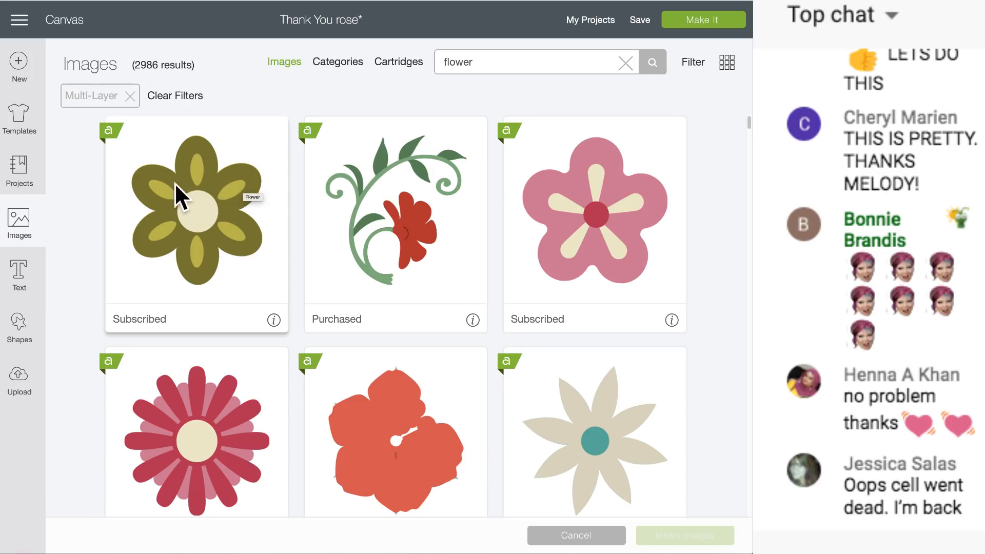
Step: Select the olive six-petal flower and the pink-and-gray rose from the flower results
left_click(214, 227)
scroll(218, 226, "down", 5)
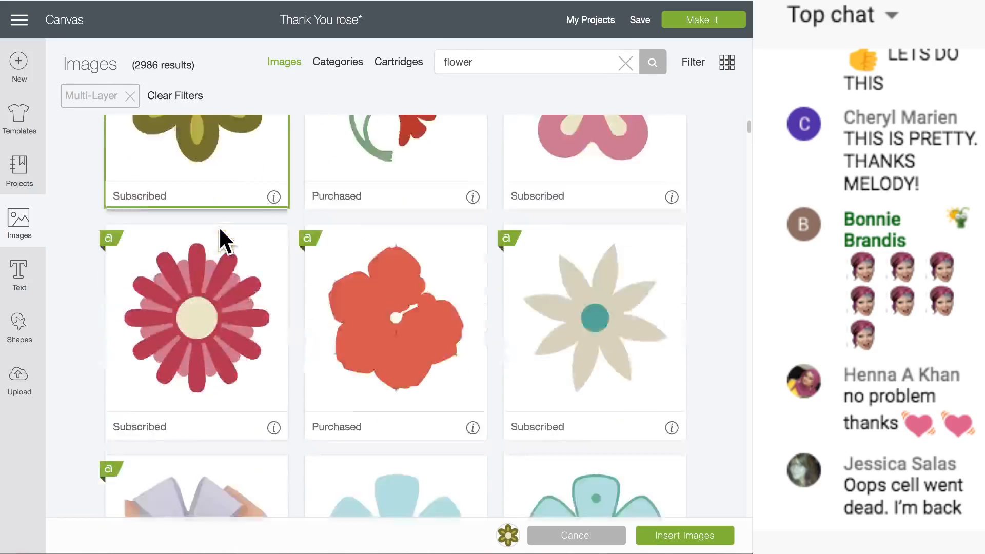
scroll(218, 226, "down", 8)
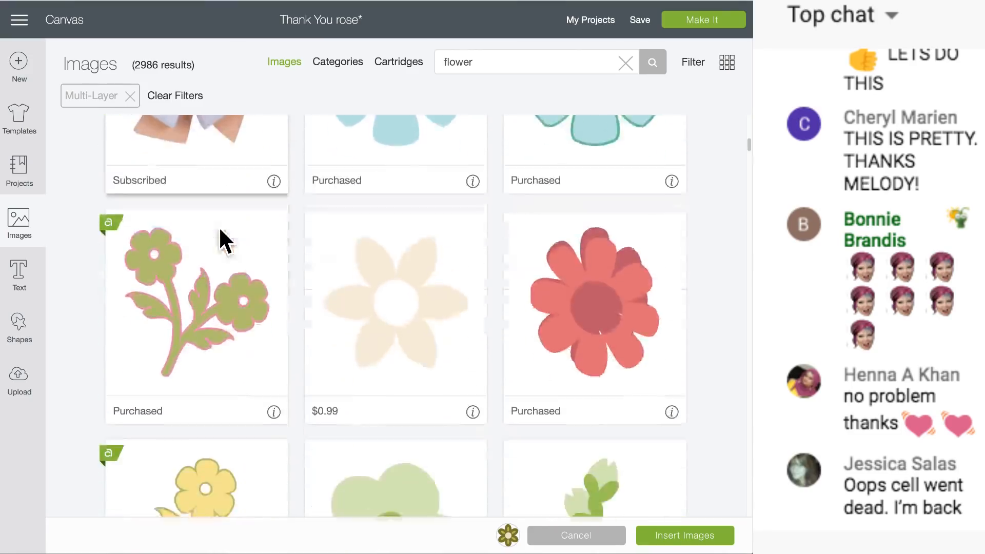
scroll(219, 226, "down", 5)
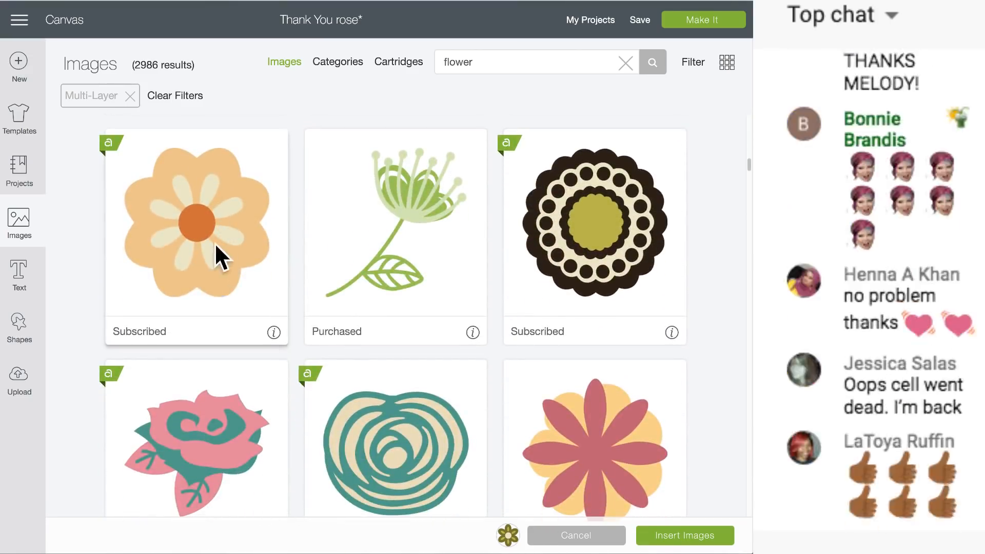
scroll(215, 249, "down", 5)
scroll(214, 250, "down", 4)
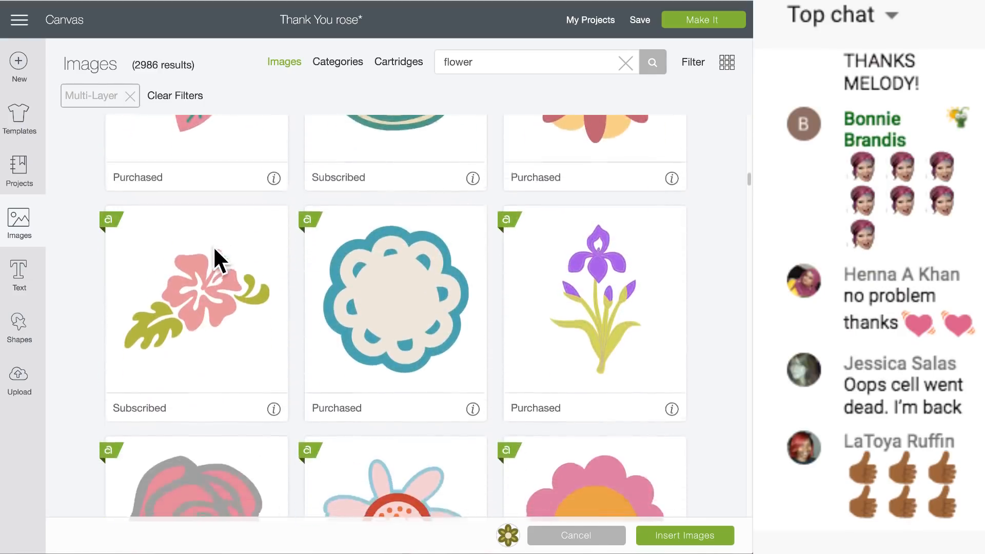
scroll(304, 303, "down", 3)
scroll(303, 292, "down", 3)
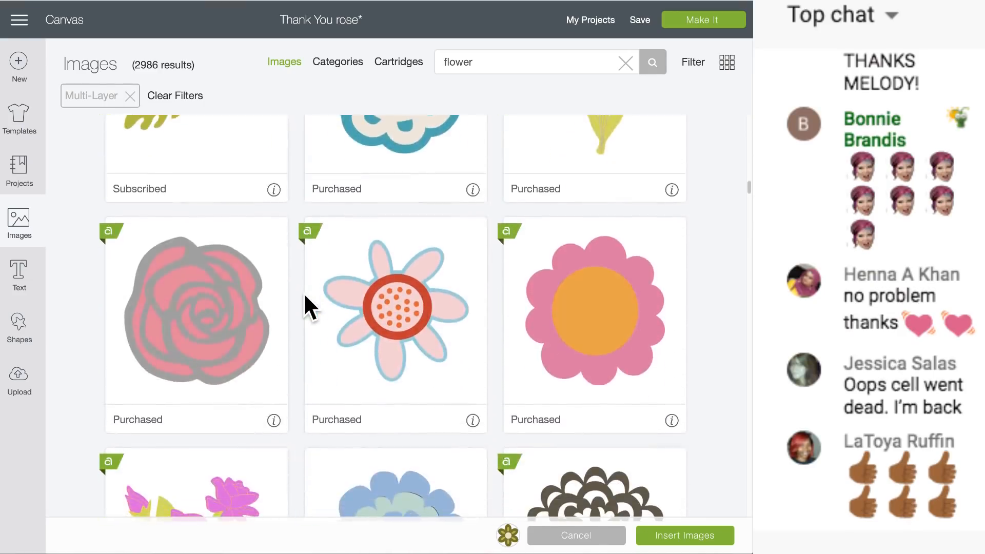
left_click(209, 262)
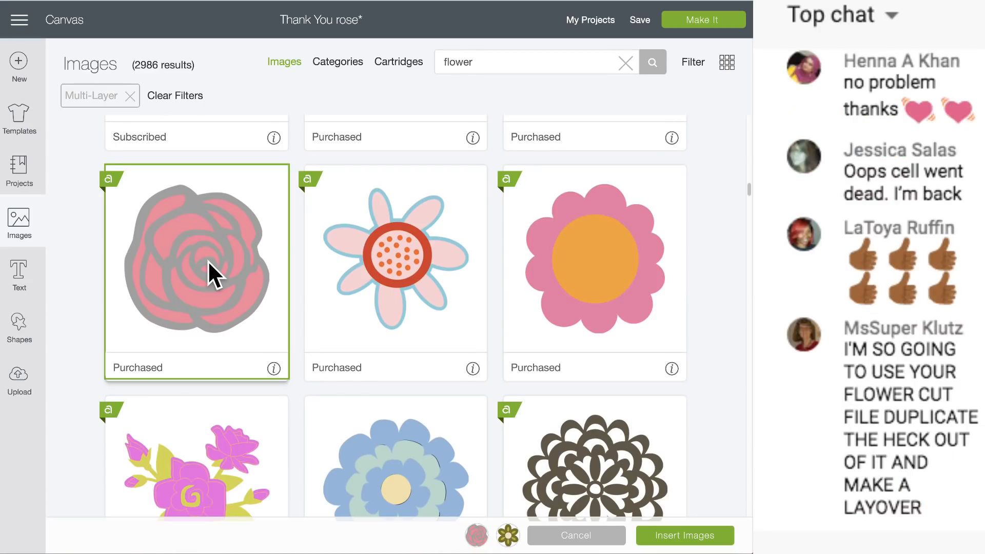
Step: Check the cartridge details of the selected pink-and-gray rose and examine more layered flowers in the search results
left_click(274, 369)
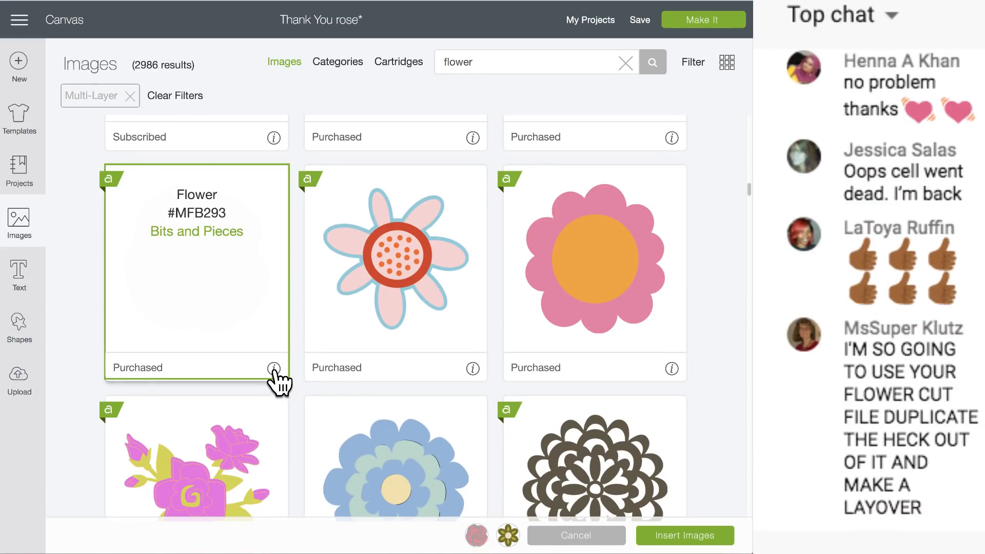
left_click(274, 369)
scroll(189, 281, "down", 5)
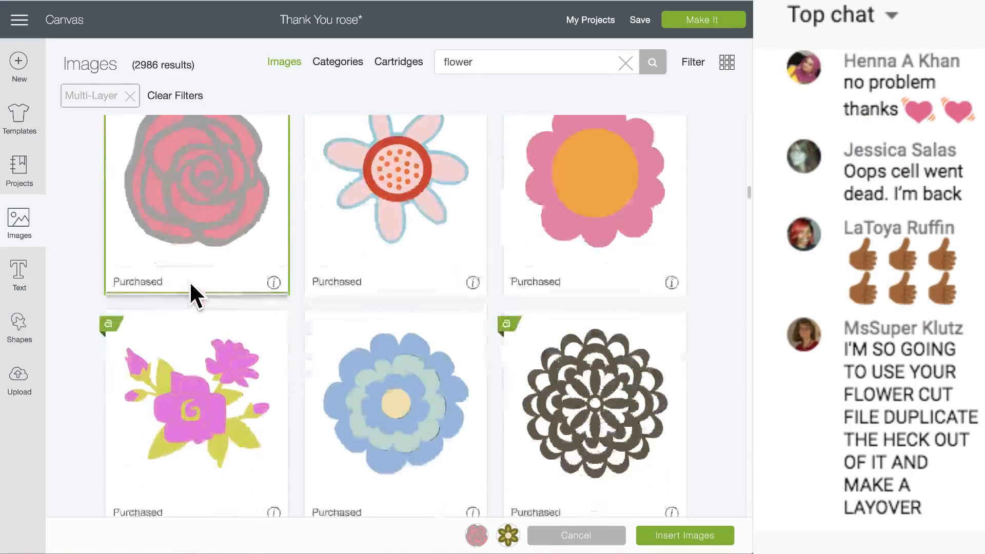
scroll(189, 281, "down", 5)
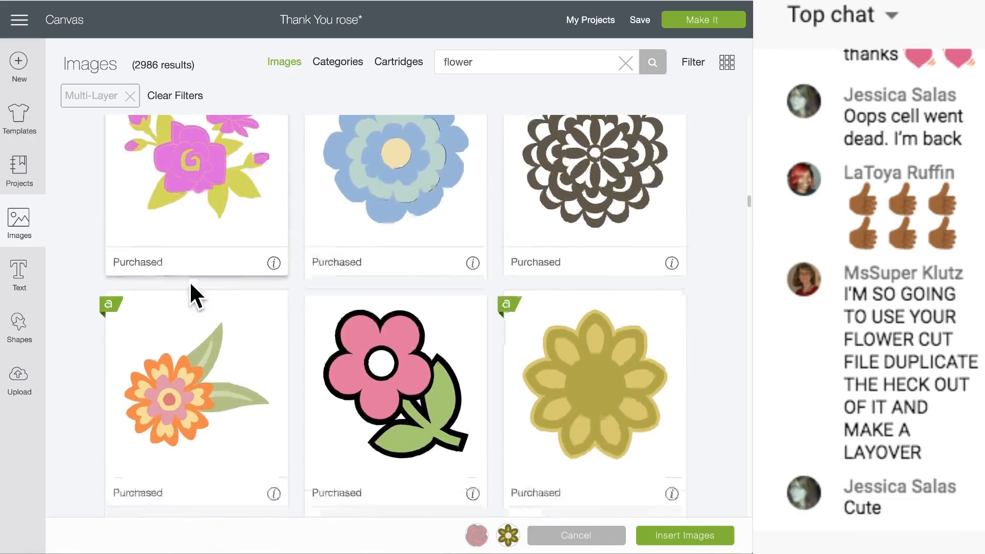
scroll(189, 281, "down", 5)
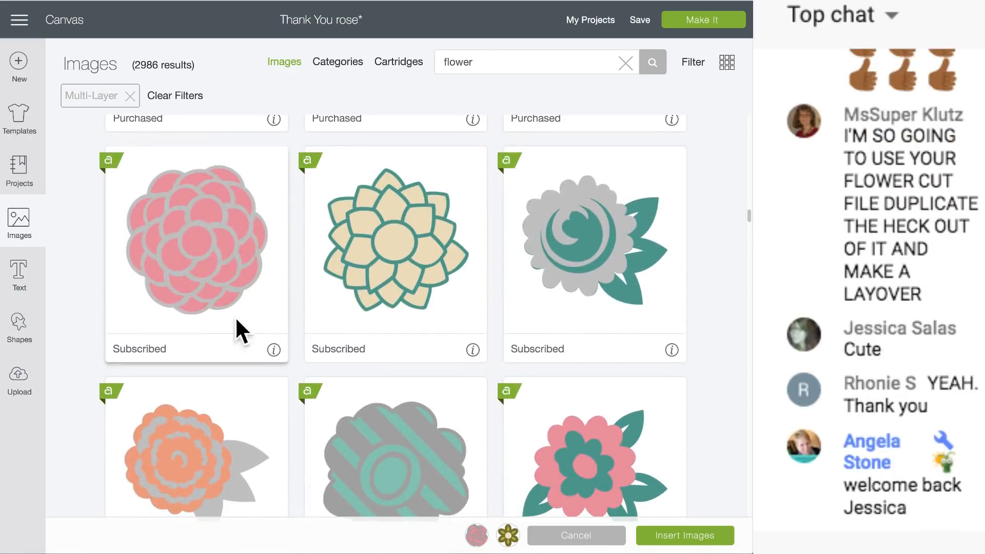
left_click(273, 350)
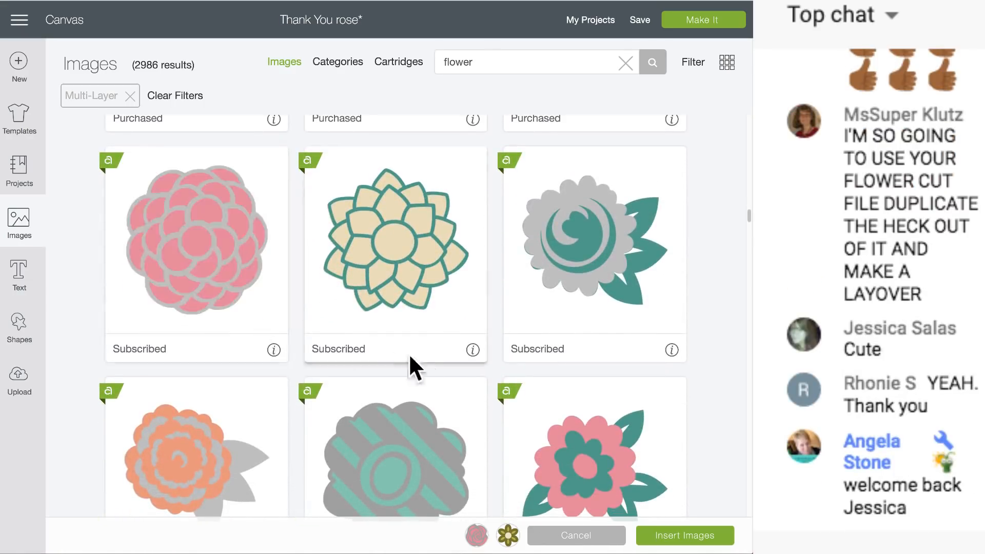
left_click(470, 350)
left_click(470, 350)
scroll(211, 318, "down", 10)
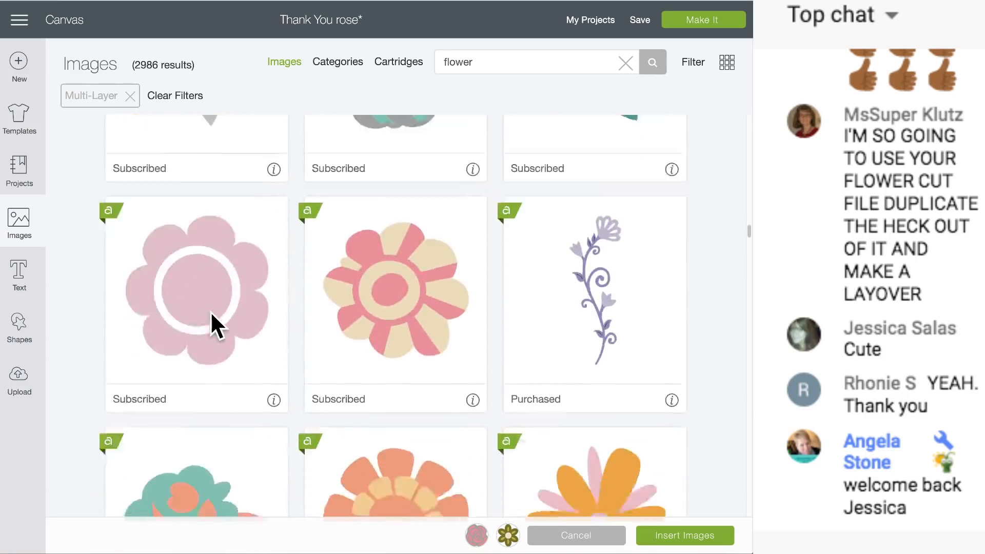
scroll(215, 326, "up", 10)
scroll(215, 326, "down", 1)
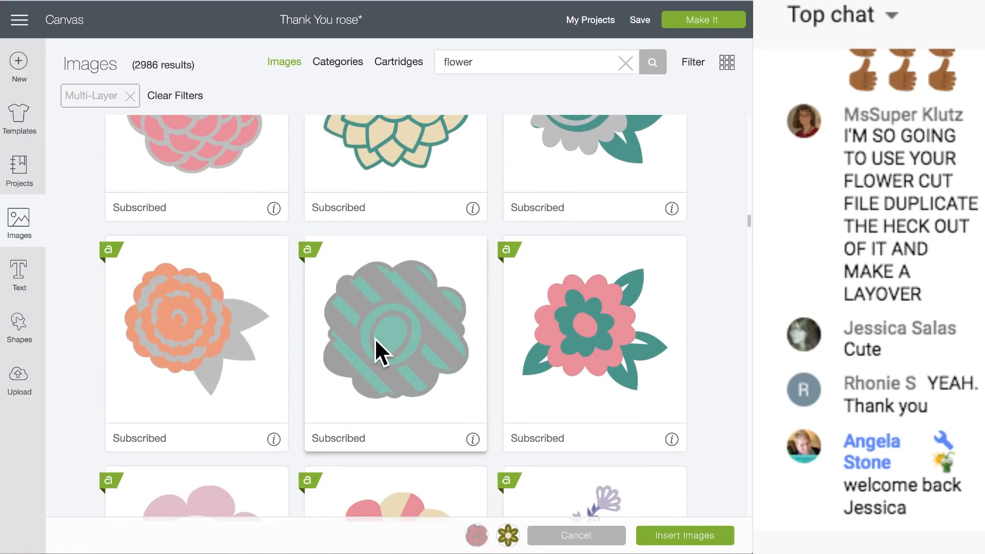
Step: Check the cartridge details of the teal-and-gray striped flower, and add it and the pink many-petaled flower to the selection
left_click(470, 439)
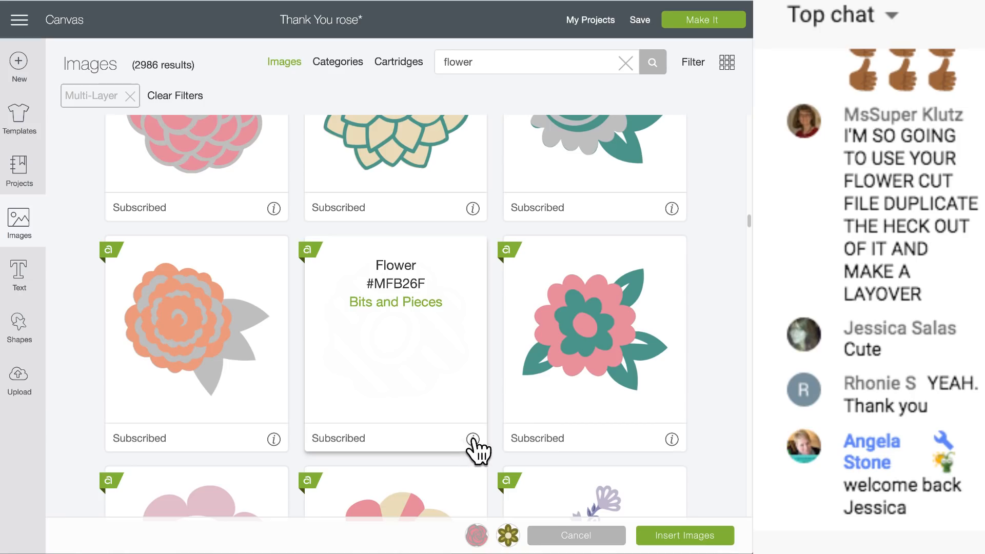
left_click(422, 384)
scroll(410, 380, "up", 4)
left_click(235, 371)
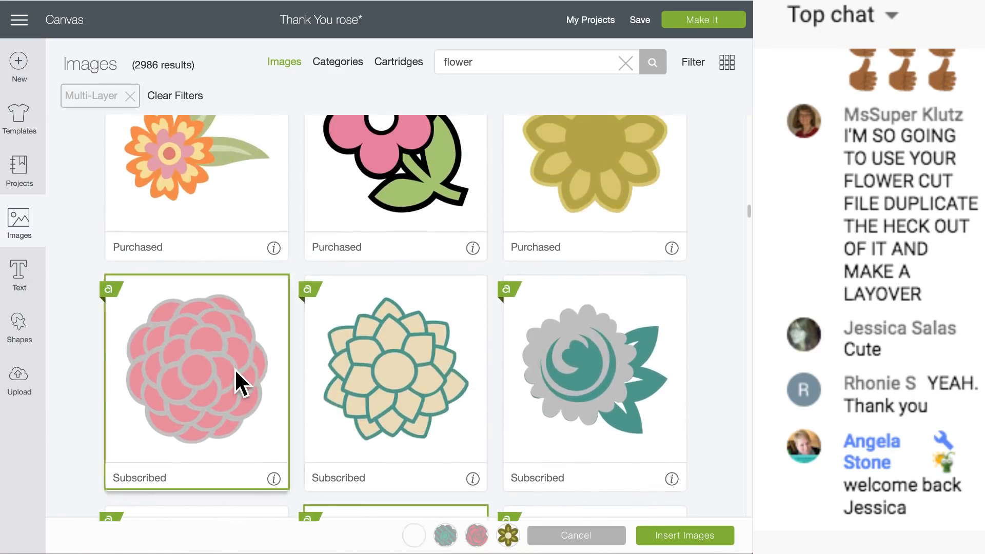
Step: Insert the four selected flower images into the project
scroll(235, 368, "up", 6)
scroll(235, 368, "up", 15)
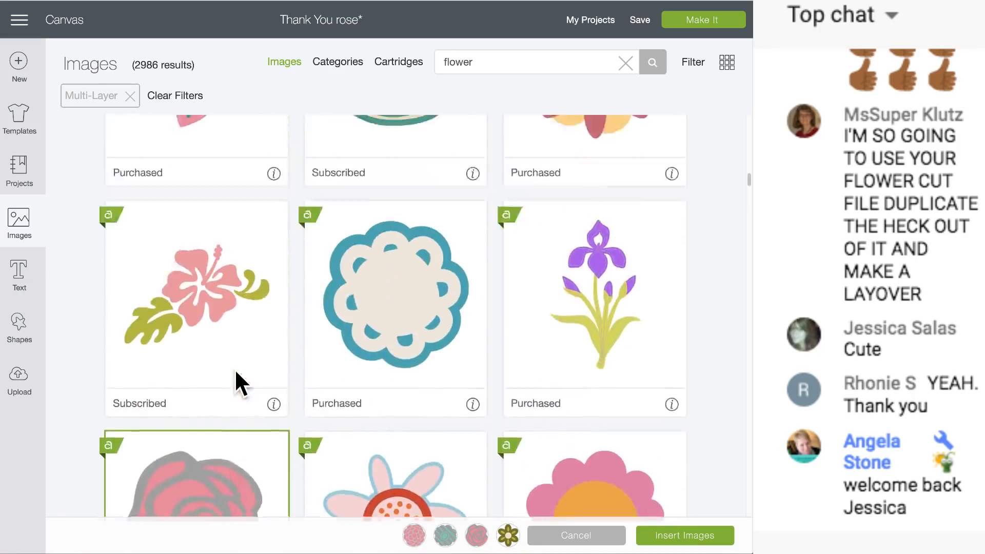
scroll(235, 368, "up", 15)
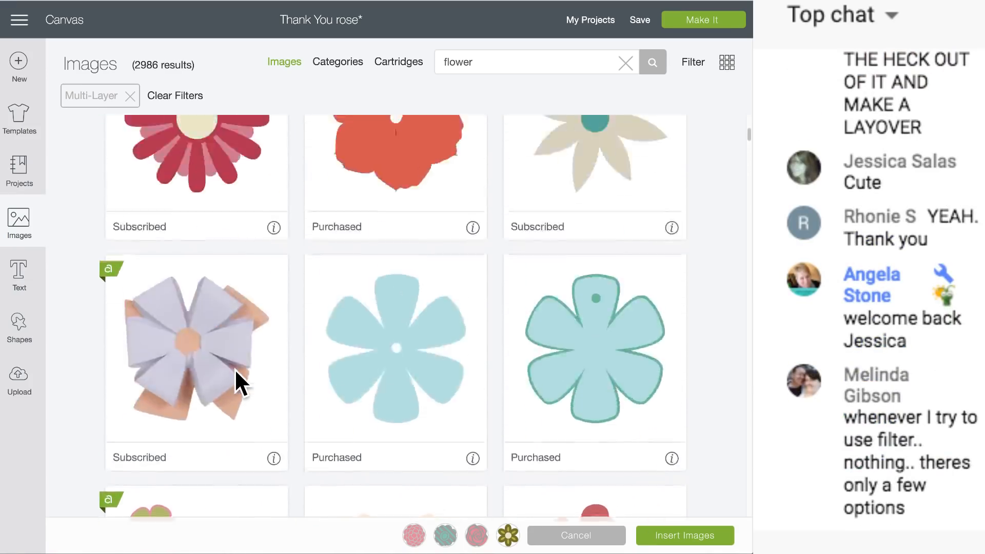
left_click(666, 541)
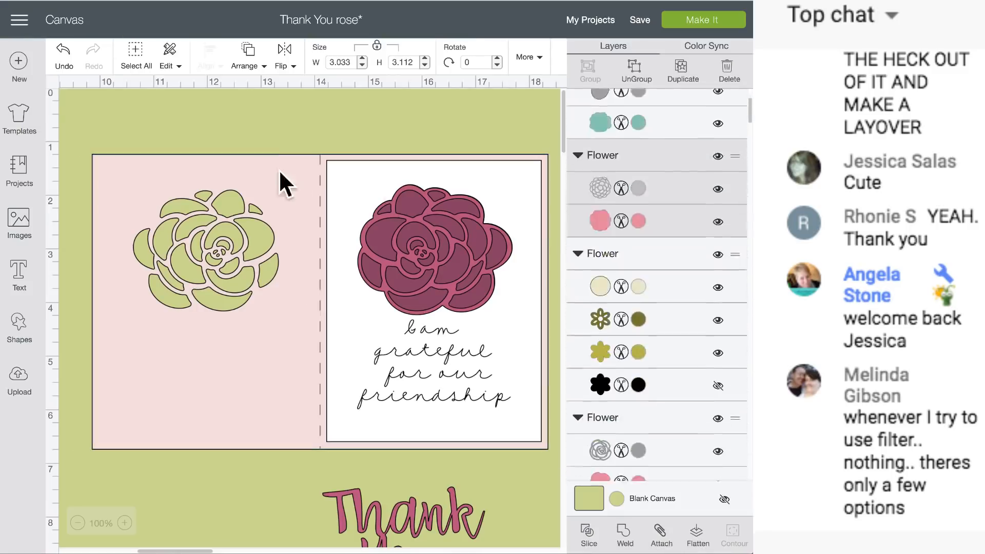
left_click_drag(349, 217, 514, 446)
scroll(377, 302, "left", 10)
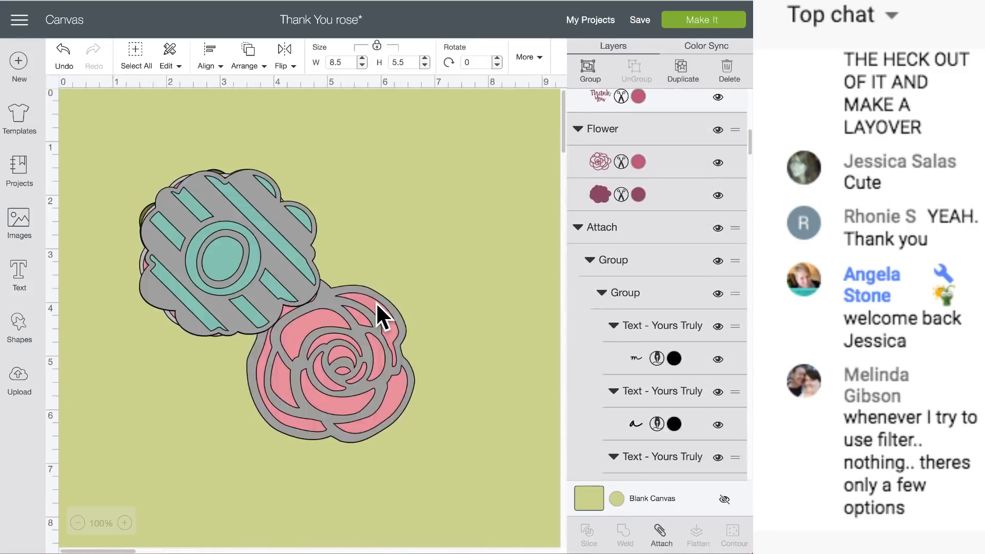
Step: Move the striped flower away from the other flowers and hide its teal oval and gray circle center layers
left_click(287, 227)
left_click_drag(287, 226, 464, 181)
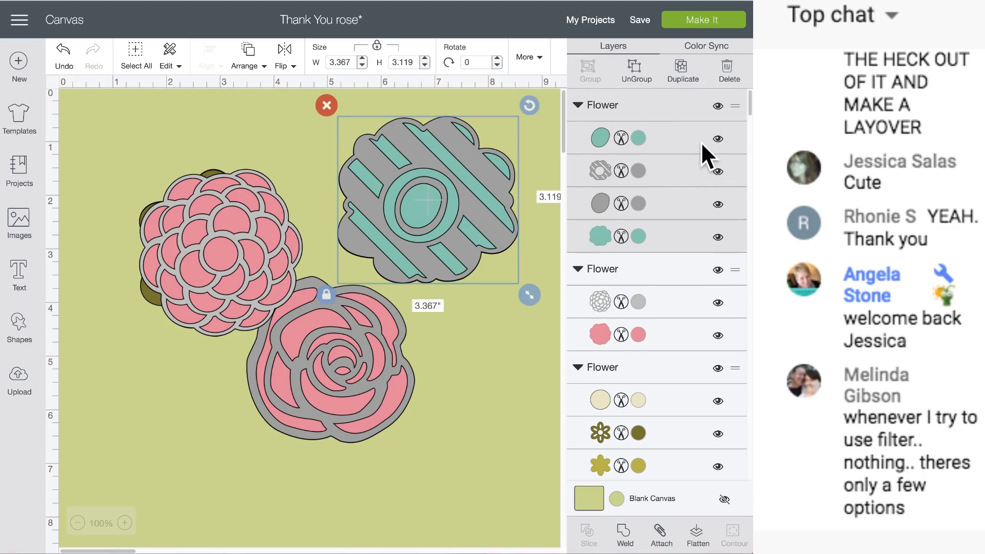
left_click(718, 139)
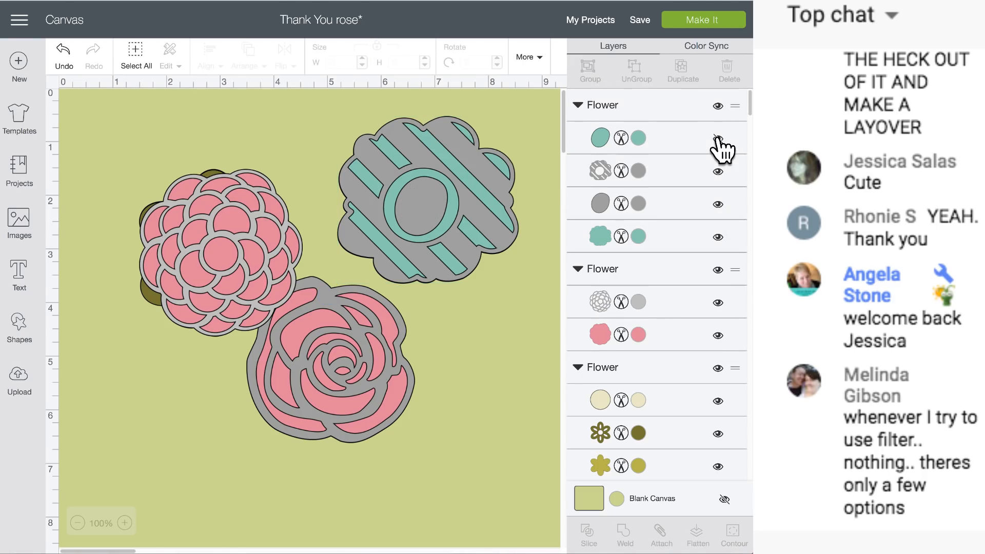
left_click(718, 204)
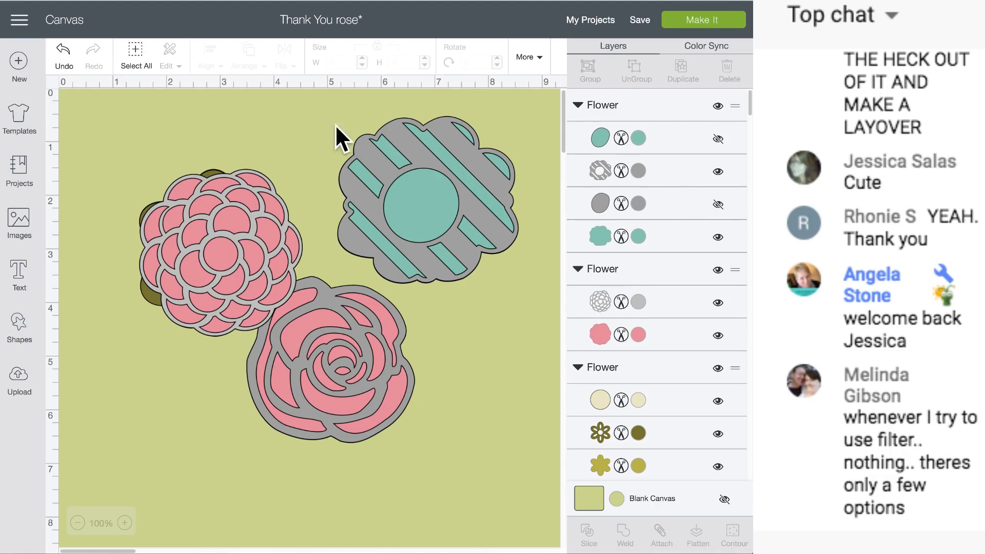
Step: Slice the striped flower's two visible layers and pull the gray frame, teal frame and teal stripe pieces apart
left_click_drag(336, 126, 456, 171)
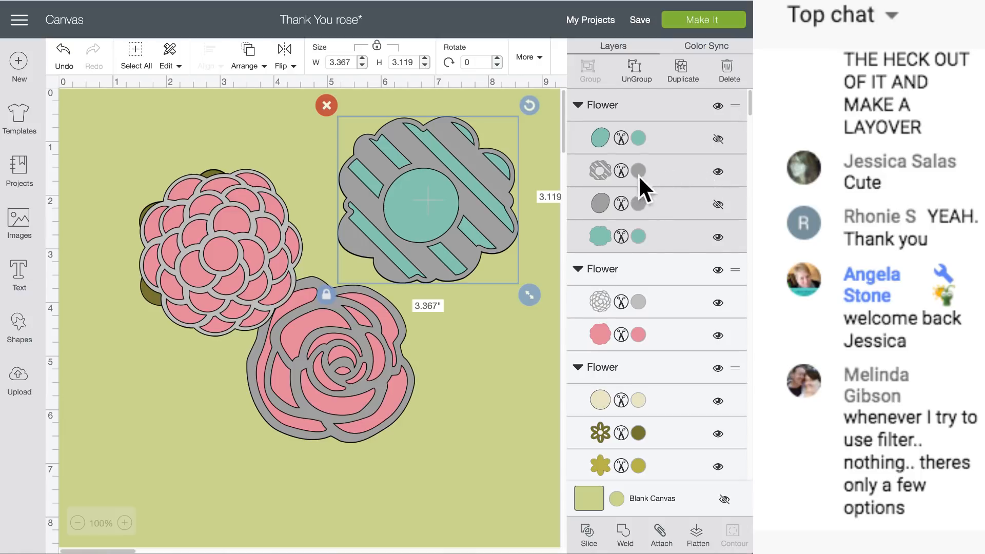
left_click(588, 536)
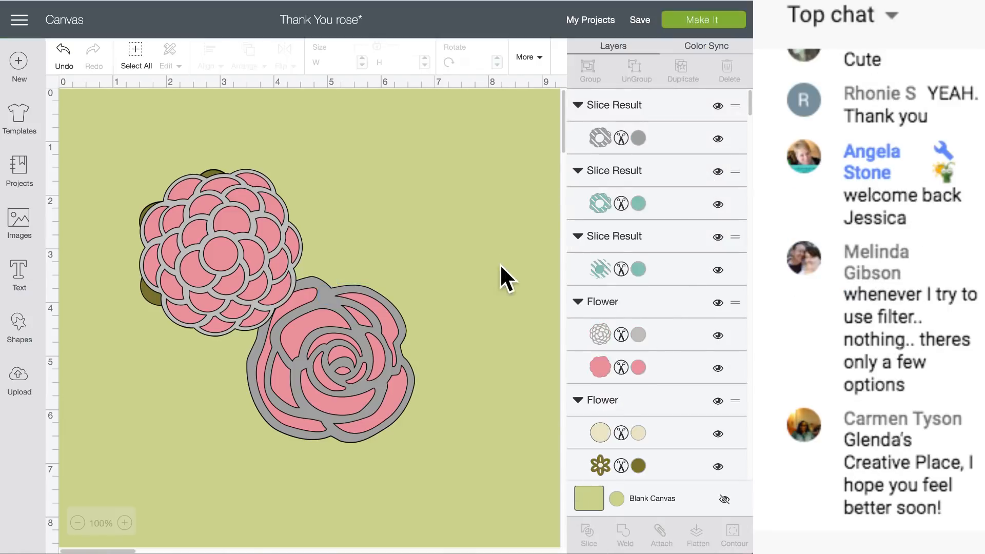
left_click_drag(466, 208, 570, 324)
left_click_drag(512, 252, 571, 233)
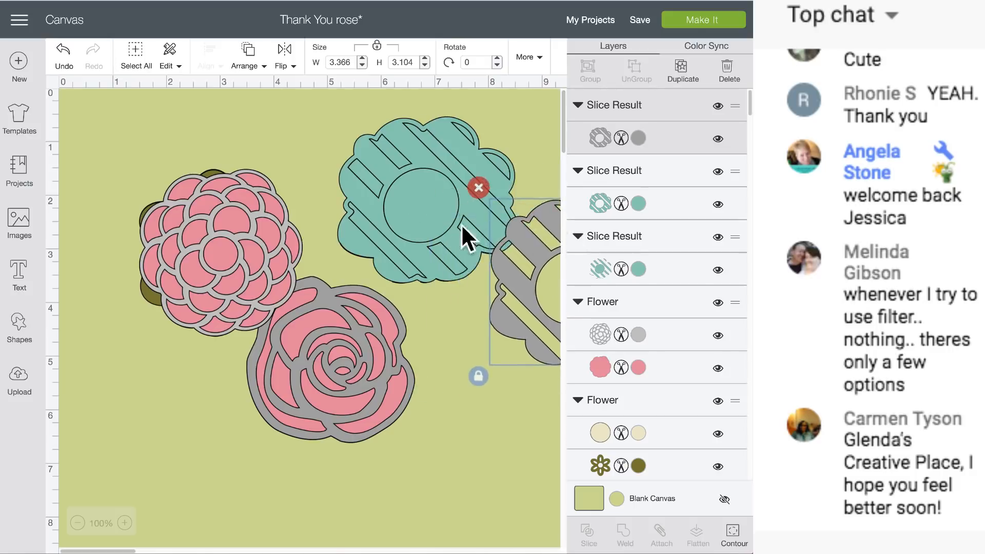
left_click_drag(426, 207, 568, 291)
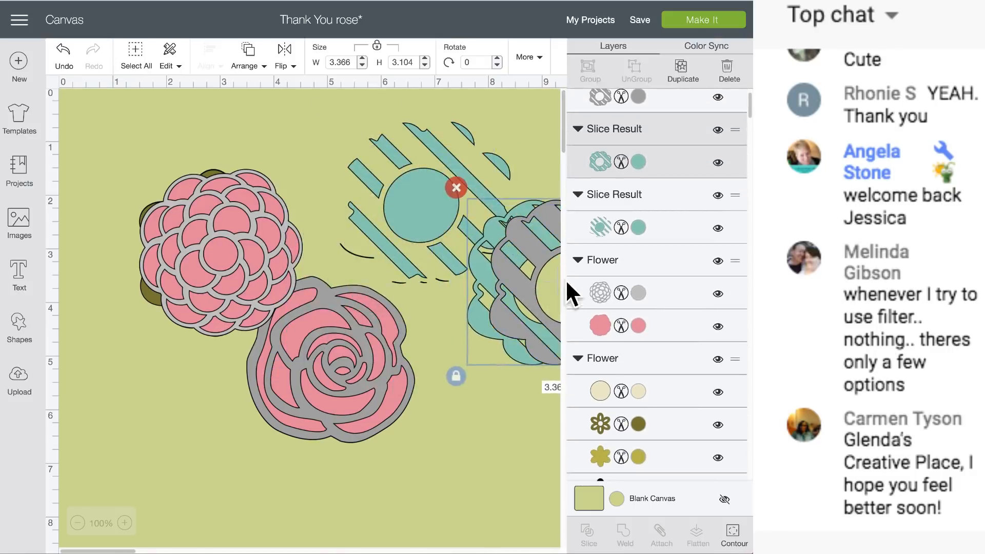
left_click_drag(395, 208, 554, 211)
Step: Move the pink many-petaled flower clear of the olive one, slice its two layers and separate the resulting outlines and petals
left_click_drag(282, 234, 400, 188)
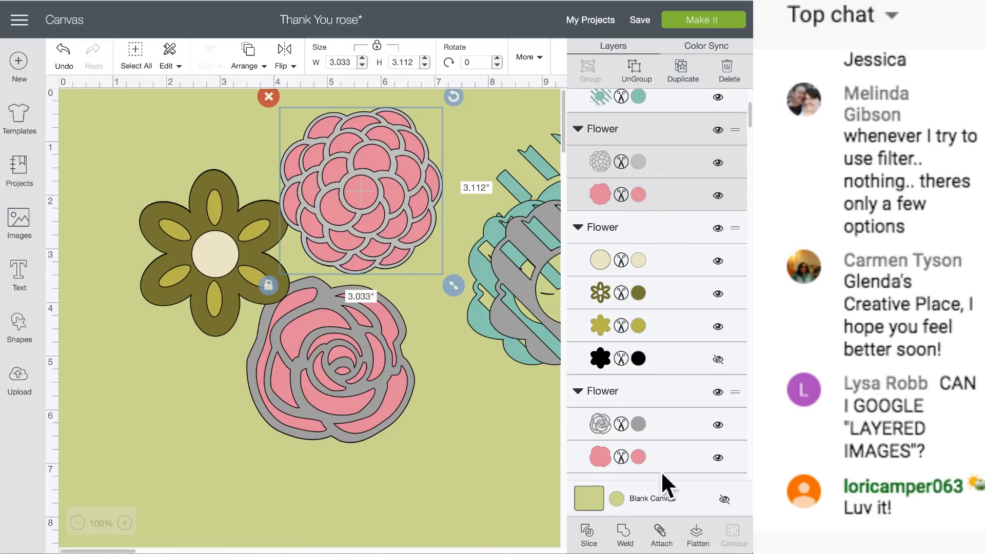
left_click(586, 536)
left_click_drag(397, 184, 267, 192)
left_click(435, 169)
left_click_drag(362, 173, 463, 180)
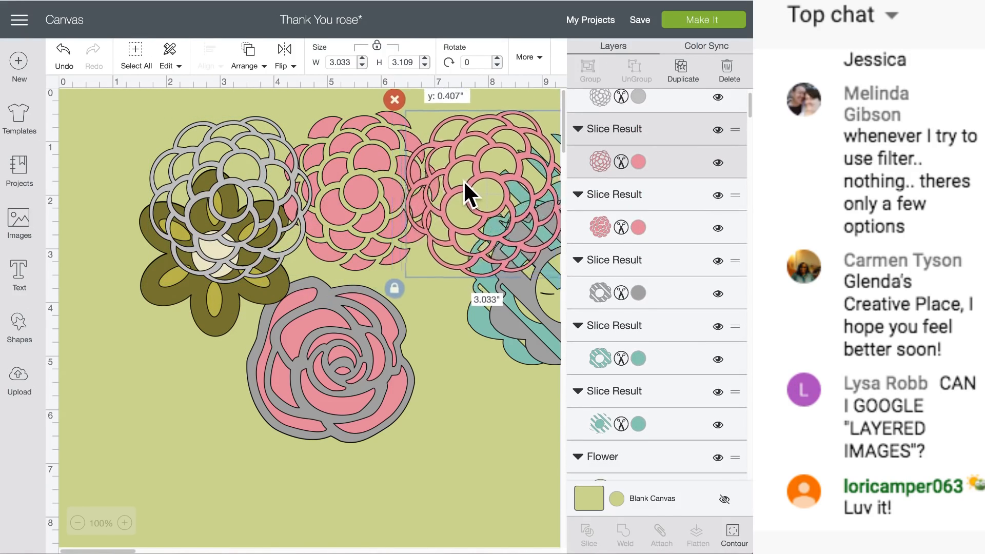
mouse_move(362, 173)
left_mouse_down()
mouse_move(368, 187)
mouse_move(362, 170)
left_mouse_up()
left_click_drag(269, 174, 381, 182)
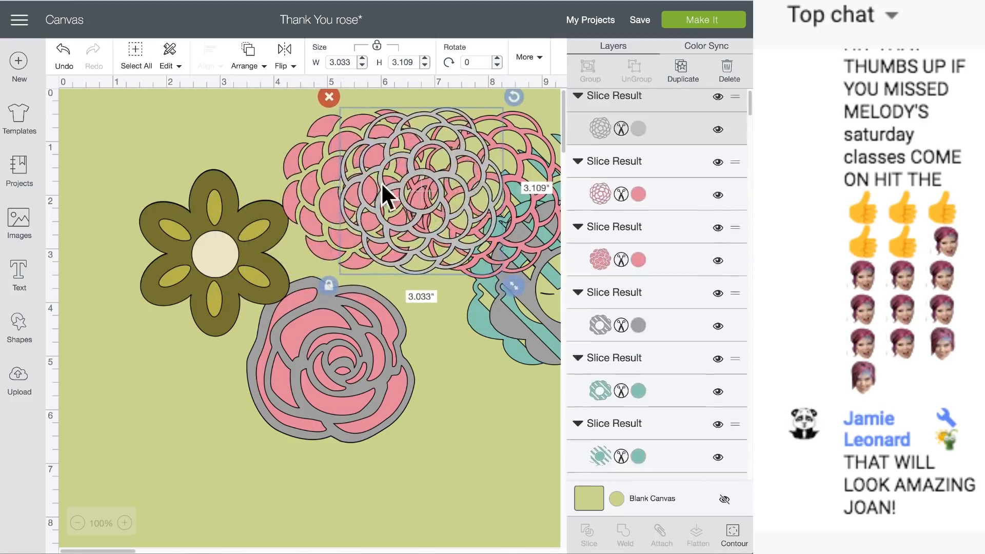
Step: Hide the olive six-petal flower's cream center, slice its two visible layers and move the outline pieces off the petal inserts
left_click_drag(217, 226, 201, 221)
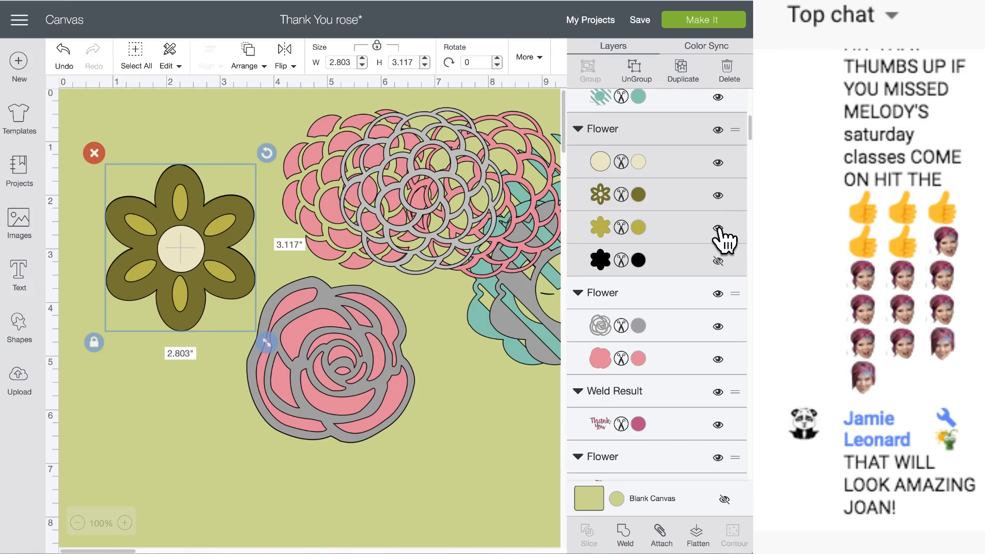
left_click(720, 169)
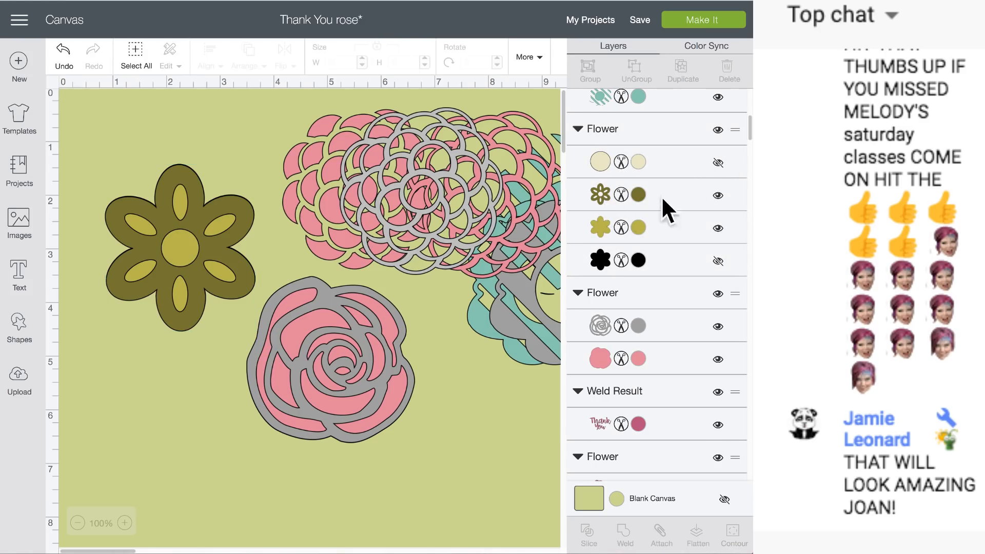
left_click(167, 232)
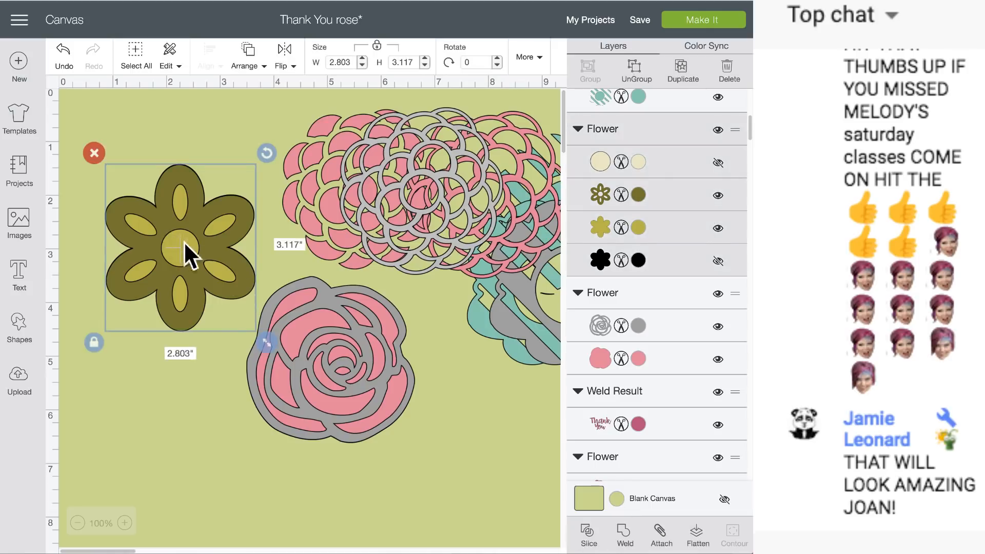
left_click(577, 532)
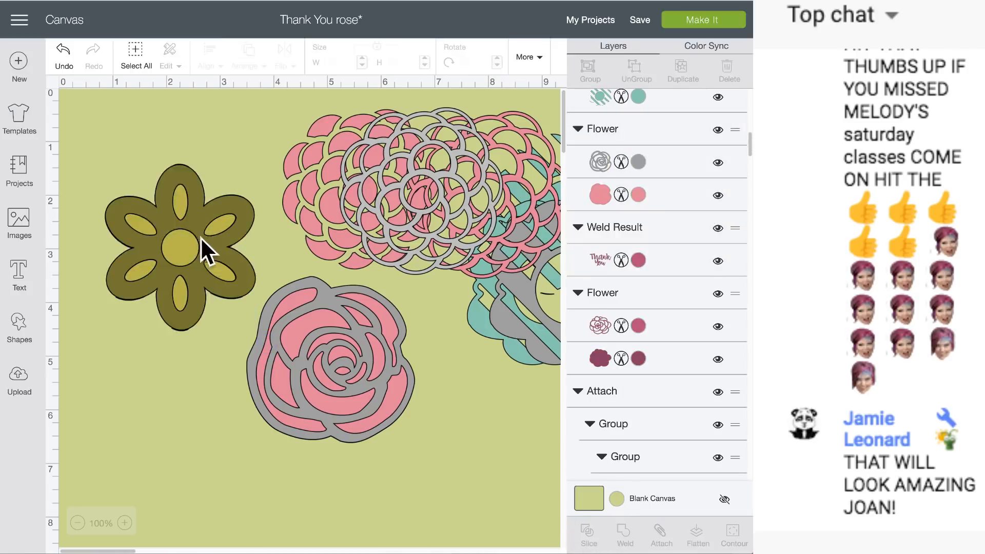
left_click_drag(200, 221, 471, 179)
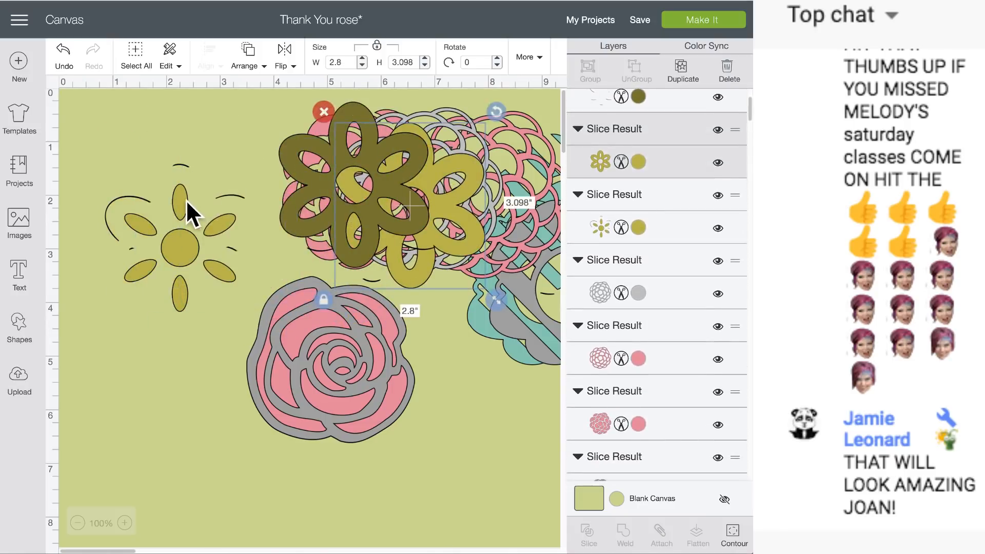
Step: Hide the five stray sliver contours in the light olive petal-insert piece, keeping its petals and center circle
left_click_drag(186, 199, 193, 208)
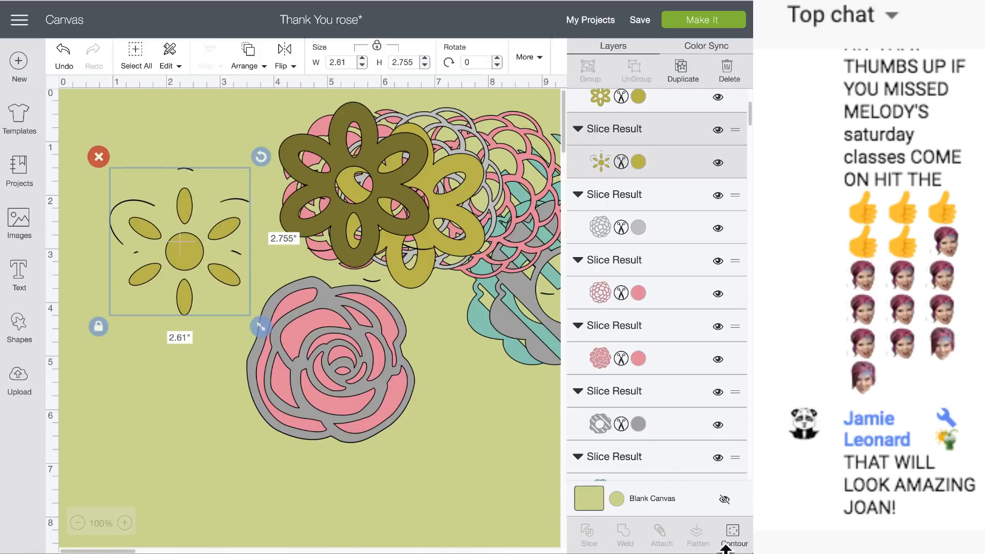
left_click(727, 534)
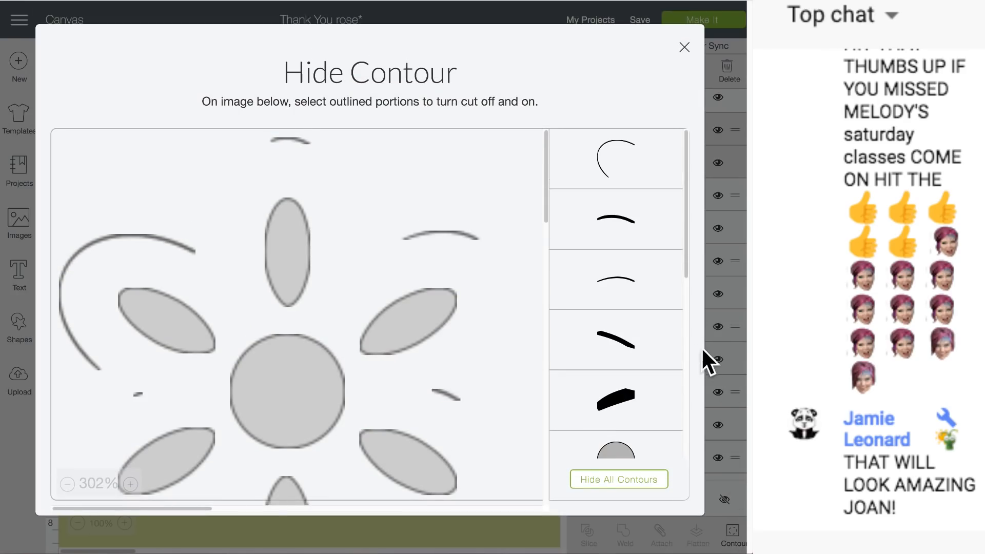
left_click(610, 152)
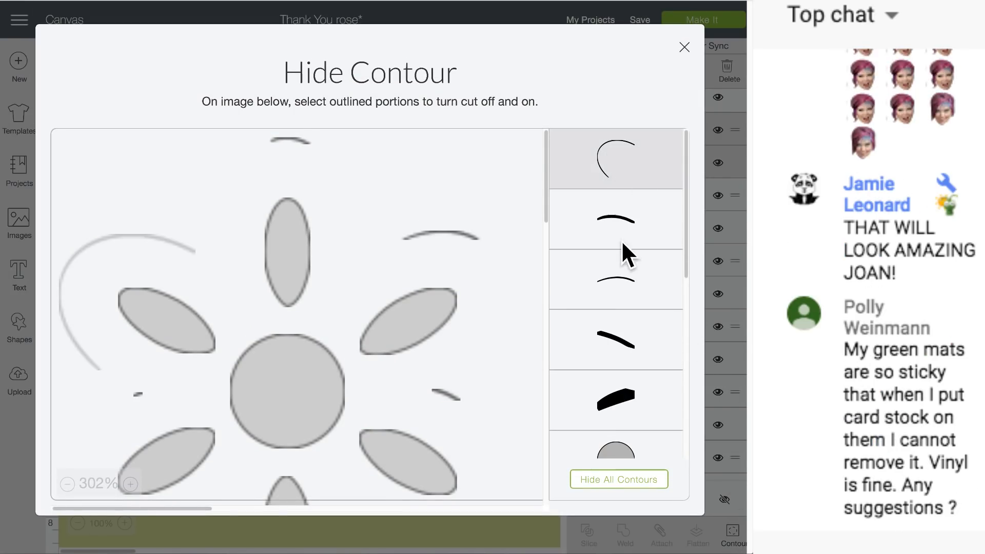
left_click(619, 238)
left_click(614, 289)
left_click(610, 359)
left_click(605, 396)
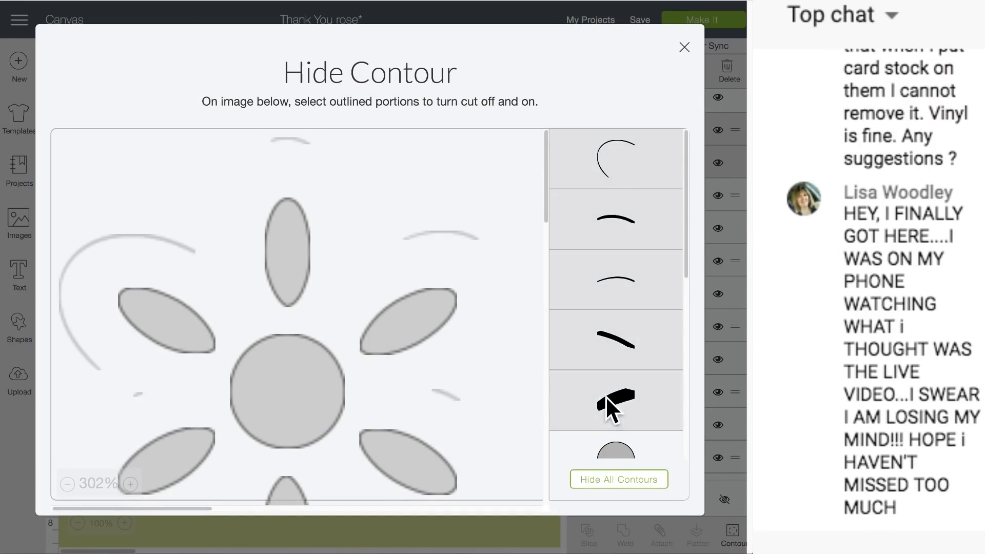
scroll(605, 395, "down", 5)
scroll(606, 398, "down", 2)
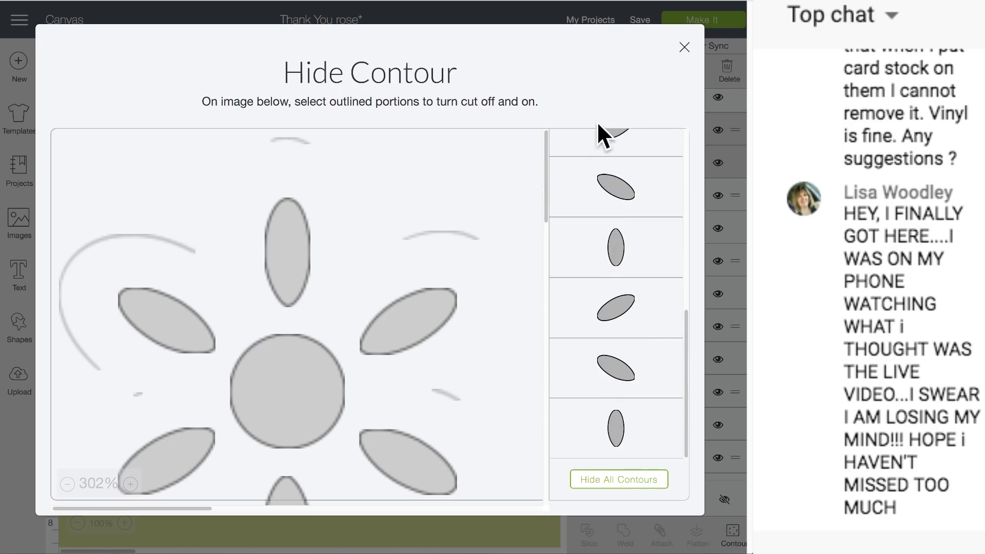
left_click(7, 229)
Step: Move the cleaned light olive petal inserts upward and place the dark olive flower outline over the light olive outline
left_click_drag(194, 238, 183, 193)
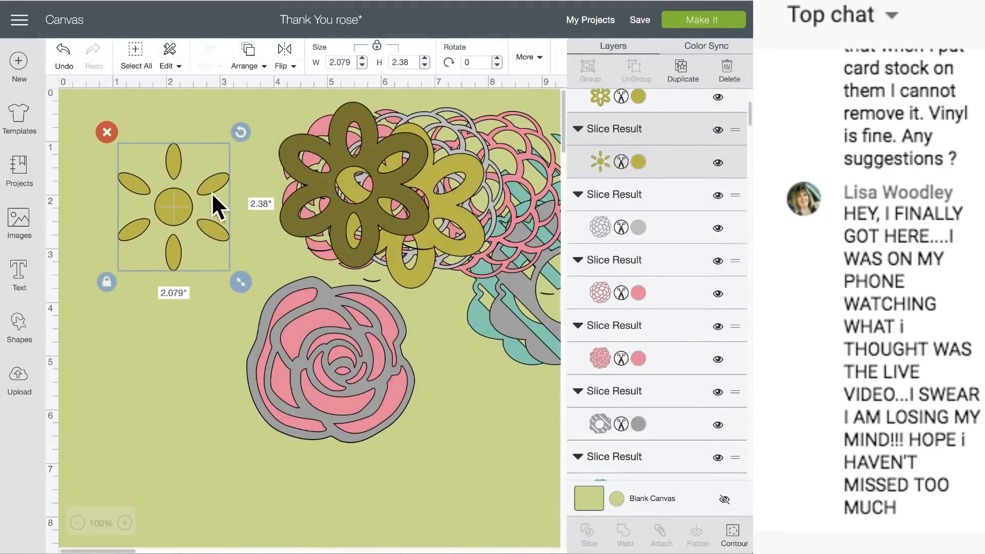
left_click_drag(349, 161, 383, 162)
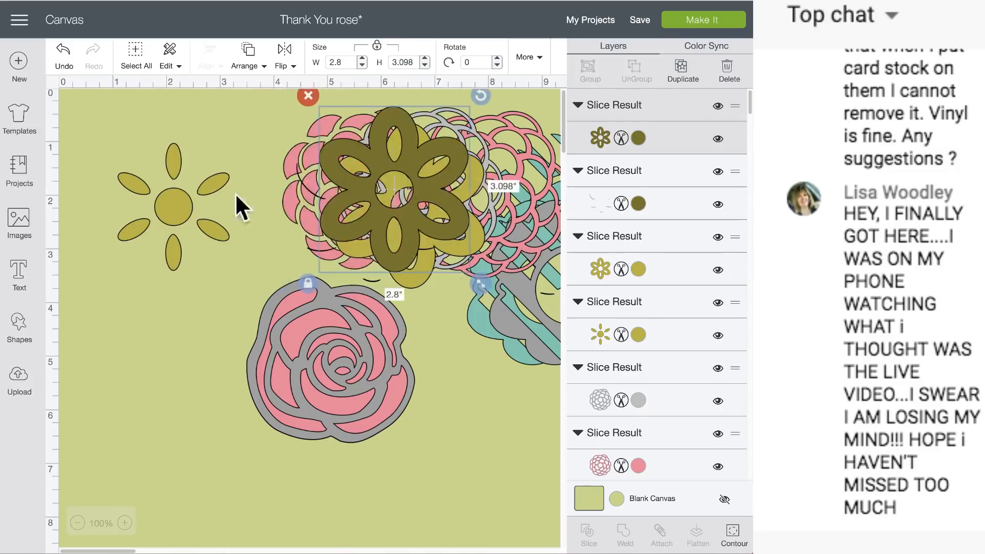
Step: Move the light olive petal inserts over the olive flower outlines and shift the gray-and-pink rose into open canvas space
left_click(171, 197)
left_click_drag(171, 197, 399, 173)
left_click_drag(312, 321, 245, 310)
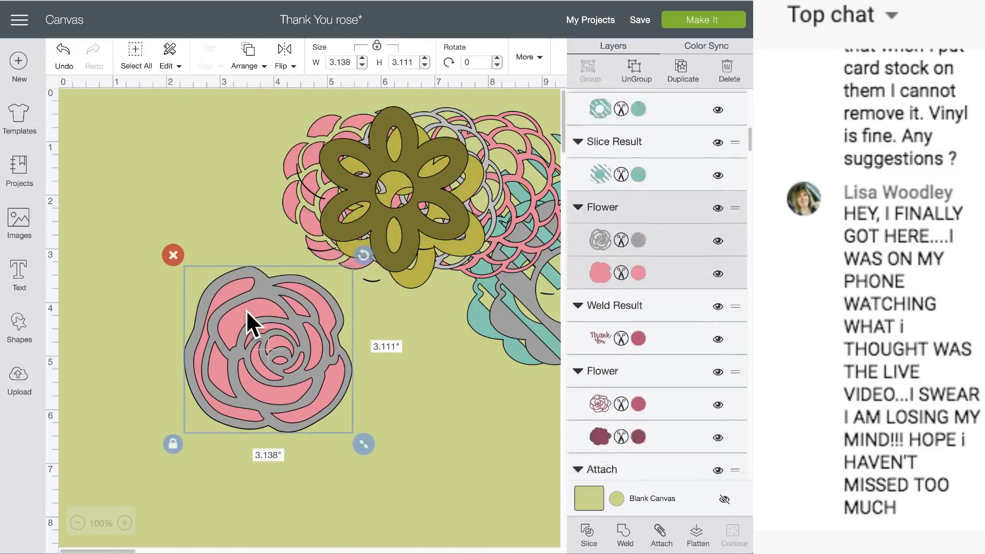
Step: Slice the rose's gray and pink layers, then spread the gray outline, pink outline and pink petal inserts apart
left_click(589, 533)
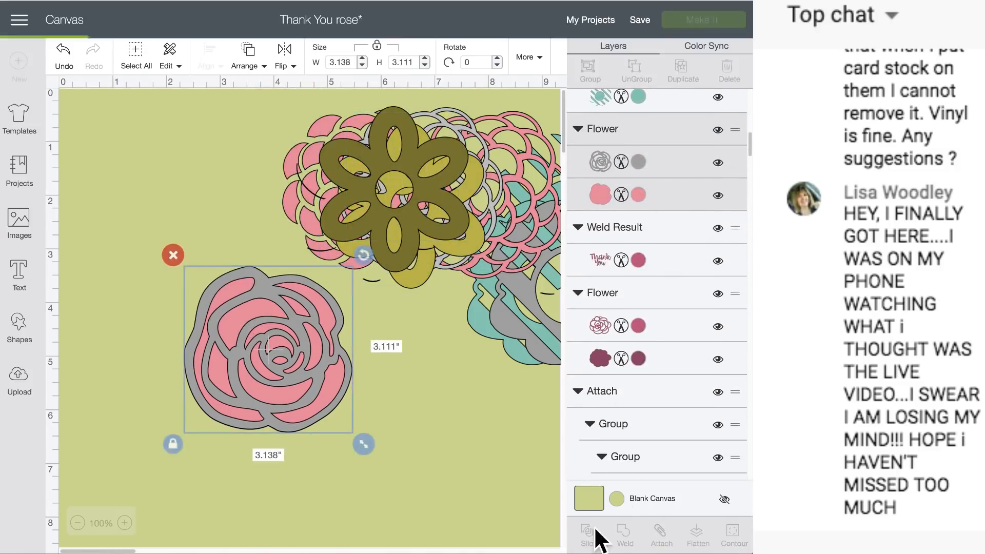
left_click_drag(284, 327, 480, 362)
left_click(318, 334)
left_click_drag(367, 366, 529, 388)
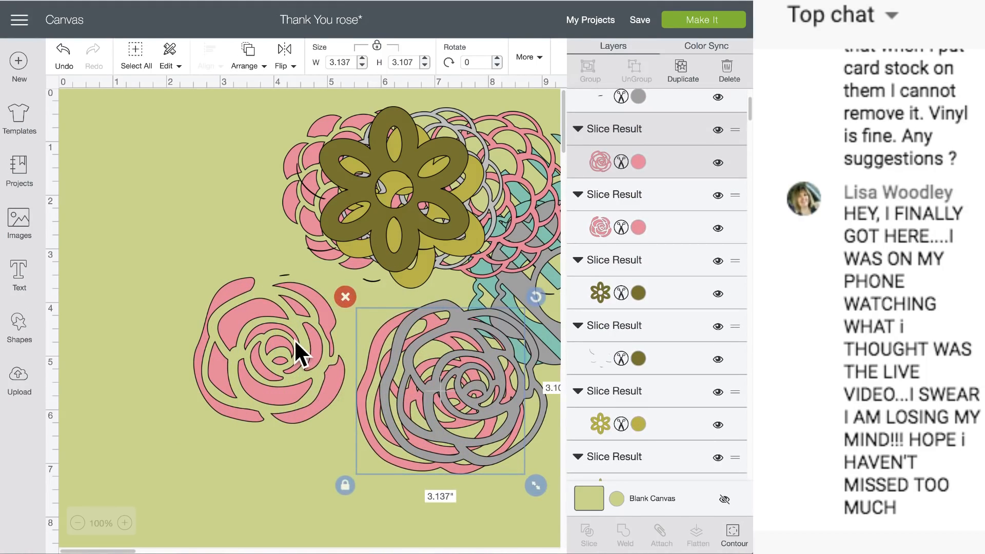
left_click_drag(294, 339, 220, 329)
left_click_drag(428, 373, 320, 353)
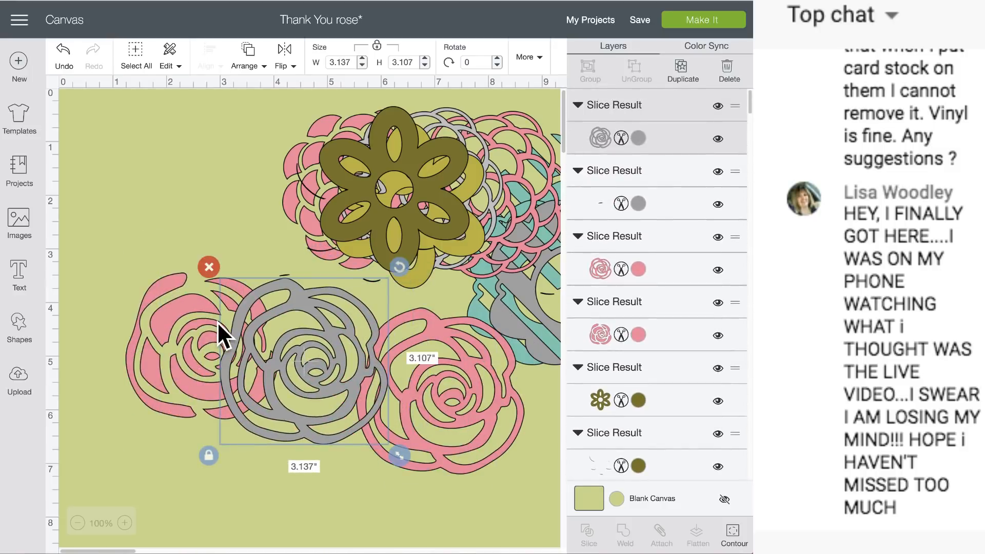
Step: Select all the sliced demonstration flowers beside the thank-you card and delete them from the canvas
left_click(107, 294)
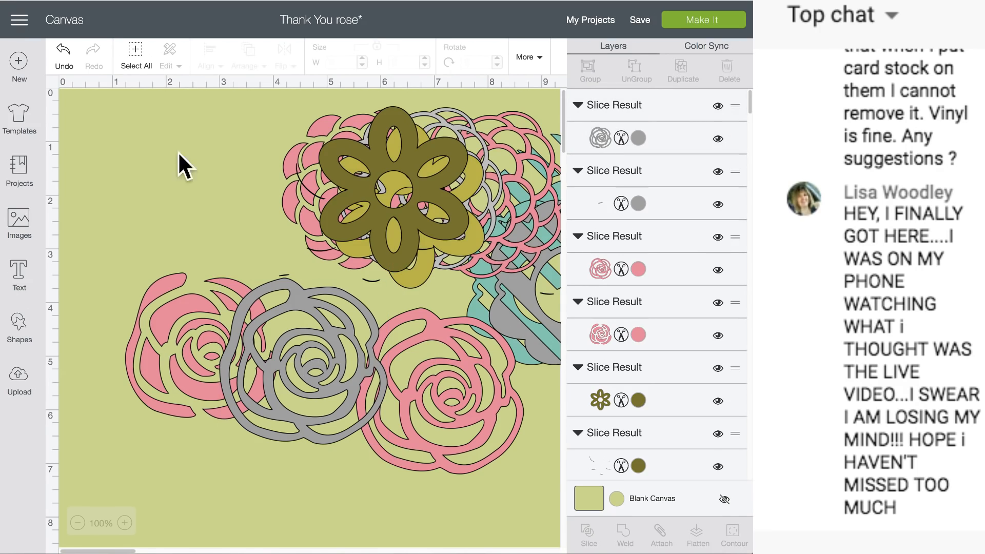
left_click_drag(203, 139, 538, 419)
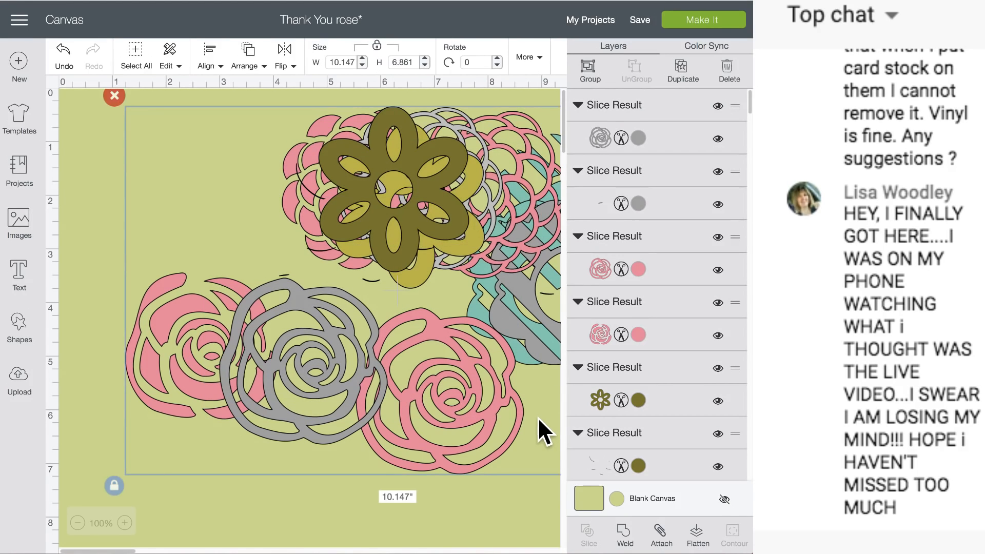
scroll(512, 392, "right", 5)
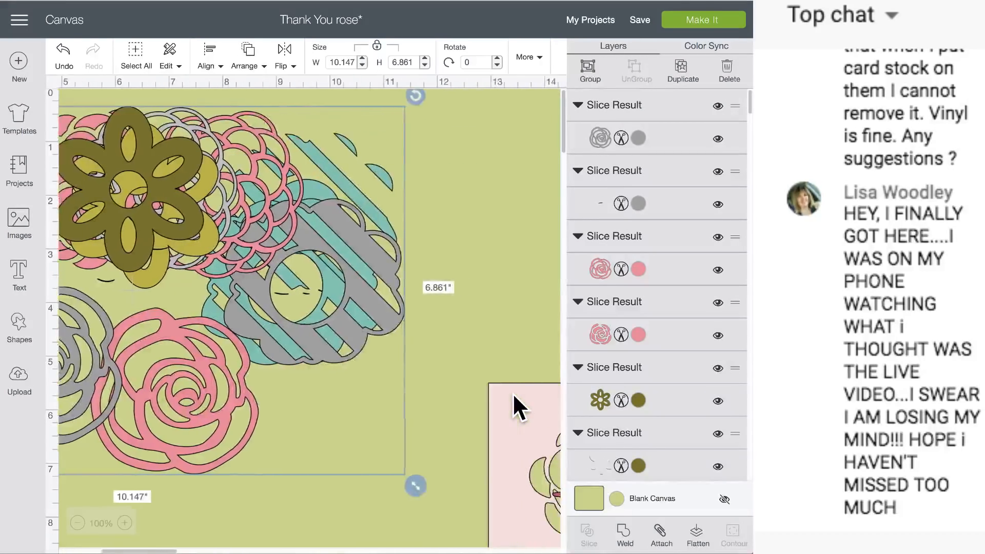
left_click(65, 96)
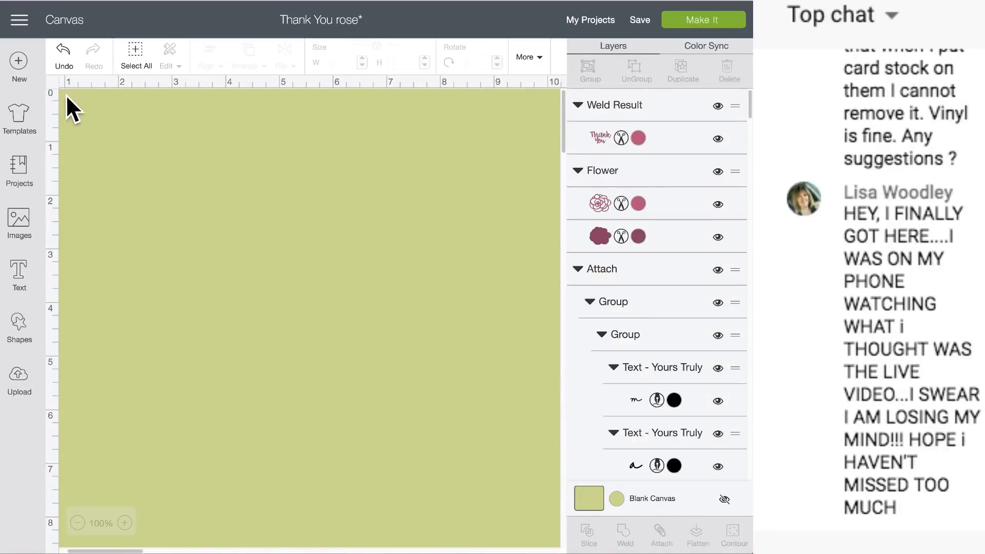